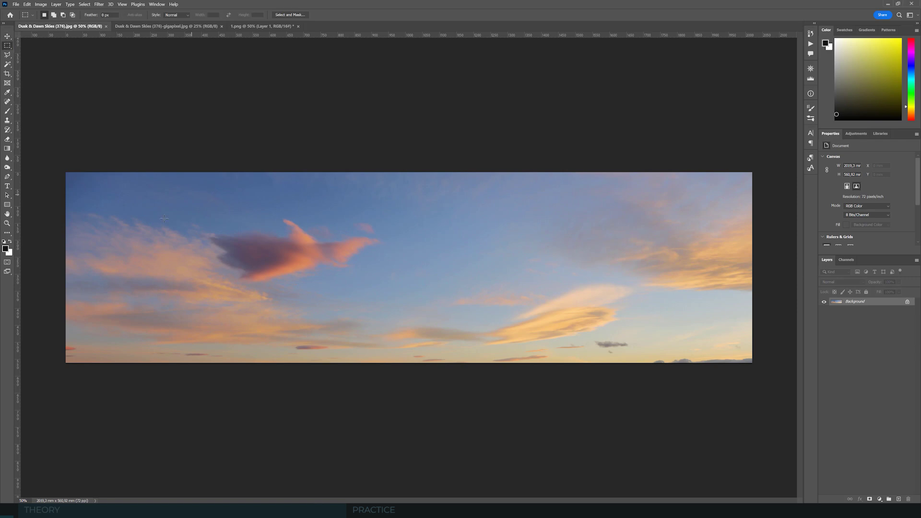
# Copy a stretch of the sunset sky, paste it into 1.png, and move it higher above the house.
pyautogui.moveTo(179, 153); pyautogui.dragTo(434, 372)
pyautogui.hotkey('ctrl', 'c')
pyautogui.hotkey('ctrl', 'Tab')
pyautogui.hotkey('ctrl', 'Tab')
pyautogui.hotkey('ctrl', 'v')
pyautogui.press('v')
pyautogui.moveTo(493, 214); pyautogui.dragTo(494, 130)
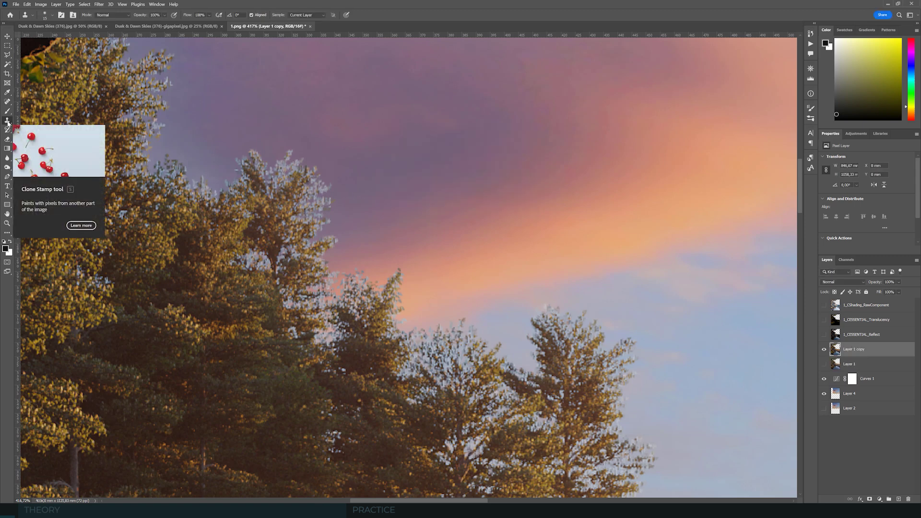
# Set the Clone Stamp to Darker Color blending at 62% opacity.
pyautogui.click(112, 15)
pyautogui.click(110, 42)
pyautogui.press('6')
pyautogui.press('2')
pyautogui.click(112, 15)
pyautogui.click(110, 67)
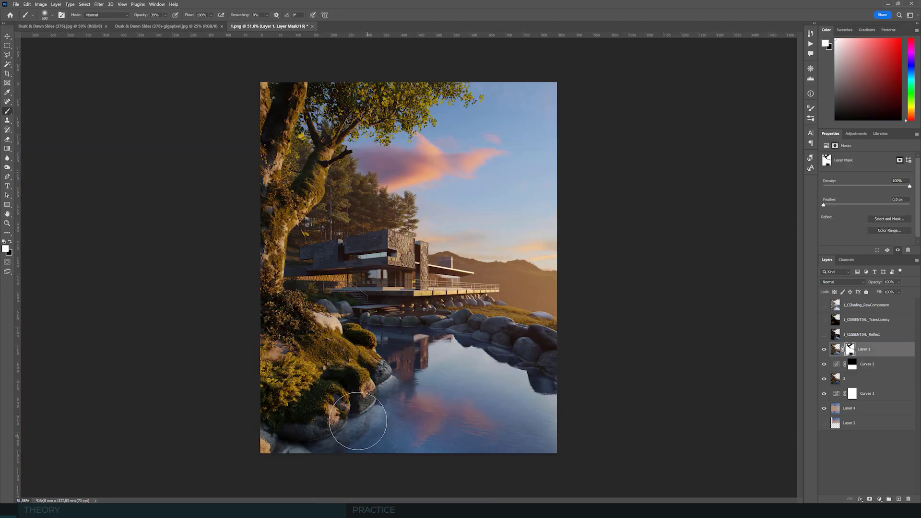
# Select the Curves 1 adjustment layer in the Layers panel.
pyautogui.scroll(3, 557, 328)
pyautogui.click(845, 394)
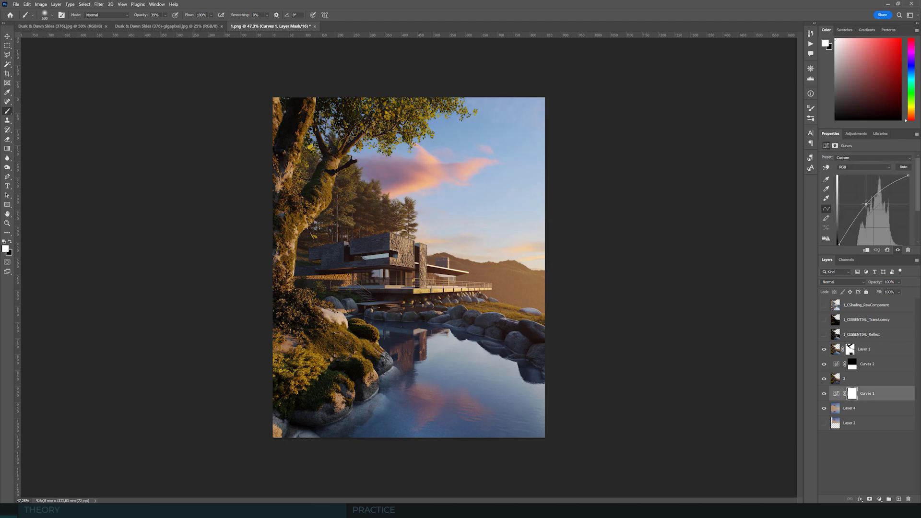
pyautogui.scroll(3, 475, 240)
pyautogui.scroll(-1, 485, 307)
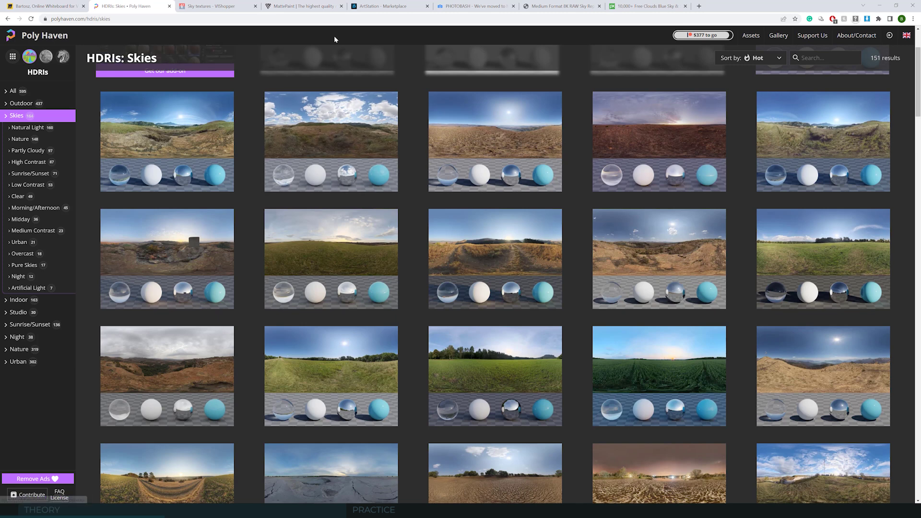
# Glance at VIShopper's sky textures, then scroll through MattePaint's cinematic skies gallery.
pyautogui.click(225, 8)
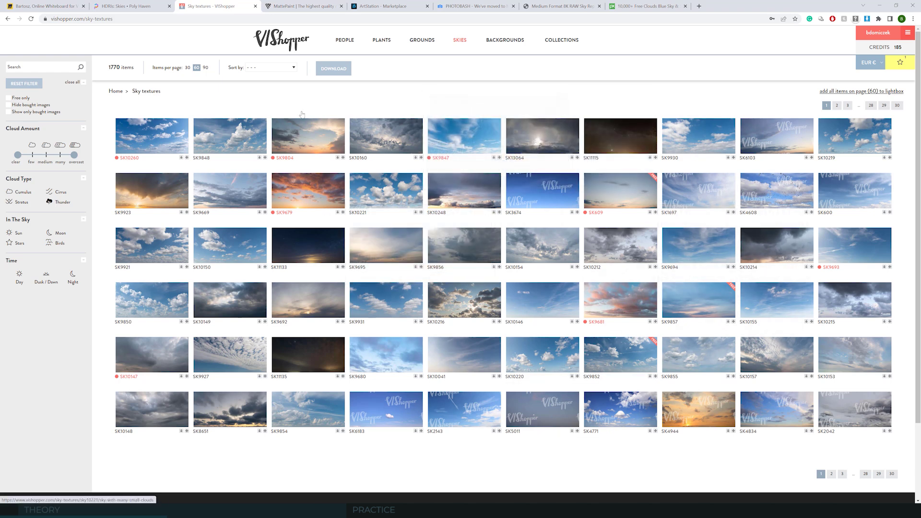
pyautogui.click(302, 6)
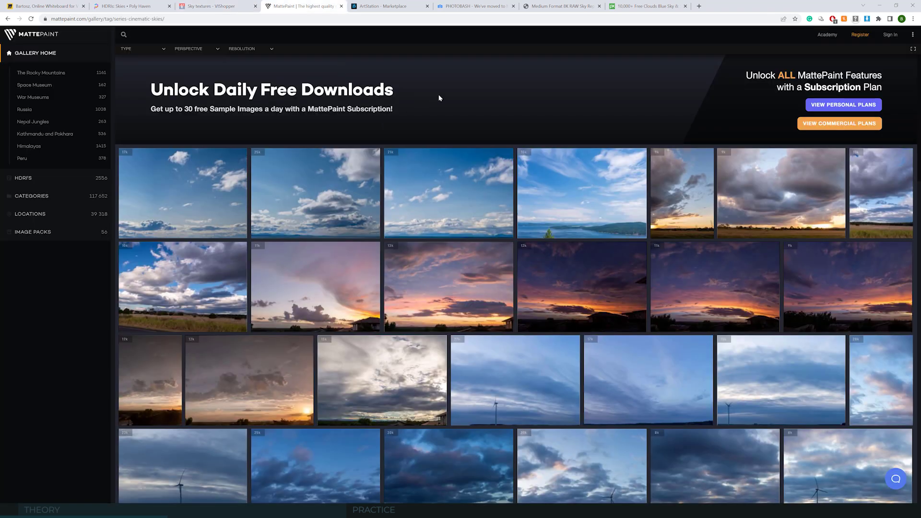
pyautogui.scroll(-7, 418, 207)
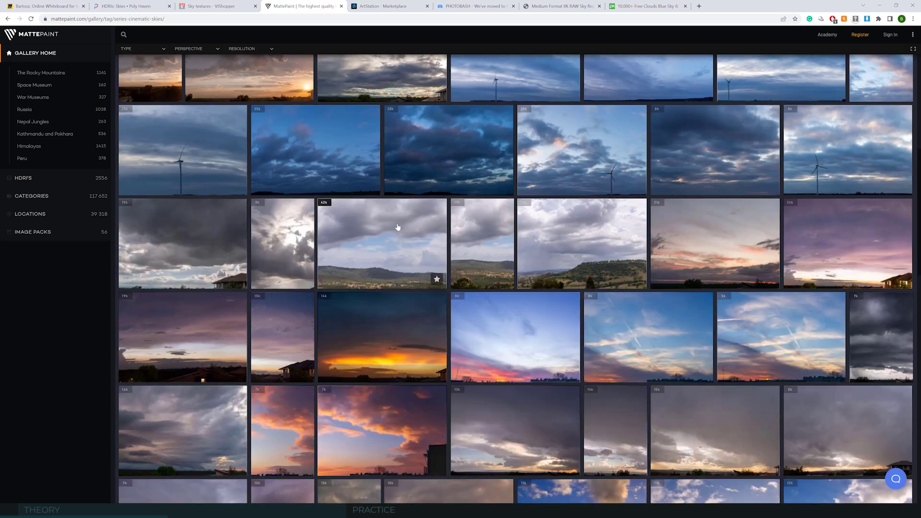
pyautogui.scroll(-3, 526, 260)
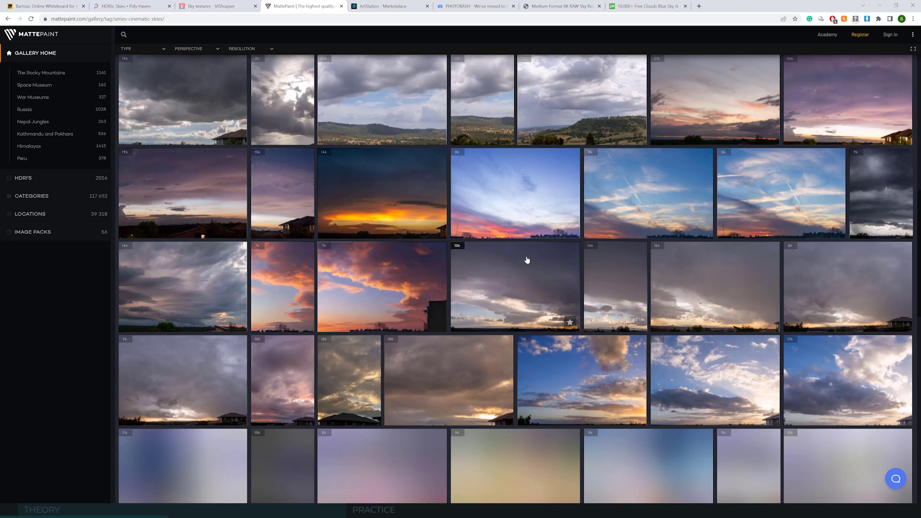
pyautogui.scroll(10, 527, 260)
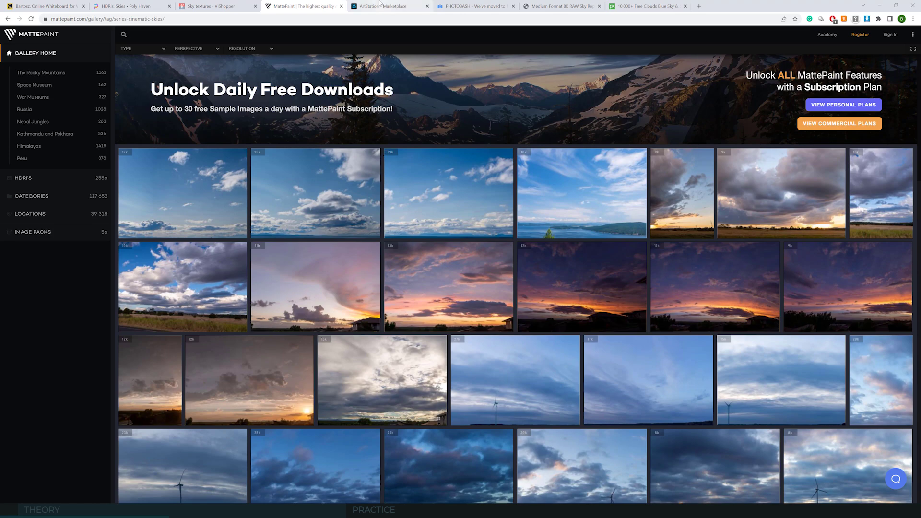
# Scroll ArtStation's sky results, pass Photobash's packs, and open PRO EDU's 8K Medium Format Sky Library.
pyautogui.click(373, 5)
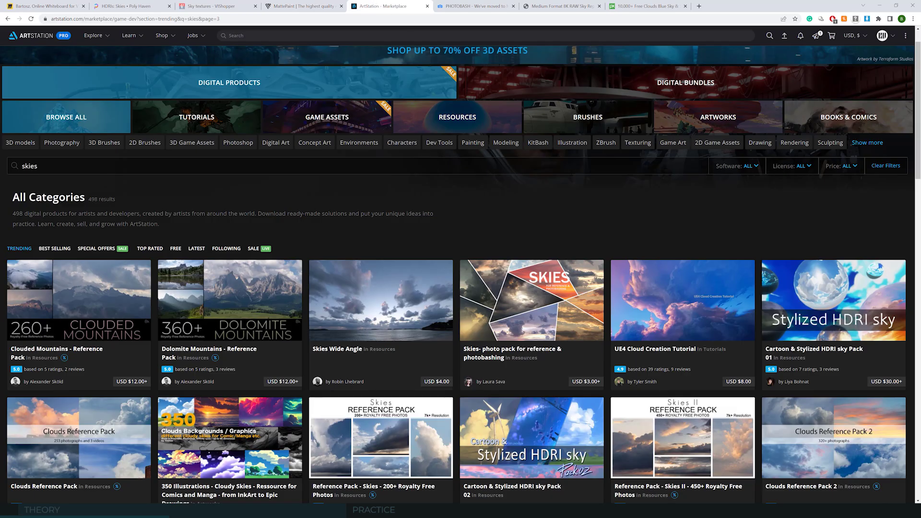
pyautogui.scroll(-8, 559, 126)
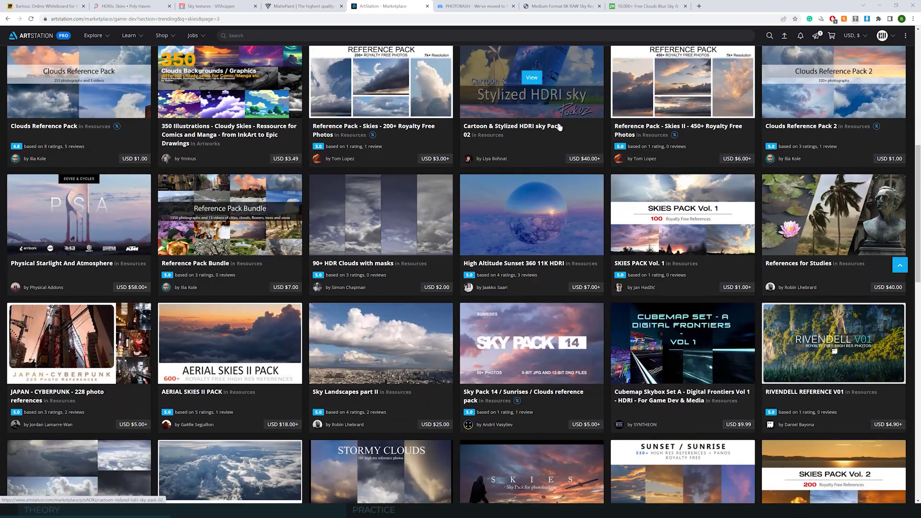
pyautogui.scroll(-9, 558, 126)
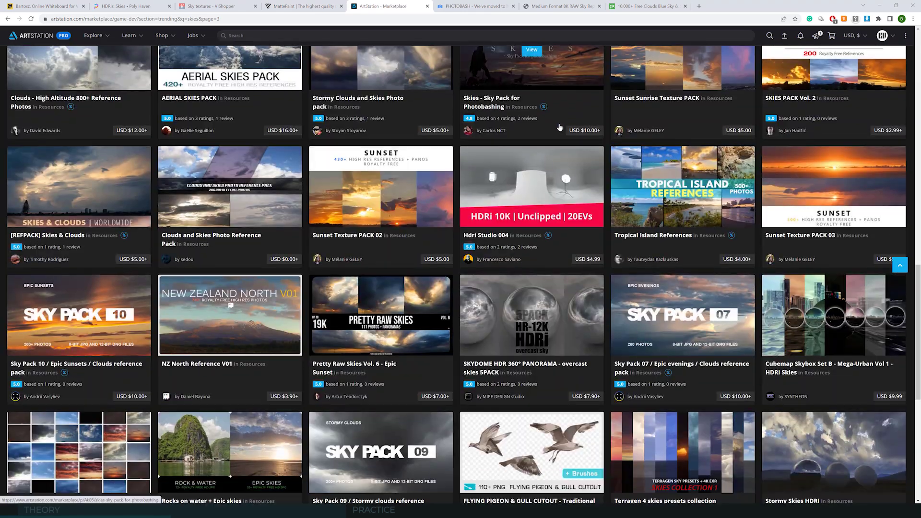
pyautogui.scroll(-6, 559, 126)
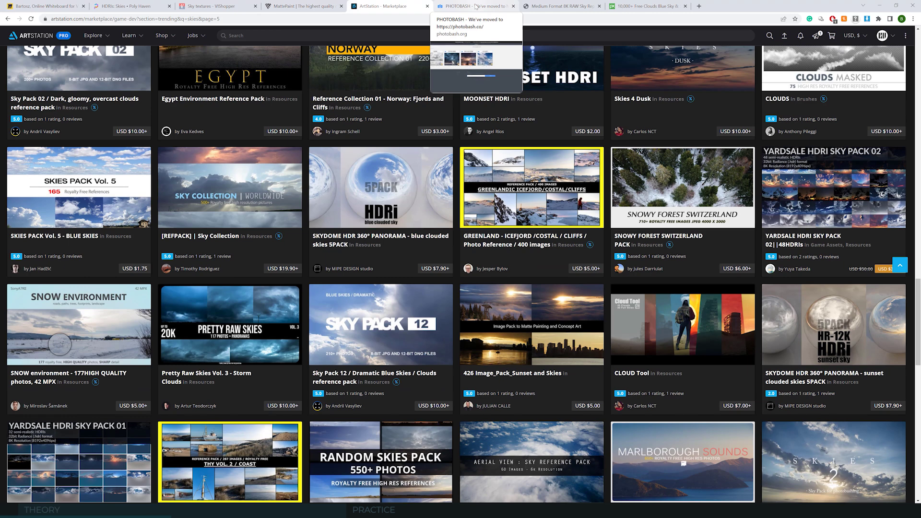
pyautogui.click(460, 6)
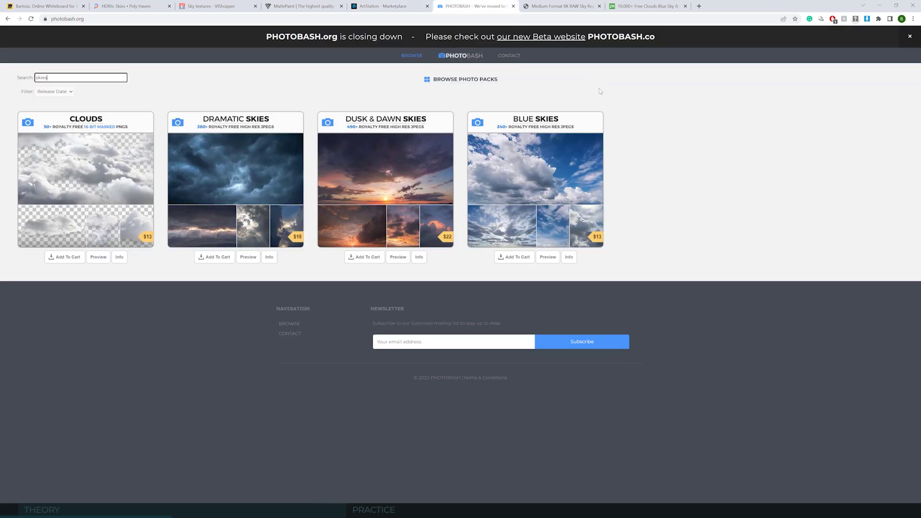
pyautogui.click(541, 10)
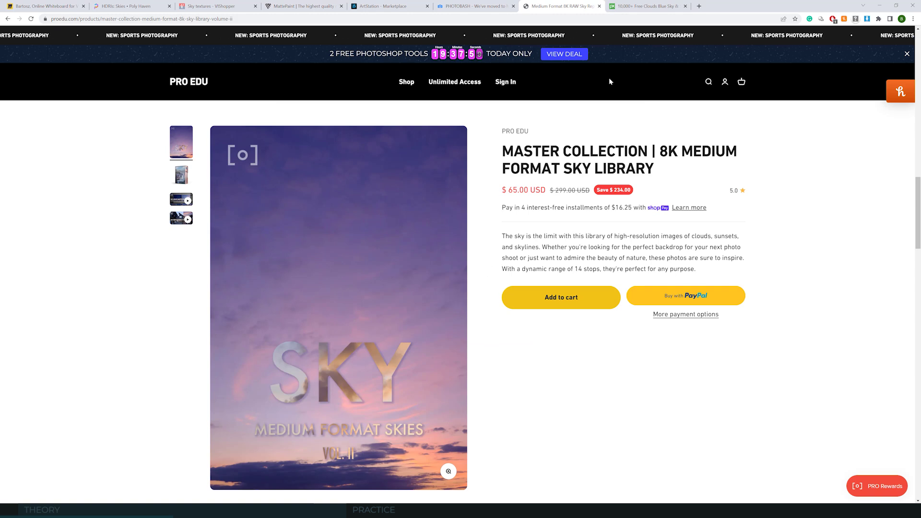
# Switch to Pixabay's 'clouds blue sky' results showing 13,191 free images.
pyautogui.click(648, 6)
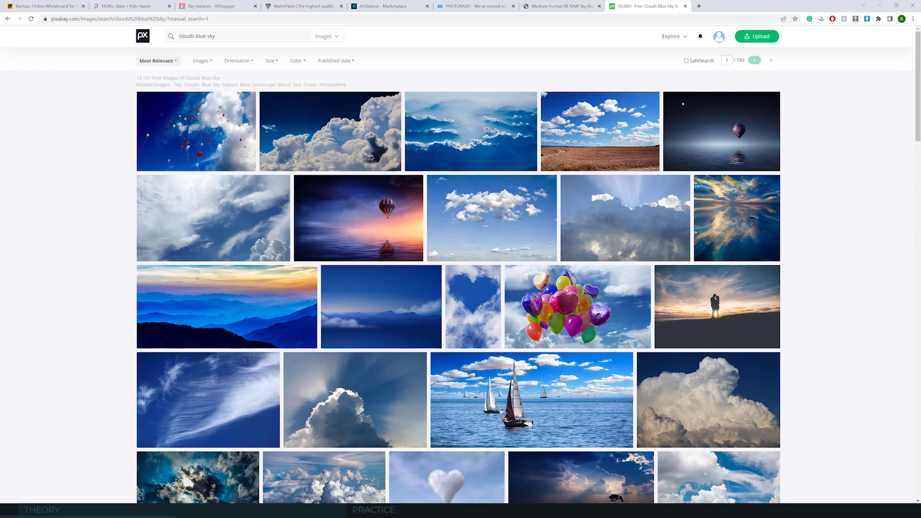
pyautogui.scroll(-4, 917, 185)
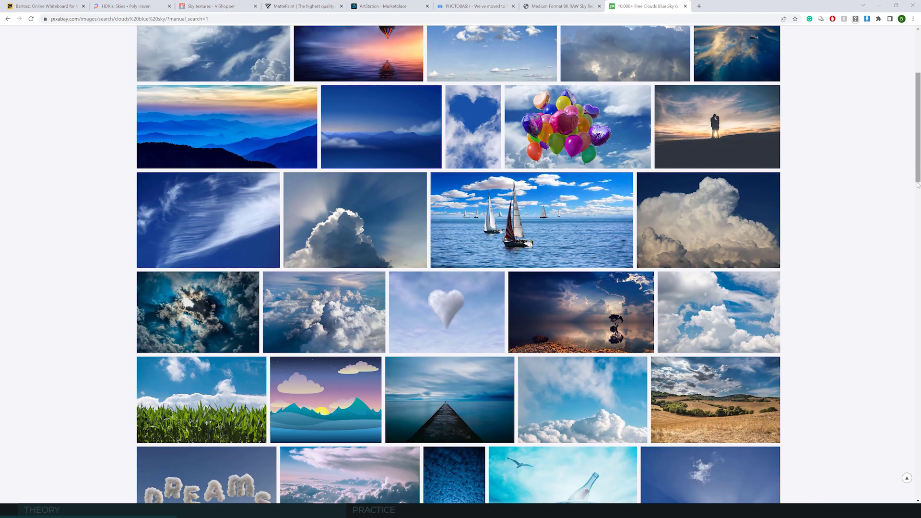
pyautogui.scroll(-3, 918, 165)
pyautogui.scroll(-5, 918, 164)
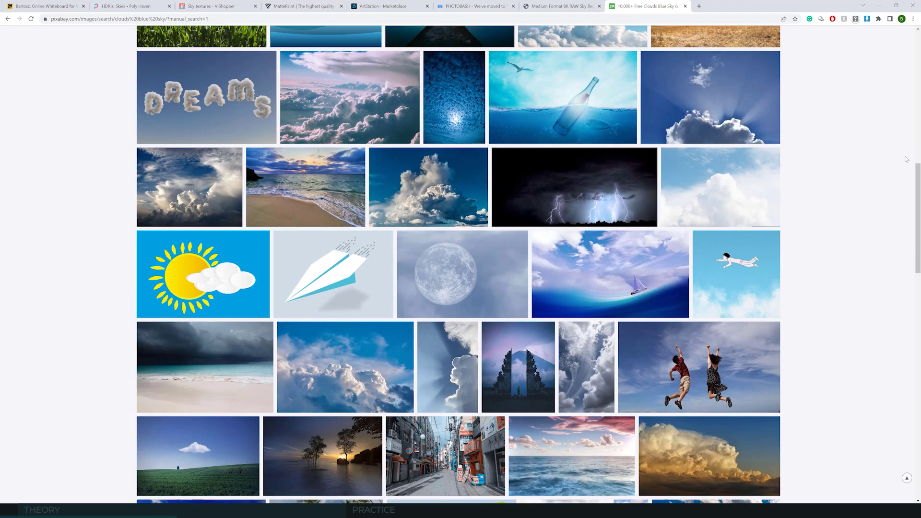
pyautogui.scroll(-3, 904, 159)
pyautogui.scroll(-5, 905, 159)
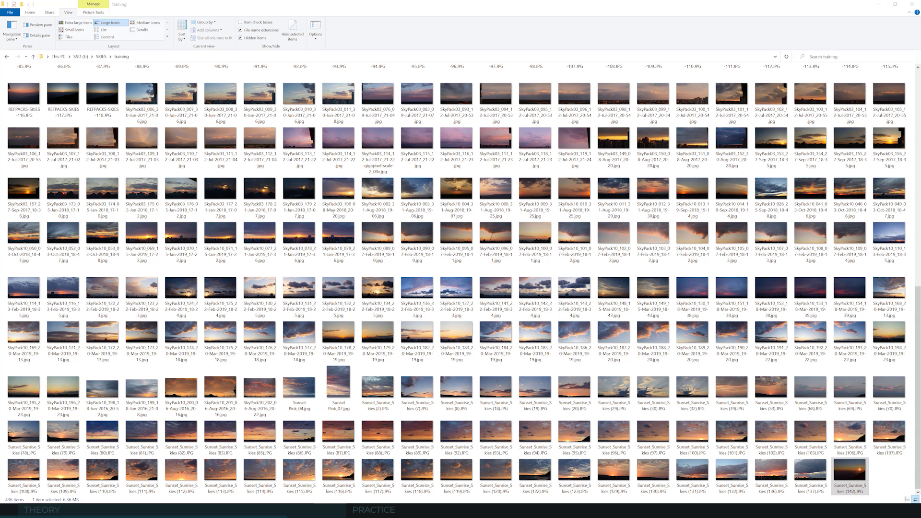
pyautogui.rightClick(349, 270)
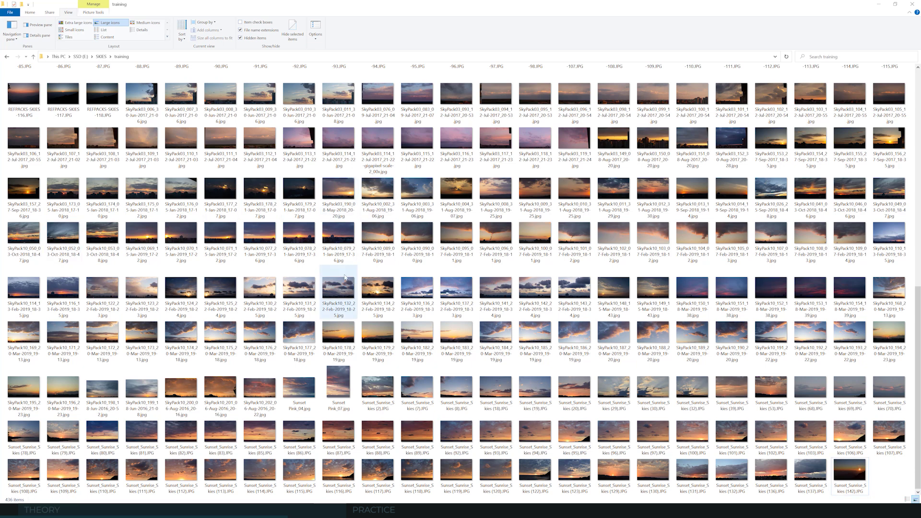
pyautogui.click(389, 375)
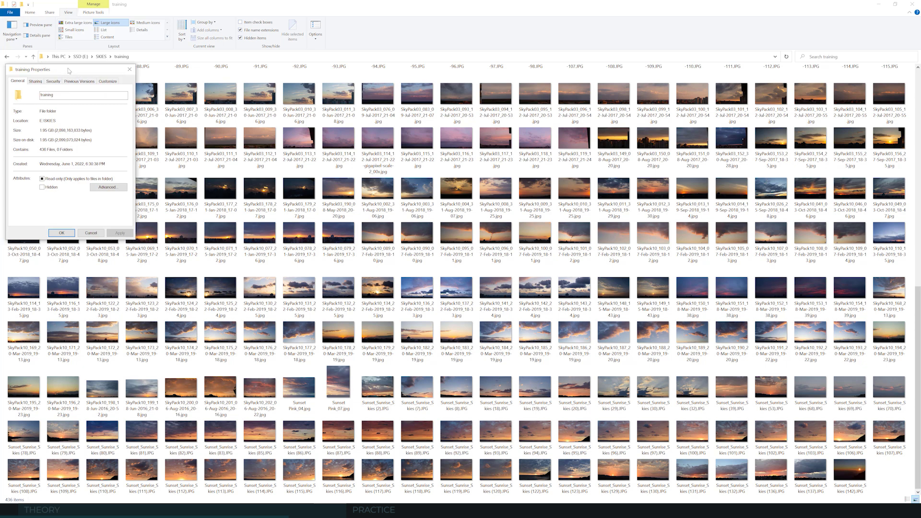
pyautogui.press('Escape')
pyautogui.rightClick(413, 284)
pyautogui.click(434, 279)
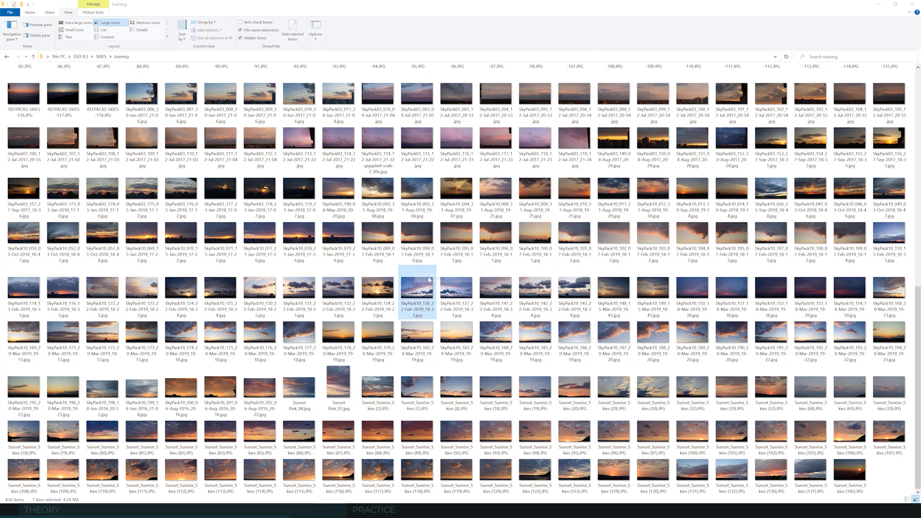
pyautogui.click(463, 300)
pyautogui.moveTo(467, 291); pyautogui.dragTo(391, 166)
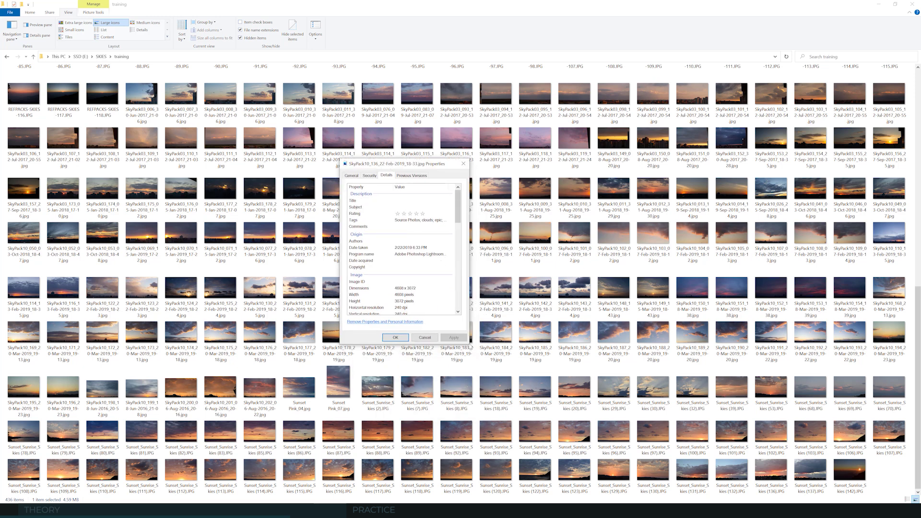
pyautogui.moveTo(459, 218); pyautogui.dragTo(457, 230)
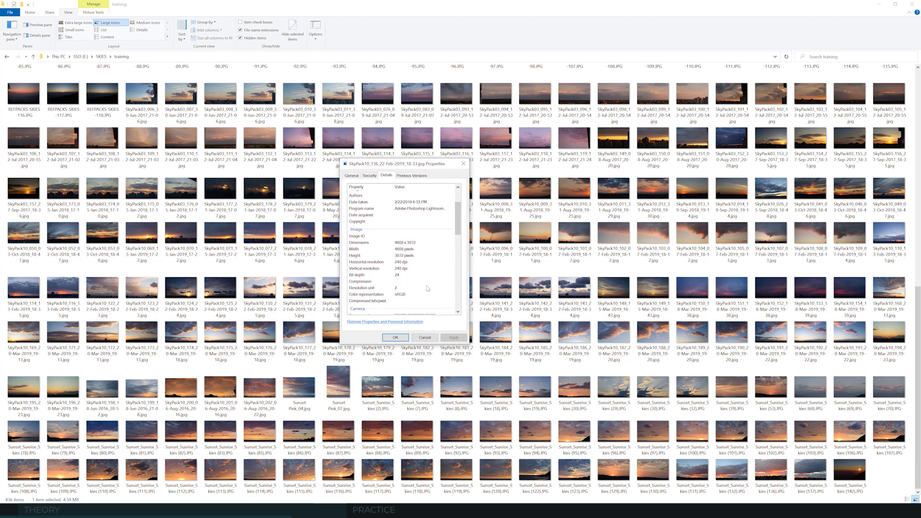
pyautogui.moveTo(461, 220); pyautogui.dragTo(458, 245)
pyautogui.click(379, 295)
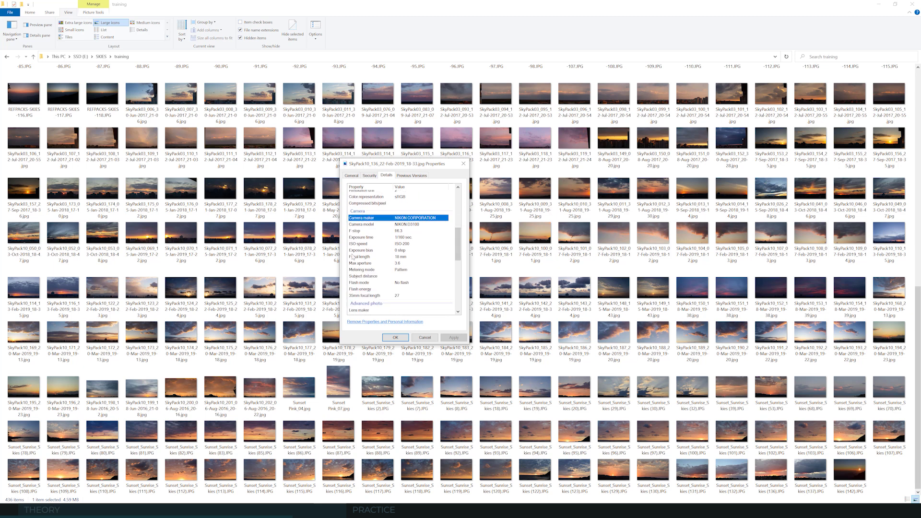
pyautogui.click(365, 218)
pyautogui.click(369, 297)
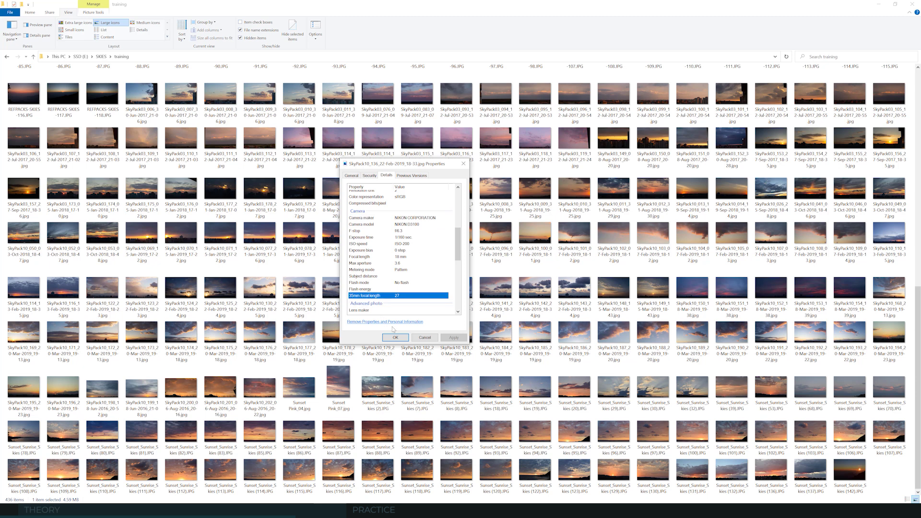
# Preview Dusk & Dawn Skies (441) through (443) full-size in Photos, then close the viewer.
pyautogui.click(425, 338)
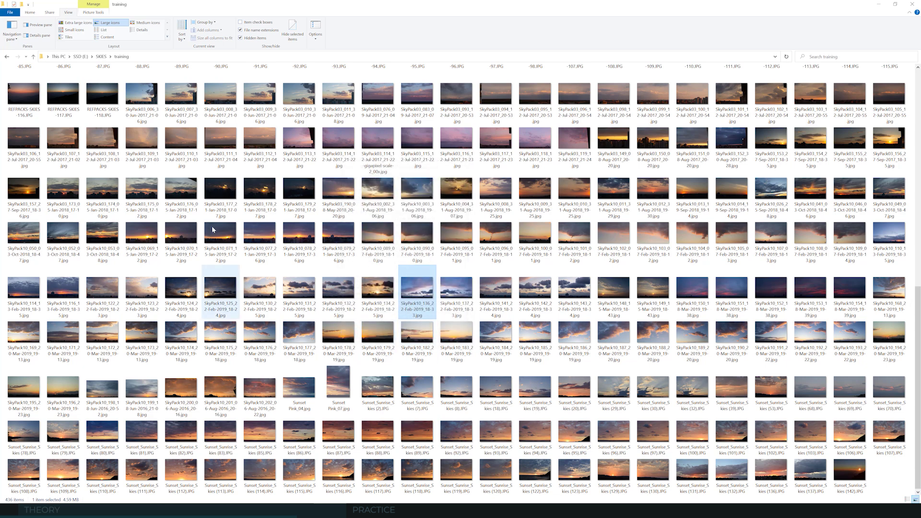
pyautogui.doubleClick(136, 88)
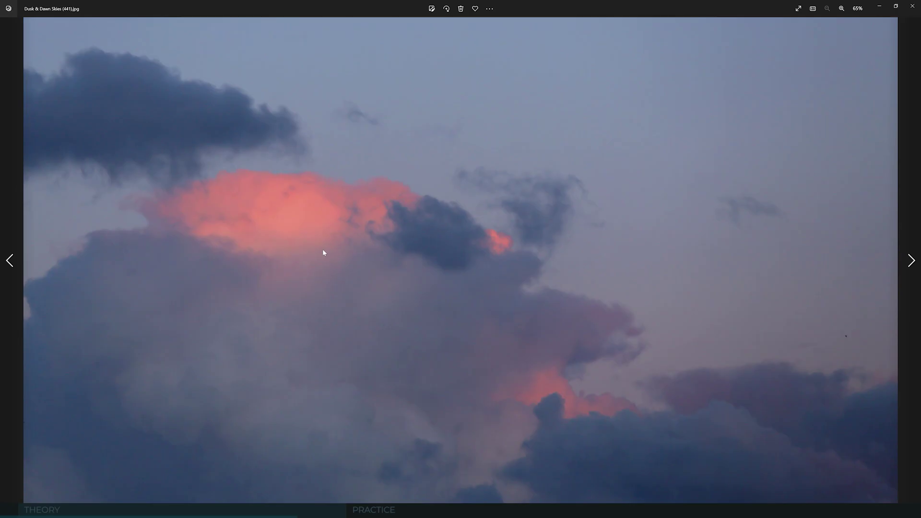
pyautogui.press('Right')
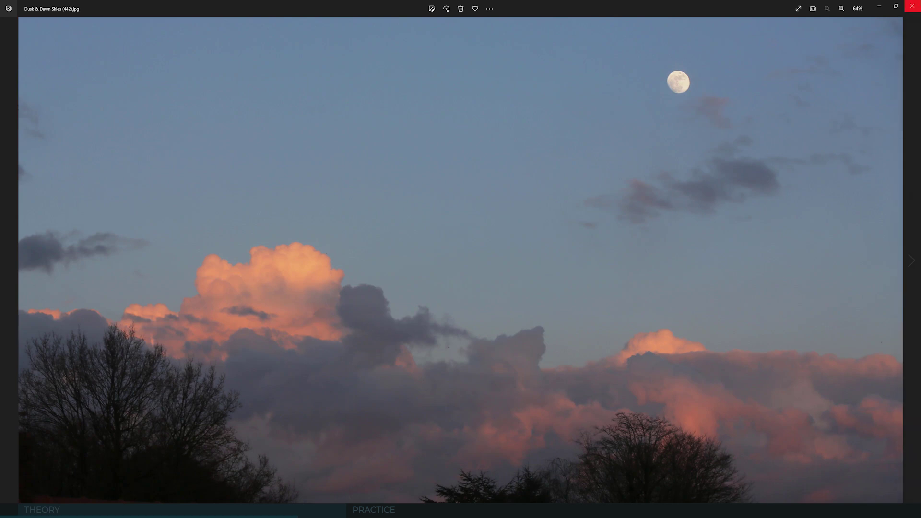
pyautogui.press('Right')
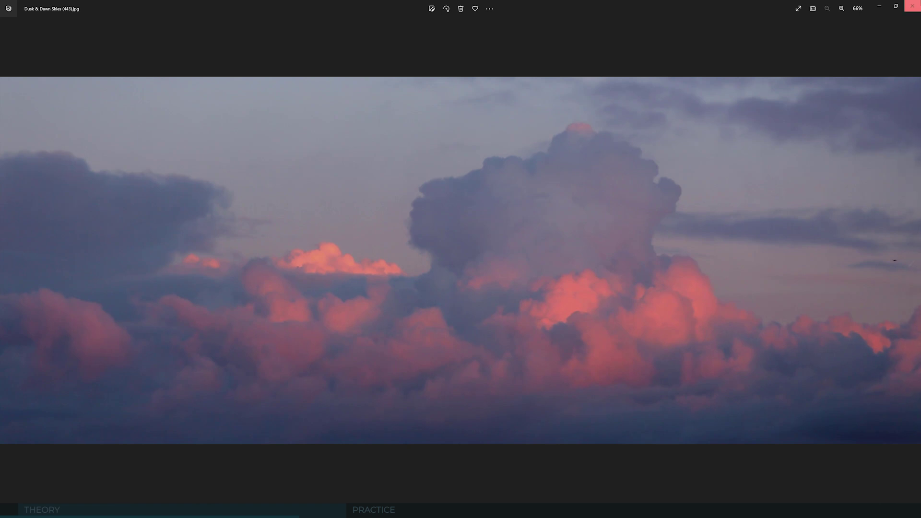
pyautogui.hotkey('alt', 'F4')
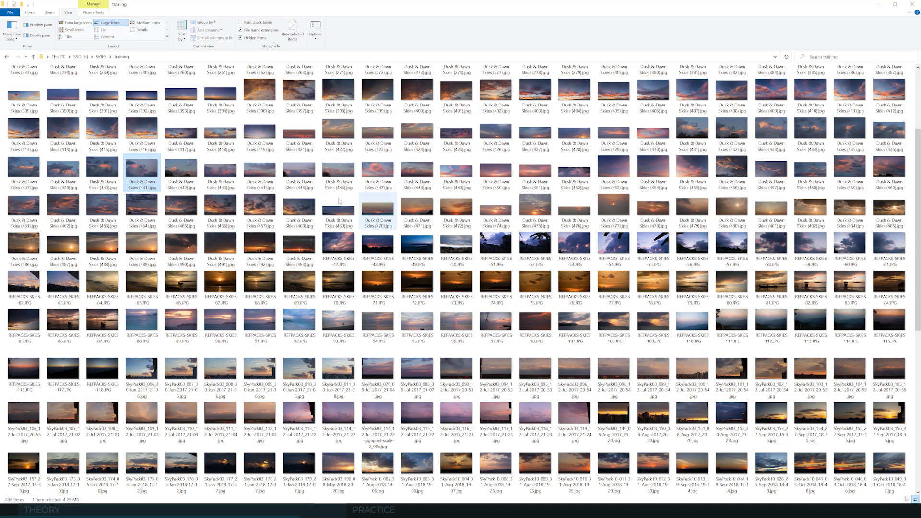
# Check the camera focal length in Dusk & Dawn Skies (443)'s Properties Details tab, then close it.
pyautogui.click(224, 174)
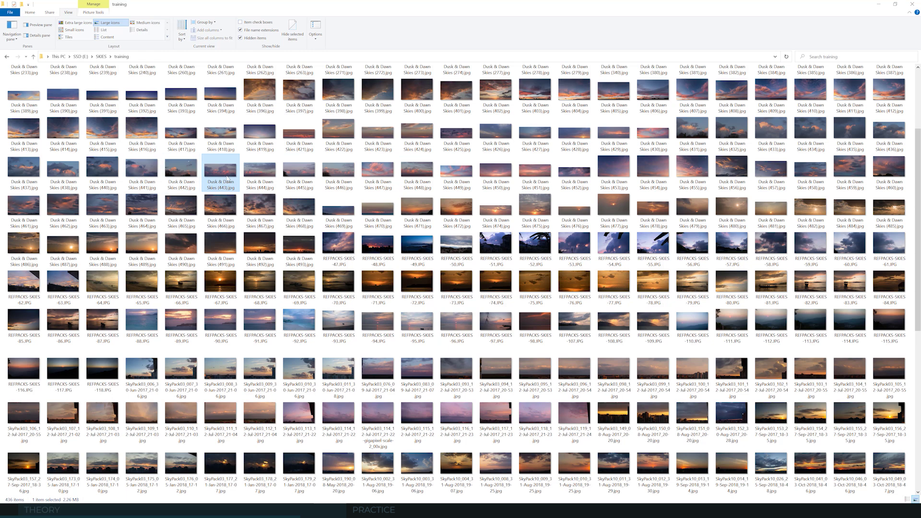
pyautogui.rightClick(225, 174)
pyautogui.click(248, 434)
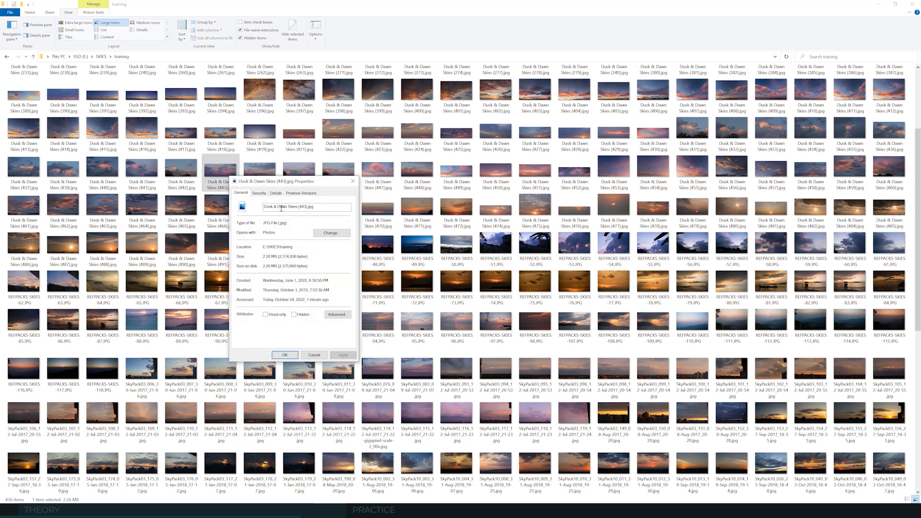
pyautogui.click(276, 192)
pyautogui.scroll(-5, 288, 264)
pyautogui.click(287, 306)
pyautogui.click(352, 181)
# Preview Dusk & Dawn Skies (404) in Photos, then view its Properties Details metadata.
pyautogui.click(306, 172)
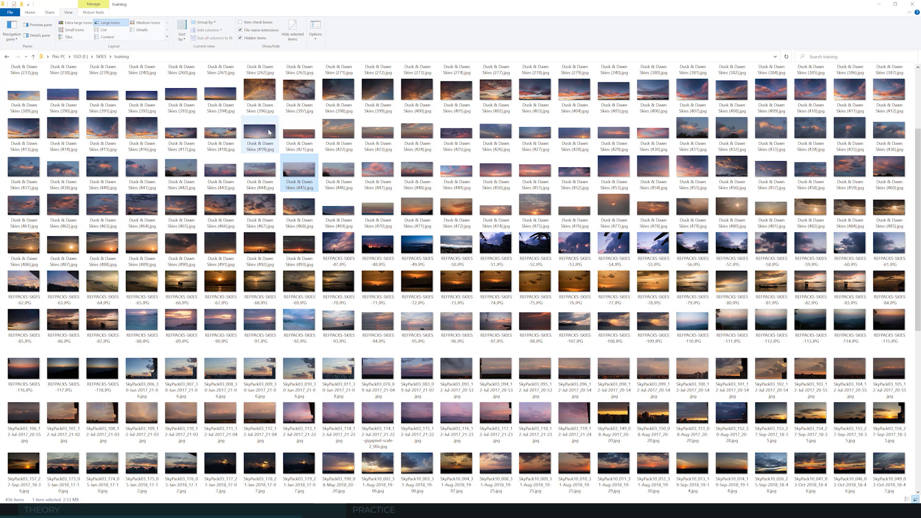
pyautogui.click(267, 152)
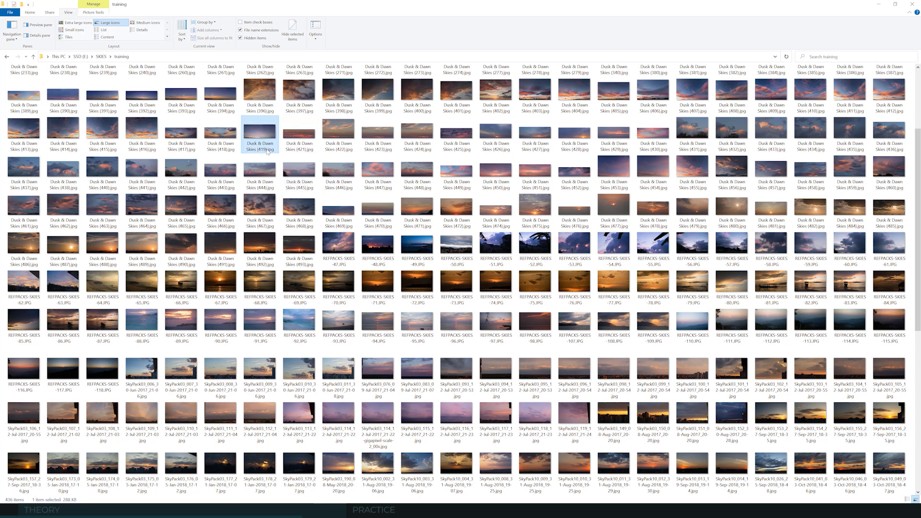
pyautogui.doubleClick(566, 90)
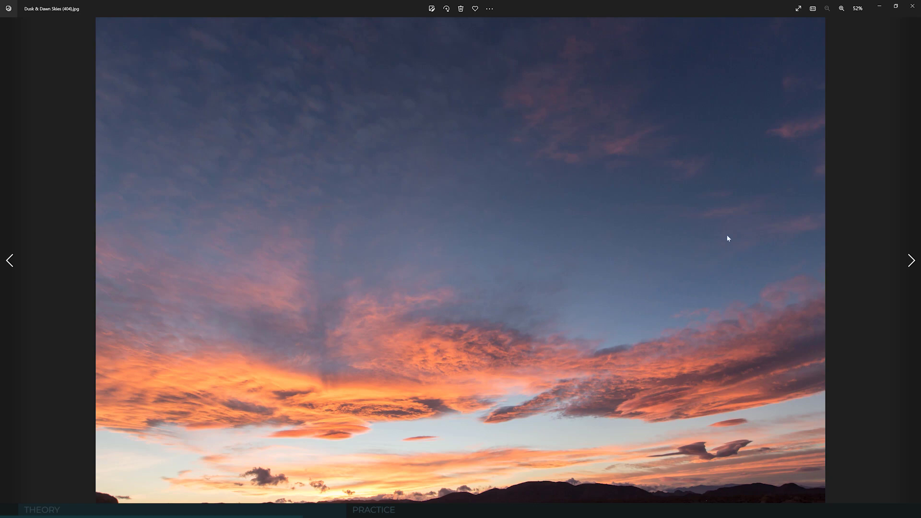
pyautogui.click(912, 6)
pyautogui.rightClick(575, 98)
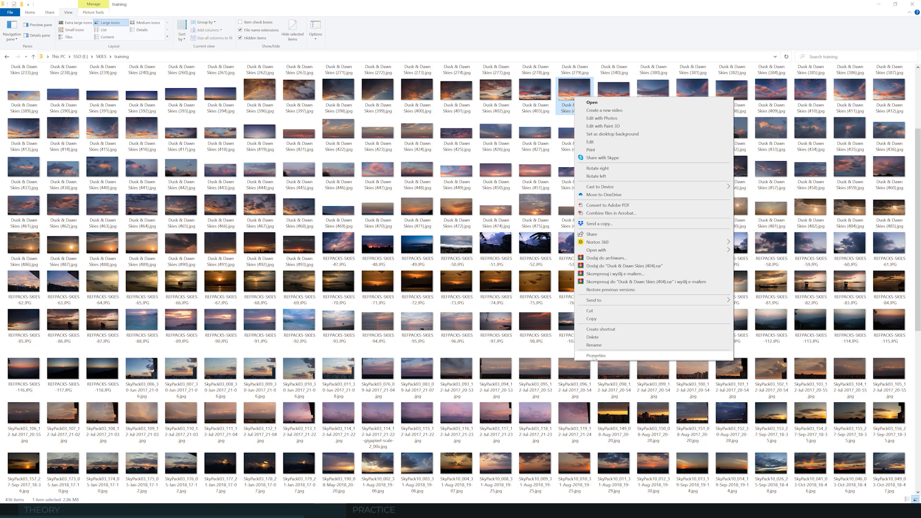
pyautogui.click(595, 356)
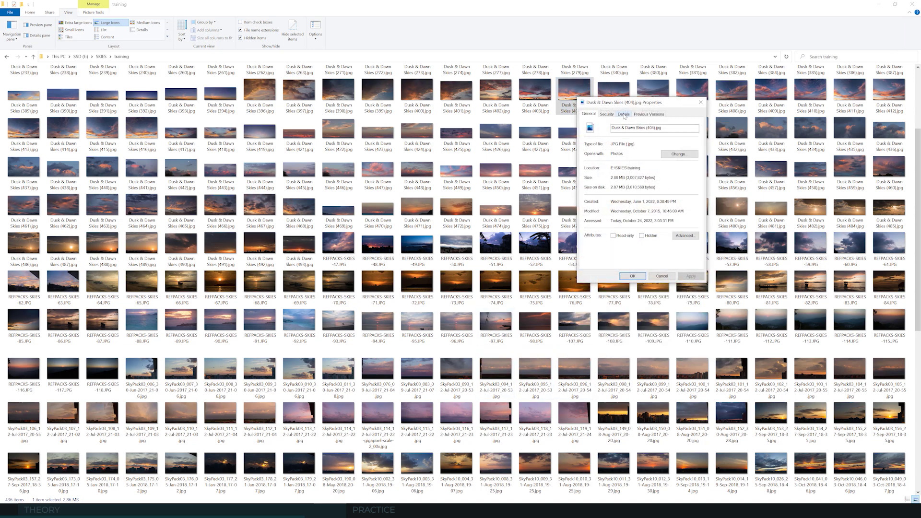
pyautogui.click(623, 114)
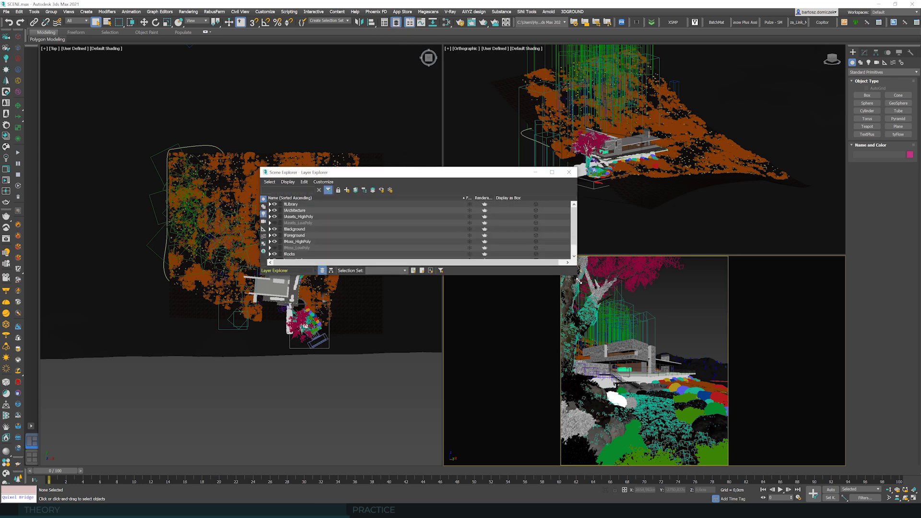
# Hide the !Moss_HighPoly and !Assets_HighPoly layers, show !Assets_LowPoly, and close the Layer Explorer.
pyautogui.moveTo(578, 270); pyautogui.dragTo(608, 387)
pyautogui.click(274, 242)
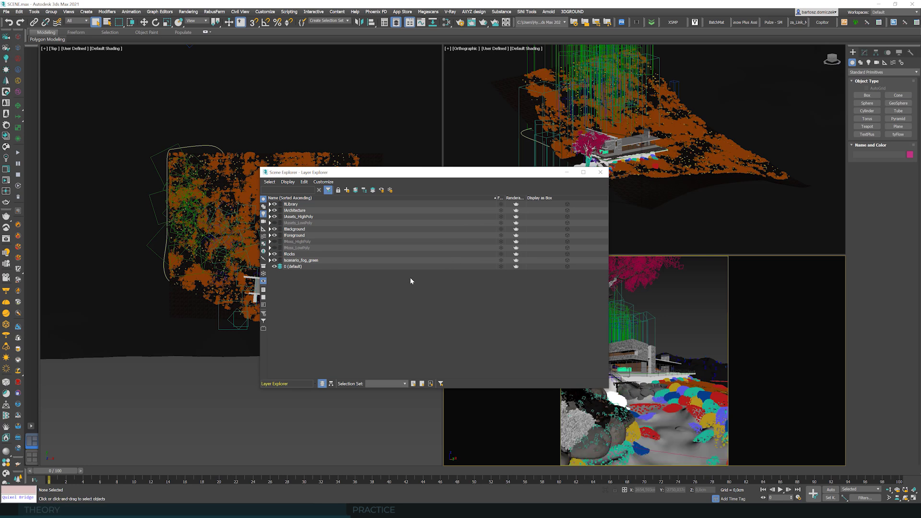
pyautogui.click(275, 222)
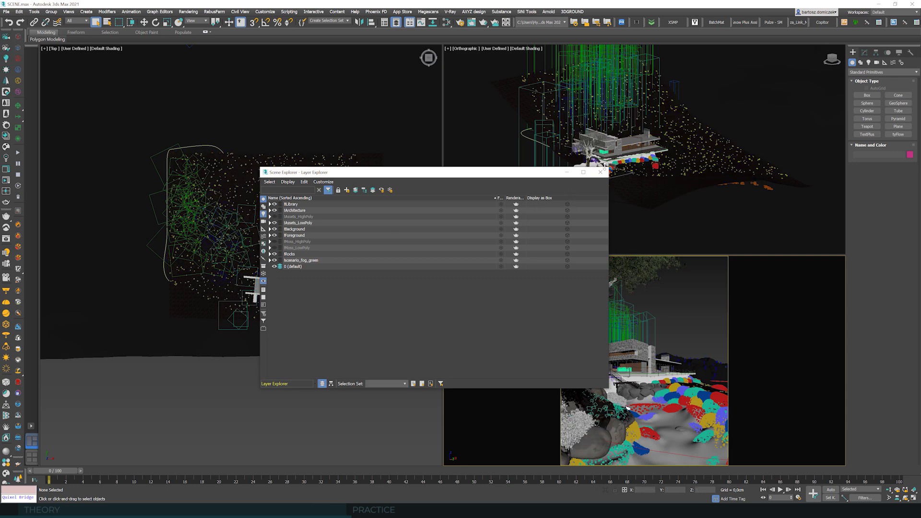
pyautogui.click(600, 165)
pyautogui.click(601, 172)
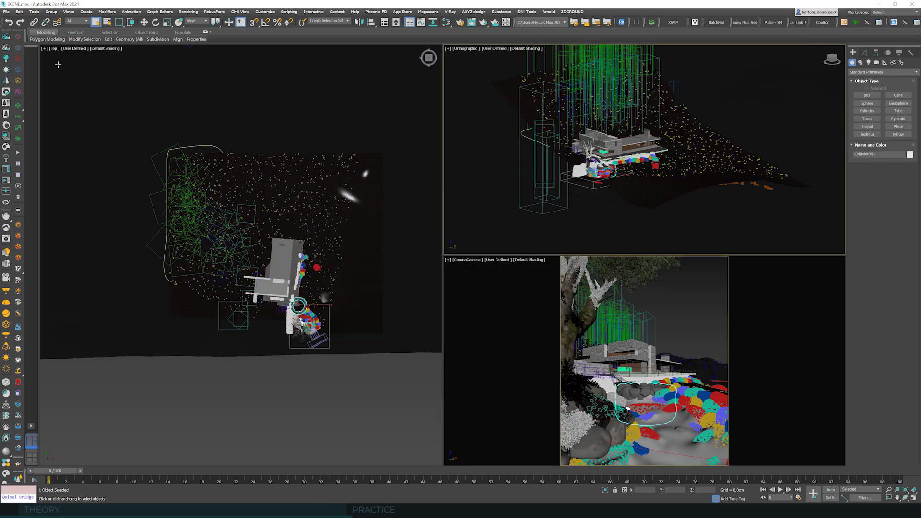
pyautogui.click(653, 281)
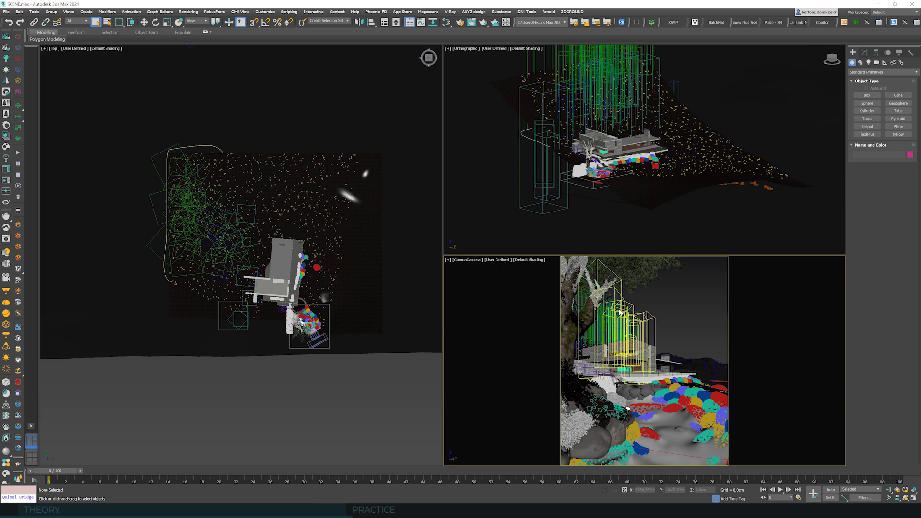
pyautogui.scroll(4, 559, 121)
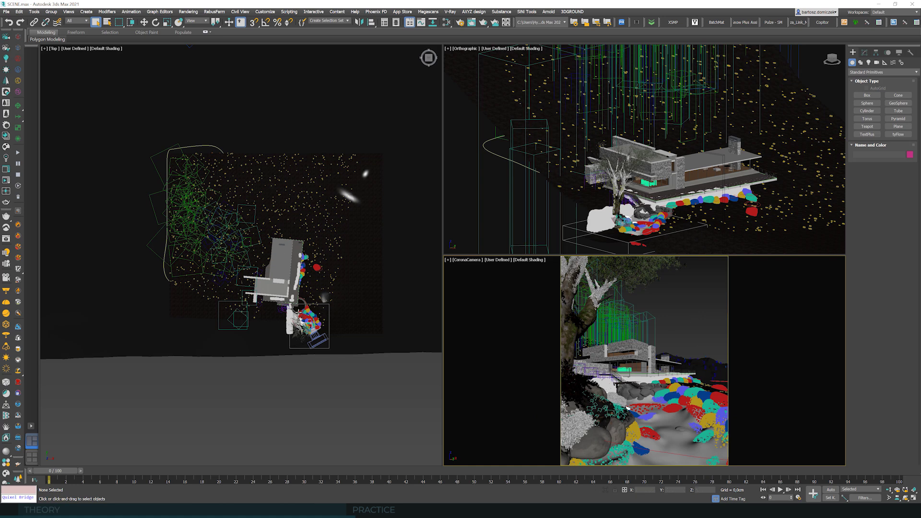
pyautogui.scroll(4, 338, 333)
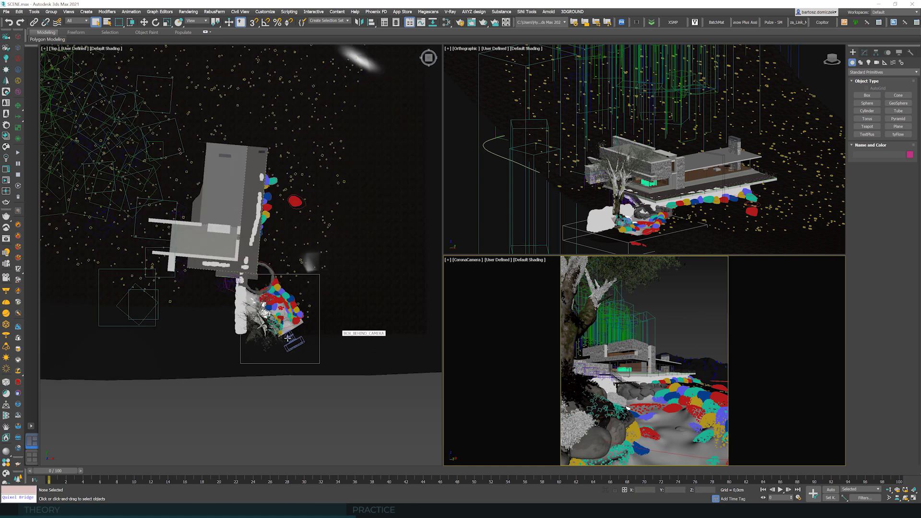
pyautogui.scroll(-5, 252, 290)
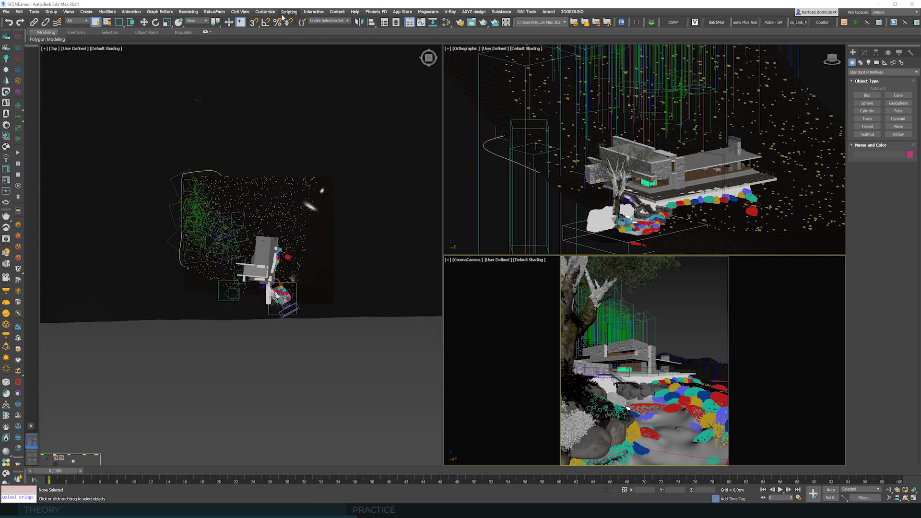
# Bring up Render Setup from the Rendering menu and move it over the viewports.
pyautogui.click(187, 12)
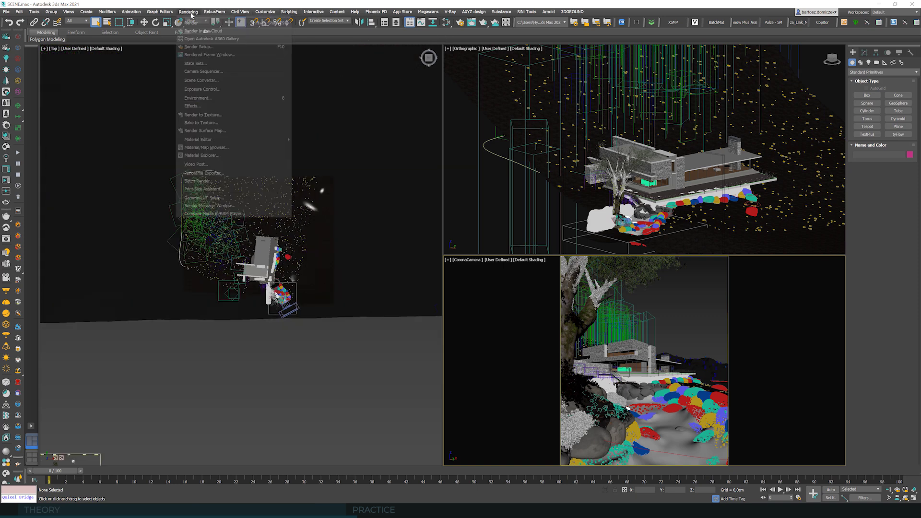
pyautogui.click(206, 47)
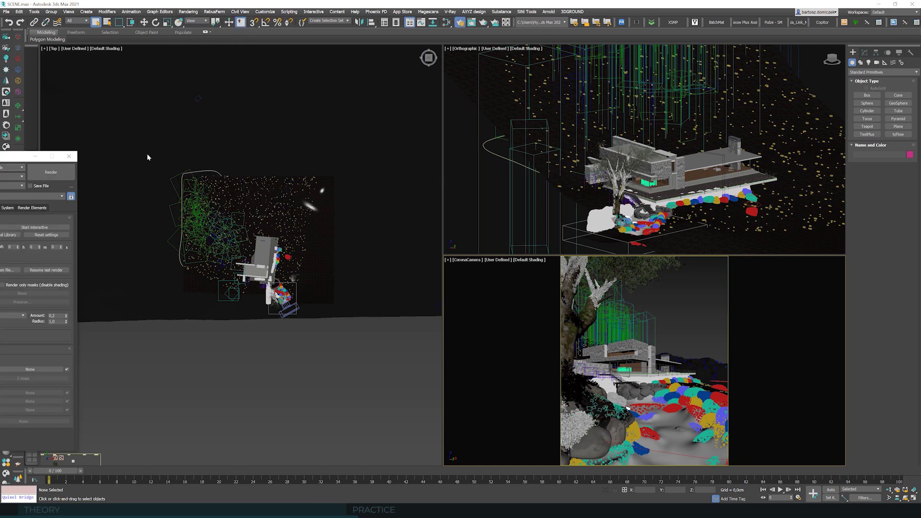
pyautogui.moveTo(10, 156); pyautogui.dragTo(731, 124)
# In the Slate Material Editor, add a CoronaBitmap node to View2.
pyautogui.click(433, 21)
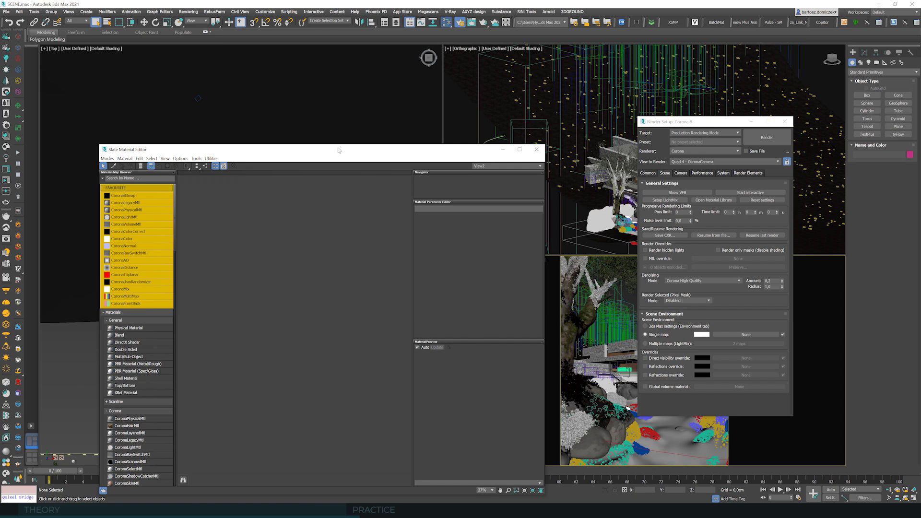
pyautogui.moveTo(339, 150); pyautogui.dragTo(349, 82)
pyautogui.moveTo(155, 130); pyautogui.dragTo(313, 180)
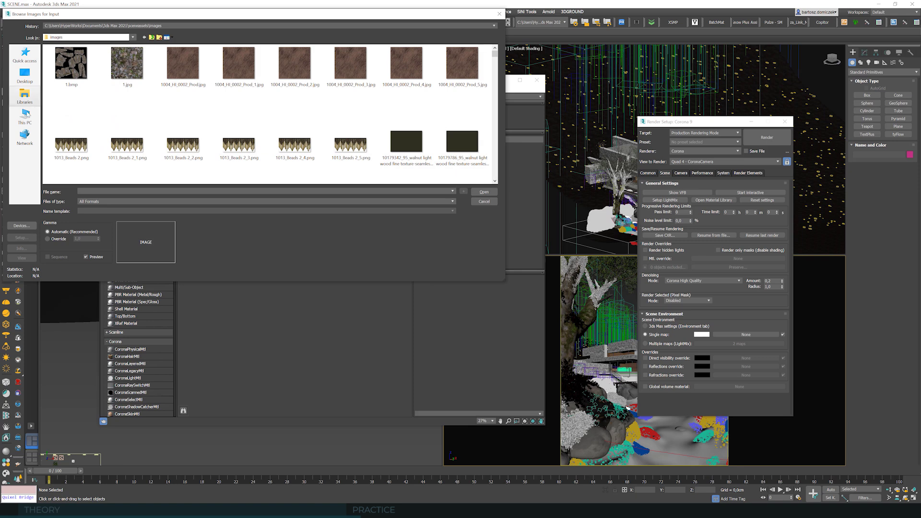
# Load 1935_v5.hdr from C:\COMMONPOINT\HDRI into the CoronaBitmap and accept the HDRI load settings.
pyautogui.click(26, 115)
pyautogui.doubleClick(76, 109)
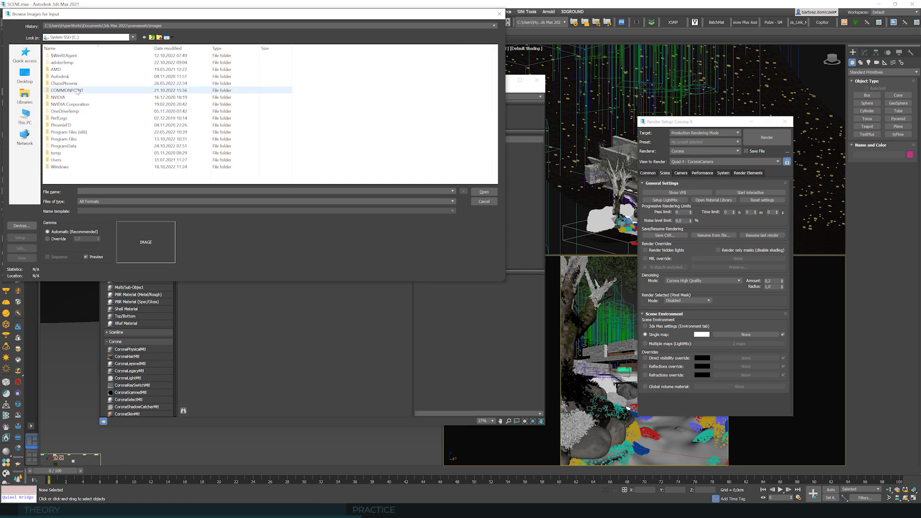
pyautogui.doubleClick(77, 91)
pyautogui.doubleClick(71, 69)
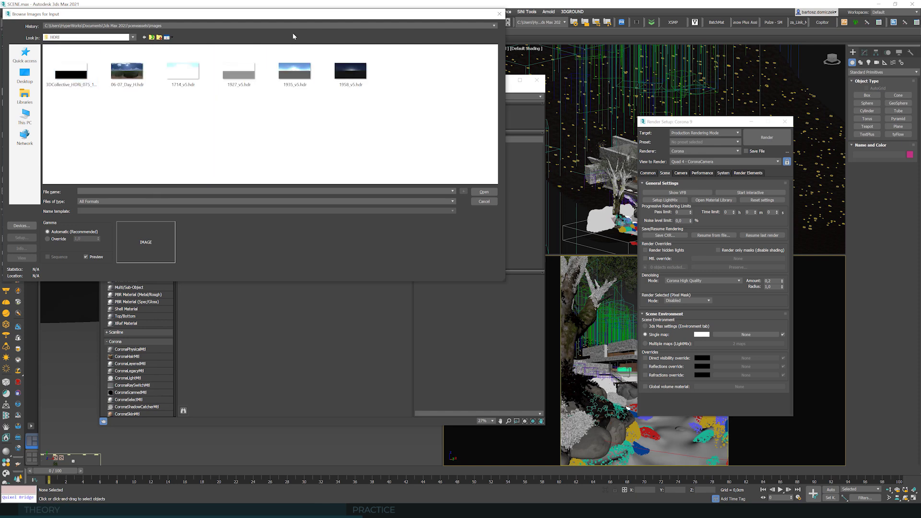
pyautogui.moveTo(286, 17); pyautogui.dragTo(368, 60)
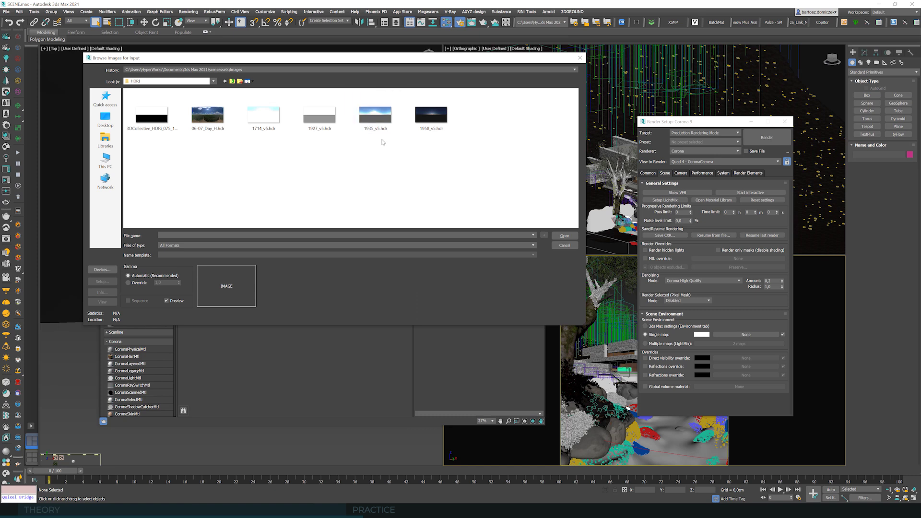
pyautogui.click(382, 118)
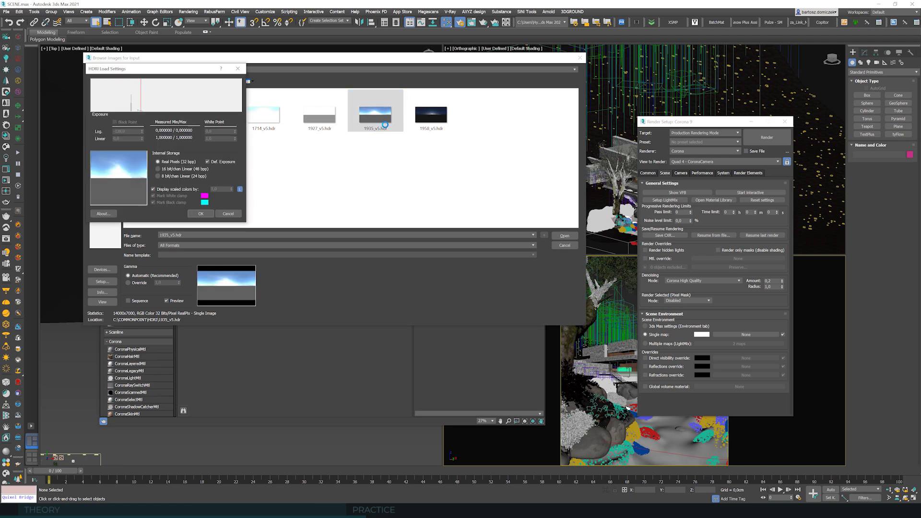
pyautogui.click(192, 214)
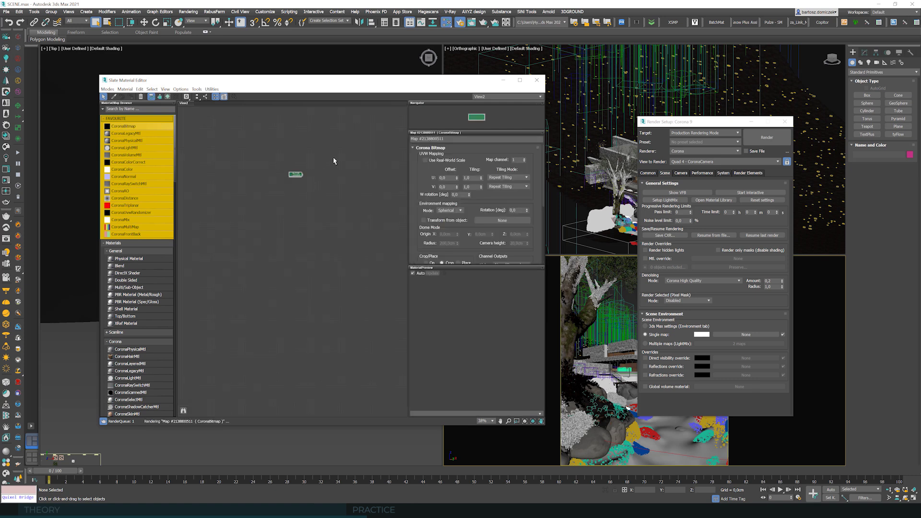
# Link a CoronaColorCorrect instance into the Scene Environment single map and start interactive rendering.
pyautogui.scroll(5, 333, 159)
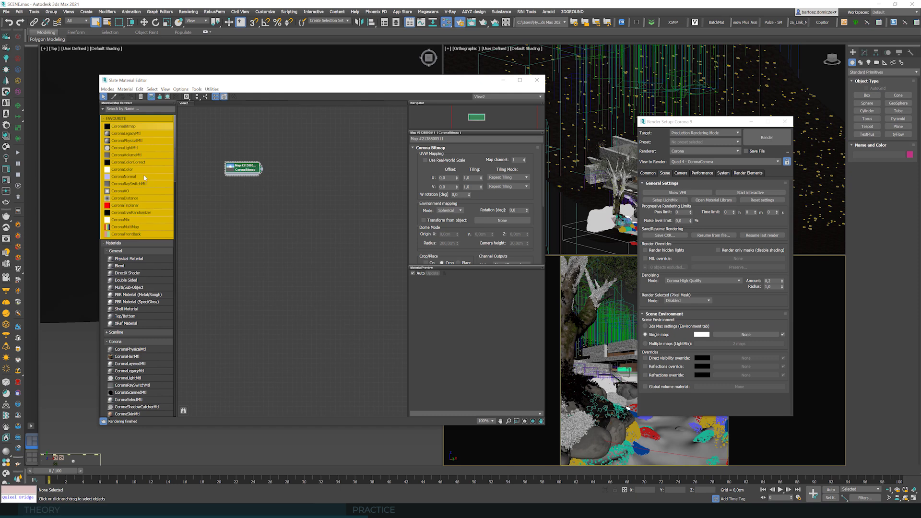
pyautogui.moveTo(130, 162); pyautogui.dragTo(756, 339)
pyautogui.click(698, 292)
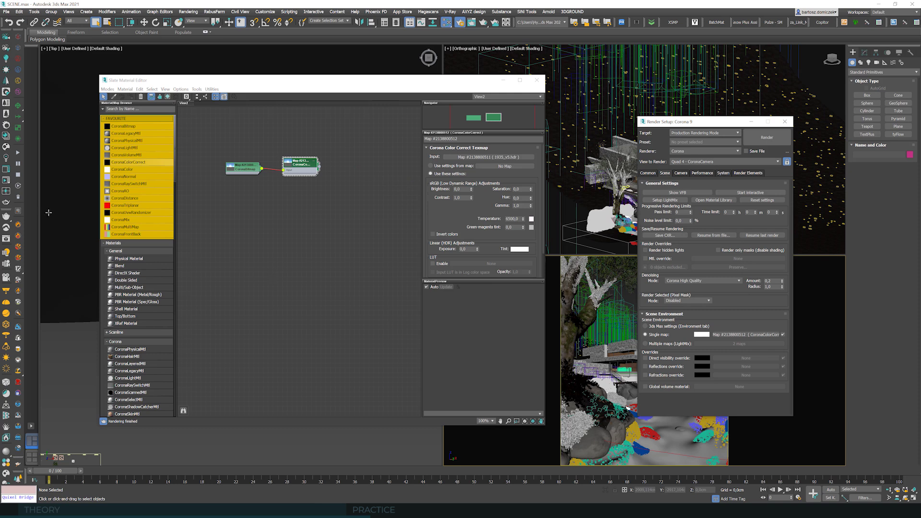
pyautogui.click(7, 181)
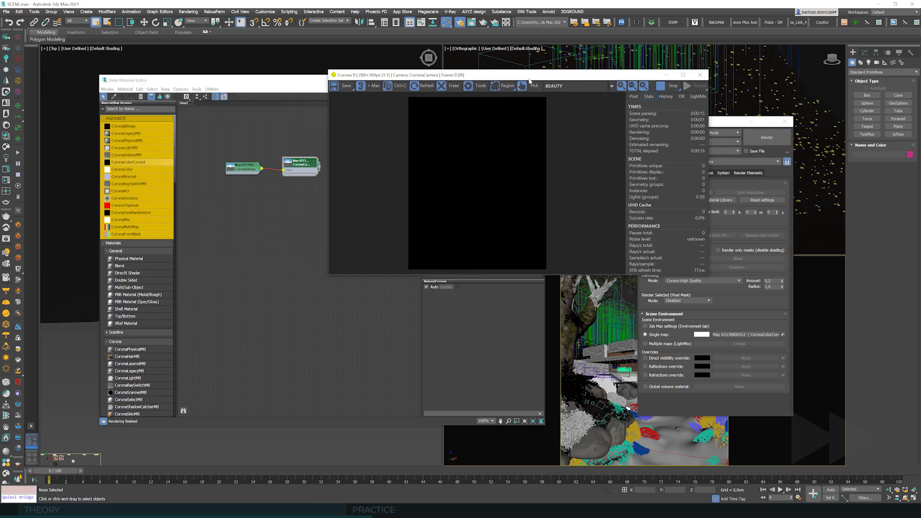
# Reset the Corona frame buffer's tone mapping settings to defaults.
pyautogui.click(630, 120)
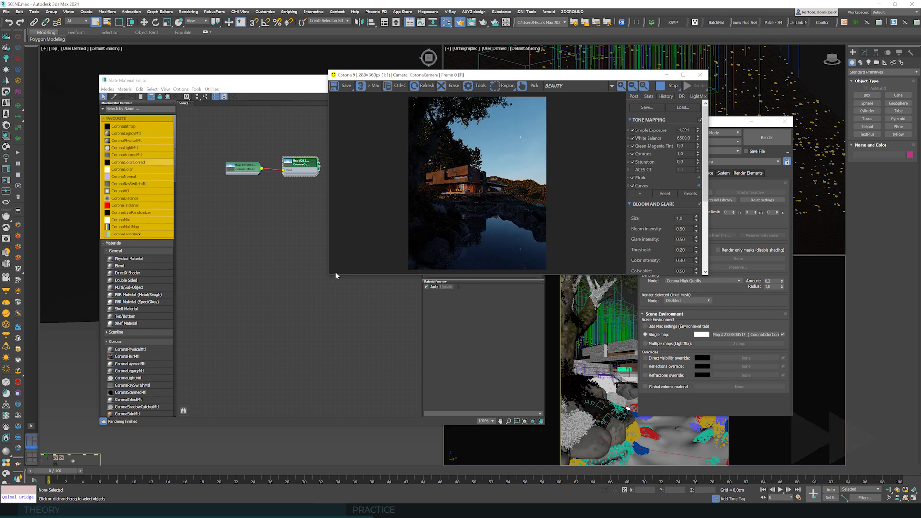
pyautogui.moveTo(329, 277); pyautogui.dragTo(273, 358)
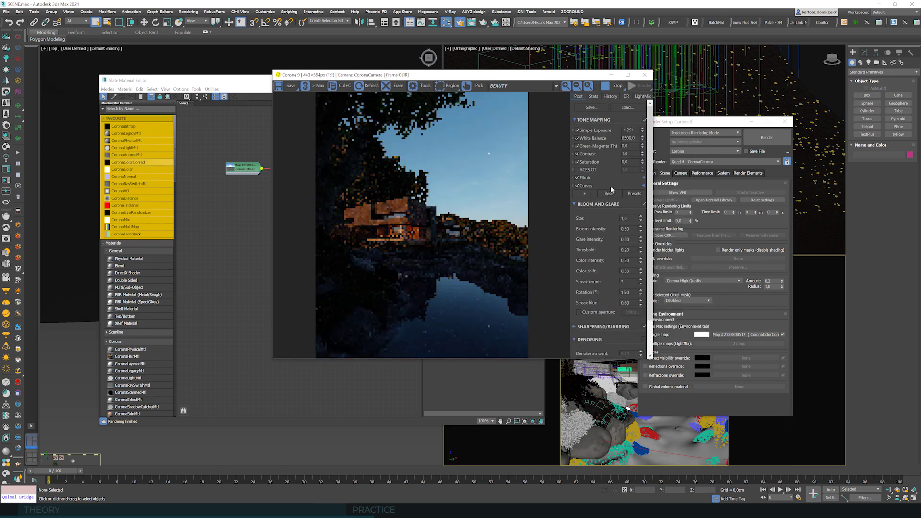
pyautogui.click(609, 193)
pyautogui.click(439, 258)
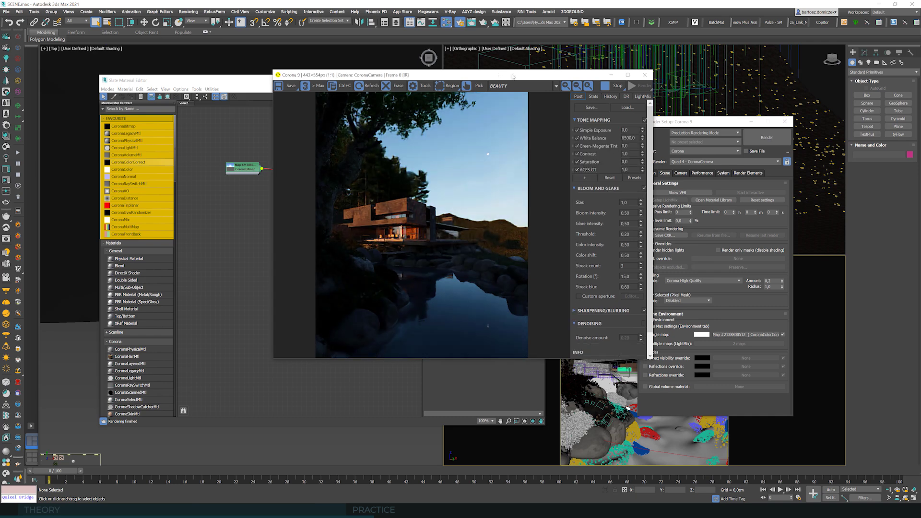
pyautogui.moveTo(520, 80); pyautogui.dragTo(628, 87)
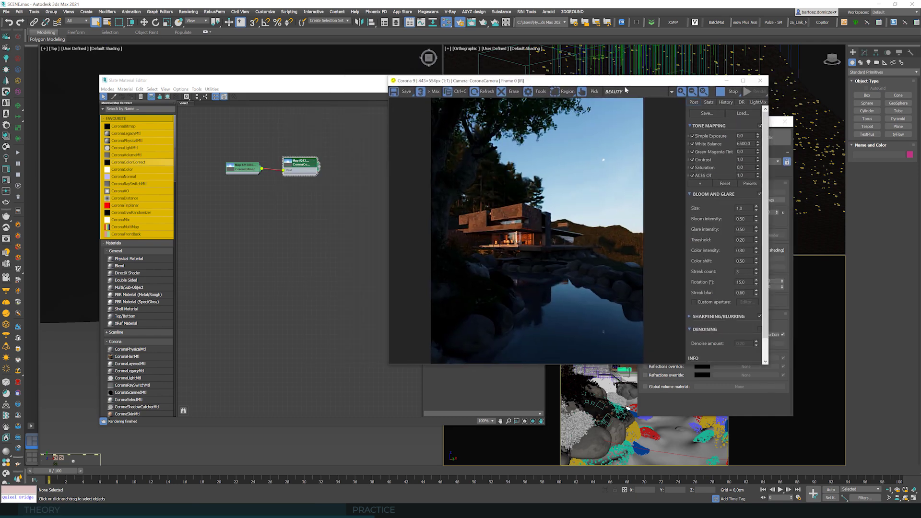
# Add a Tone Curve operator and move it above ACES OT.
pyautogui.click(702, 185)
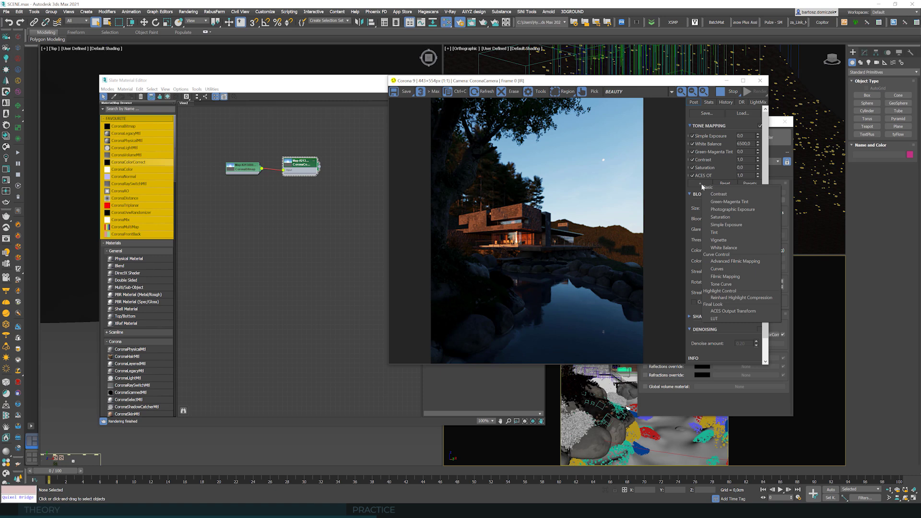
pyautogui.click(732, 284)
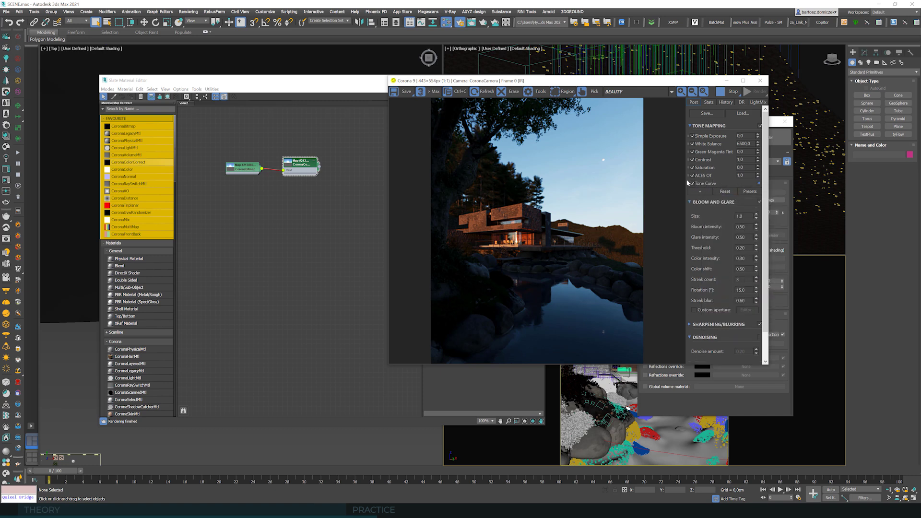
pyautogui.moveTo(688, 185)
pyautogui.mouseDown()
pyautogui.moveTo(705, 184)
pyautogui.moveTo(702, 176)
pyautogui.mouseUp()
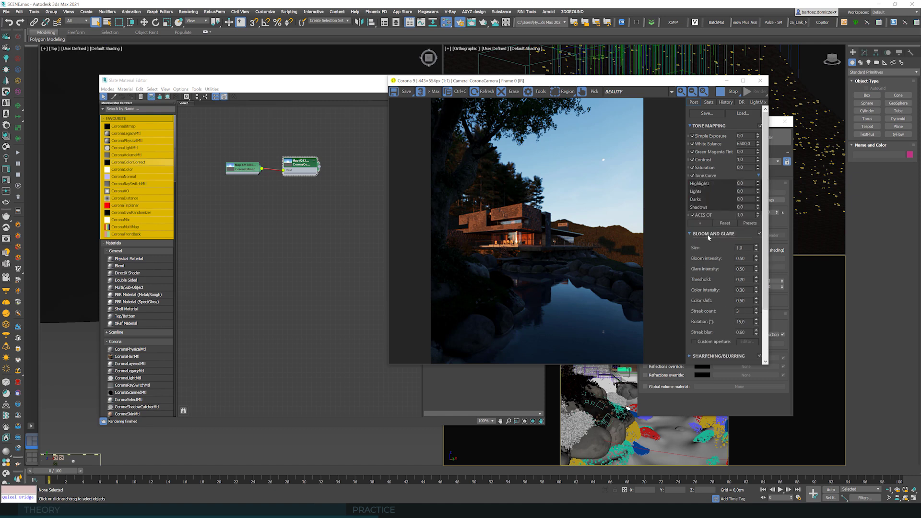
# Set the Tone Curve Shadows and Darks to 0.30 and Lights to 0.20.
pyautogui.click(742, 207)
pyautogui.write('0,3')
pyautogui.hotkey('shift', 'Tab')
pyautogui.write('0,3')
pyautogui.hotkey('shift', 'Tab')
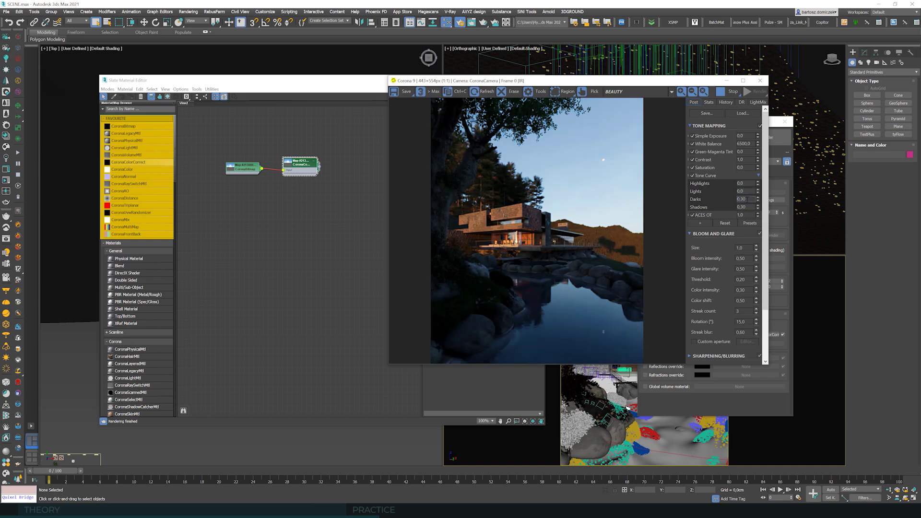
pyautogui.write('0,2')
pyautogui.press('Return')
# Open the environment CoronaBitmap's settings in the Slate Material Editor.
pyautogui.moveTo(351, 410); pyautogui.dragTo(351, 410)
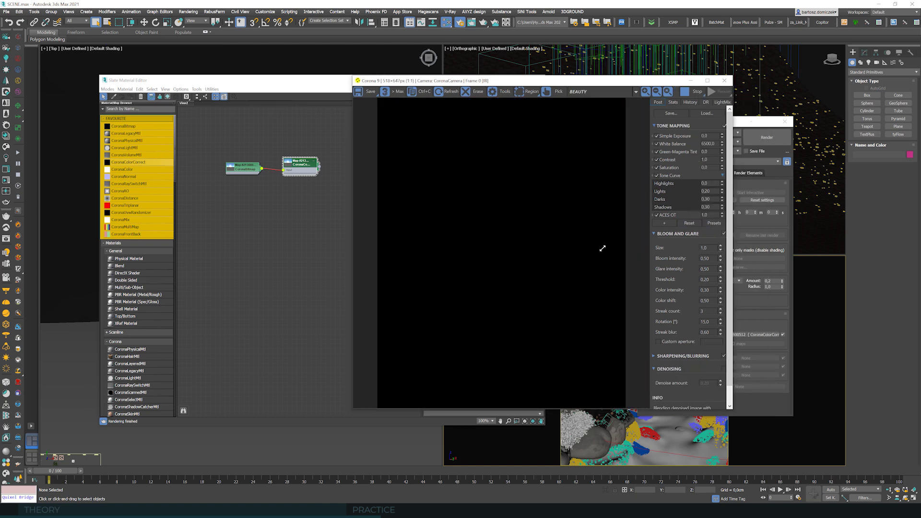
pyautogui.moveTo(532, 83); pyautogui.dragTo(576, 64)
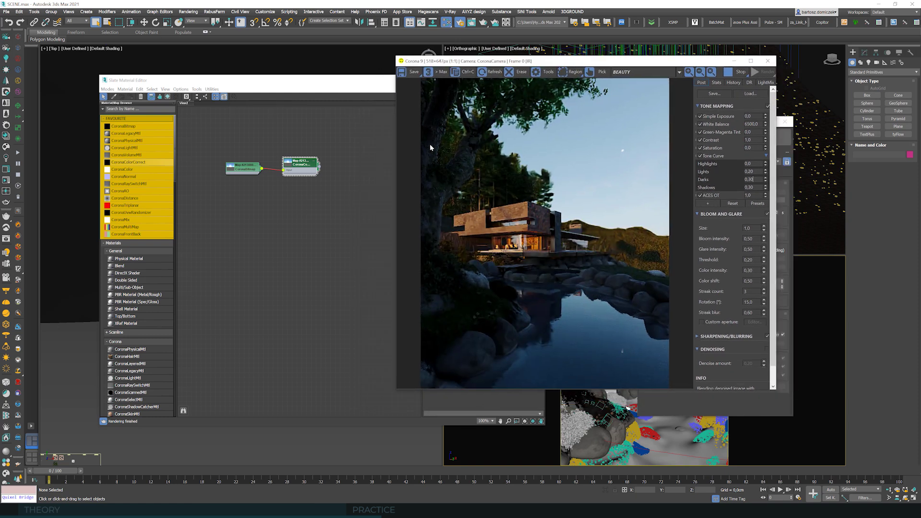
pyautogui.doubleClick(284, 165)
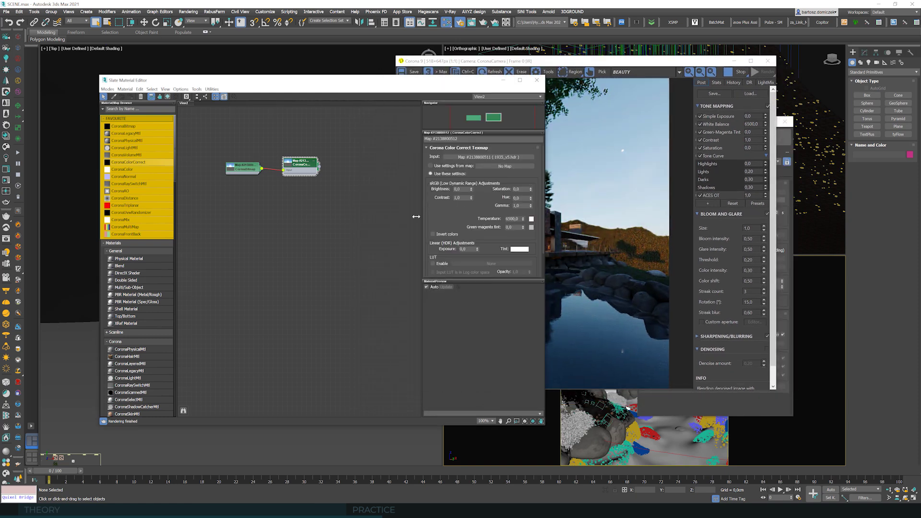
pyautogui.moveTo(396, 219)
pyautogui.mouseDown()
pyautogui.moveTo(368, 222)
pyautogui.moveTo(405, 228)
pyautogui.mouseUp()
pyautogui.scroll(1, 208, 211)
pyautogui.moveTo(208, 211); pyautogui.dragTo(158, 224)
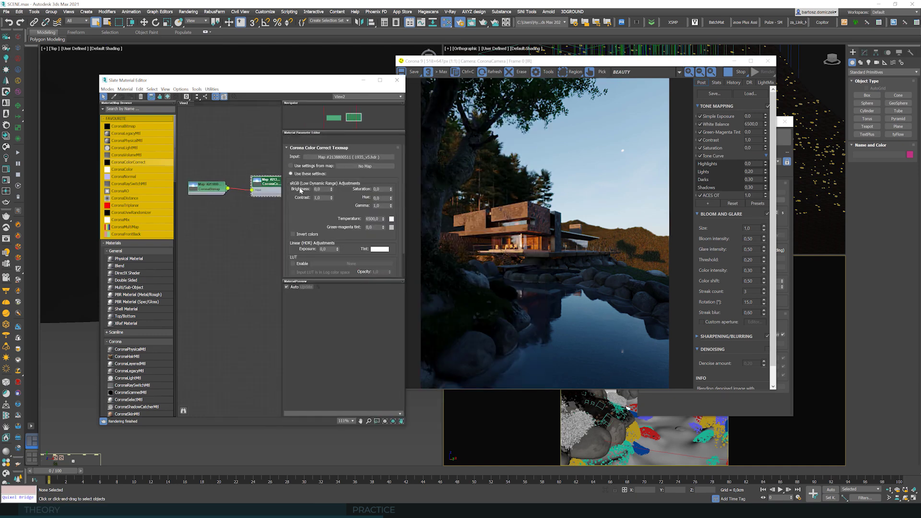
pyautogui.doubleClick(207, 187)
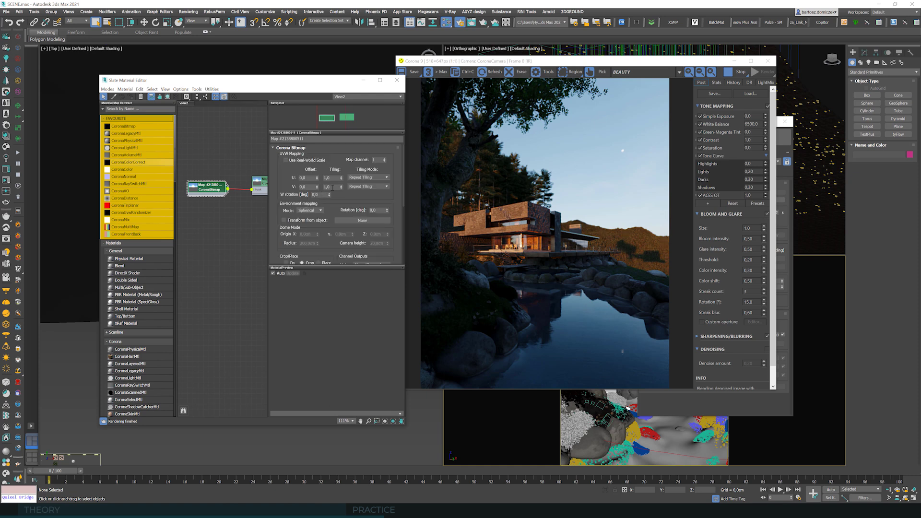
pyautogui.doubleClick(259, 183)
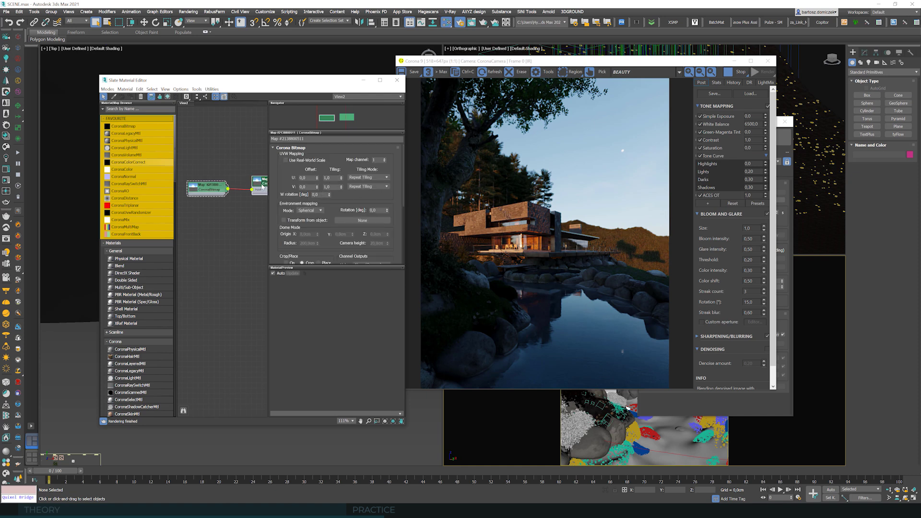
pyautogui.doubleClick(205, 187)
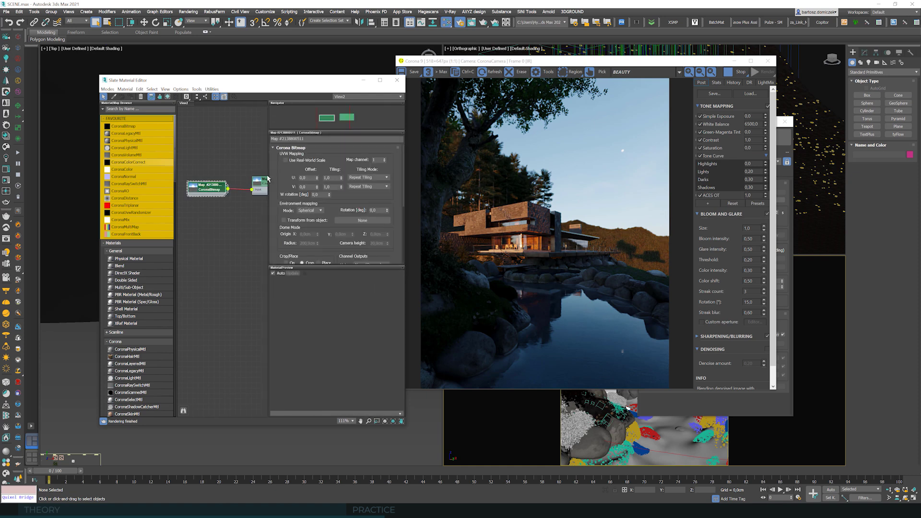
# Rotate the sky map to 162° and raise its V offset to 0.02.
pyautogui.click(316, 178)
pyautogui.moveTo(316, 182)
pyautogui.mouseDown()
pyautogui.moveTo(316, 171)
pyautogui.moveTo(318, 179)
pyautogui.mouseUp()
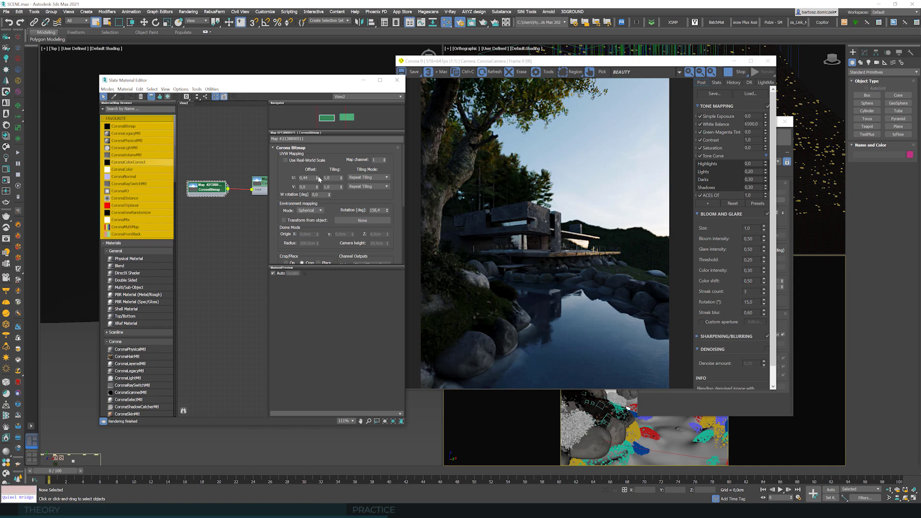
pyautogui.click(318, 175)
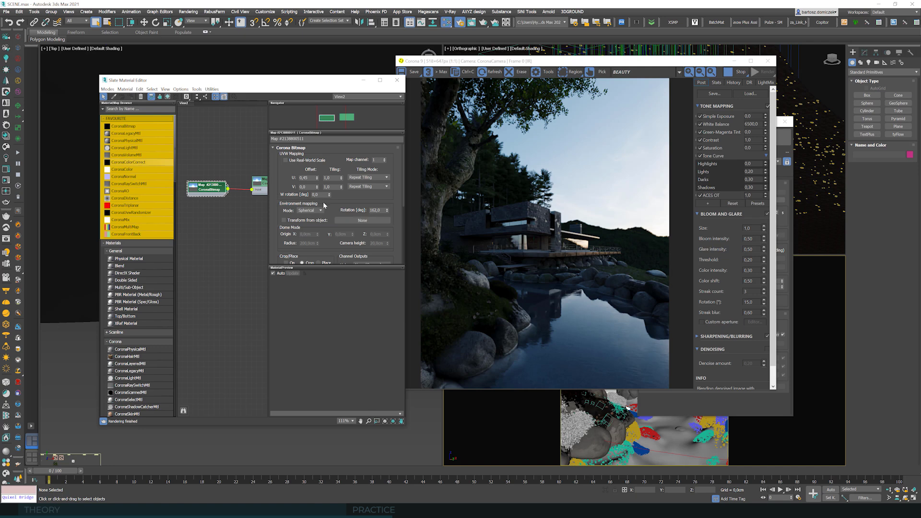
pyautogui.click(317, 185)
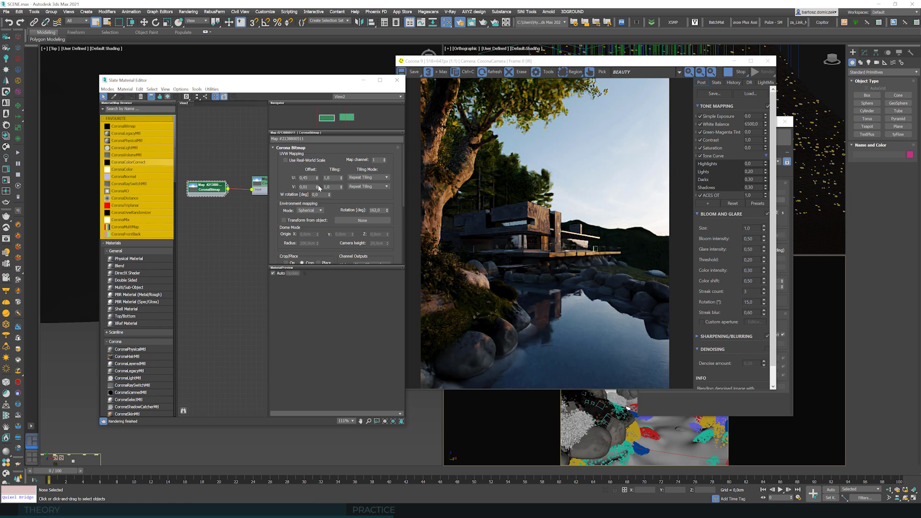
pyautogui.click(317, 184)
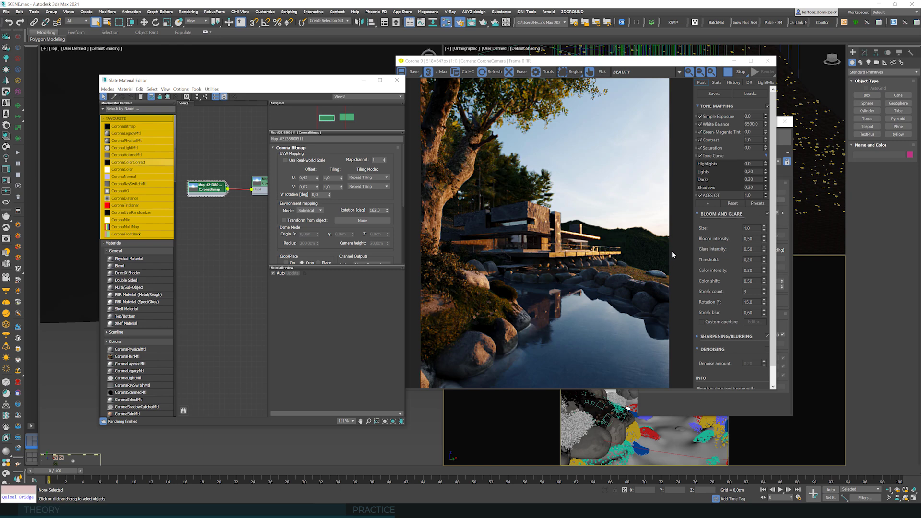
# Set the Tone Curve Shadows and Darks values to 0.50.
pyautogui.doubleClick(749, 187)
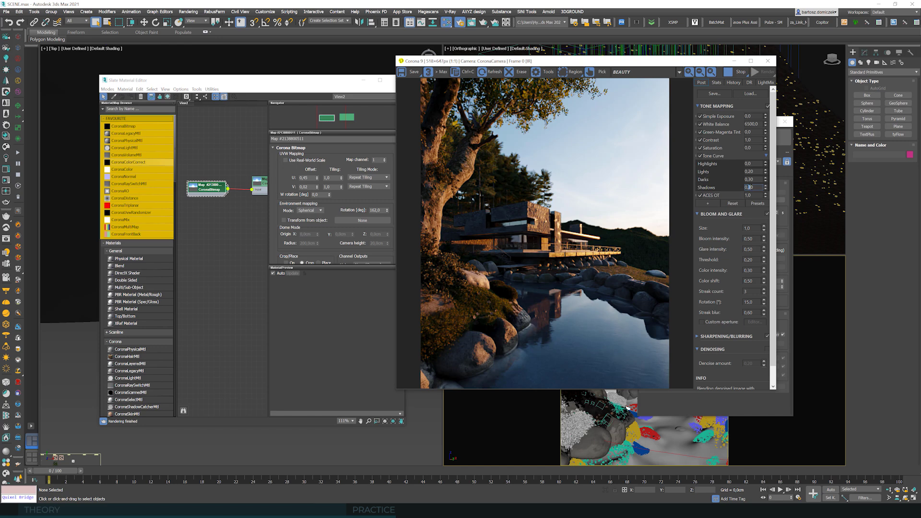
pyautogui.write('0,5')
pyautogui.press('Return')
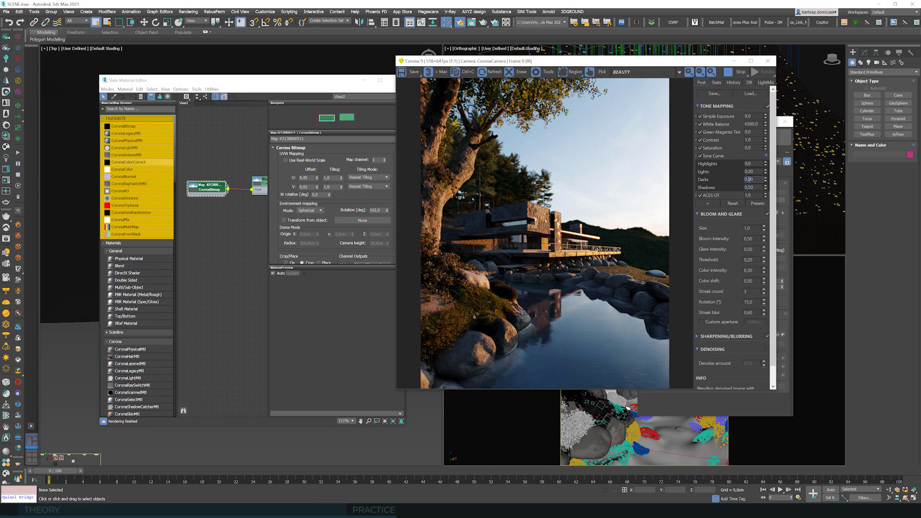
pyautogui.write('0,5')
pyautogui.press('Return')
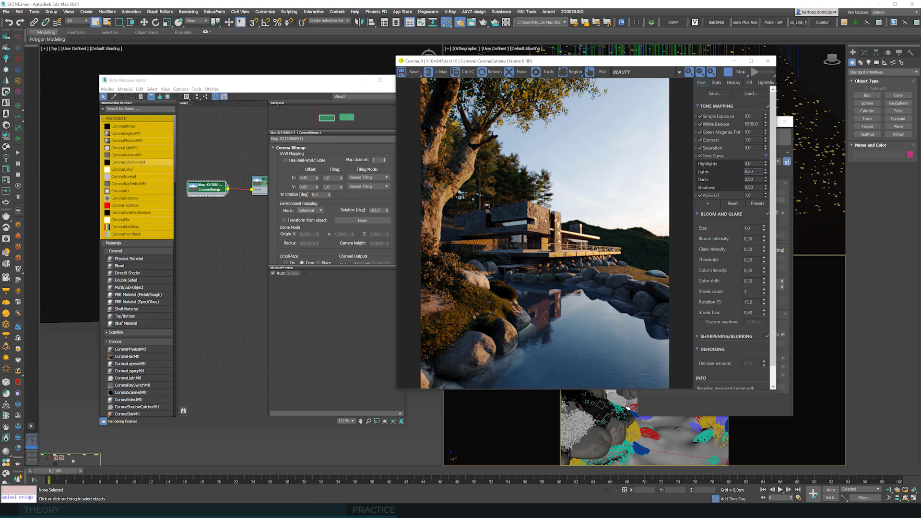
# Change the Tone Curve Lights to 0.30 and Darks to 0.70.
pyautogui.press('BackSpace')
pyautogui.write('30')
pyautogui.press('Tab')
pyautogui.doubleClick(757, 179)
pyautogui.write('70')
pyautogui.press('Tab')
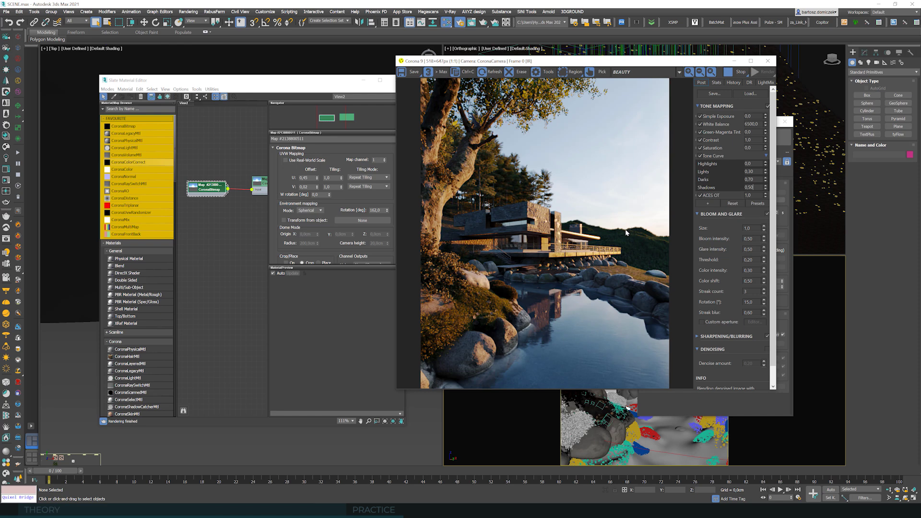
pyautogui.scroll(-3, 198, 148)
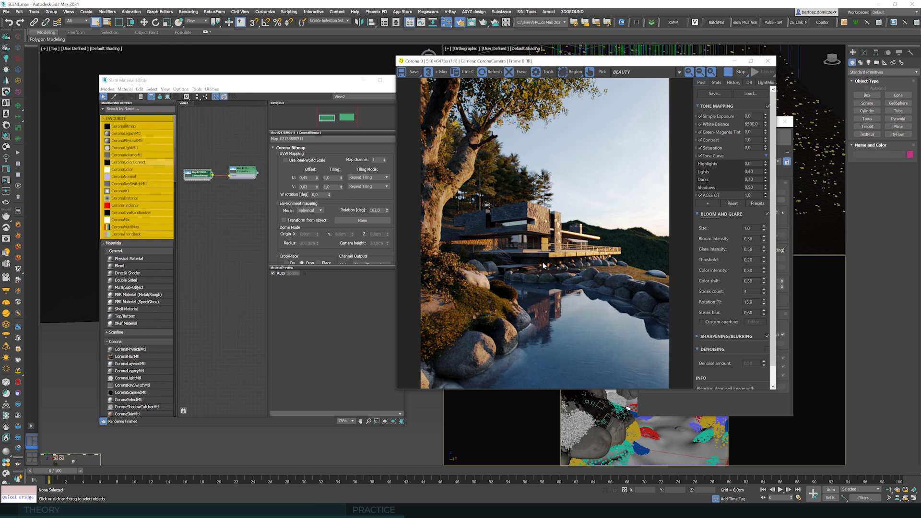
pyautogui.scroll(1, 530, 244)
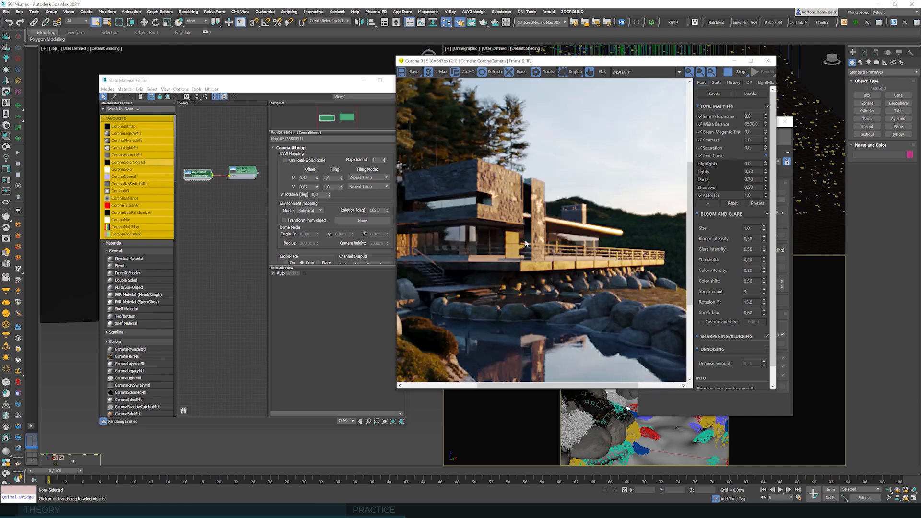
pyautogui.click(264, 153)
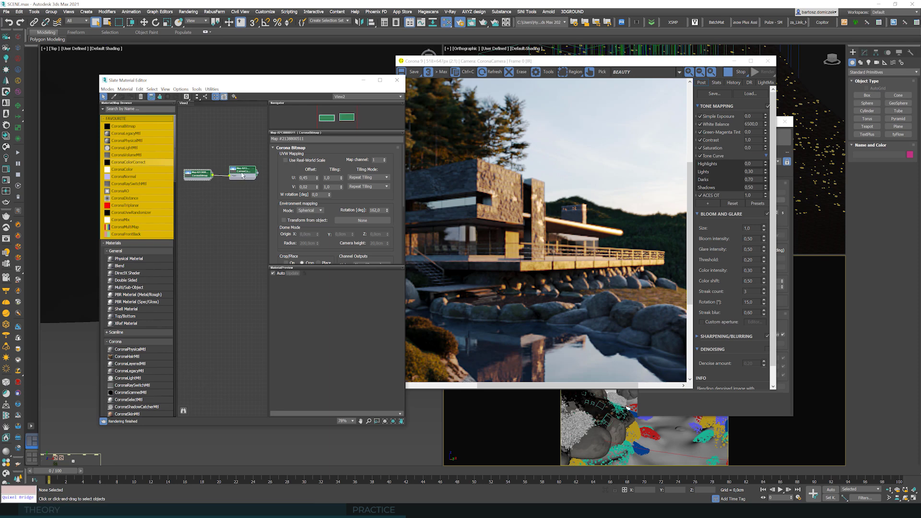
# Clone the Bitmap and ColorCorrect node pair and set the copy's V offset to 0.
pyautogui.keyDown('ctrl'); pyautogui.click(197, 174); pyautogui.keyUp('ctrl')
pyautogui.moveTo(197, 173); pyautogui.dragTo(201, 200)
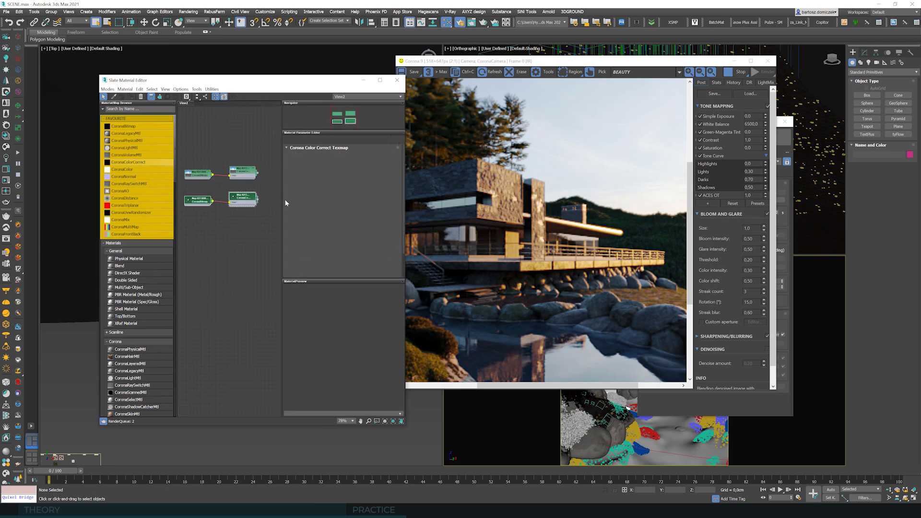
pyautogui.click(197, 199)
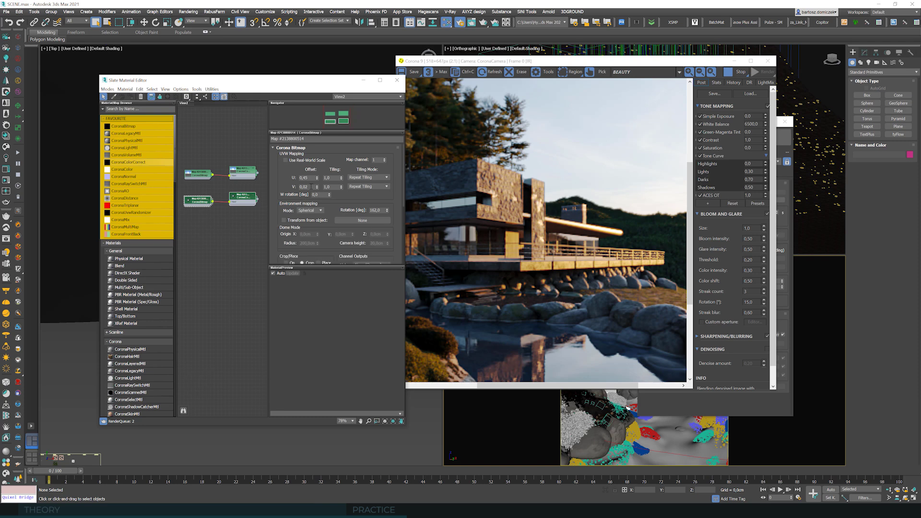
pyautogui.write('0')
pyautogui.hotkey('shift', 'Tab')
# Enable the Reflections and Refractions overrides and plug the copied ColorCorrect map into them.
pyautogui.click(776, 410)
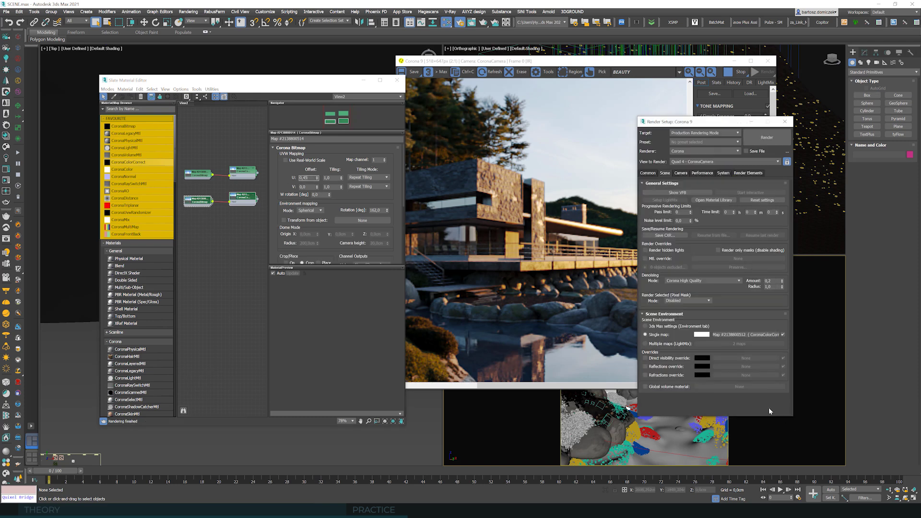
pyautogui.click(654, 366)
pyautogui.click(650, 375)
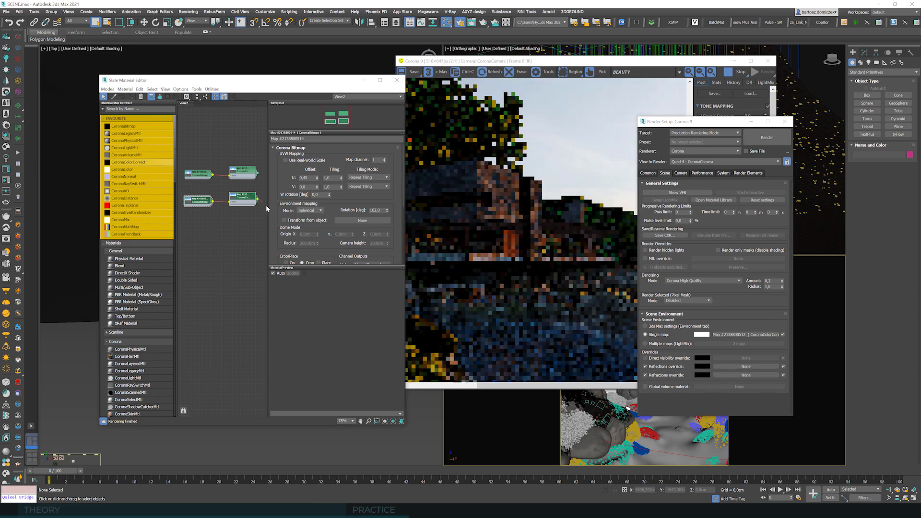
pyautogui.moveTo(735, 369); pyautogui.dragTo(725, 379)
pyautogui.press('Return')
pyautogui.press('Return')
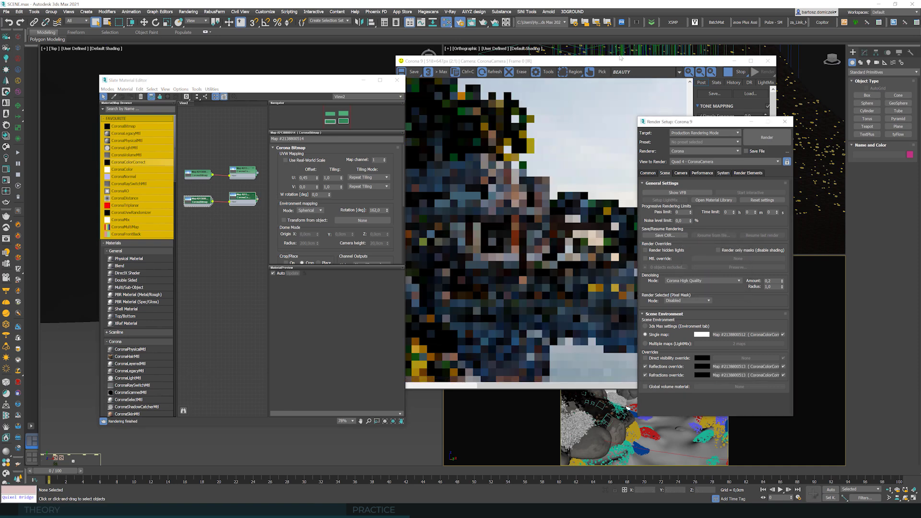
pyautogui.click(615, 63)
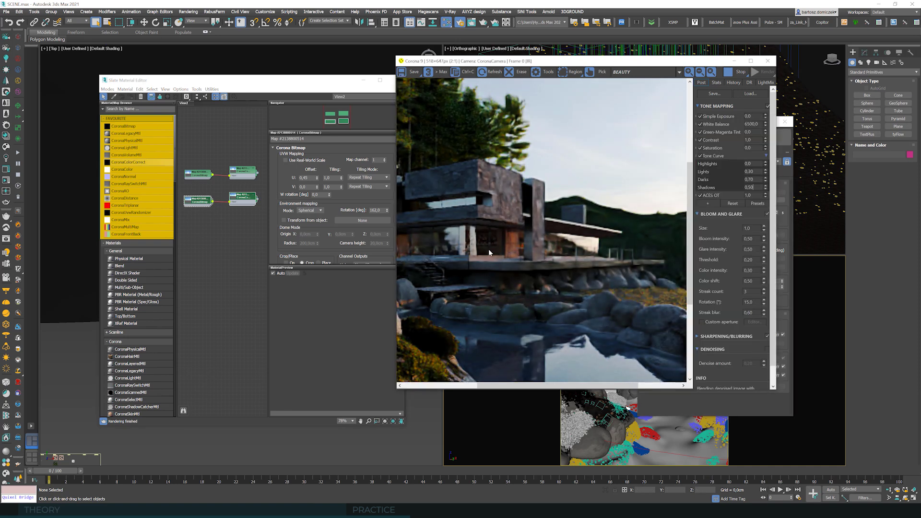
pyautogui.scroll(-1, 556, 230)
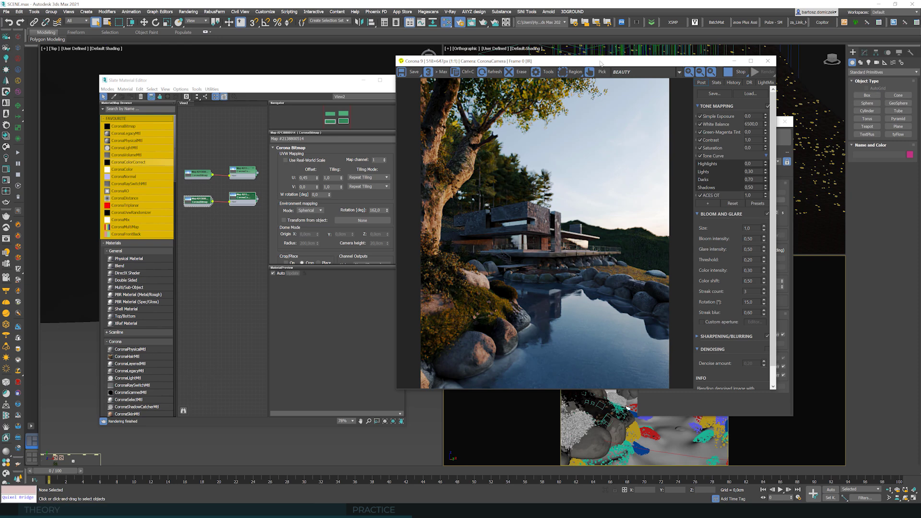
# Uncheck the Reflections and Refractions overrides in Render Setup and compare the render.
pyautogui.moveTo(581, 65); pyautogui.dragTo(478, 67)
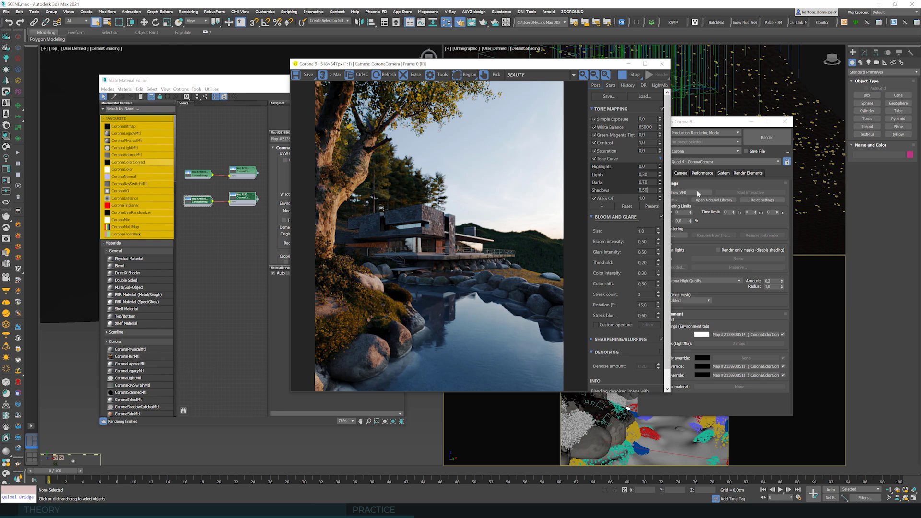
pyautogui.click(763, 121)
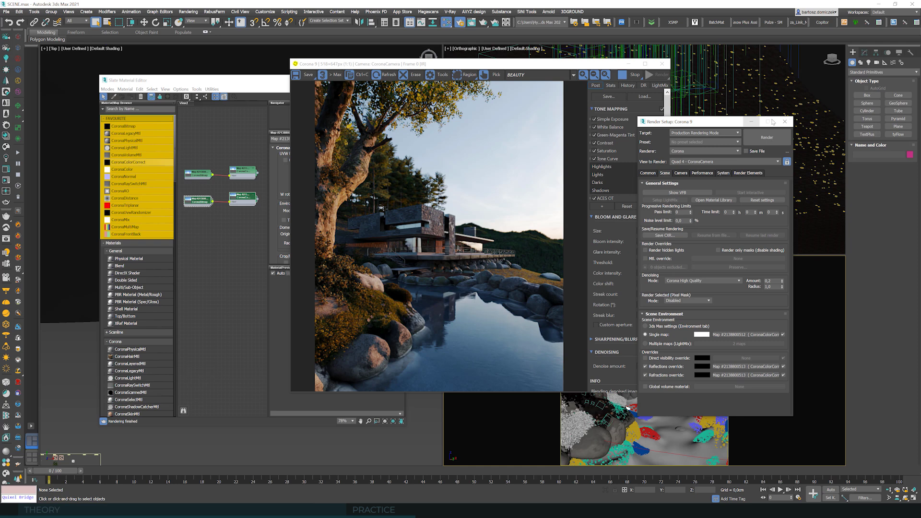
pyautogui.moveTo(735, 121); pyautogui.dragTo(743, 122)
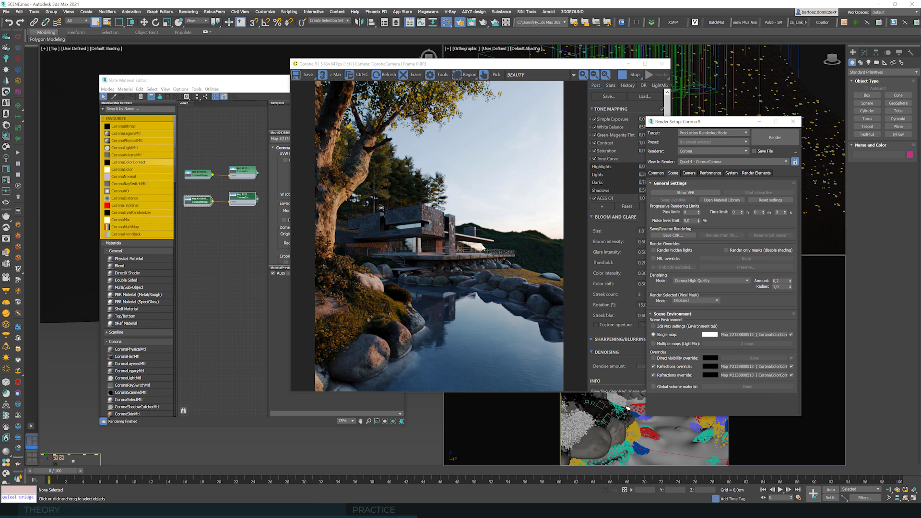
pyautogui.click(514, 328)
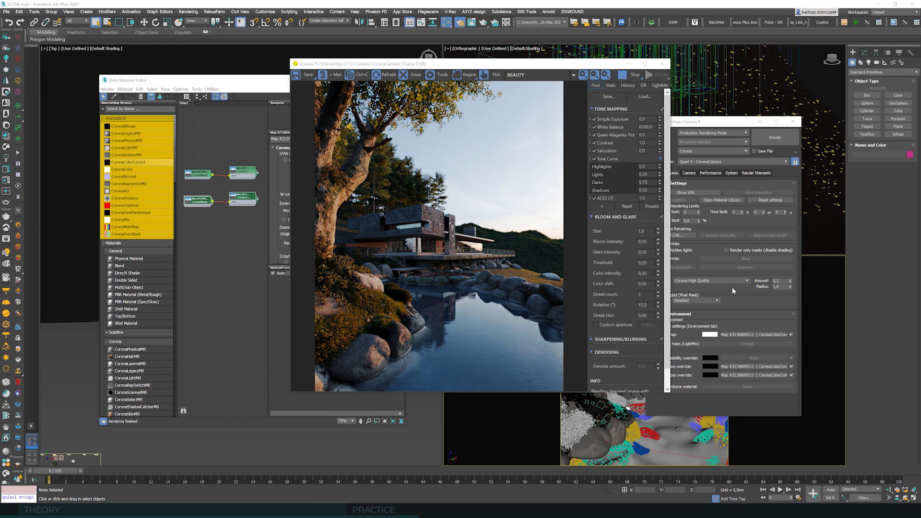
pyautogui.moveTo(686, 122); pyautogui.dragTo(724, 112)
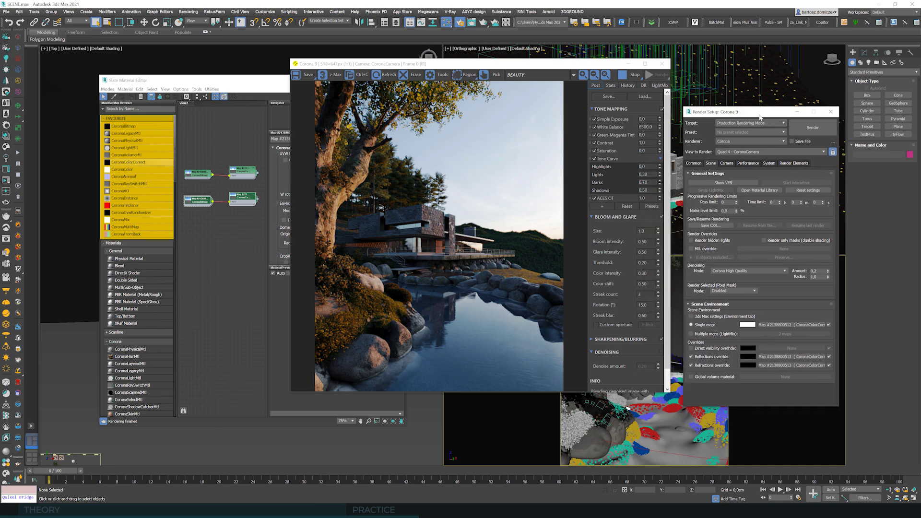
pyautogui.click(691, 356)
pyautogui.click(692, 366)
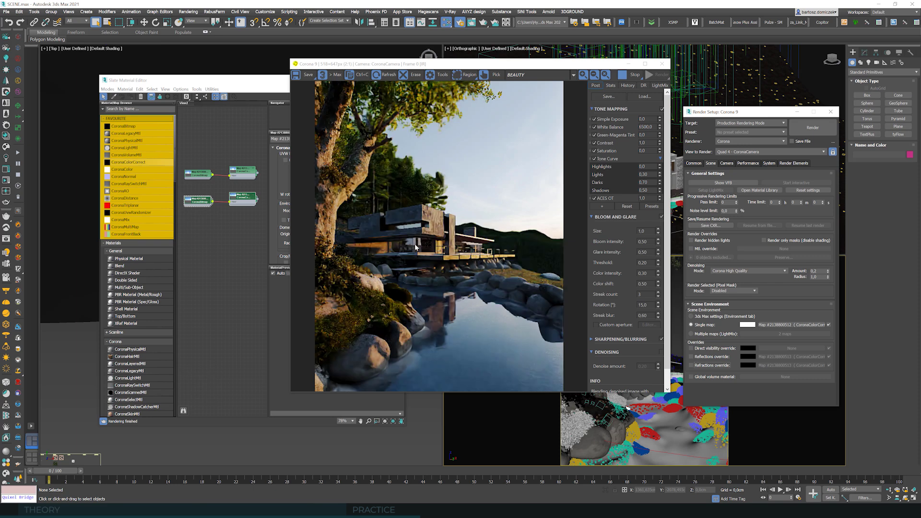
pyautogui.scroll(1, 415, 248)
pyautogui.scroll(1, 415, 247)
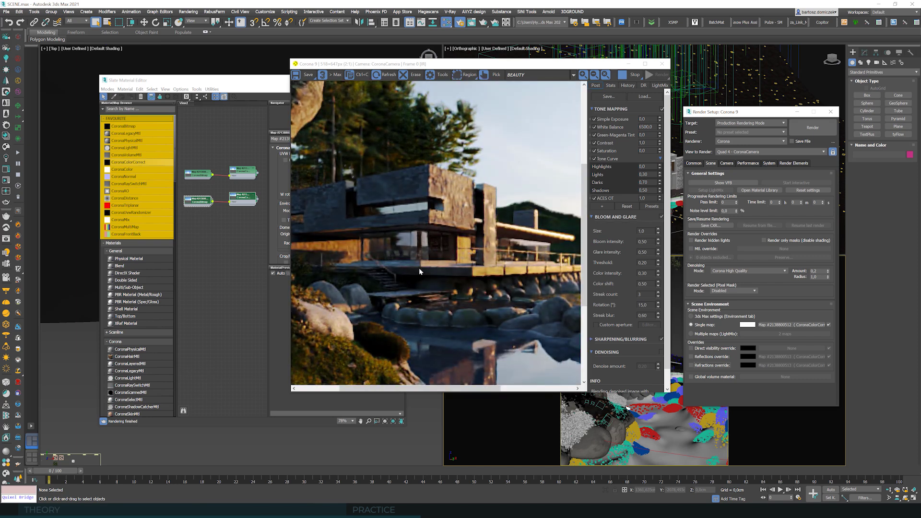
pyautogui.scroll(-2, 419, 271)
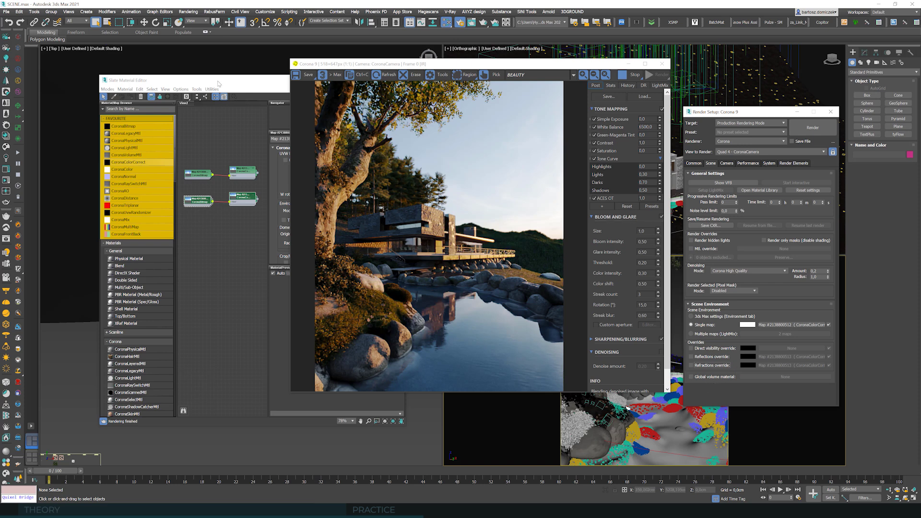
# Add a CoronaVolumeMtl node and wire it in as the global volume material.
pyautogui.moveTo(482, 66); pyautogui.dragTo(553, 66)
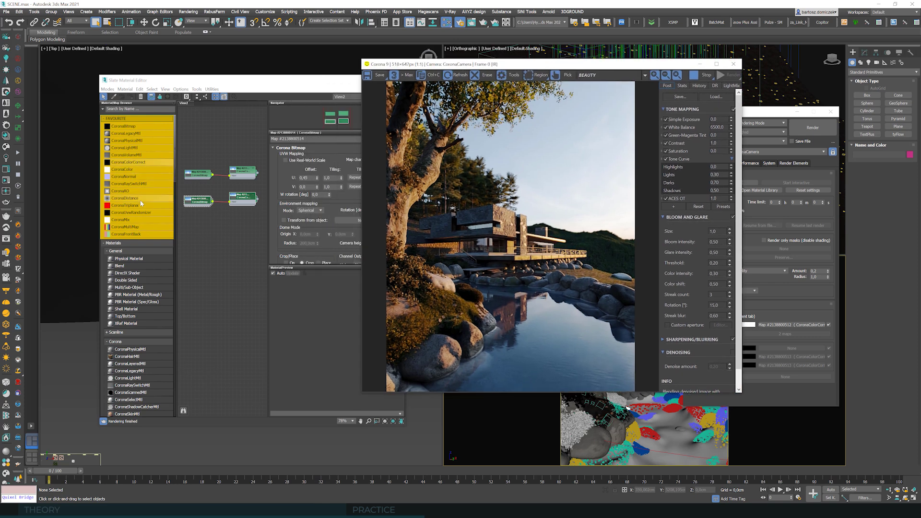
pyautogui.moveTo(126, 155); pyautogui.dragTo(211, 269)
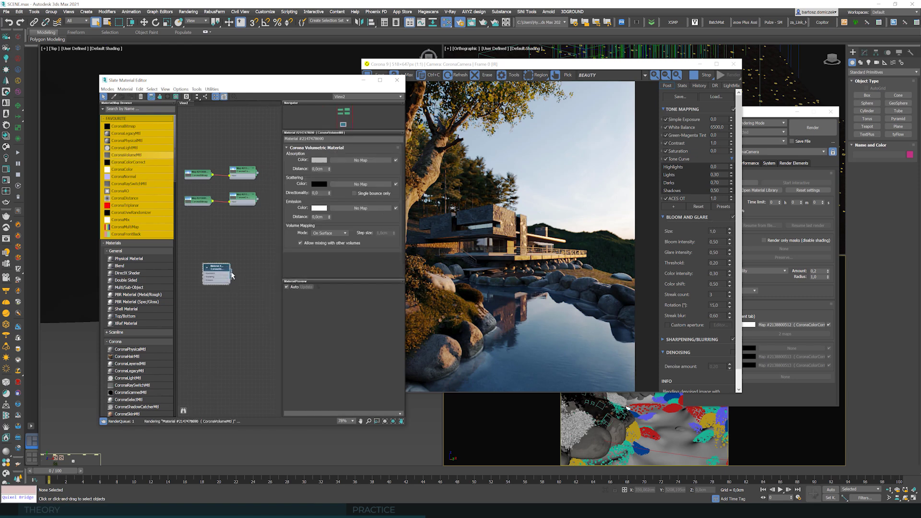
pyautogui.click(773, 199)
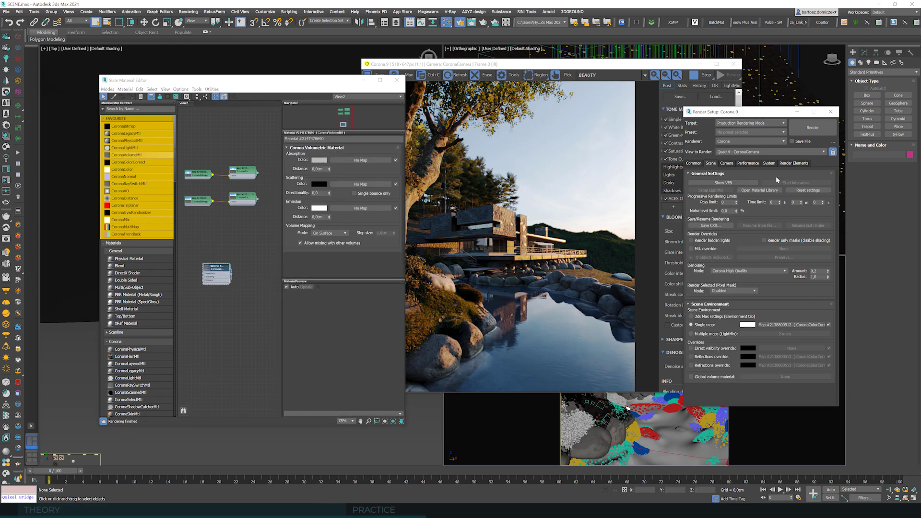
pyautogui.click(692, 377)
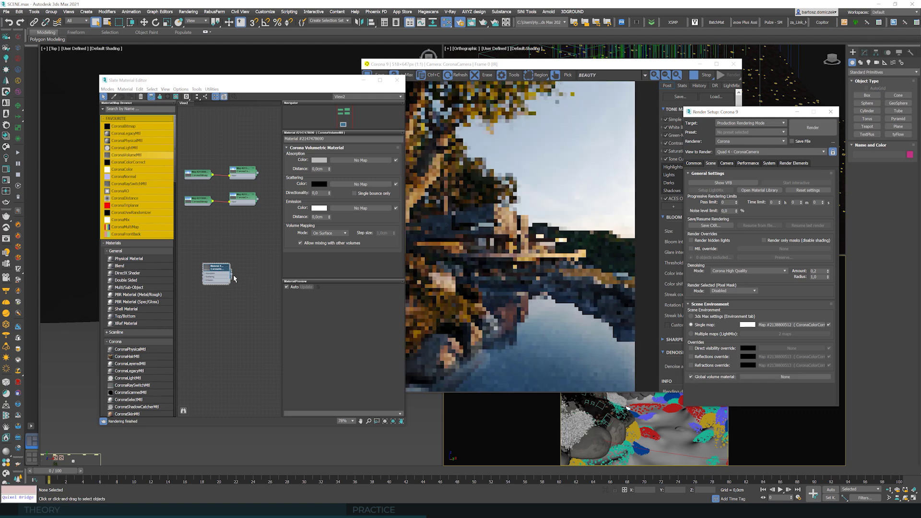
pyautogui.moveTo(231, 275); pyautogui.dragTo(763, 377)
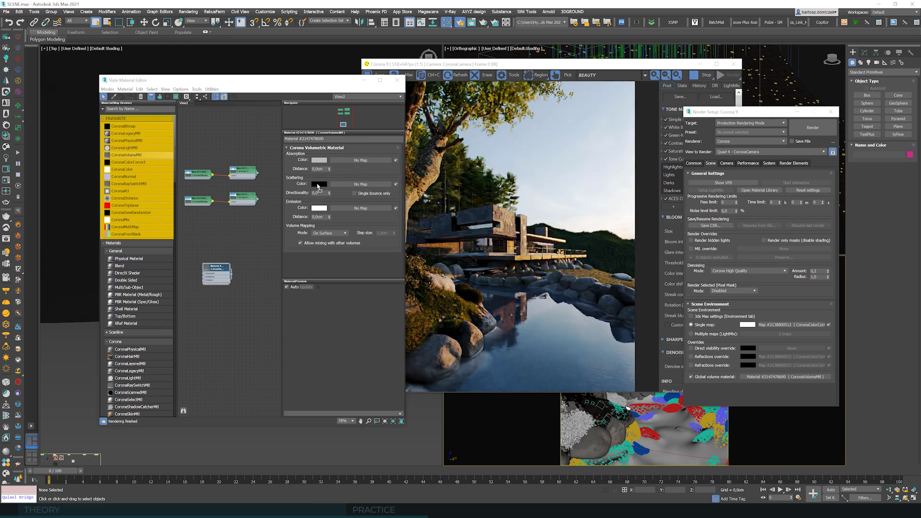
# Give the volume material a light grey scattering colour and 50000 absorption distance.
pyautogui.moveTo(319, 160); pyautogui.dragTo(319, 184)
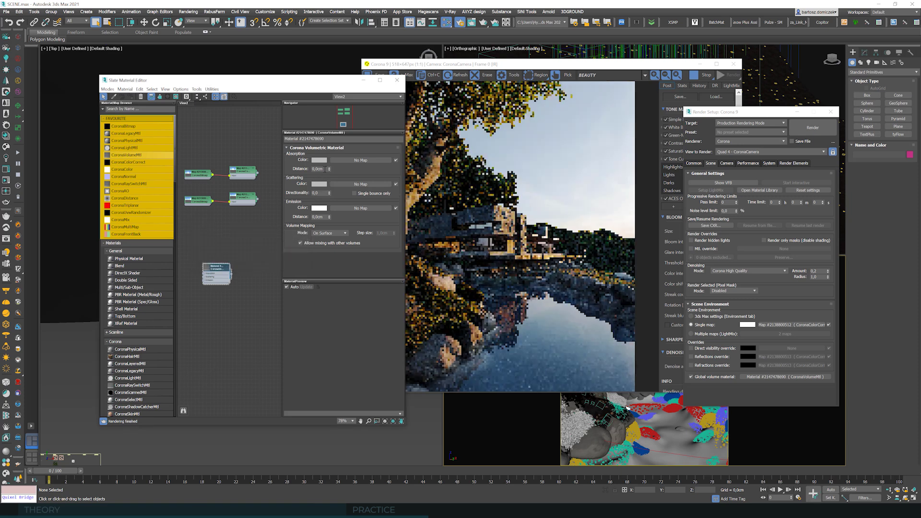
pyautogui.write('5000')
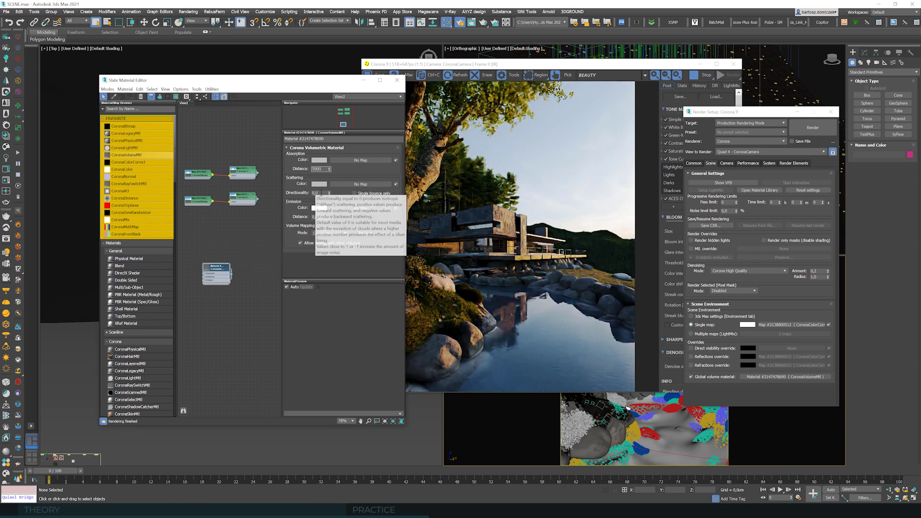
pyautogui.write('0')
pyautogui.press('Return')
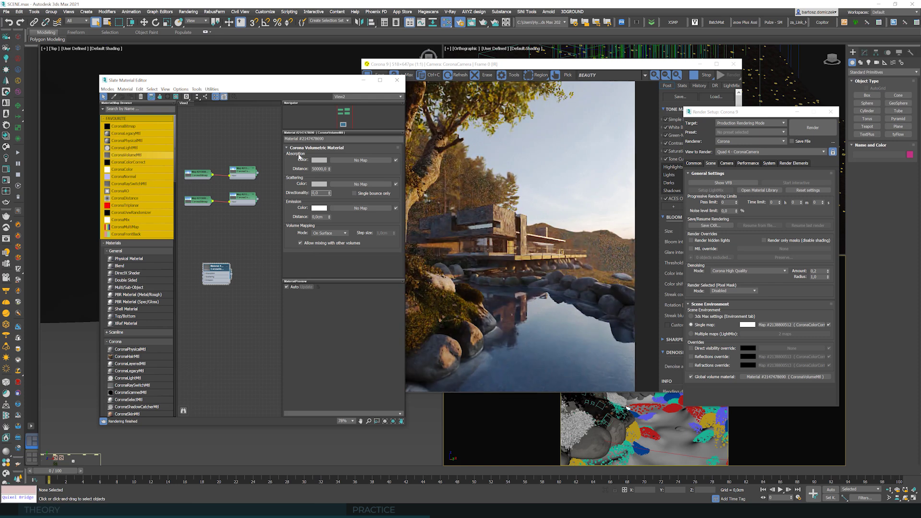
# Set the CoronaVolumeMtl Directionality to 0,5 and Absorption Distance to 150000.
pyautogui.moveTo(307, 84); pyautogui.dragTo(244, 87)
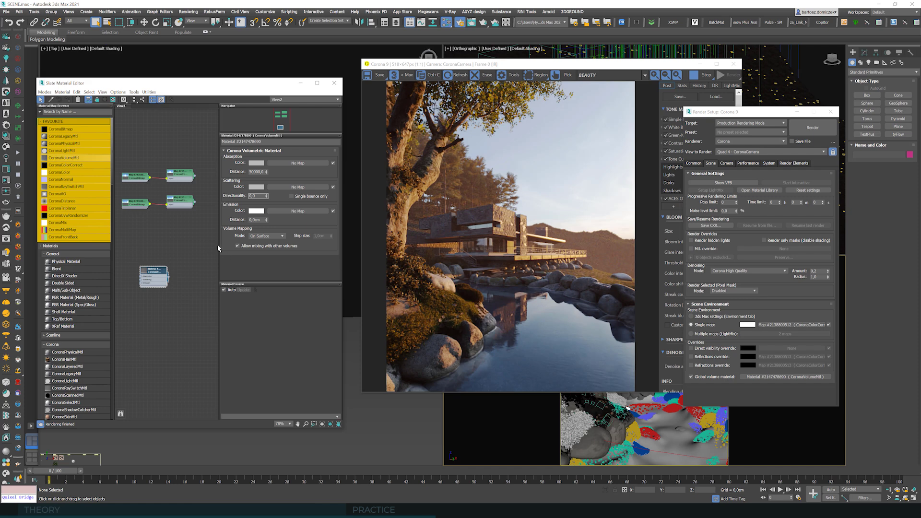
pyautogui.moveTo(259, 196)
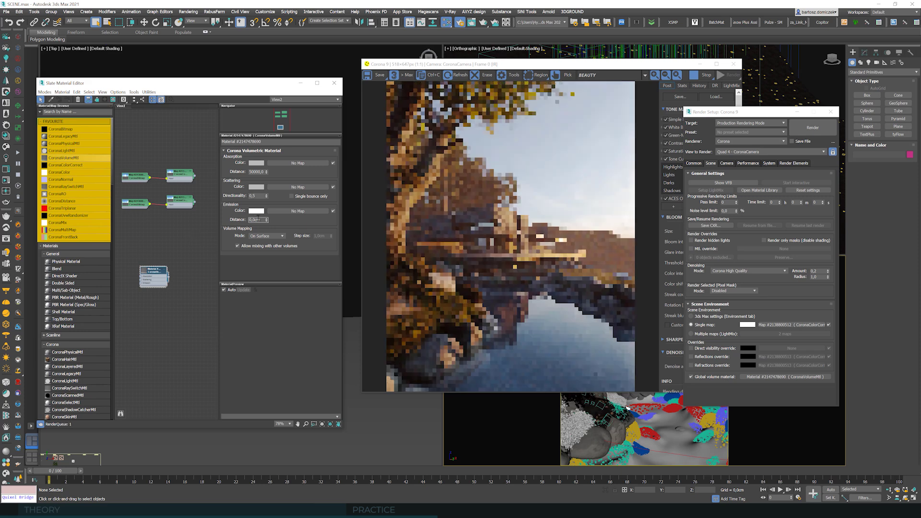
pyautogui.press('Tab')
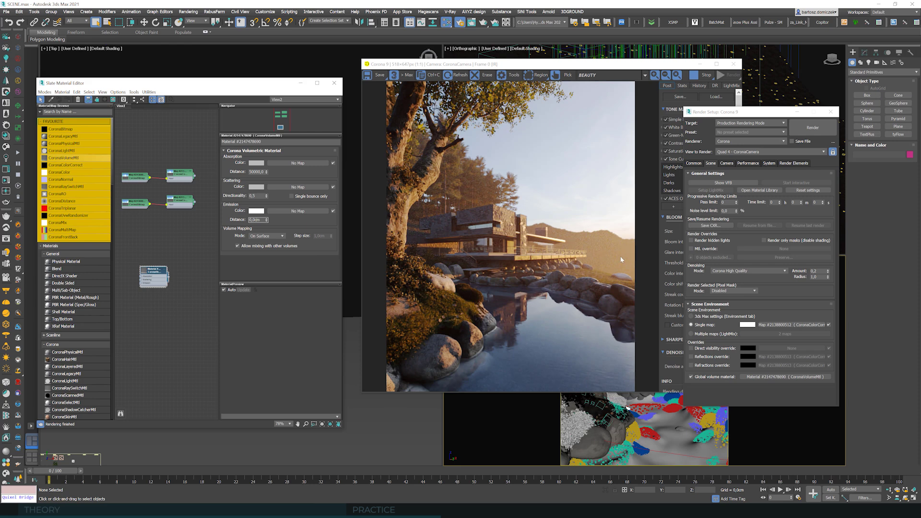
pyautogui.click(249, 171)
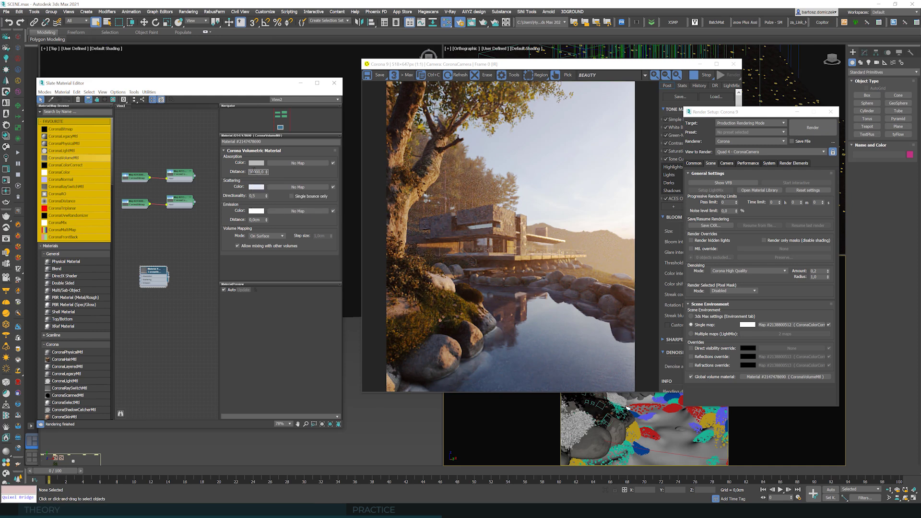
pyautogui.write('150000')
pyautogui.press('Tab')
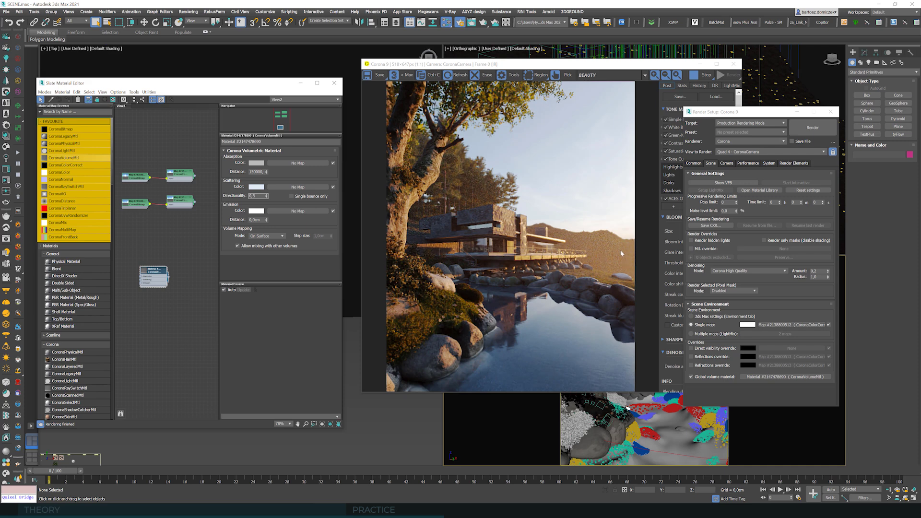
# Review the Tone Mapping and Bloom and Glare settings in the VFB Post tab.
pyautogui.scroll(2, 620, 249)
pyautogui.scroll(-2, 629, 255)
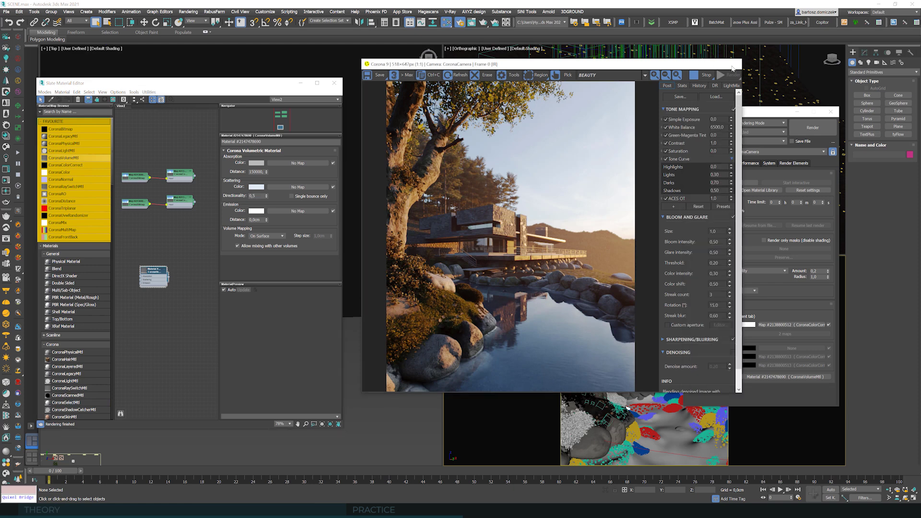
# Close the frame buffer, unhide !Assets_HighPoly and hide !Assets_LowPoly in Layer Explorer.
pyautogui.click(732, 66)
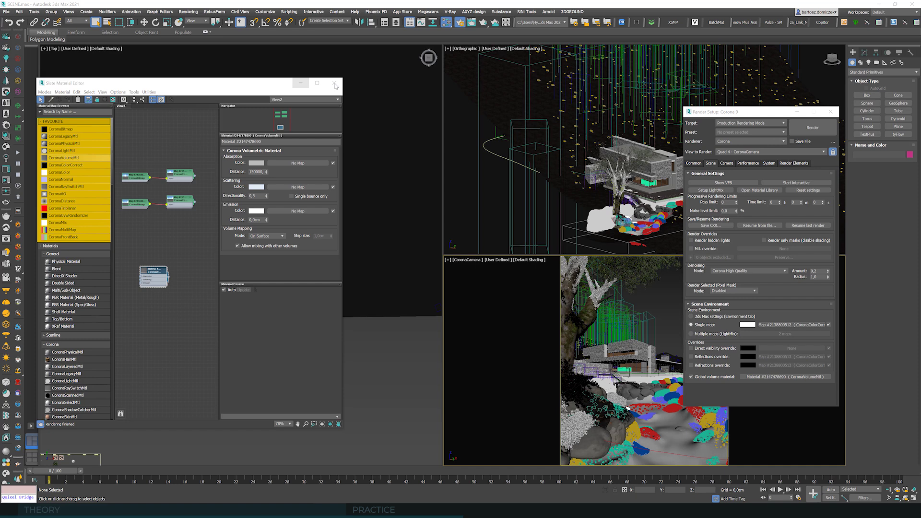
pyautogui.click(395, 24)
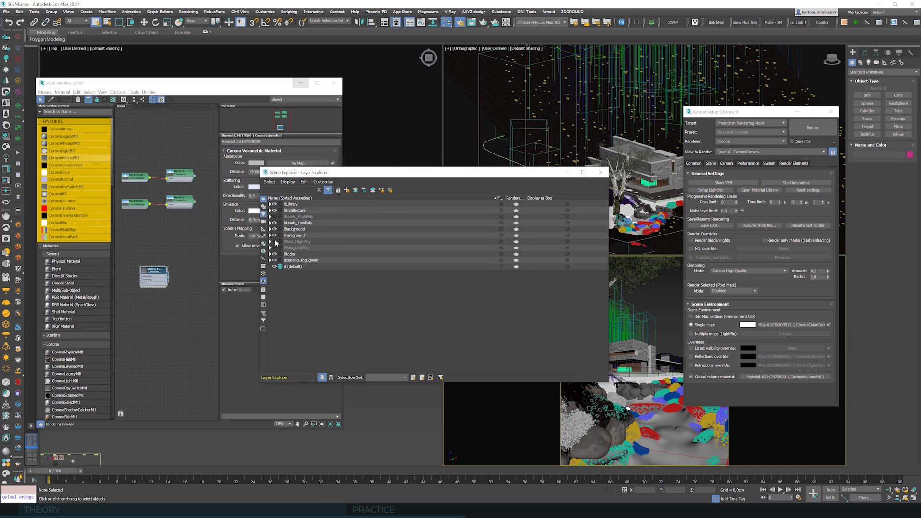
pyautogui.click(274, 216)
pyautogui.click(274, 222)
pyautogui.click(600, 171)
pyautogui.moveTo(745, 116); pyautogui.dragTo(442, 115)
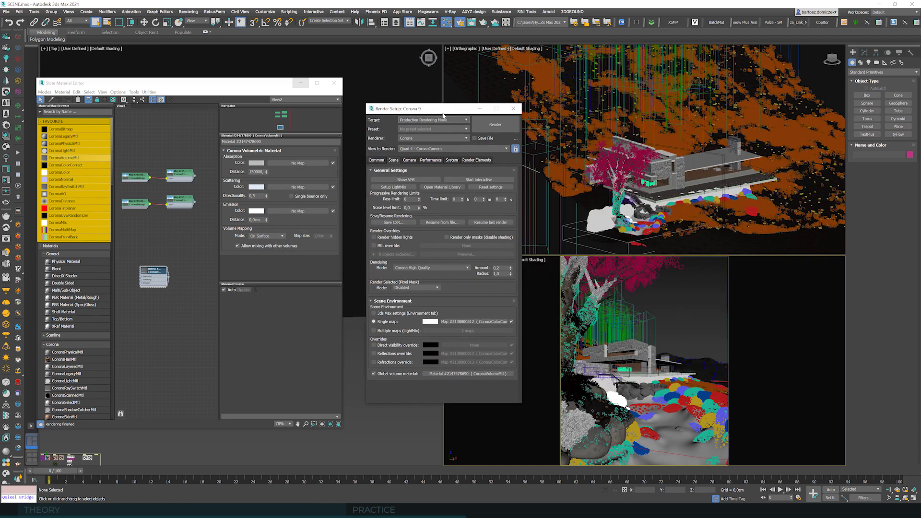
# Add a CShading_RawComponent render element and set it to Reflect.
pyautogui.click(475, 160)
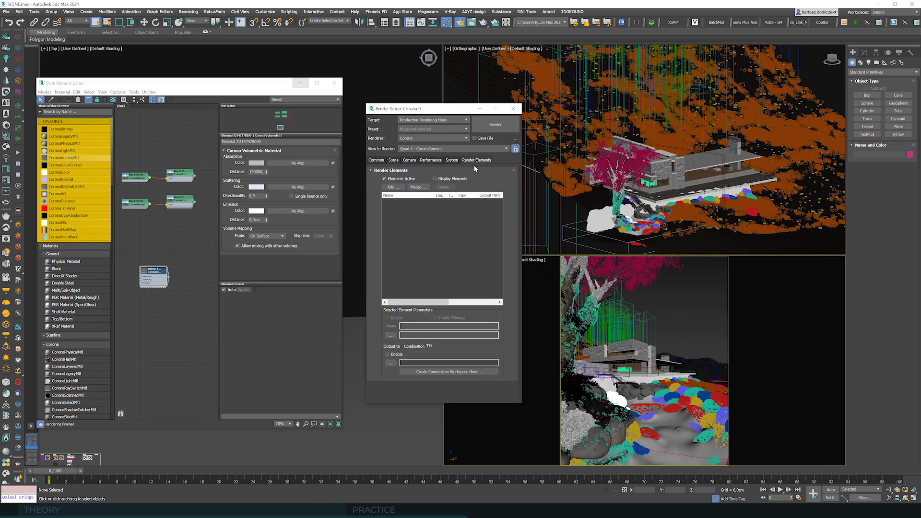
pyautogui.click(390, 187)
pyautogui.moveTo(507, 209); pyautogui.dragTo(514, 287)
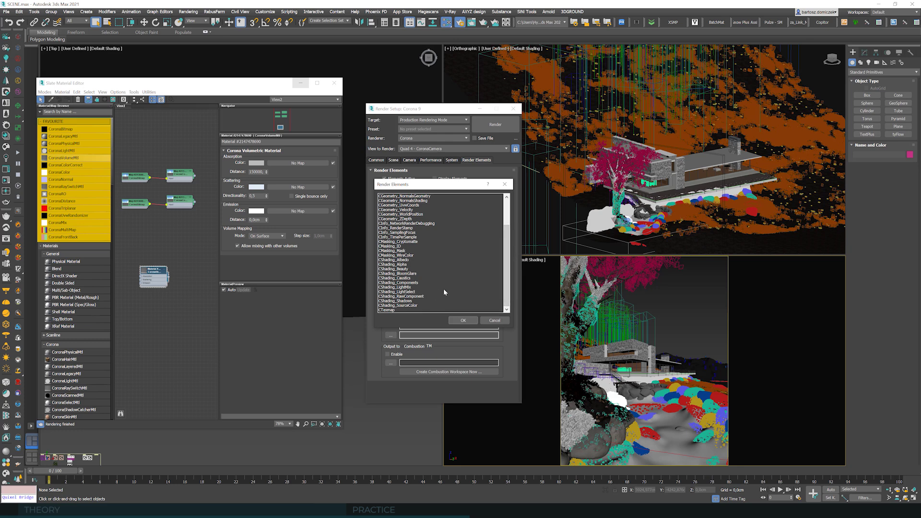
pyautogui.click(411, 297)
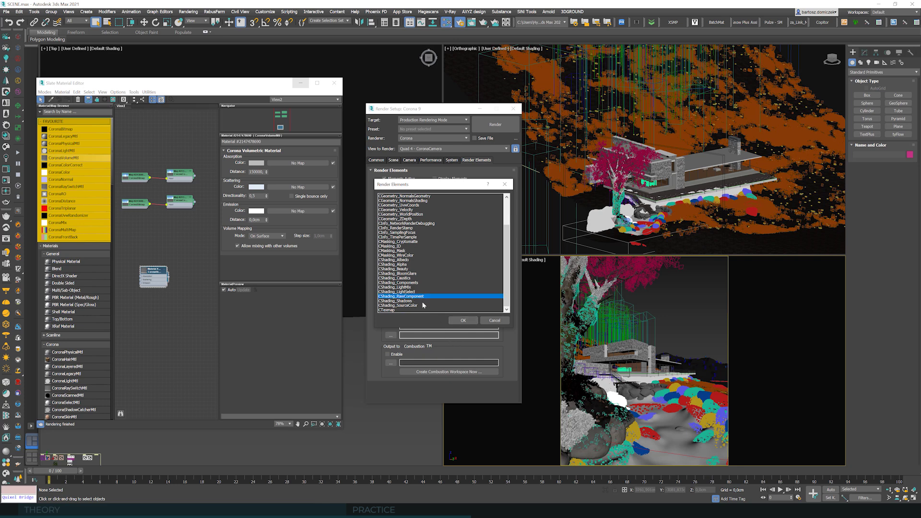
pyautogui.click(463, 321)
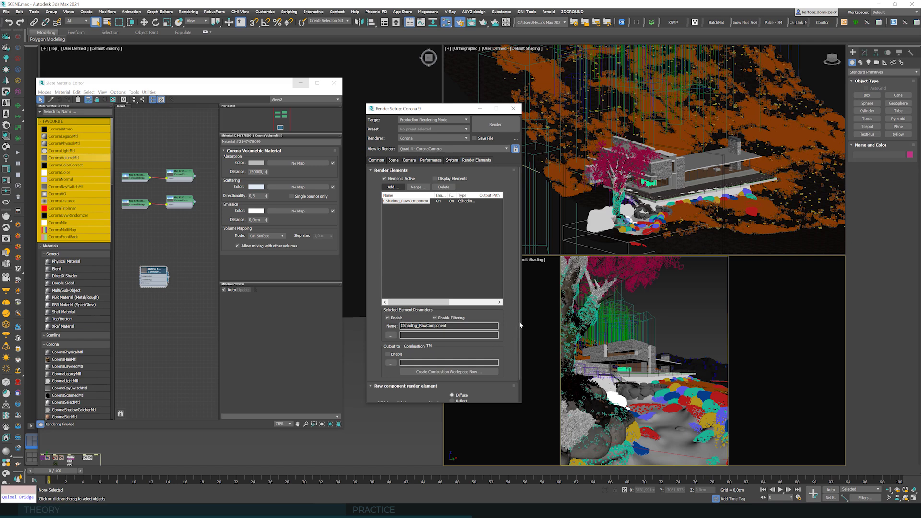
pyautogui.scroll(-1, 465, 384)
pyautogui.click(464, 384)
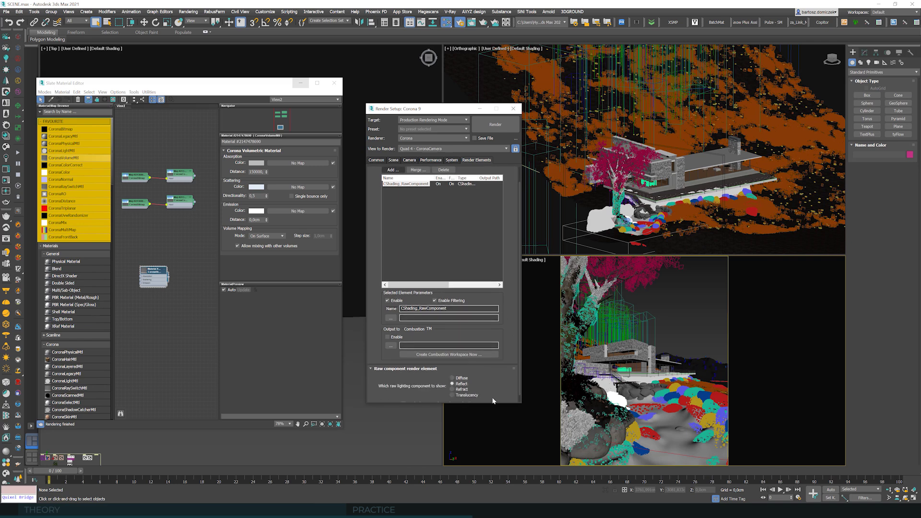
# Add the CESSENTIAL_Reflect and CESSENTIAL_Translucency render elements.
pyautogui.click(376, 160)
pyautogui.moveTo(414, 111); pyautogui.dragTo(451, 84)
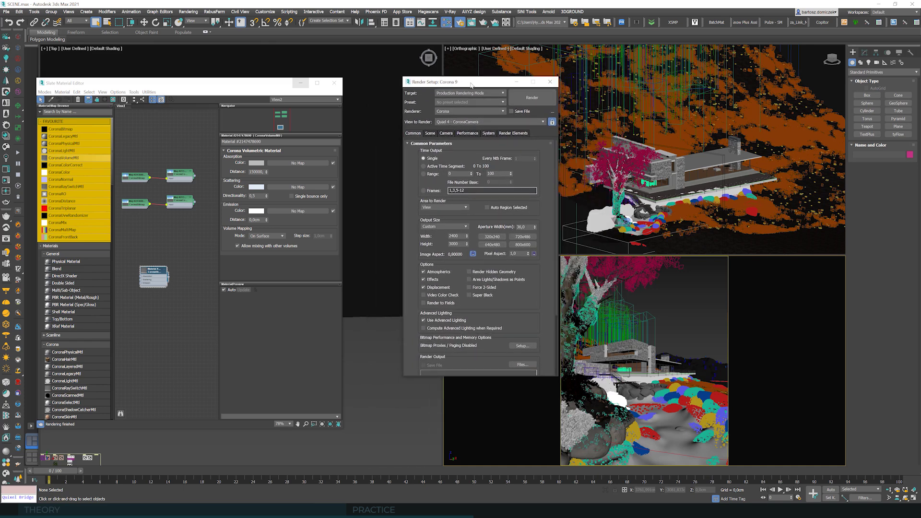
pyautogui.click(514, 134)
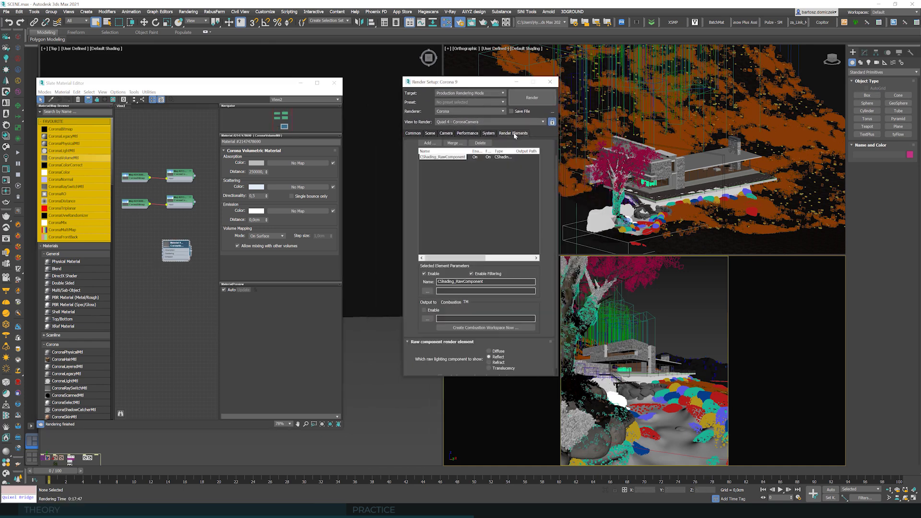
pyautogui.click(425, 143)
pyautogui.scroll(-2, 480, 209)
pyautogui.scroll(2, 501, 206)
pyautogui.scroll(1, 468, 237)
pyautogui.click(441, 183)
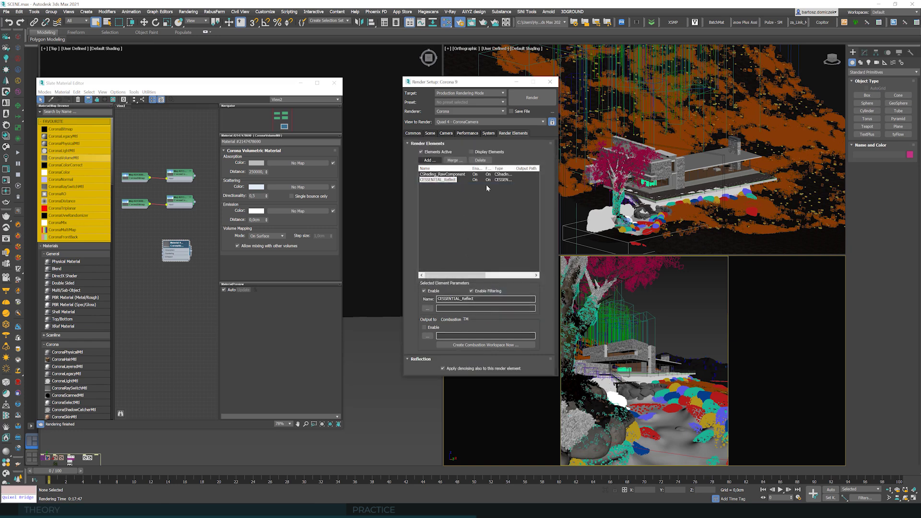
pyautogui.click(429, 159)
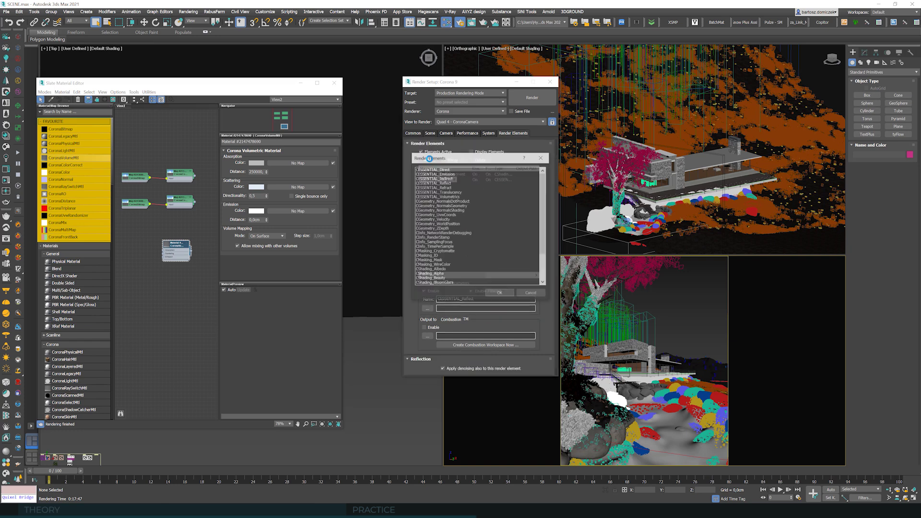
pyautogui.click(460, 192)
pyautogui.click(499, 293)
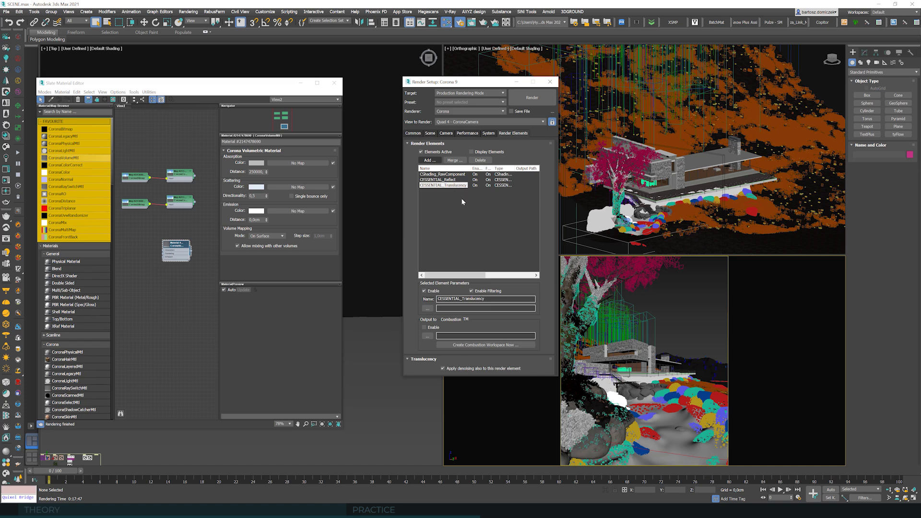
# Render the scene and inspect its Translucency and CShading_RawComponent passes.
pyautogui.click(533, 98)
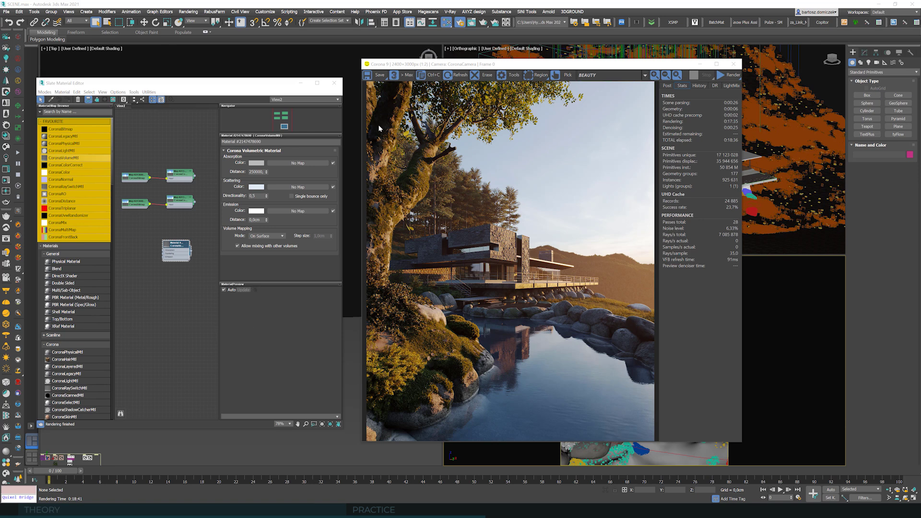
pyautogui.click(579, 75)
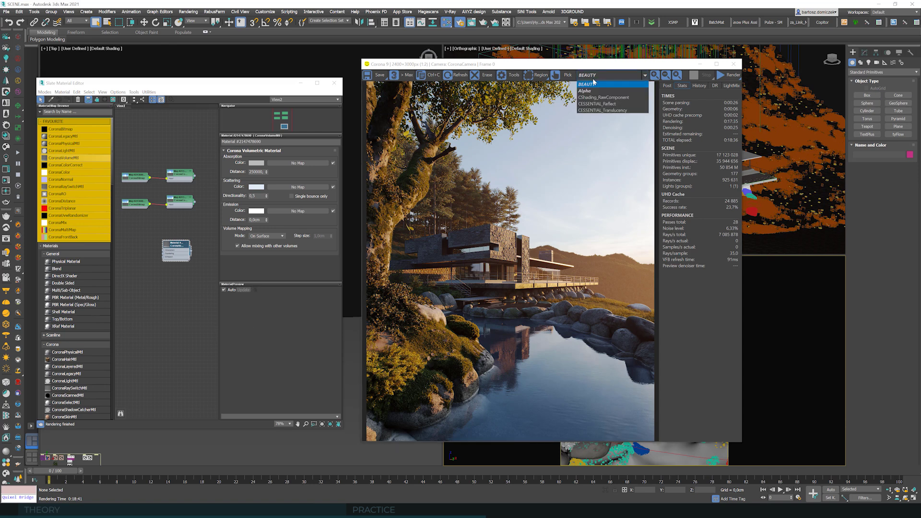
pyautogui.click(605, 110)
pyautogui.click(605, 76)
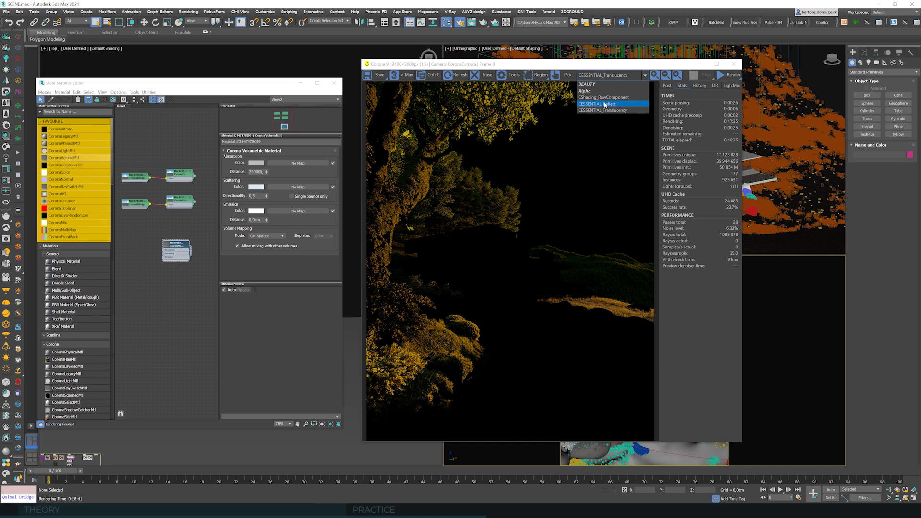
pyautogui.click(600, 84)
pyautogui.click(598, 76)
pyautogui.click(609, 97)
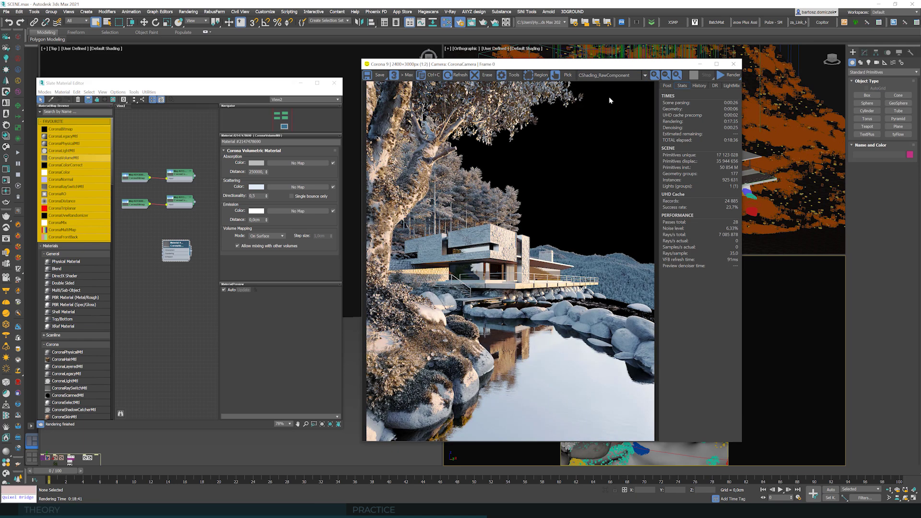
# Check the Alpha pass twice, return to BEAUTY, and bring up the save options.
pyautogui.click(593, 77)
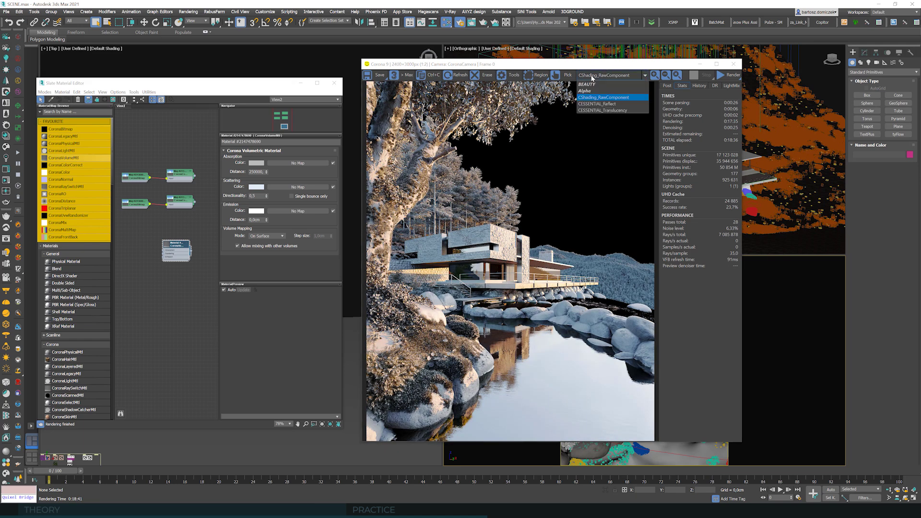
pyautogui.click(585, 91)
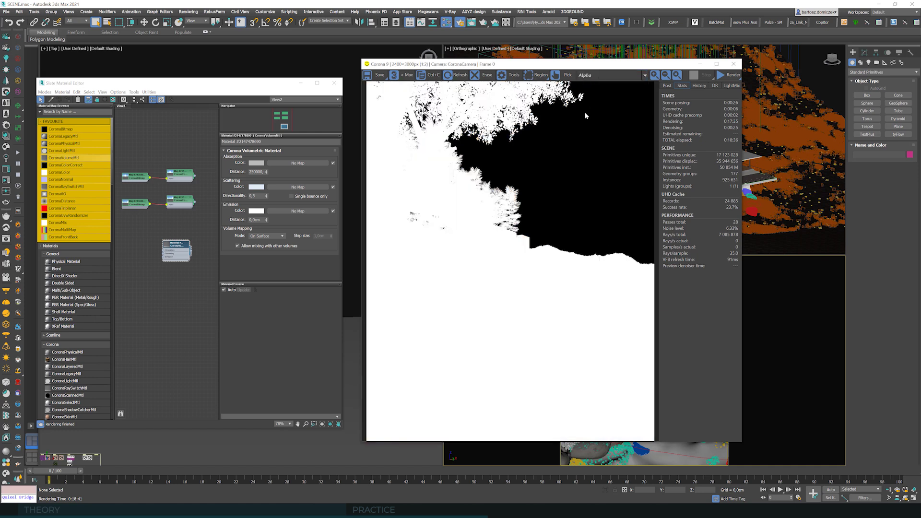
pyautogui.click(579, 74)
pyautogui.click(588, 84)
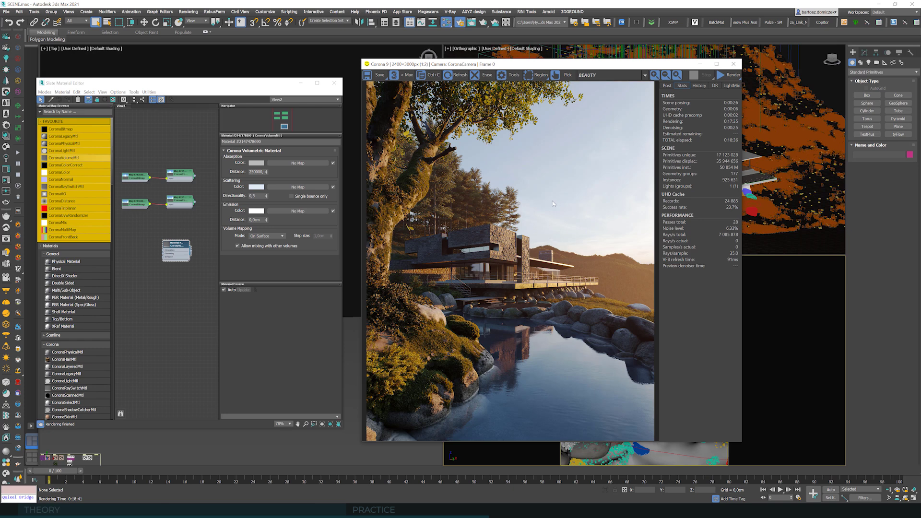
pyautogui.click(598, 75)
pyautogui.click(596, 91)
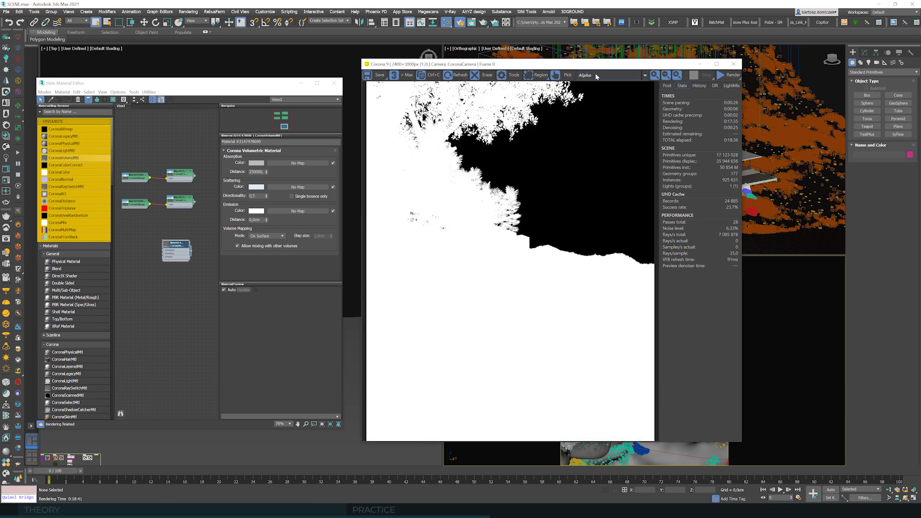
pyautogui.click(597, 76)
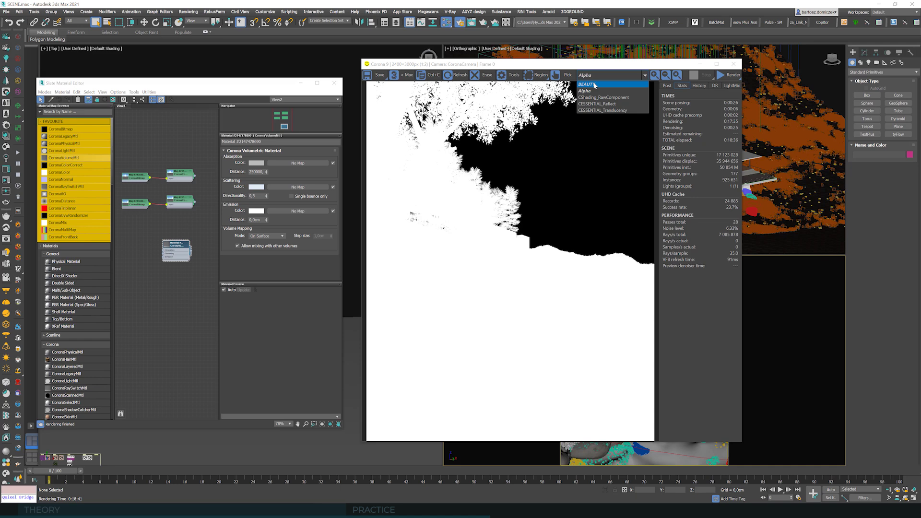
pyautogui.click(595, 85)
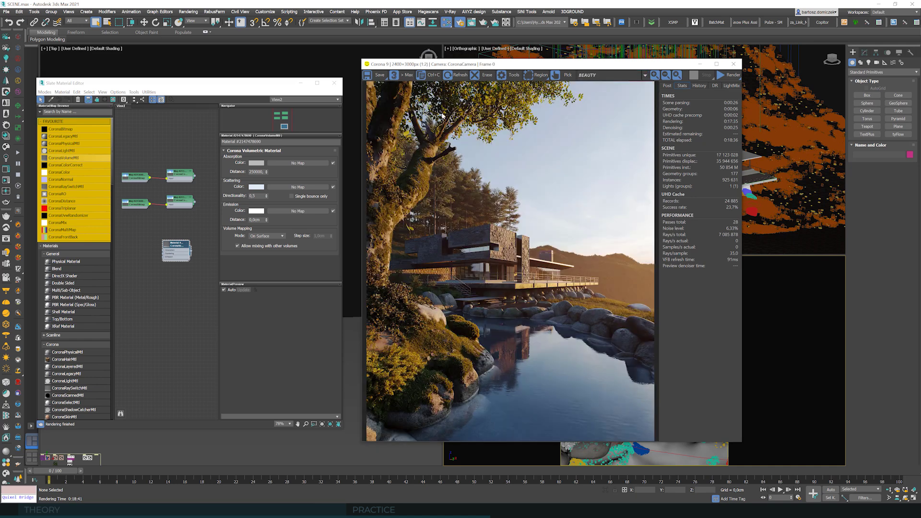
pyautogui.click(376, 76)
# Save the beauty render as PNG file '1' with an alpha channel included.
pyautogui.click(374, 84)
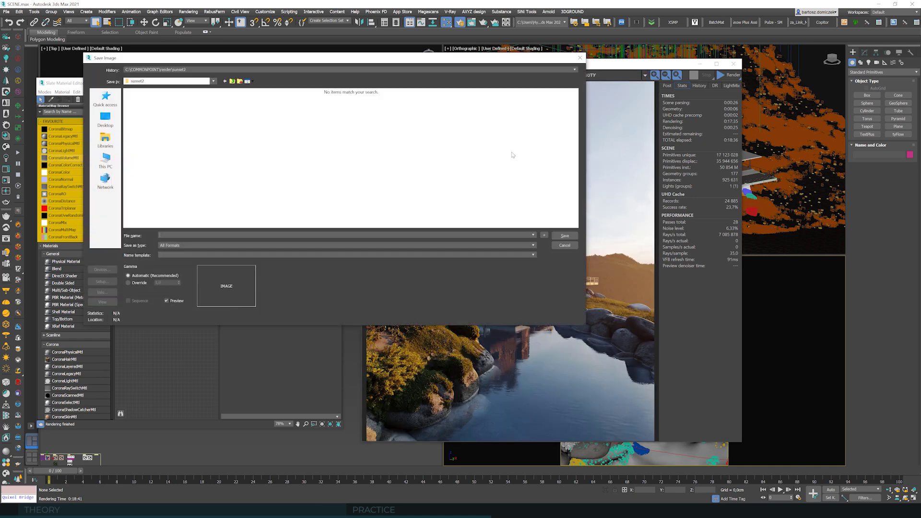
pyautogui.click(173, 245)
pyautogui.click(202, 282)
pyautogui.press('Return')
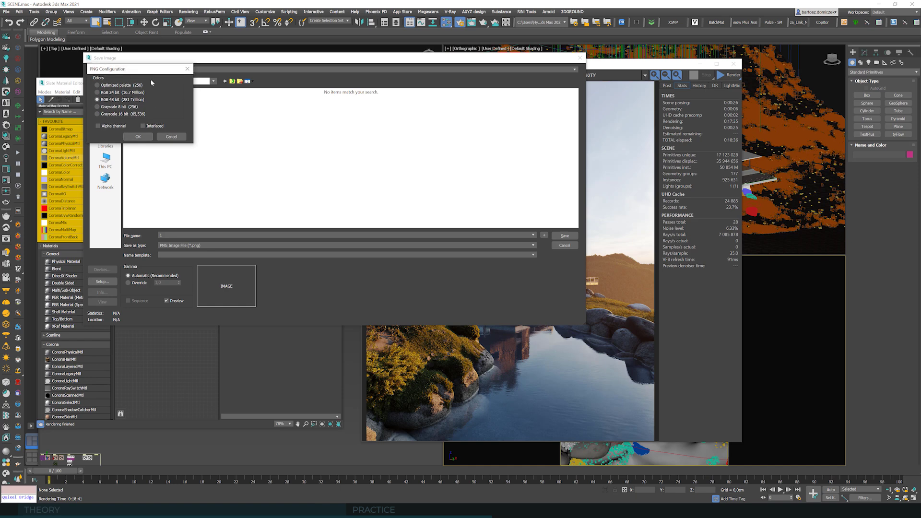
pyautogui.click(177, 160)
pyautogui.click(216, 171)
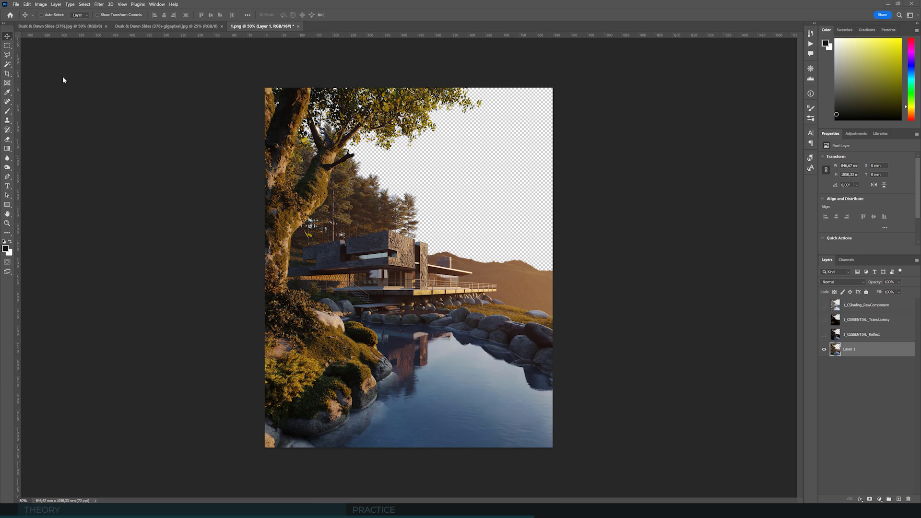
# Copy a full-height cloud section of the Dusk & Dawn Skies panorama into 1.png beneath Layer 1.
pyautogui.click(54, 27)
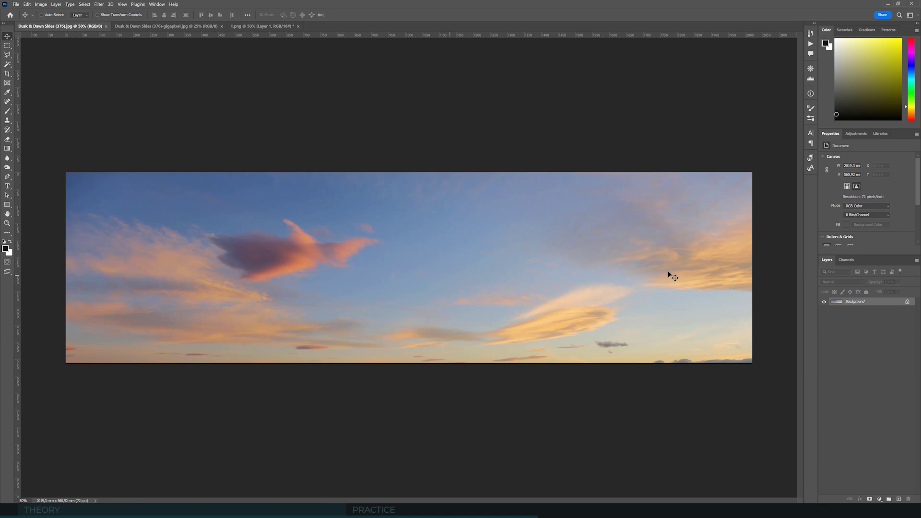
pyautogui.click(165, 25)
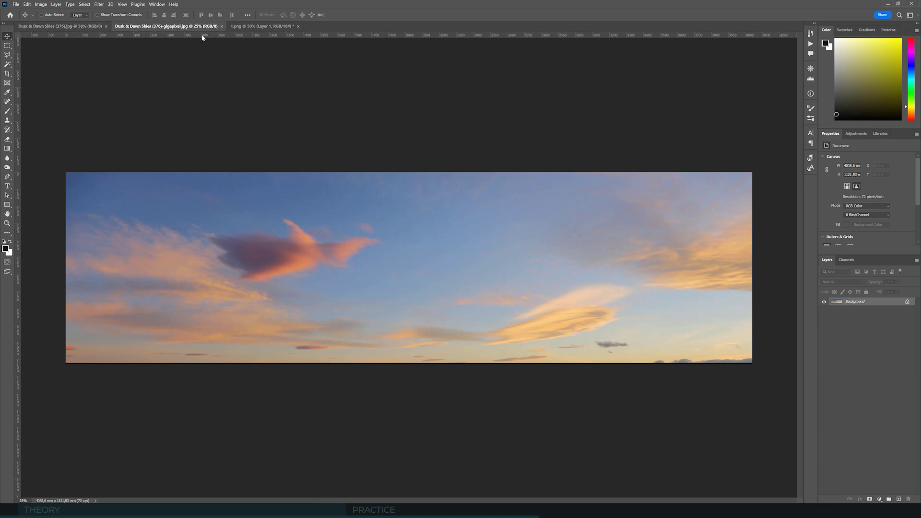
pyautogui.click(254, 26)
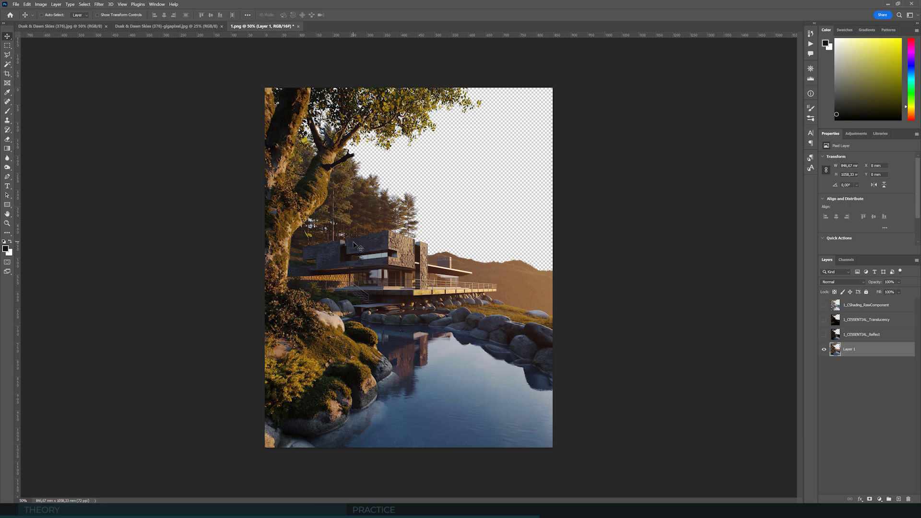
pyautogui.click(60, 25)
pyautogui.press('m')
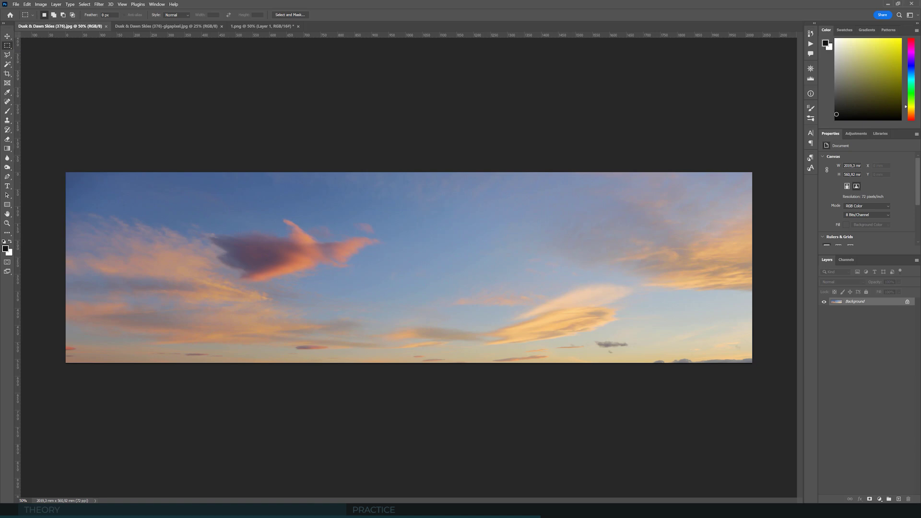
pyautogui.moveTo(180, 172); pyautogui.dragTo(432, 391)
pyautogui.click(248, 28)
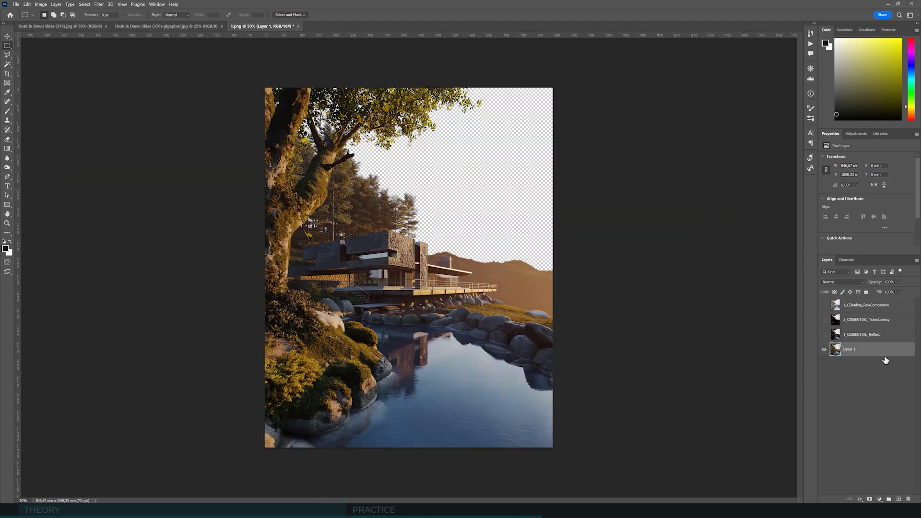
pyautogui.hotkey('ctrl', 'v')
pyautogui.hotkey('ctrl', '[')
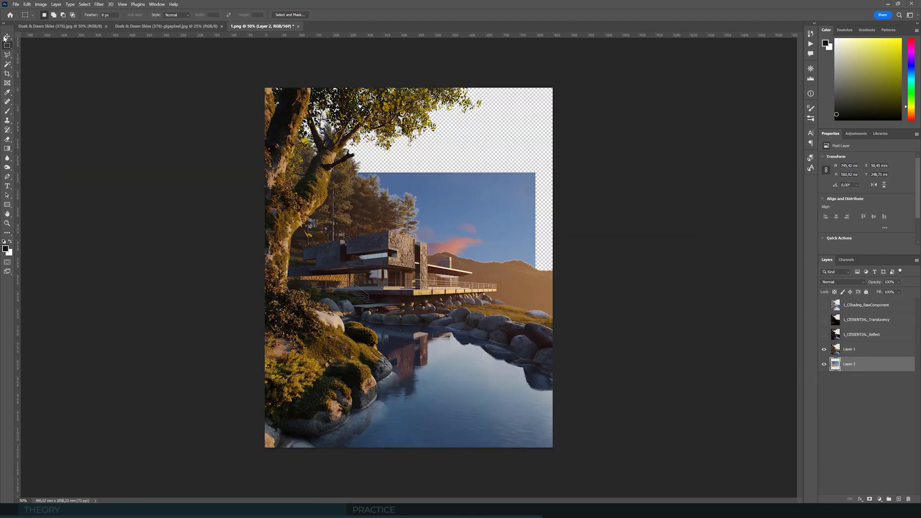
# Move the Layer 2 sky up so it fills the transparent background behind the house.
pyautogui.press('v')
pyautogui.moveTo(473, 207); pyautogui.dragTo(493, 126)
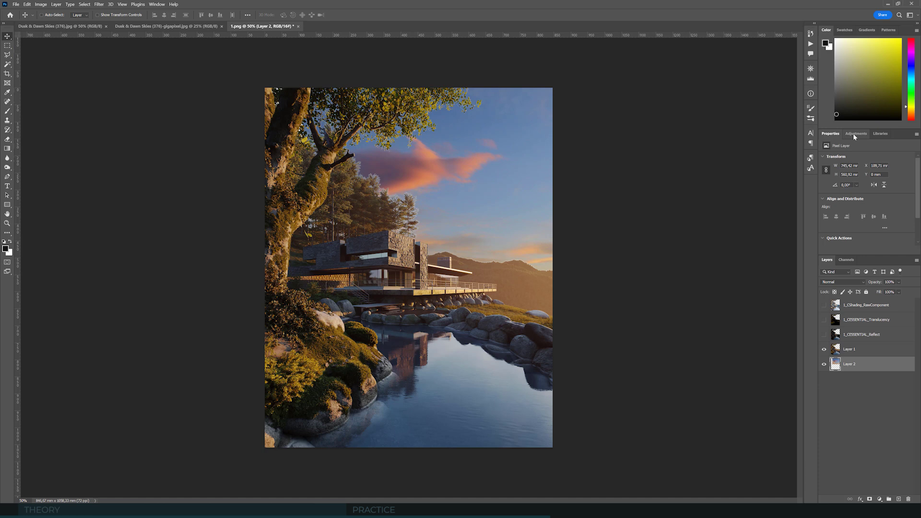
# Add Curves 1 above the sky and fine-tune one raised RGB midpoint for moderate brightening.
pyautogui.press('x')
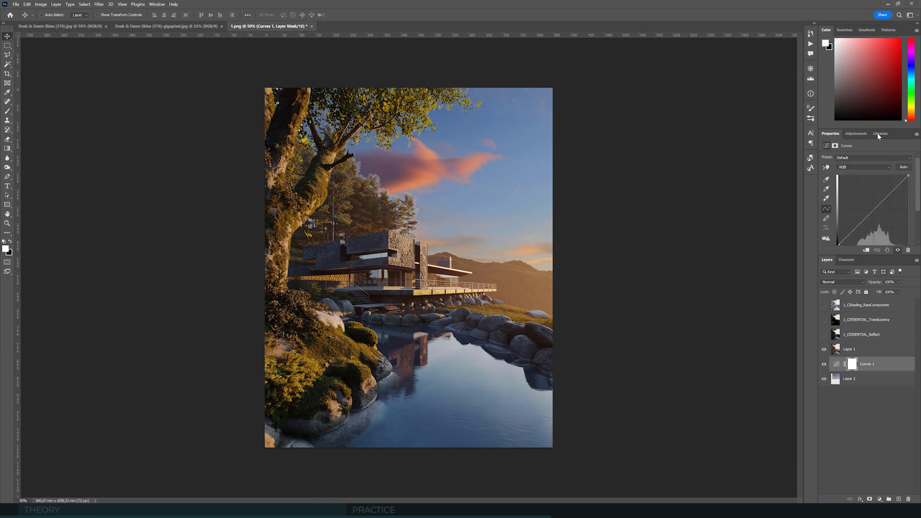
pyautogui.moveTo(872, 202); pyautogui.dragTo(870, 207)
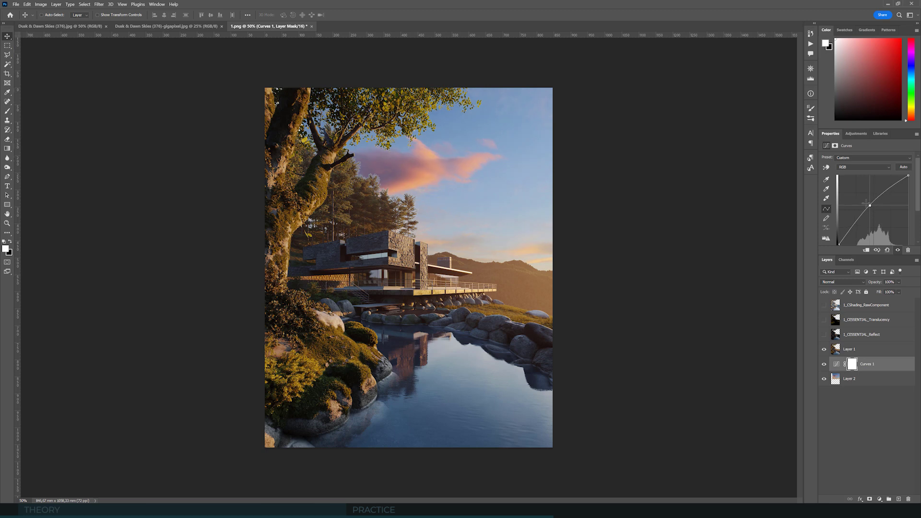
pyautogui.moveTo(869, 206); pyautogui.dragTo(866, 201)
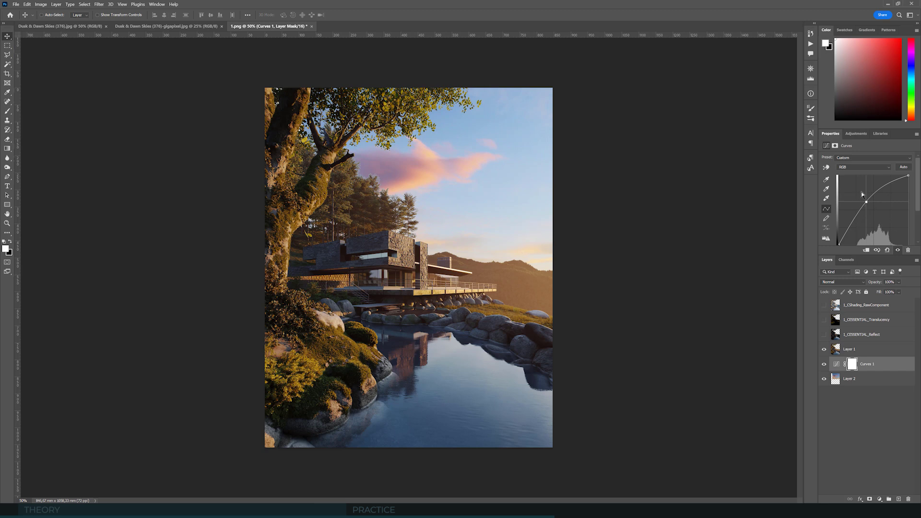
pyautogui.moveTo(866, 202); pyautogui.dragTo(868, 205)
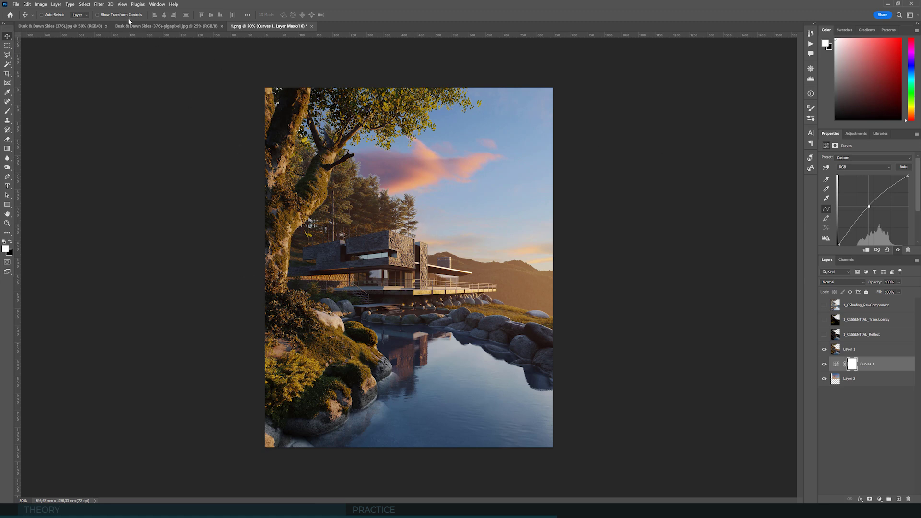
pyautogui.click(83, 25)
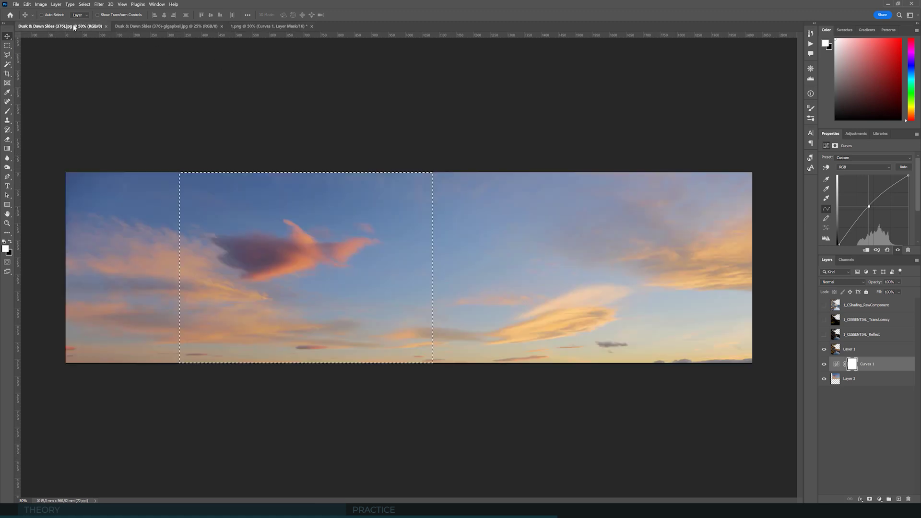
pyautogui.click(267, 26)
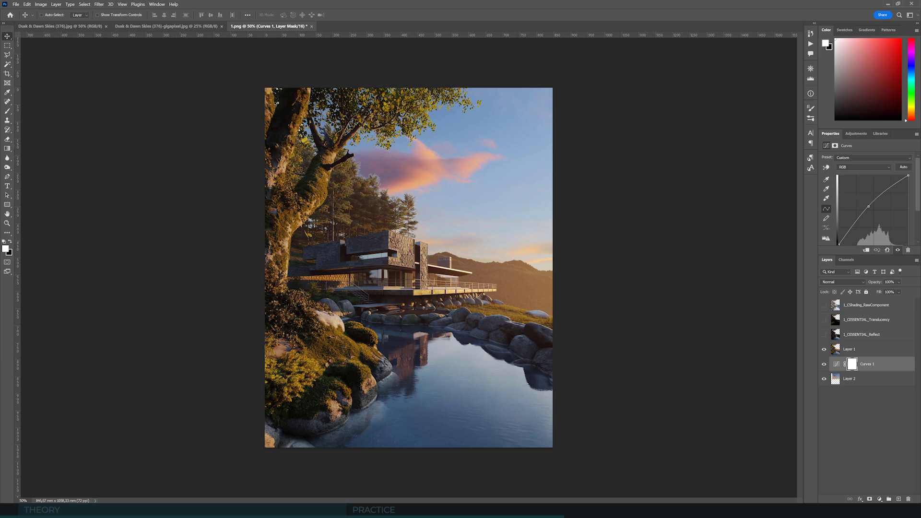
pyautogui.scroll(5, 365, 146)
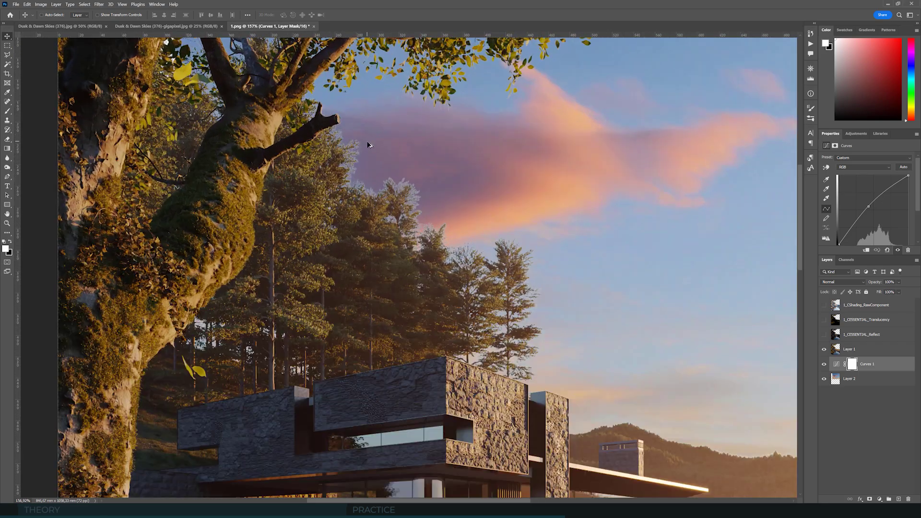
pyautogui.scroll(-3, 282, 226)
pyautogui.scroll(4, 402, 204)
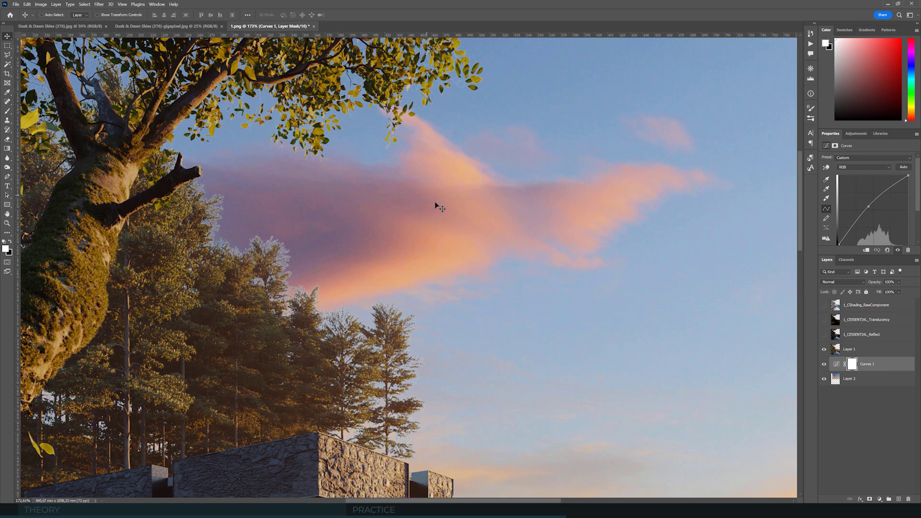
pyautogui.scroll(-3, 427, 199)
pyautogui.scroll(2, 594, 120)
pyautogui.scroll(-1, 332, 219)
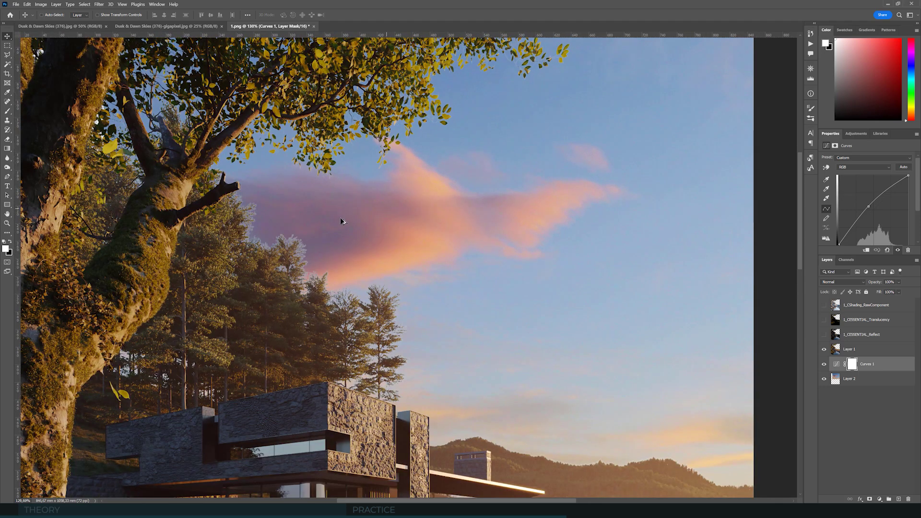
pyautogui.scroll(3, 197, 165)
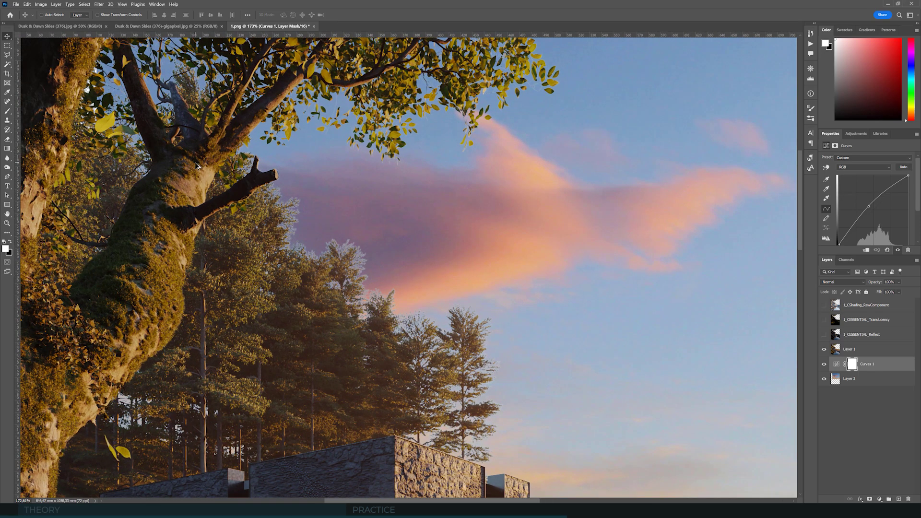
pyautogui.scroll(-2, 197, 165)
pyautogui.scroll(3, 355, 237)
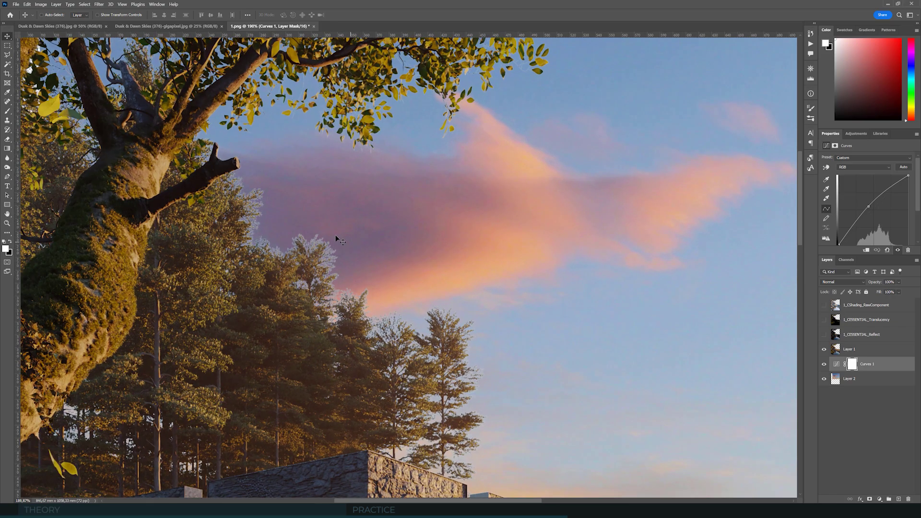
pyautogui.scroll(-2, 365, 221)
pyautogui.scroll(3, 365, 221)
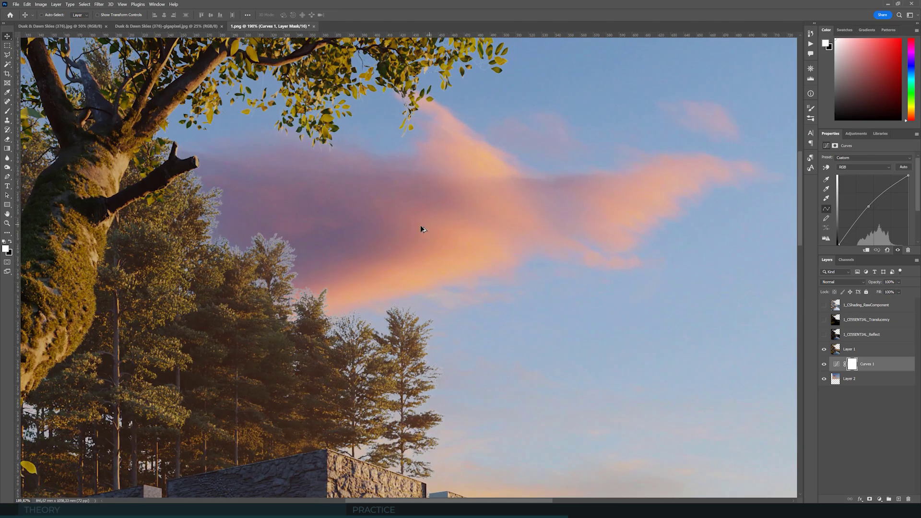
pyautogui.scroll(-2, 330, 186)
pyautogui.scroll(3, 599, 336)
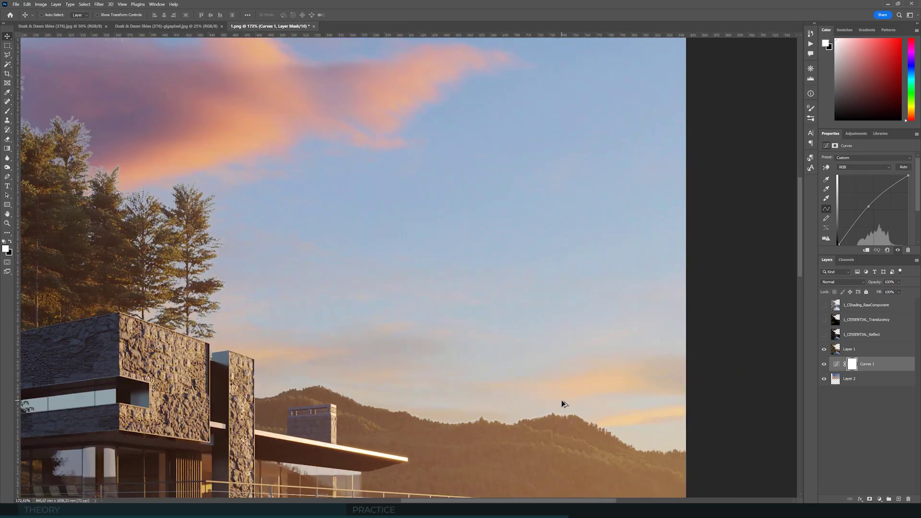
pyautogui.scroll(-5, 571, 407)
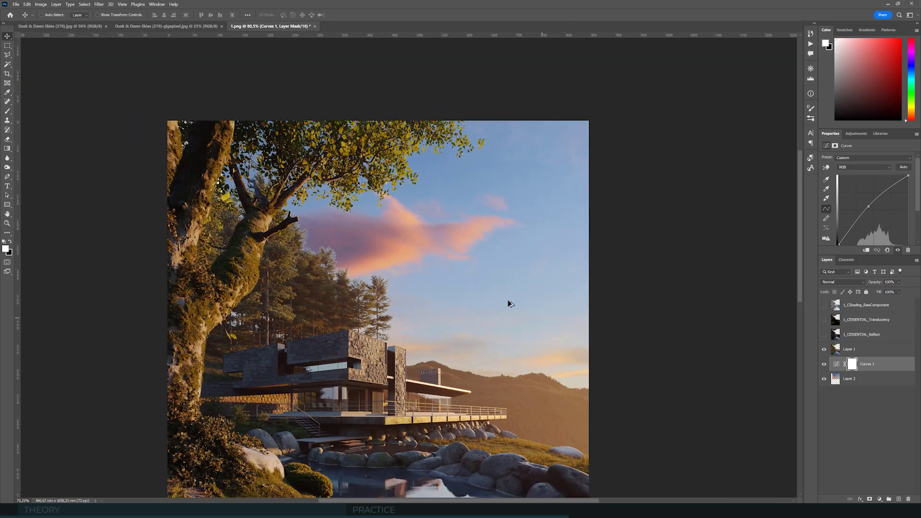
pyautogui.scroll(3, 384, 238)
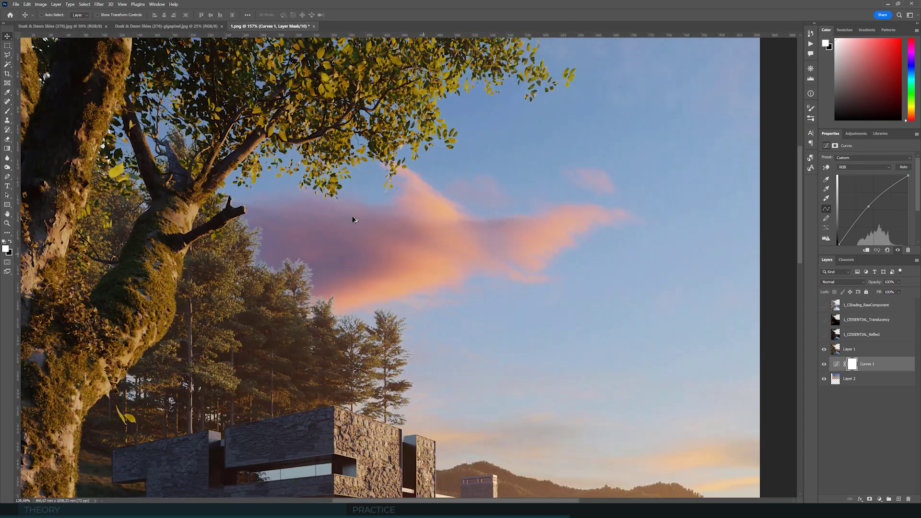
pyautogui.scroll(-4, 349, 218)
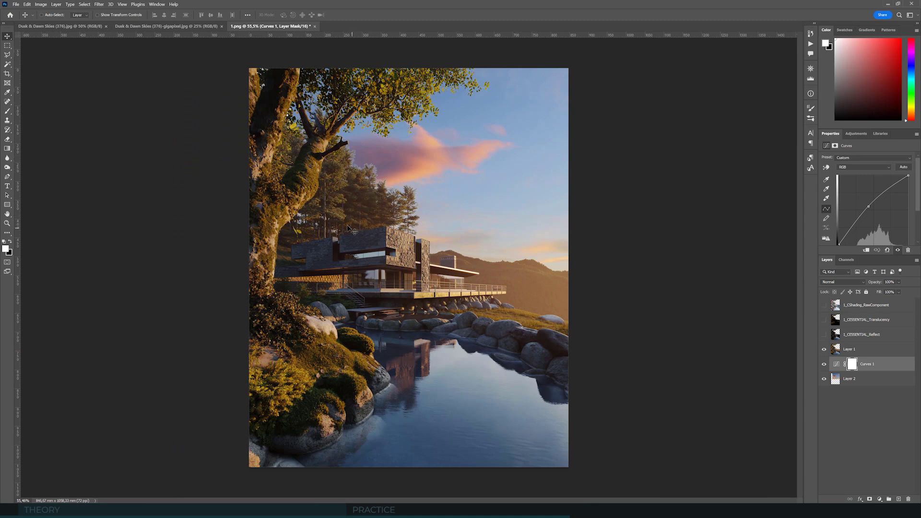
# Marquee-select a full-height section around the pink cloud in the gigapixel sky panorama.
pyautogui.click(145, 26)
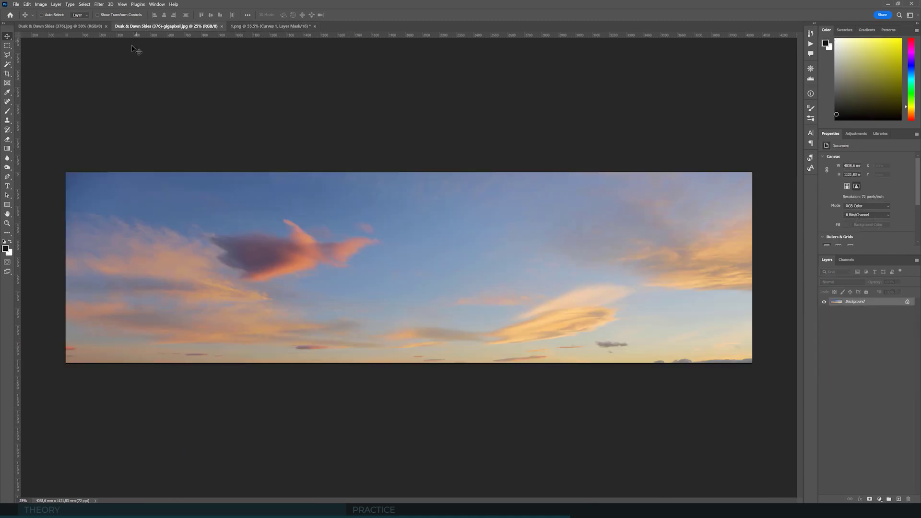
pyautogui.click(7, 45)
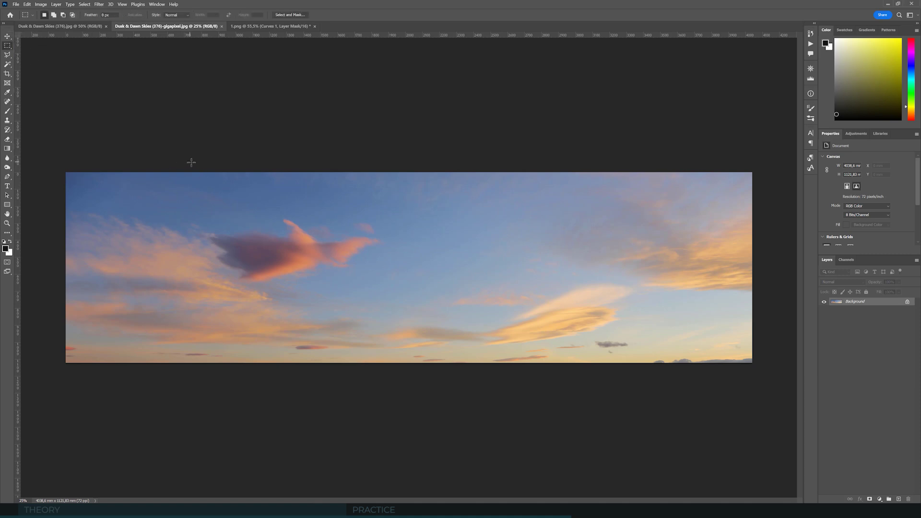
pyautogui.moveTo(191, 160); pyautogui.dragTo(262, 244)
pyautogui.moveTo(189, 162); pyautogui.dragTo(413, 386)
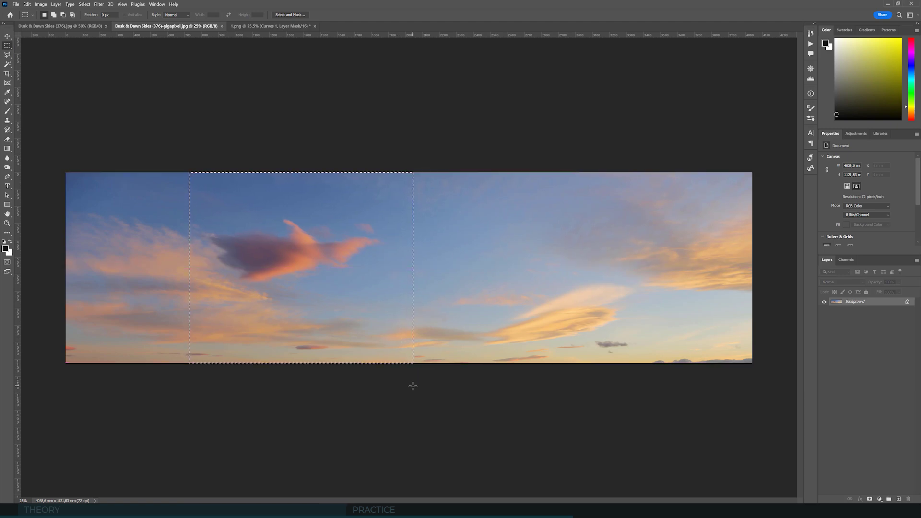
# Paste the gigapixel sky section into 1.png as a new layer above Layer 2.
pyautogui.click(258, 27)
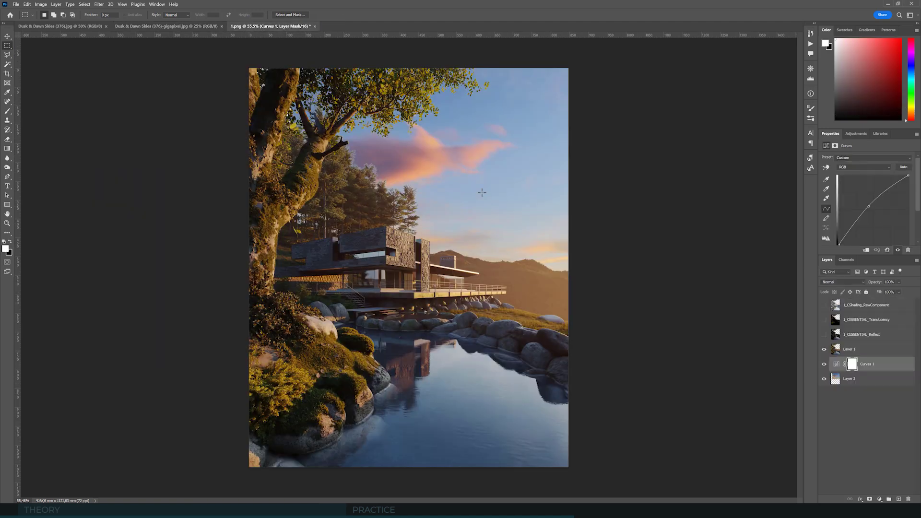
pyautogui.click(856, 379)
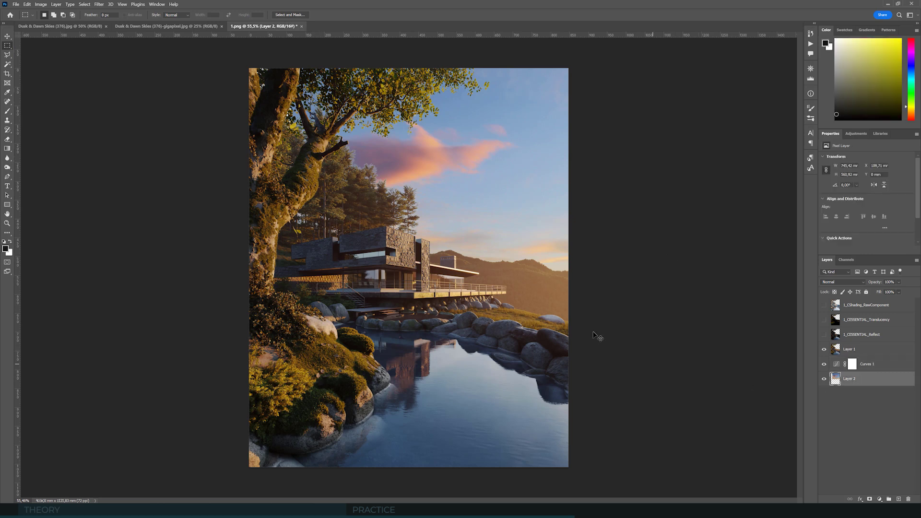
pyautogui.hotkey('ctrl', 'v')
pyautogui.click(7, 36)
pyautogui.click(7, 35)
pyautogui.click(28, 37)
pyautogui.scroll(-2, 358, 245)
# Scale the new sky to about 52.5%, fit it behind the house, commit, and show Layer 3.
pyautogui.hotkey('ctrl', 't')
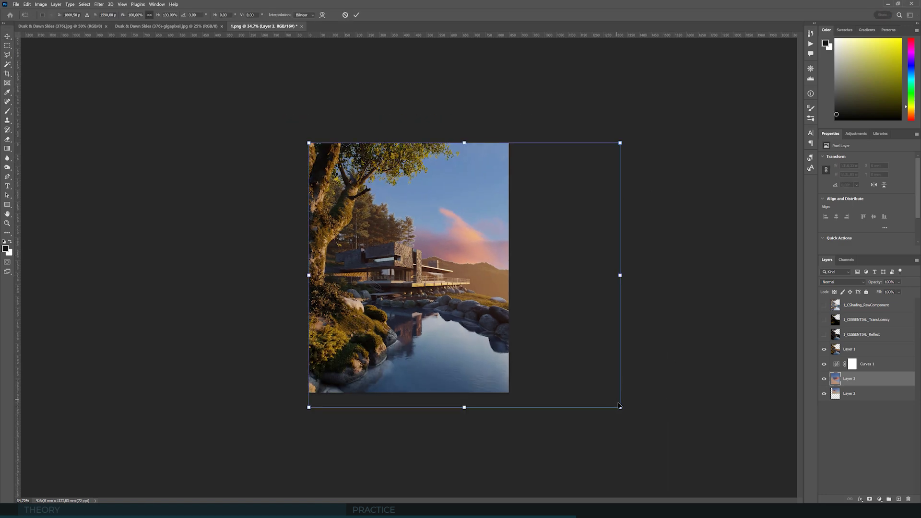
pyautogui.moveTo(618, 404); pyautogui.dragTo(492, 296)
pyautogui.moveTo(452, 249); pyautogui.dragTo(467, 249)
pyautogui.scroll(1, 458, 219)
pyautogui.moveTo(458, 217); pyautogui.dragTo(456, 196)
pyautogui.moveTo(517, 110); pyautogui.dragTo(513, 130)
pyautogui.moveTo(337, 282)
pyautogui.mouseDown()
pyautogui.moveTo(339, 290)
pyautogui.moveTo(347, 277)
pyautogui.mouseUp()
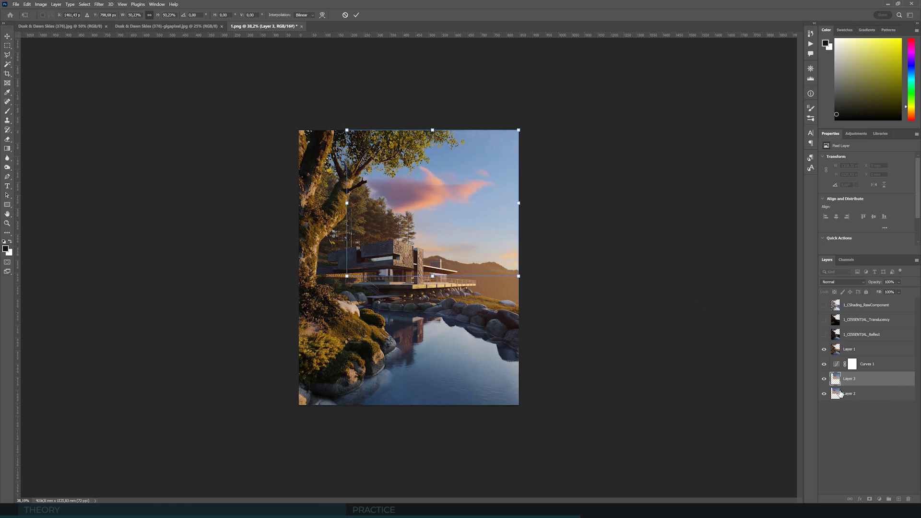
pyautogui.press('Return')
pyautogui.click(824, 379)
# Paste a fresh cloud section from the panorama into 1.png, hiding Layer 3.
pyautogui.keyDown('alt'); pyautogui.scroll(3, 453, 209); pyautogui.keyUp('alt')
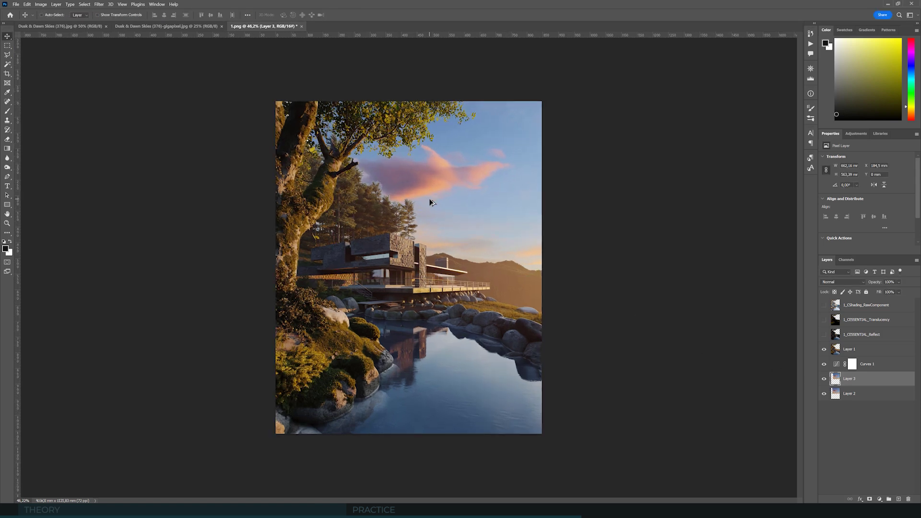
pyautogui.click(174, 26)
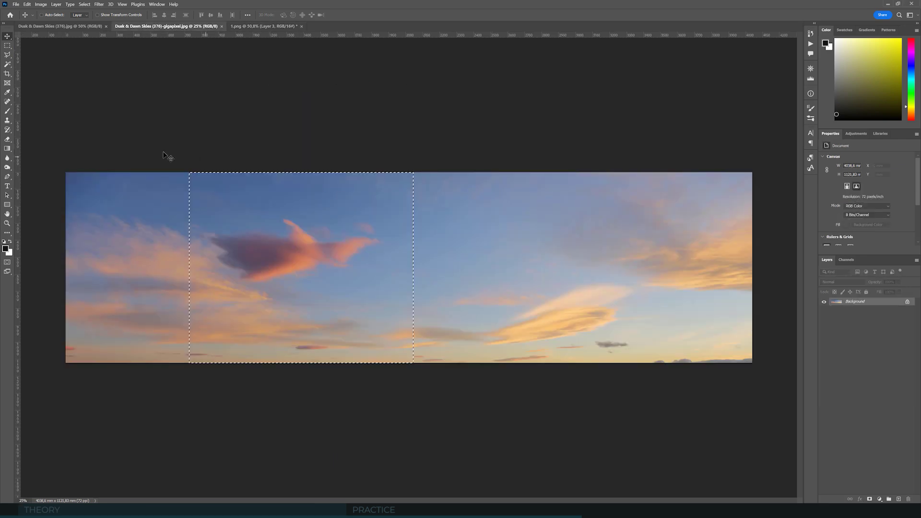
pyautogui.hotkey('ctrl', 'd')
pyautogui.click(7, 46)
pyautogui.moveTo(187, 162); pyautogui.dragTo(443, 366)
pyautogui.click(248, 27)
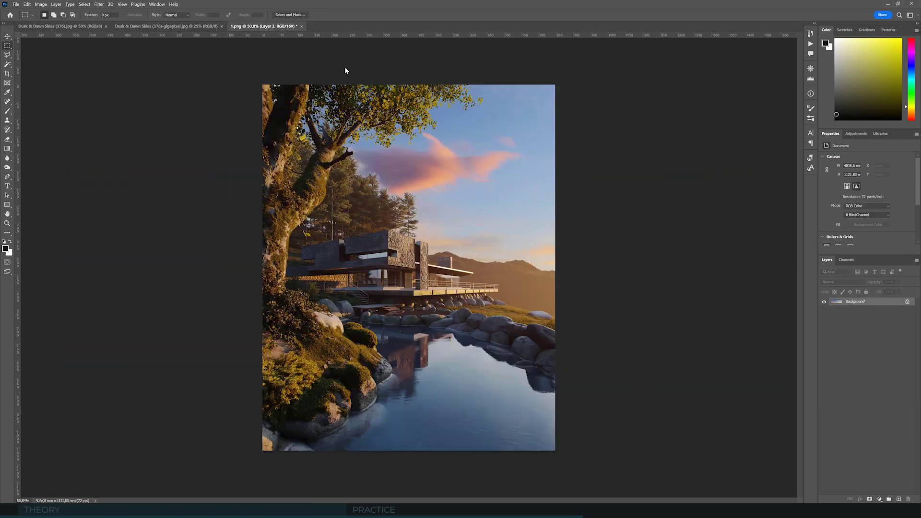
pyautogui.click(824, 378)
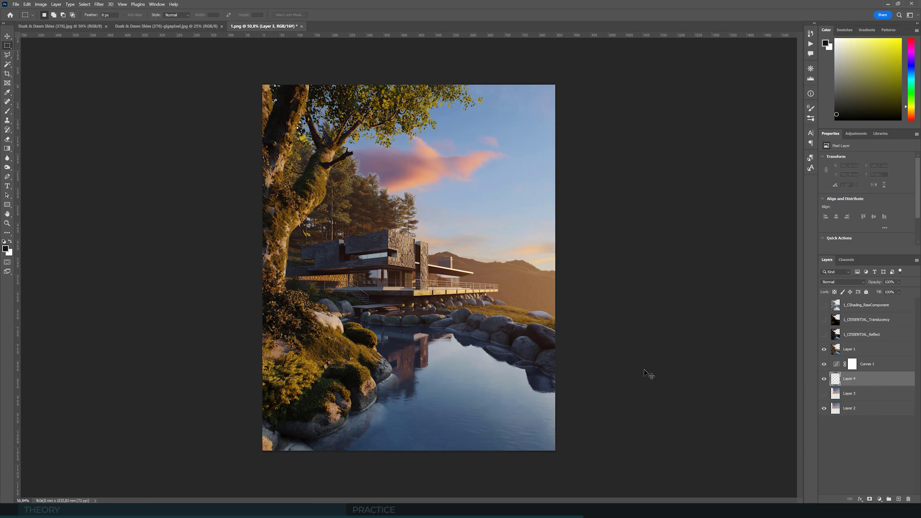
pyautogui.hotkey('ctrl', 'v')
# Scale the pasted sky to about half size and raise its pink cloud above the trees.
pyautogui.press('v')
pyautogui.hotkey('ctrl', 't')
pyautogui.moveTo(261, 85); pyautogui.dragTo(531, 285)
pyautogui.moveTo(603, 334); pyautogui.dragTo(395, 217)
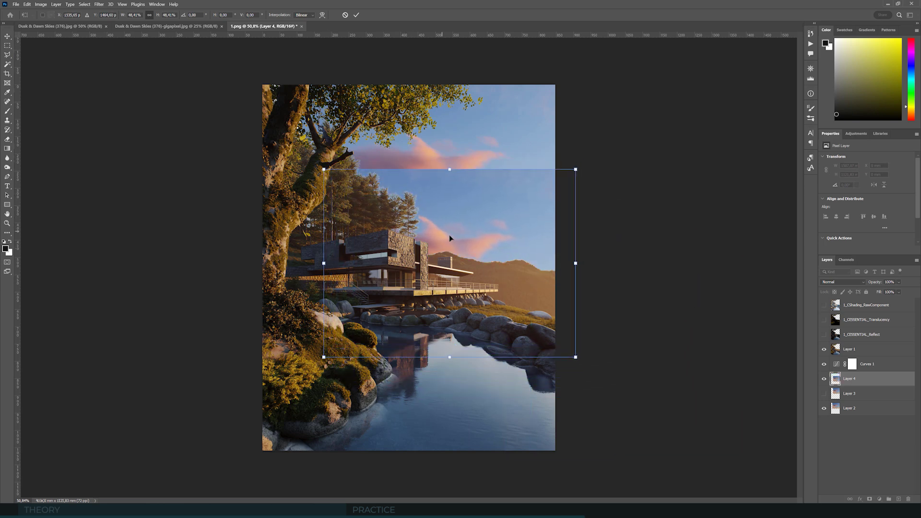
pyautogui.moveTo(449, 236); pyautogui.dragTo(445, 152)
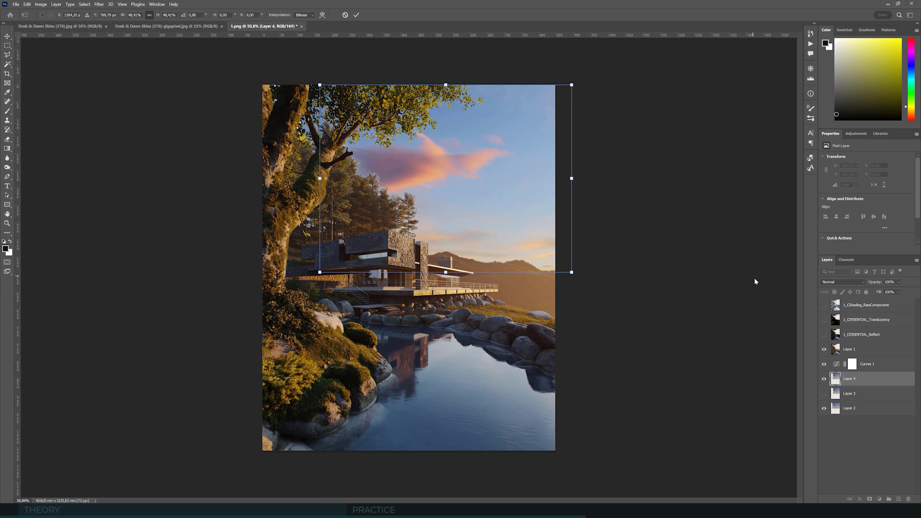
pyautogui.press('Return')
# Compare the image with and without Layer 4, nudge it and enlarge it slightly.
pyautogui.click(824, 379)
pyautogui.click(824, 378)
pyautogui.moveTo(532, 207); pyautogui.dragTo(529, 208)
pyautogui.click(824, 379)
pyautogui.click(824, 379)
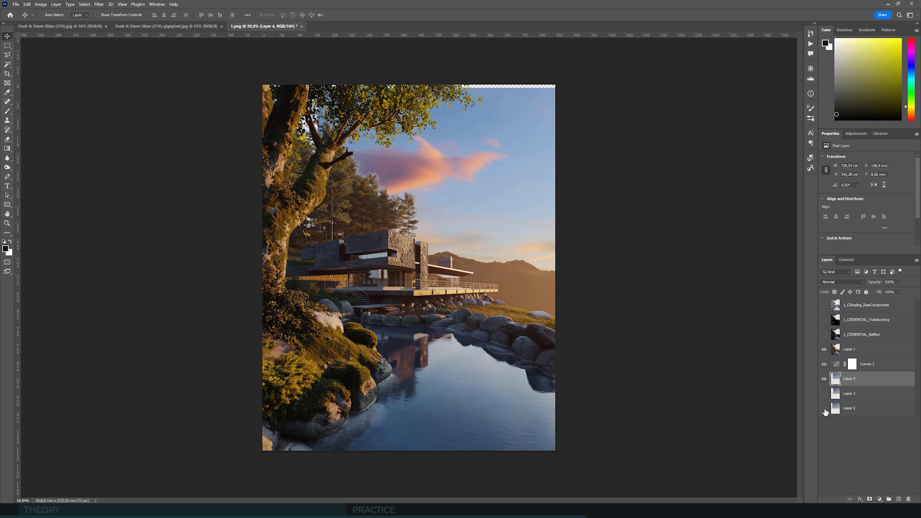
pyautogui.hotkey('ctrl', 't')
pyautogui.moveTo(317, 88); pyautogui.dragTo(313, 85)
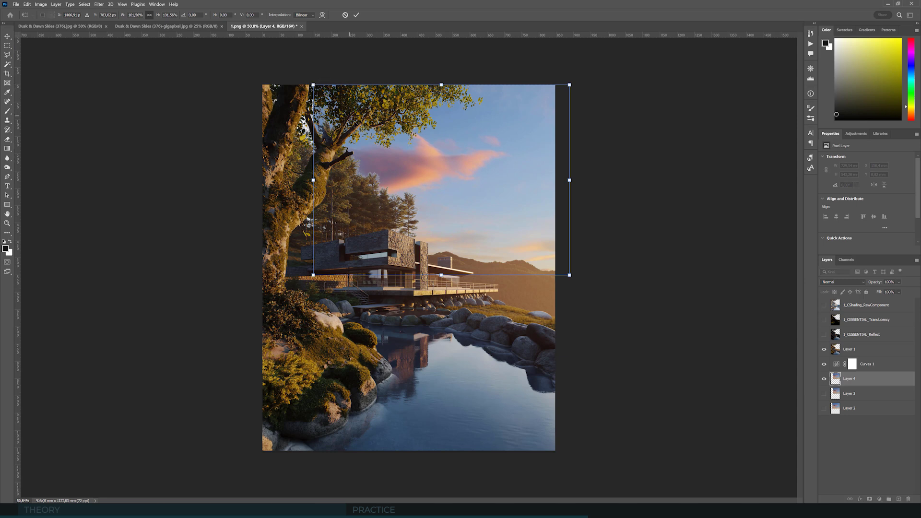
pyautogui.press('Return')
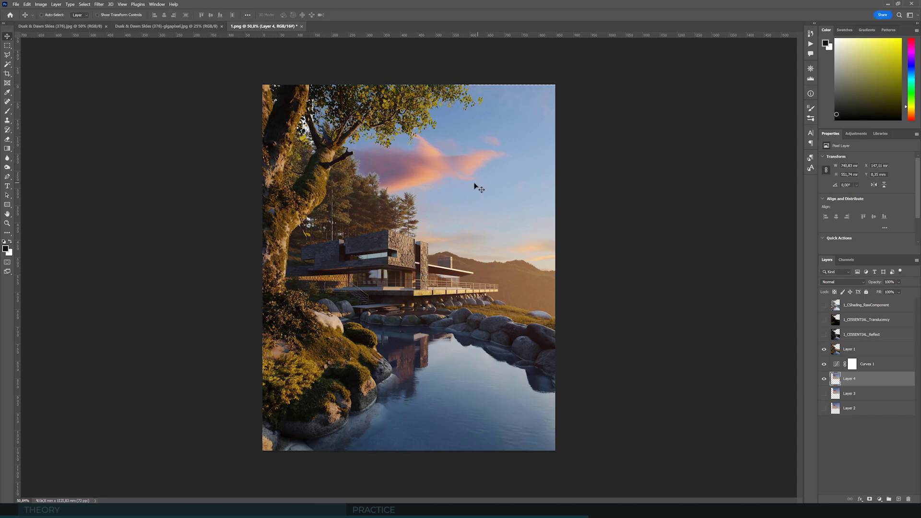
pyautogui.hotkey('ctrl', 't')
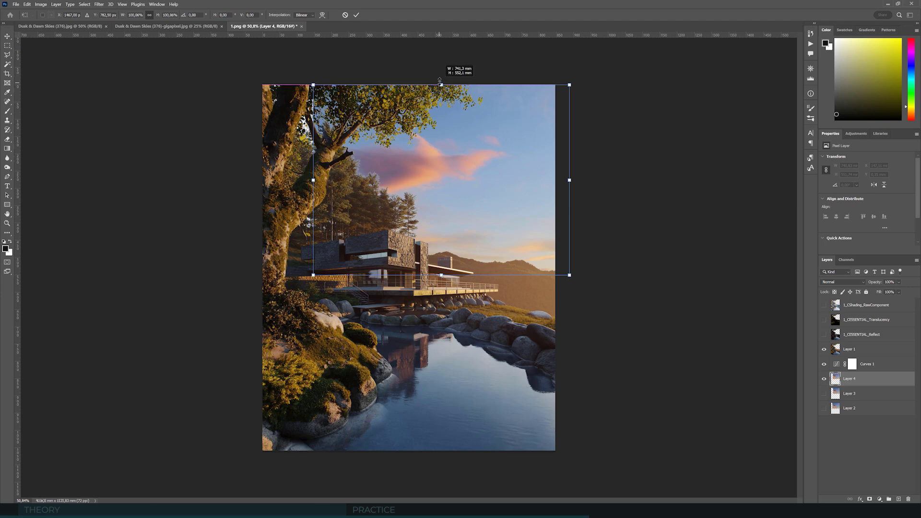
pyautogui.press('Return')
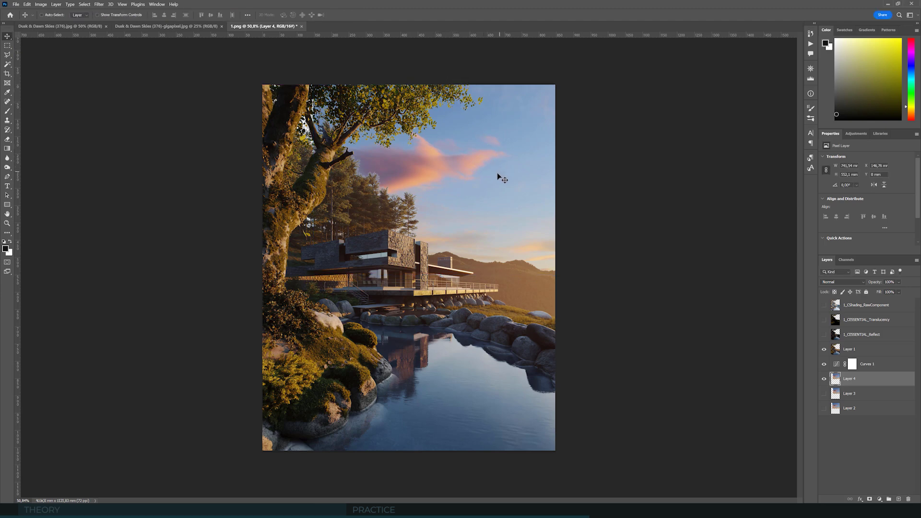
# Delete the hidden, unused Layer 3.
pyautogui.scroll(5, 436, 151)
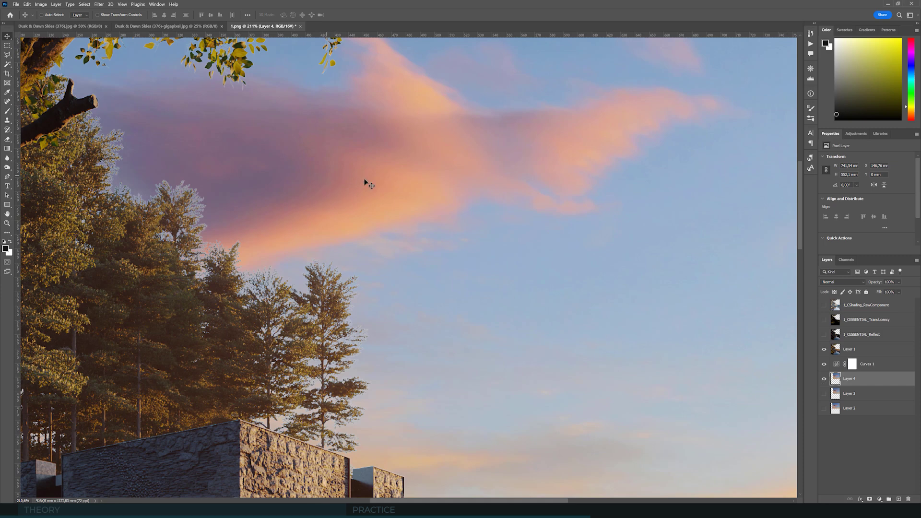
pyautogui.scroll(-2, 465, 143)
pyautogui.scroll(2, 411, 137)
pyautogui.scroll(-2, 411, 138)
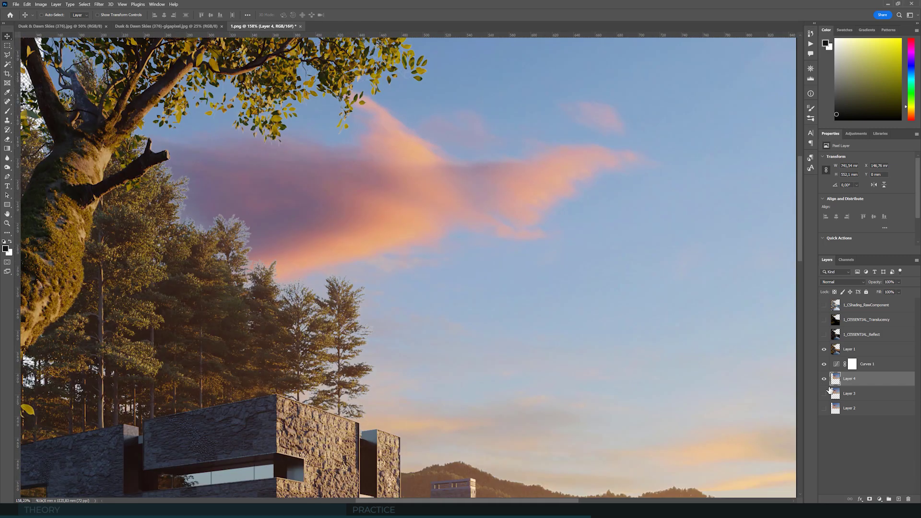
pyautogui.click(856, 394)
pyautogui.press('Delete')
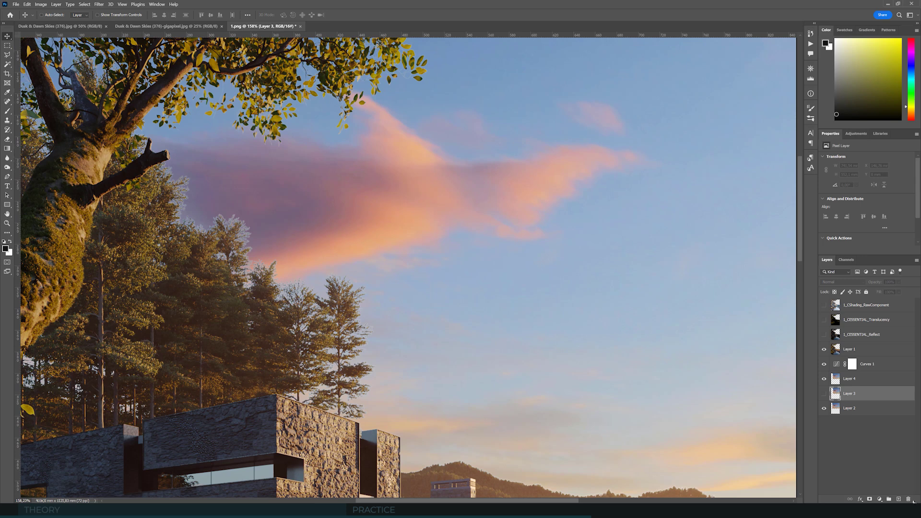
# Toggle Layer 4 to compare the clouds, leave it visible, and hide Layer 2.
pyautogui.click(825, 379)
pyautogui.click(825, 379)
pyautogui.click(825, 379)
pyautogui.scroll(2, 331, 240)
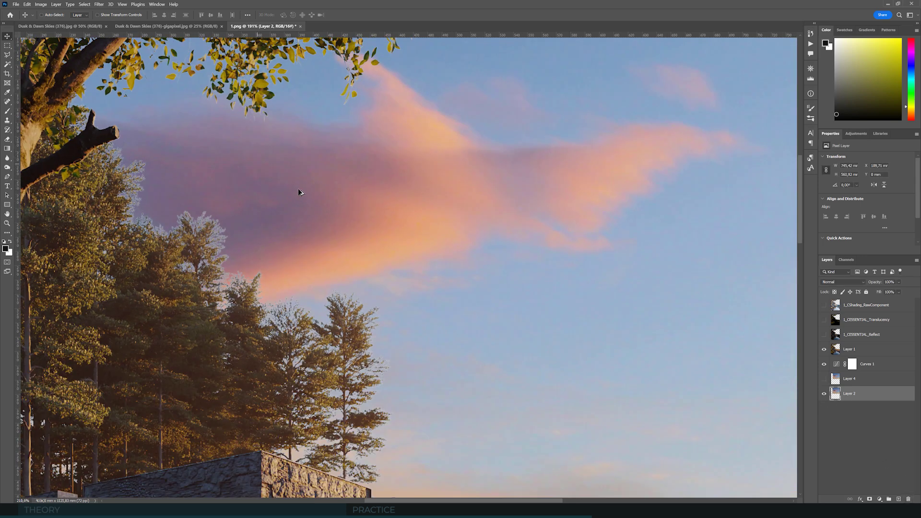
pyautogui.click(825, 379)
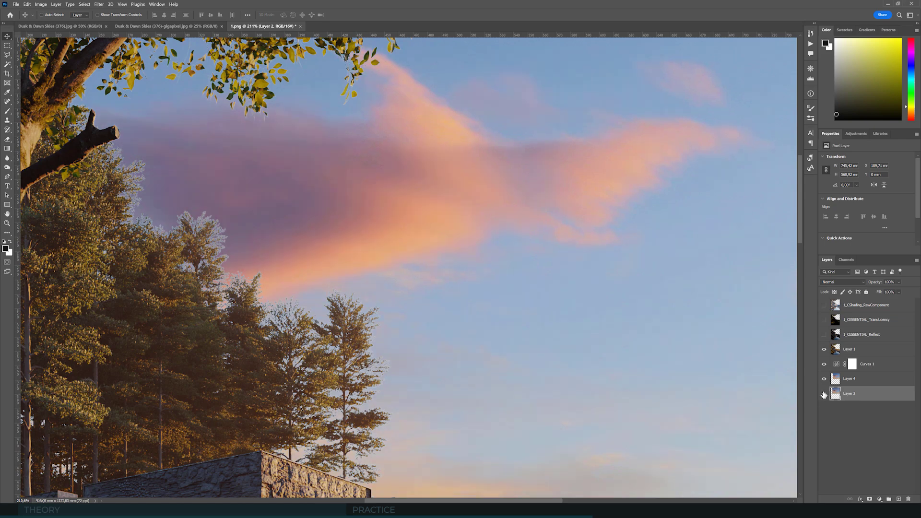
pyautogui.click(824, 394)
pyautogui.scroll(-10, 490, 220)
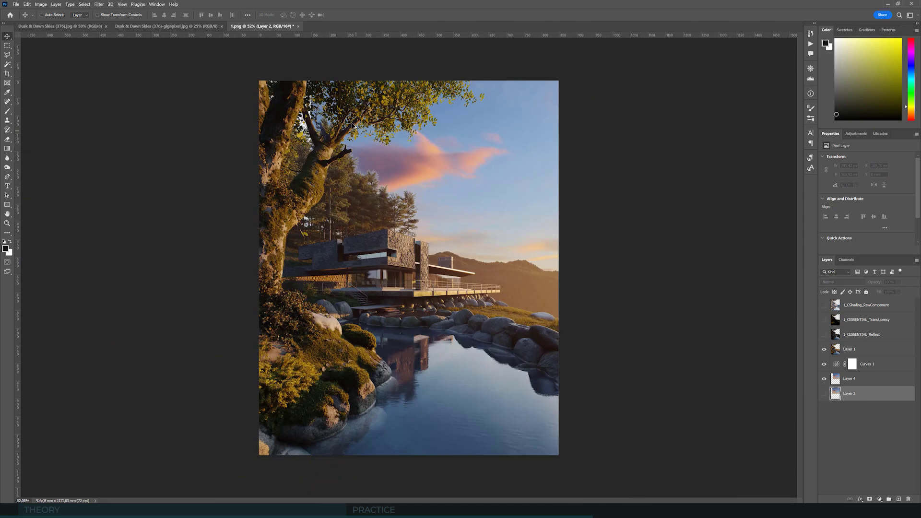
pyautogui.scroll(1, 387, 139)
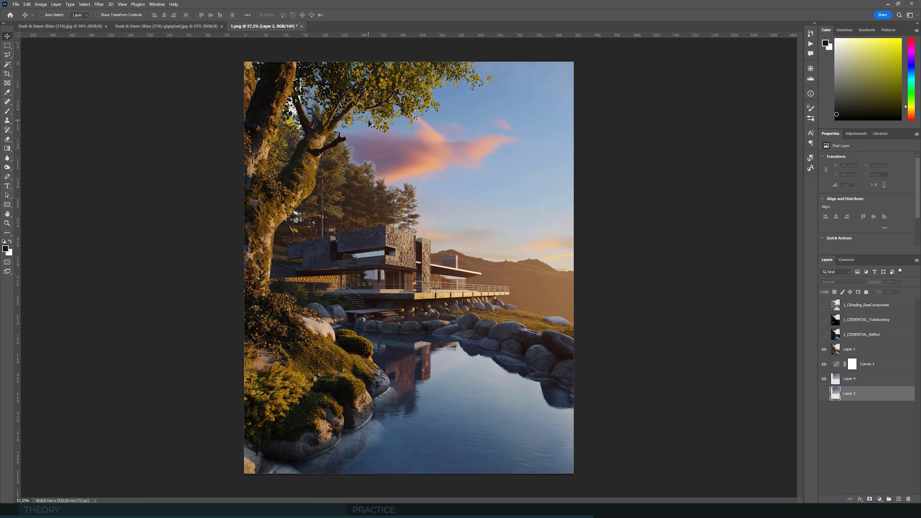
pyautogui.scroll(8, 369, 123)
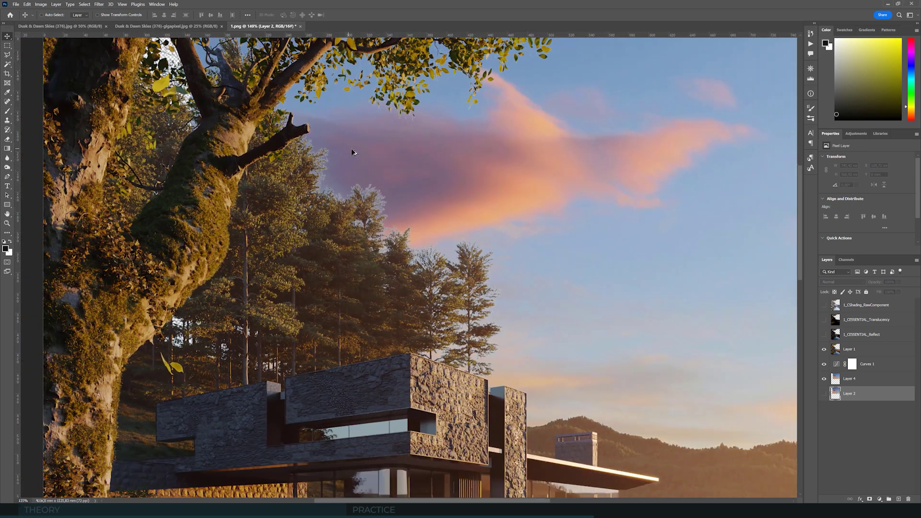
pyautogui.scroll(-1, 352, 153)
pyautogui.scroll(5, 417, 240)
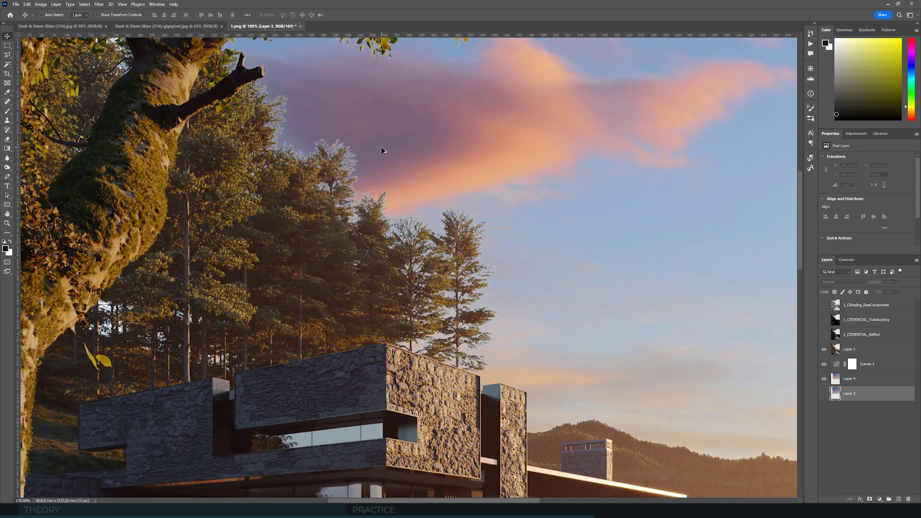
pyautogui.scroll(3, 386, 194)
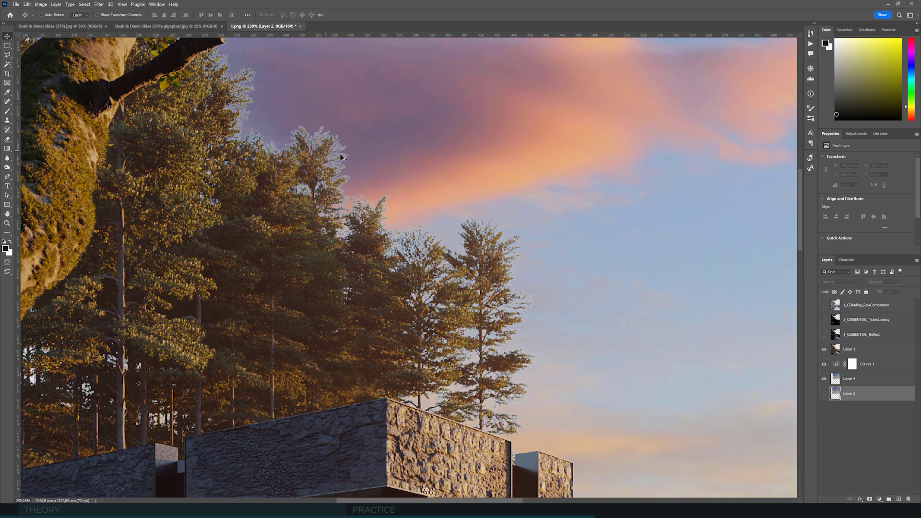
pyautogui.scroll(-5, 288, 134)
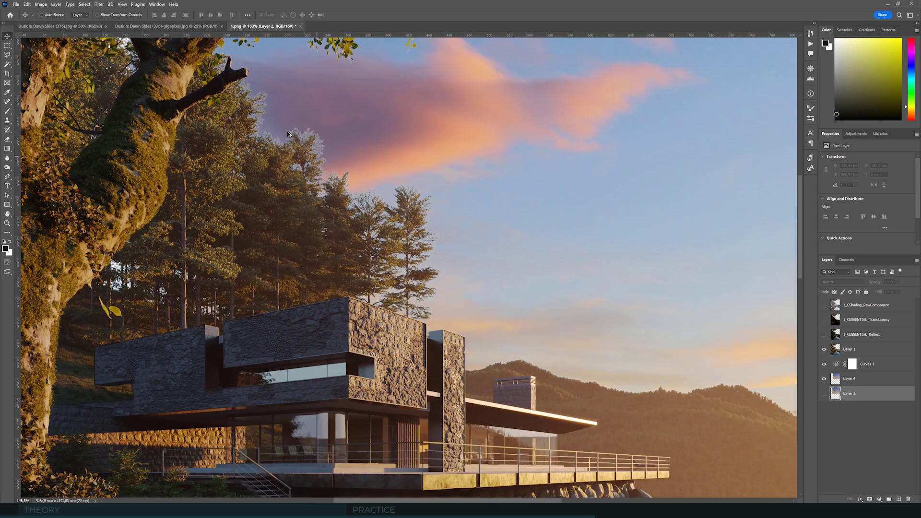
pyautogui.scroll(-3, 318, 149)
pyautogui.scroll(1, 388, 291)
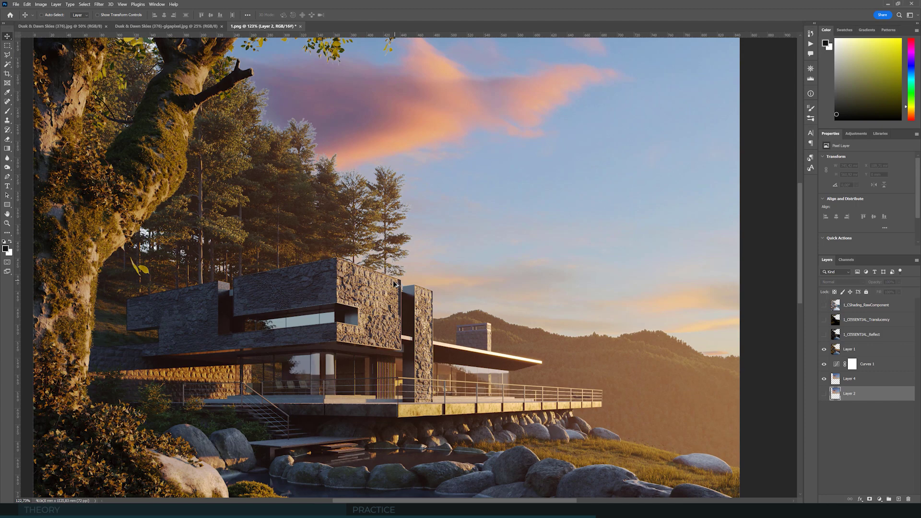
pyautogui.scroll(4, 450, 318)
pyautogui.scroll(-3, 295, 128)
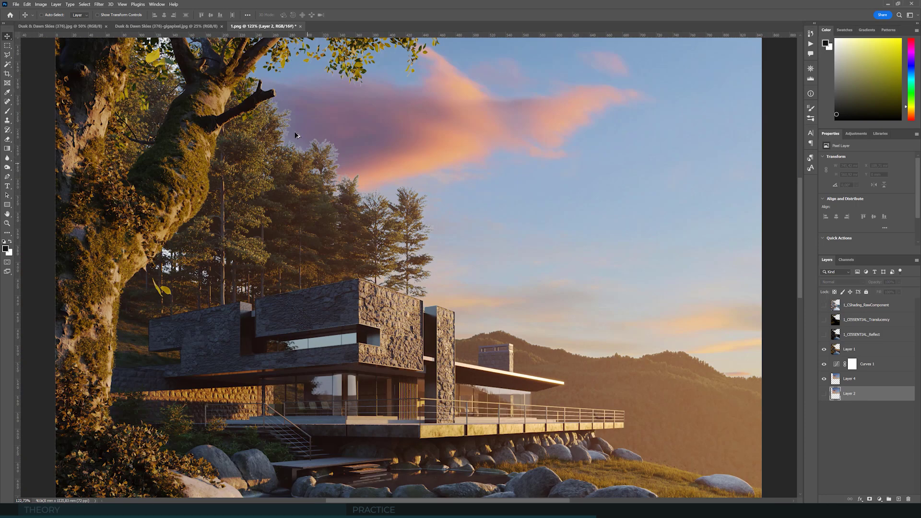
pyautogui.scroll(6, 383, 179)
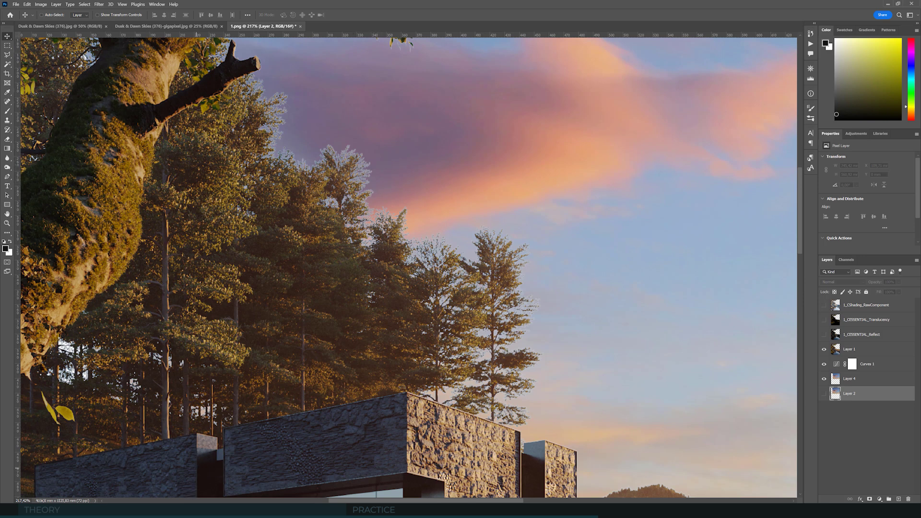
pyautogui.moveTo(170, 510)
pyautogui.click(174, 475)
pyautogui.scroll(5, 371, 173)
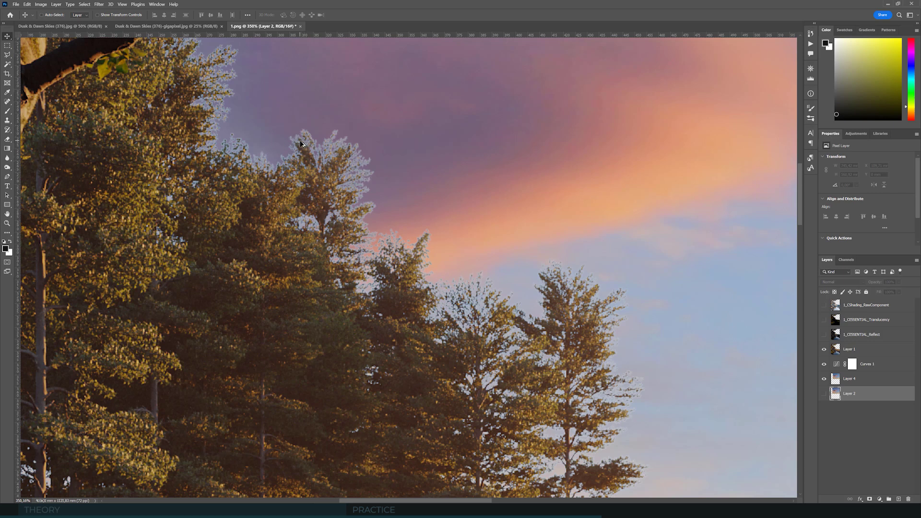
pyautogui.scroll(-6, 303, 143)
pyautogui.scroll(4, 334, 188)
pyautogui.scroll(-3, 371, 184)
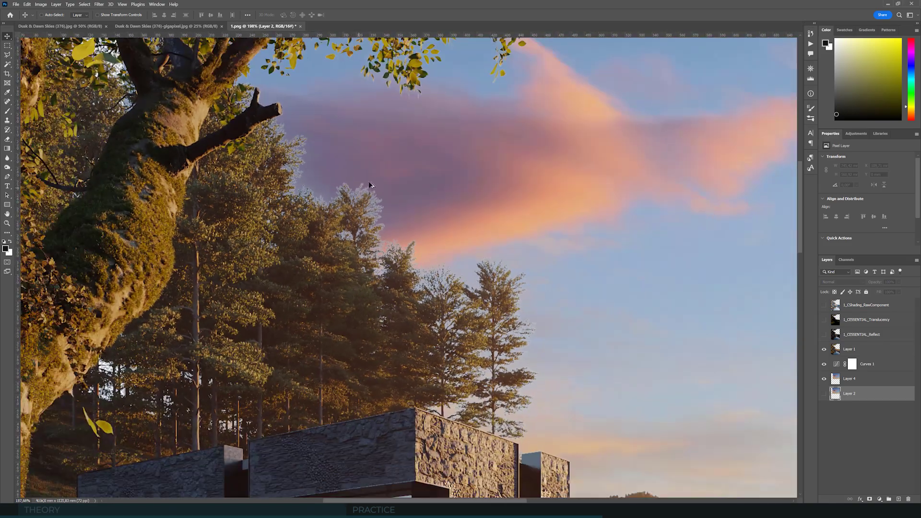
pyautogui.scroll(4, 379, 198)
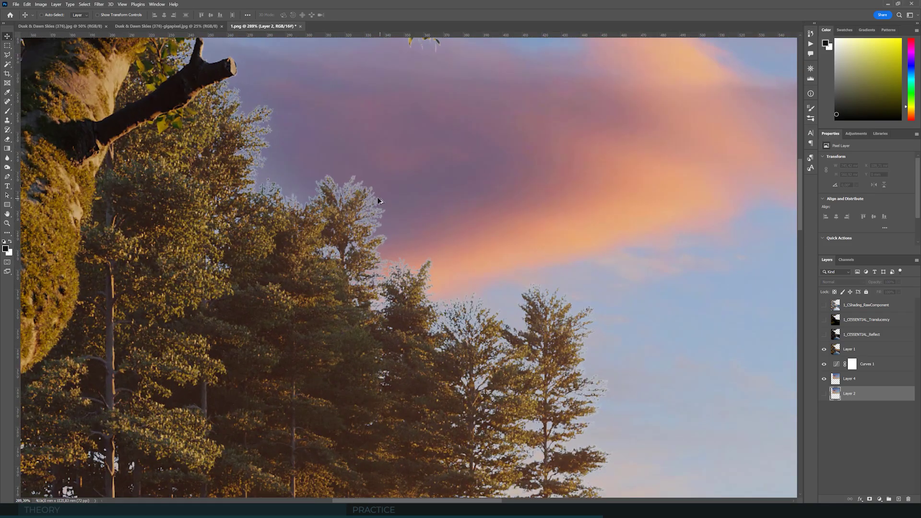
pyautogui.scroll(-5, 376, 199)
pyautogui.scroll(3, 402, 200)
pyautogui.scroll(-2, 384, 197)
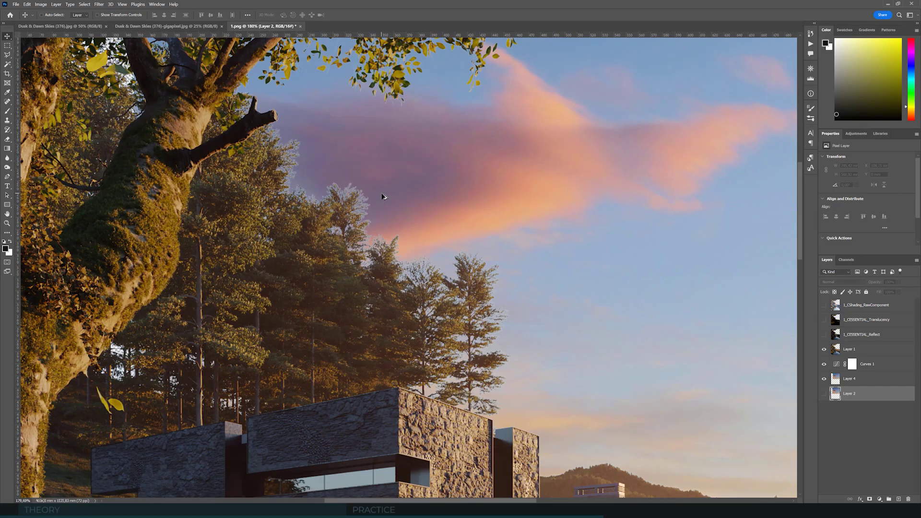
pyautogui.scroll(5, 383, 197)
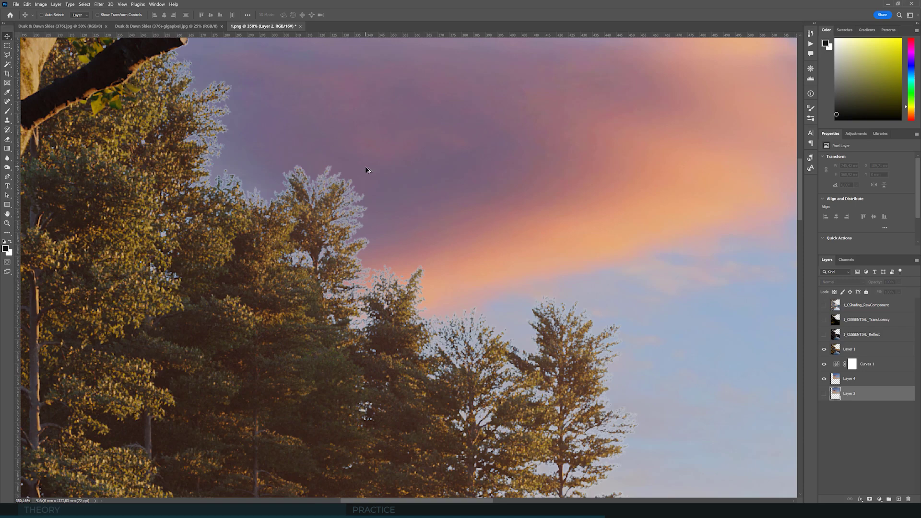
pyautogui.scroll(-4, 364, 201)
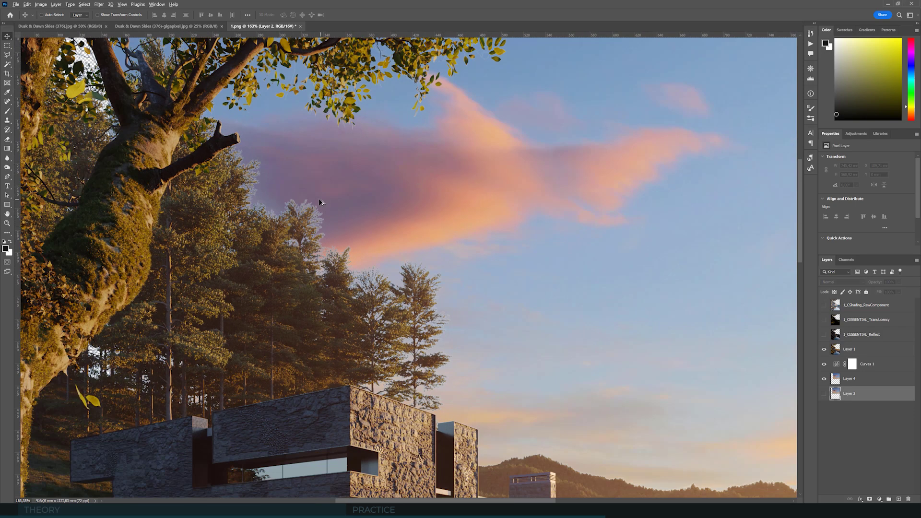
pyautogui.scroll(5, 319, 201)
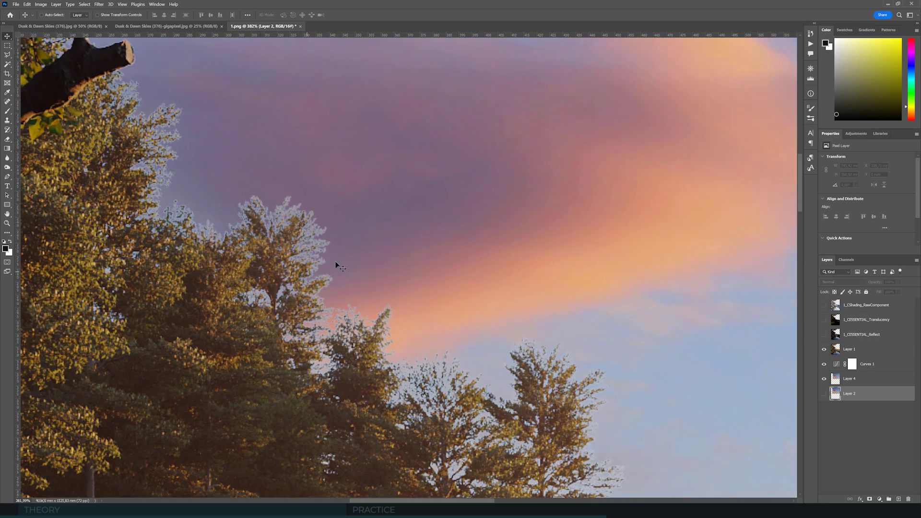
pyautogui.scroll(2, 349, 236)
pyautogui.scroll(-4, 319, 205)
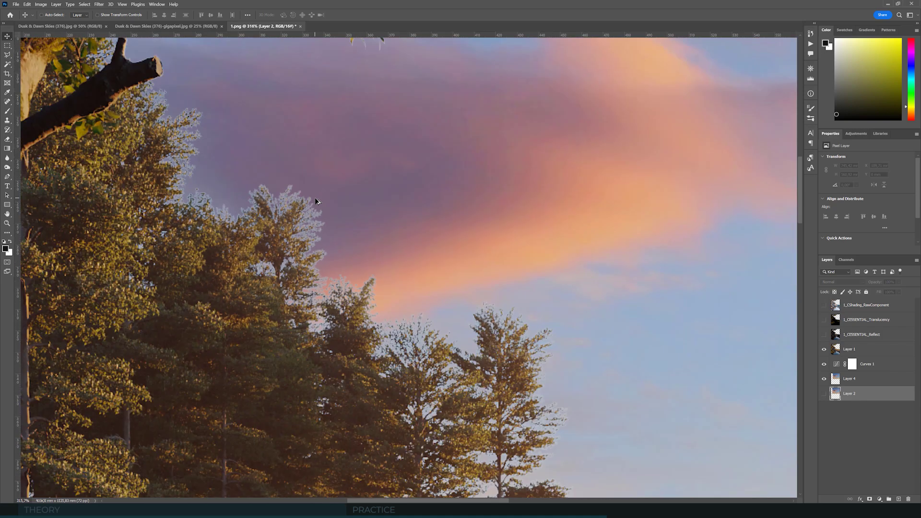
pyautogui.scroll(2, 315, 201)
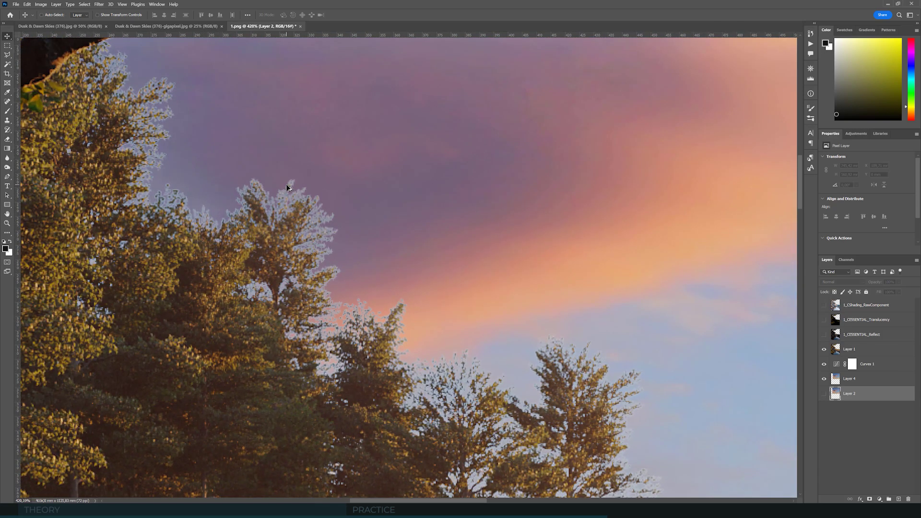
pyautogui.scroll(-5, 286, 185)
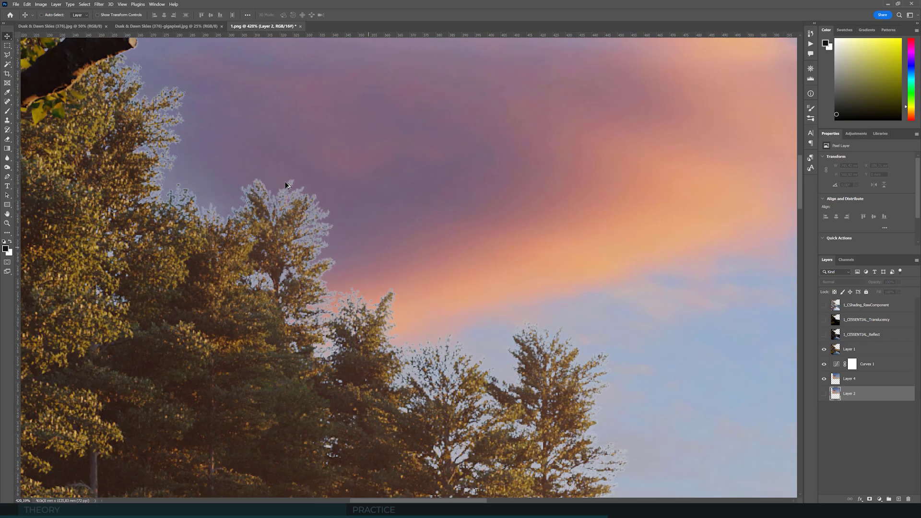
pyautogui.scroll(-2, 285, 185)
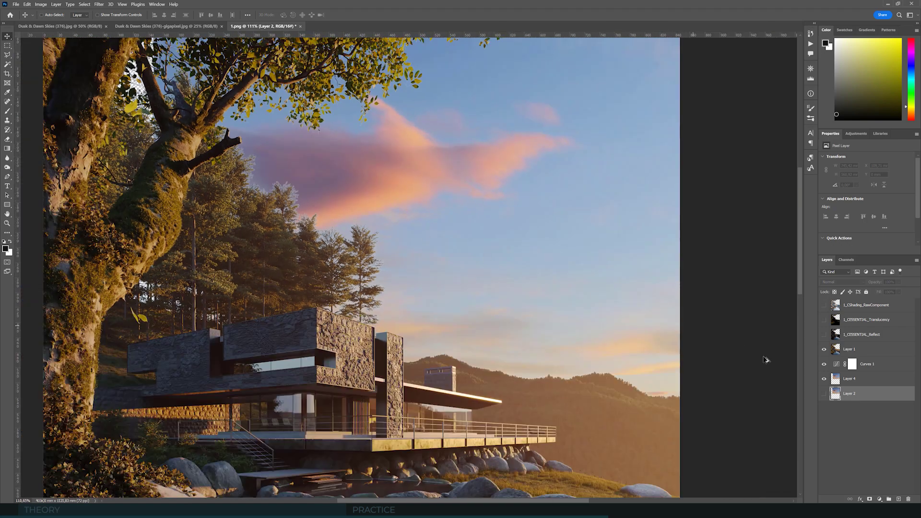
pyautogui.scroll(4, 269, 196)
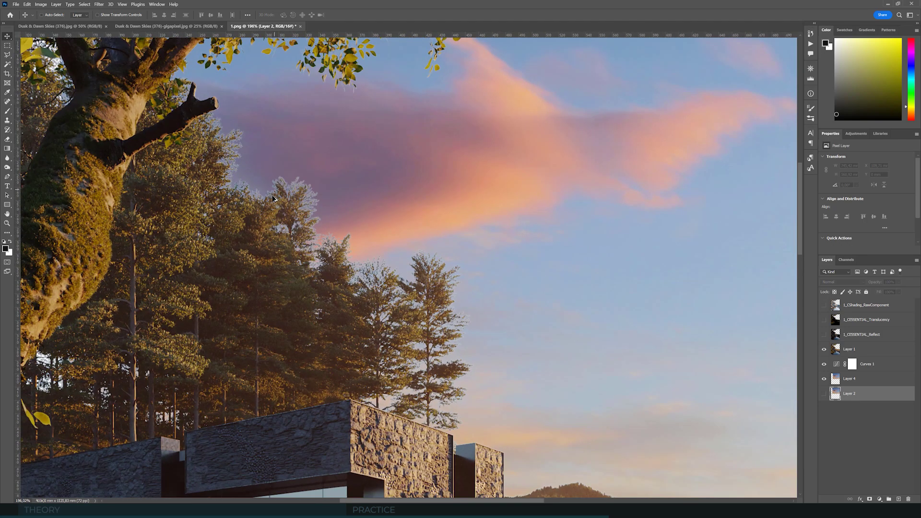
pyautogui.scroll(-2, 273, 198)
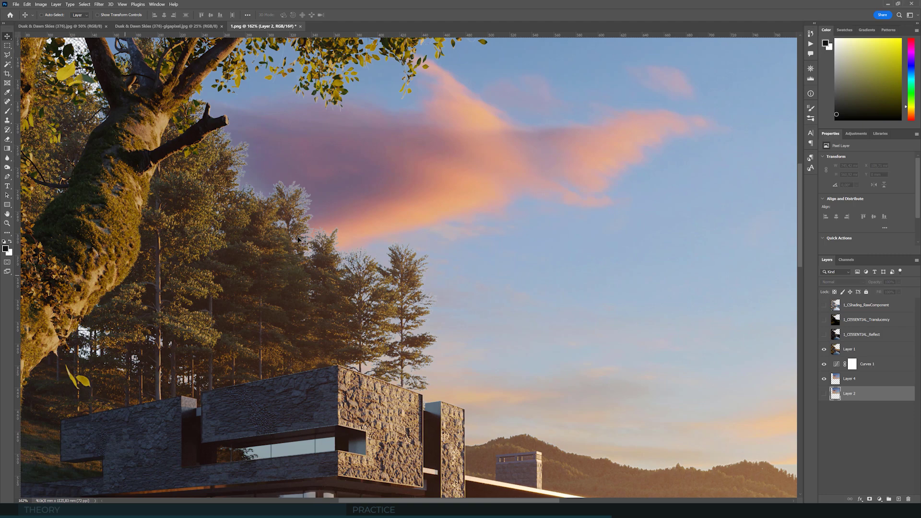
pyautogui.scroll(-3, 518, 253)
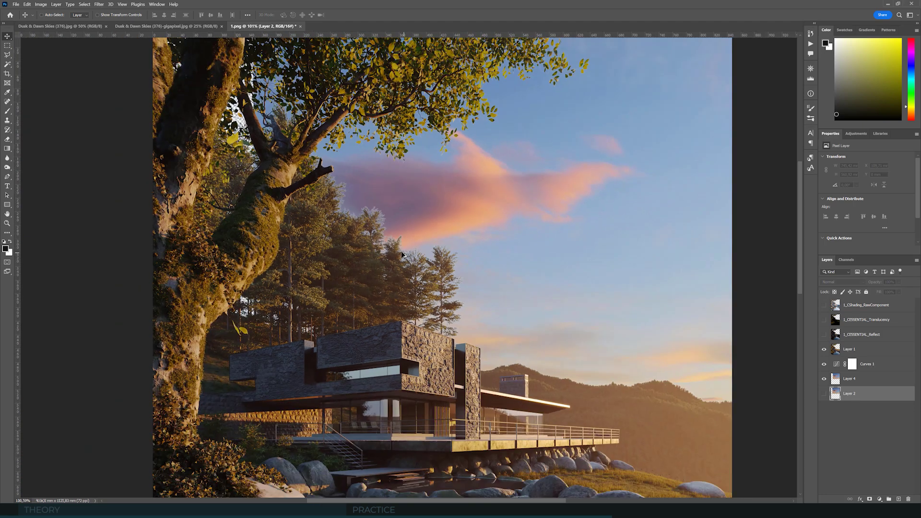
pyautogui.scroll(3, 402, 254)
pyautogui.click(847, 355)
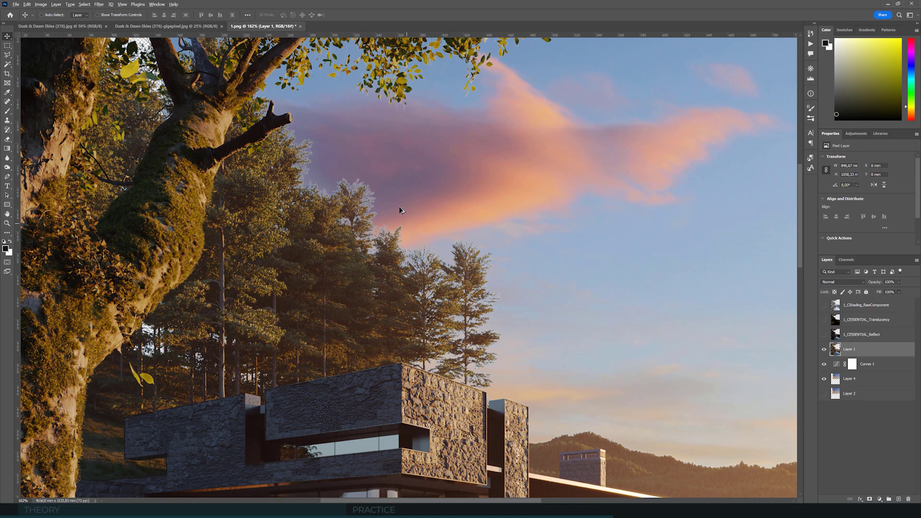
pyautogui.scroll(1, 338, 158)
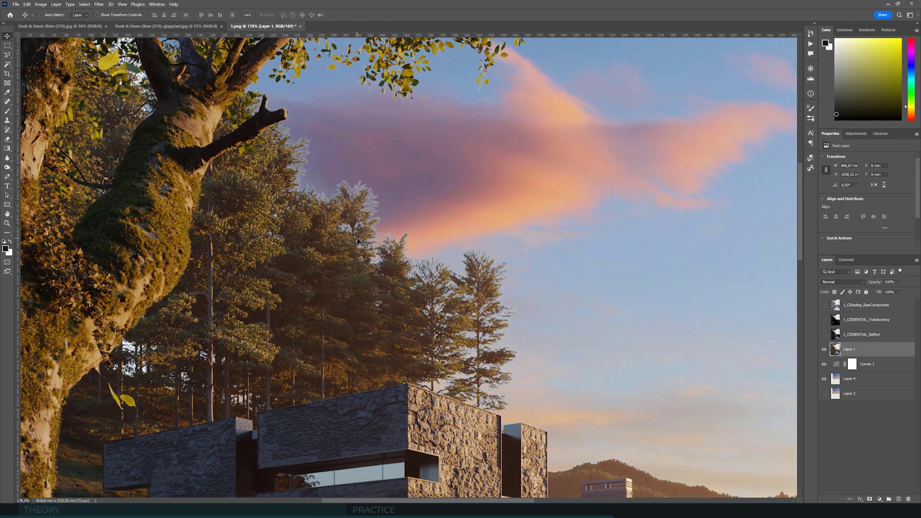
# Apply a 1-pixel Layer > Matting > Defringe to the house Layer 1.
pyautogui.click(62, 6)
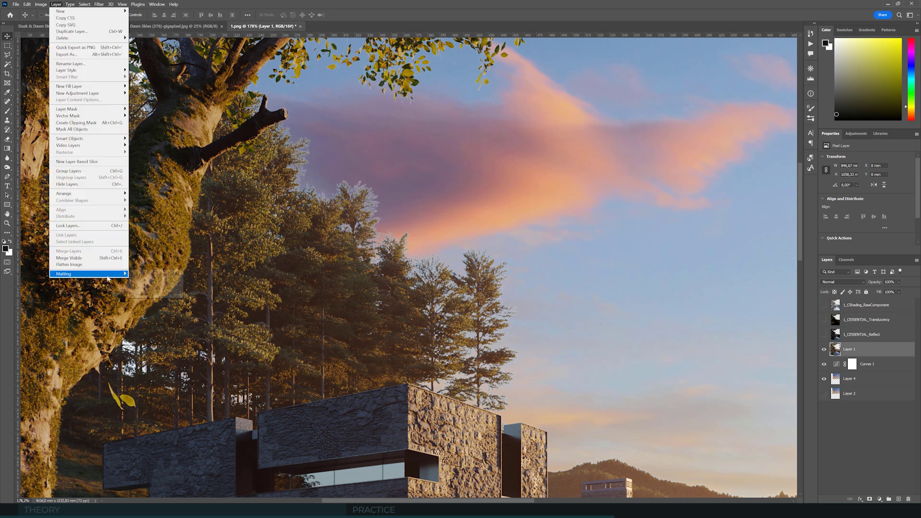
pyautogui.moveTo(110, 274)
pyautogui.click(144, 279)
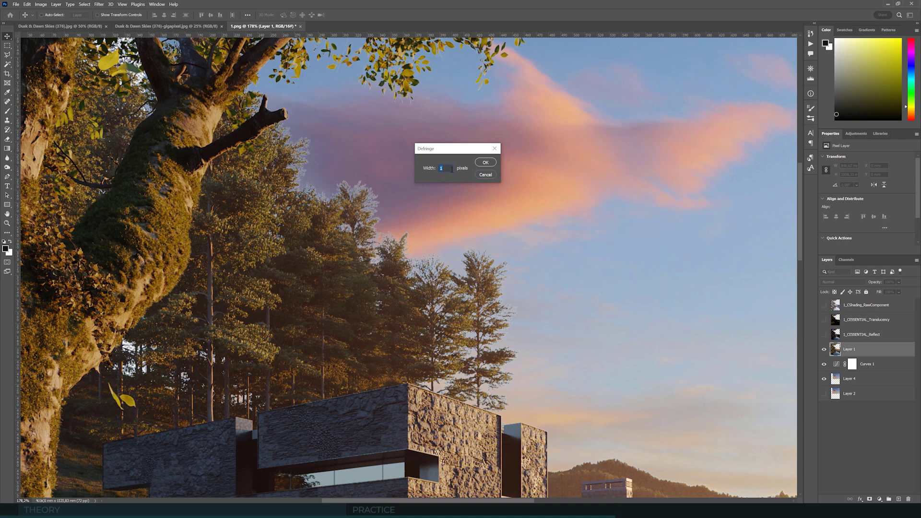
pyautogui.click(484, 163)
pyautogui.scroll(4, 382, 186)
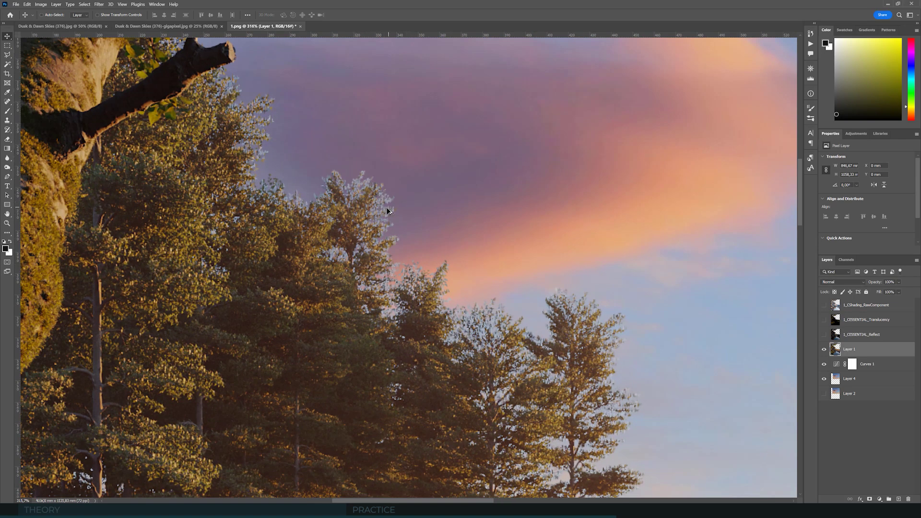
pyautogui.scroll(2, 400, 212)
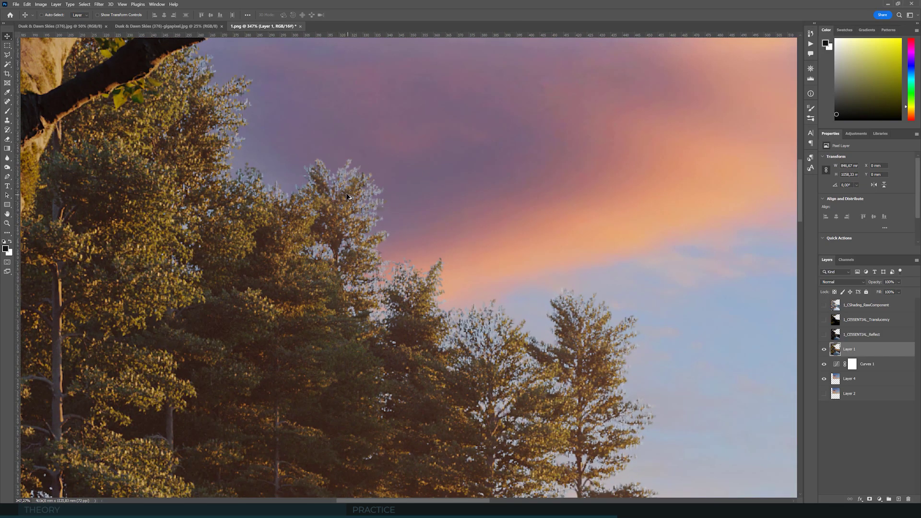
# Apply Defringe to Layer 1 a second time to further clean treetop halos.
pyautogui.click(41, 4)
pyautogui.moveTo(56, 4)
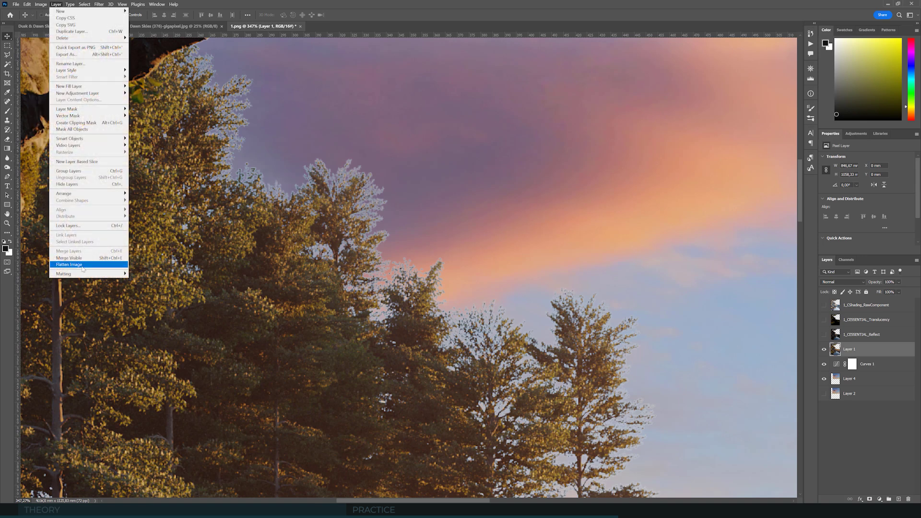
pyautogui.moveTo(82, 272)
pyautogui.click(158, 277)
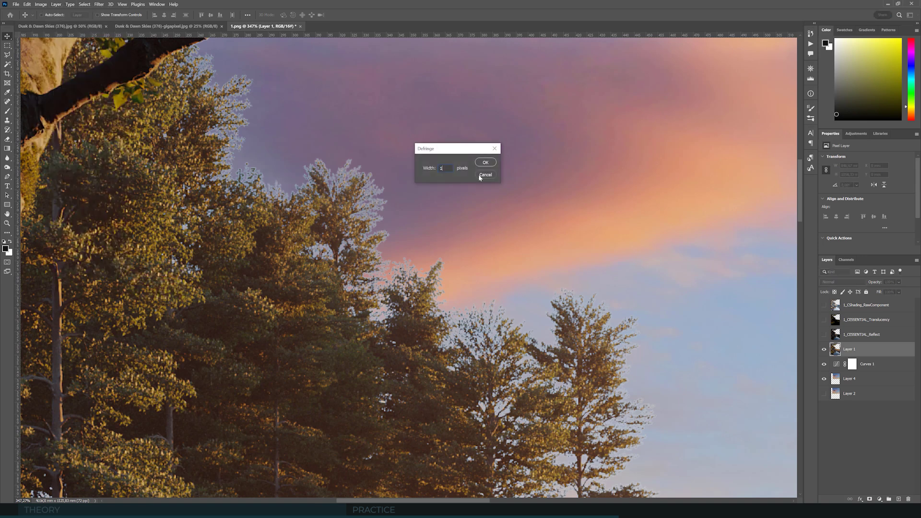
pyautogui.click(489, 163)
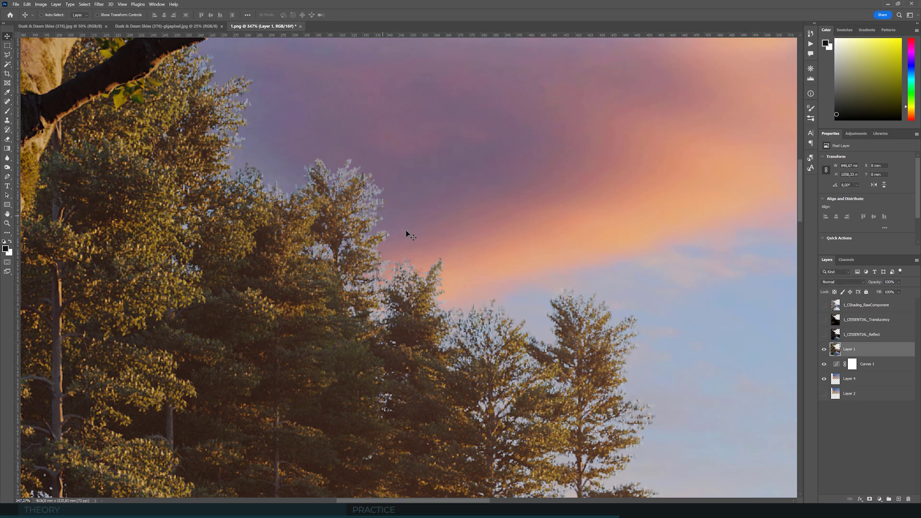
# Zoom in and out to inspect Layer 1's pine treetop edge against the pink sunset sky.
pyautogui.scroll(-10, 309, 129)
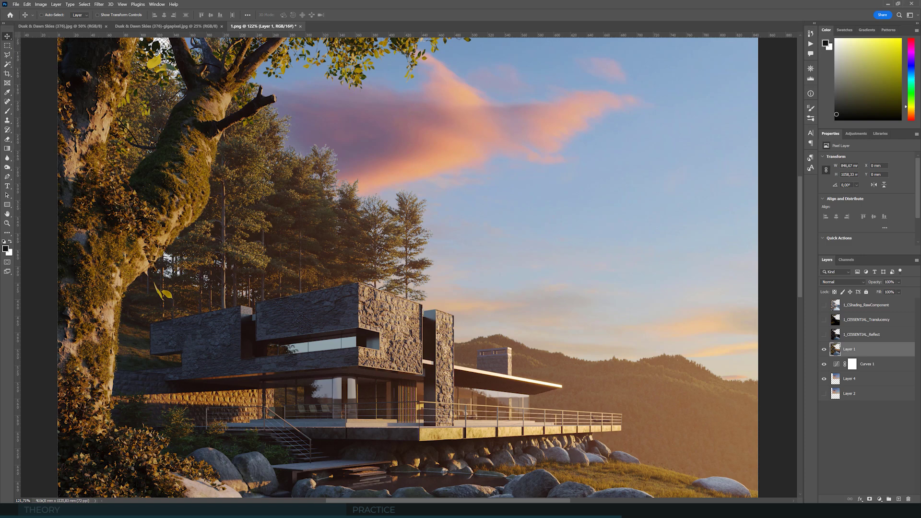
pyautogui.scroll(5, 319, 120)
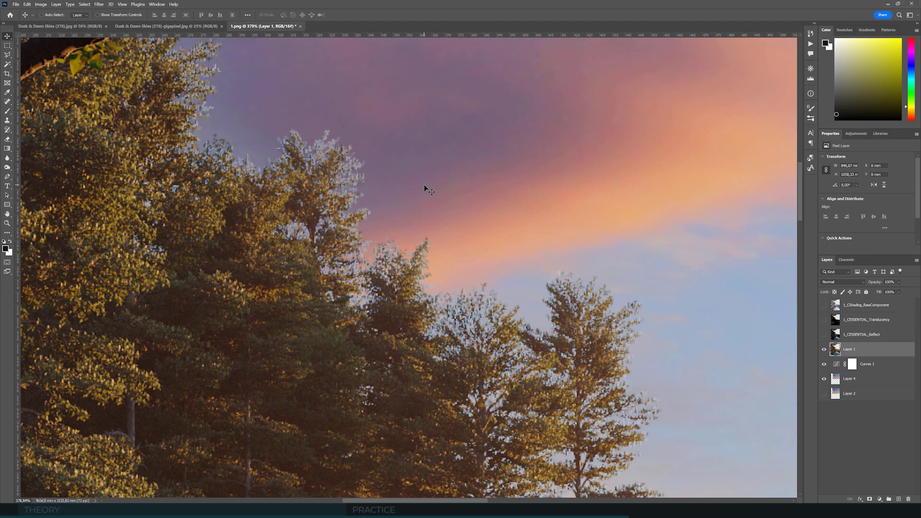
pyautogui.scroll(-2, 413, 181)
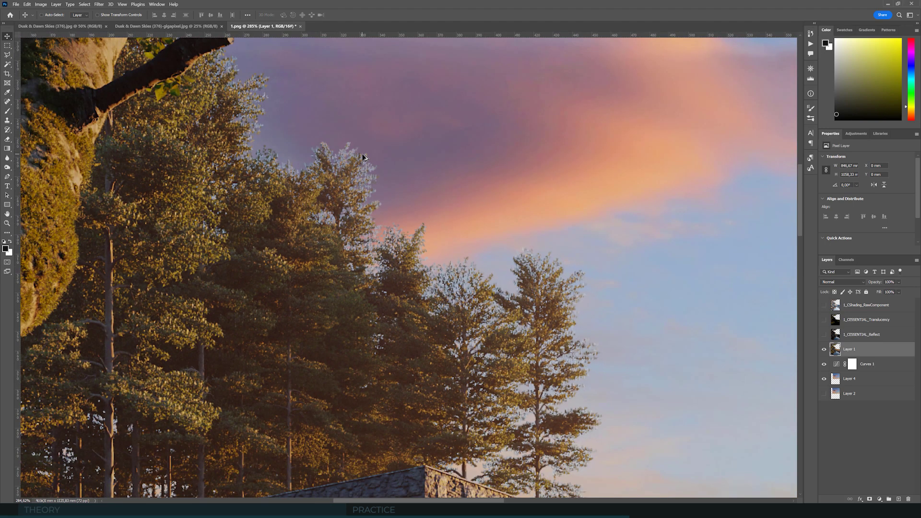
pyautogui.scroll(1, 389, 165)
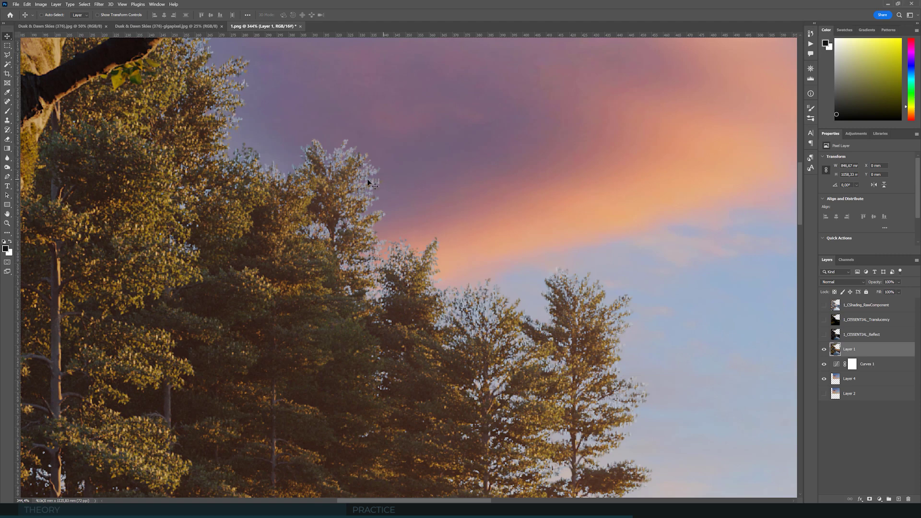
pyautogui.scroll(-5, 353, 181)
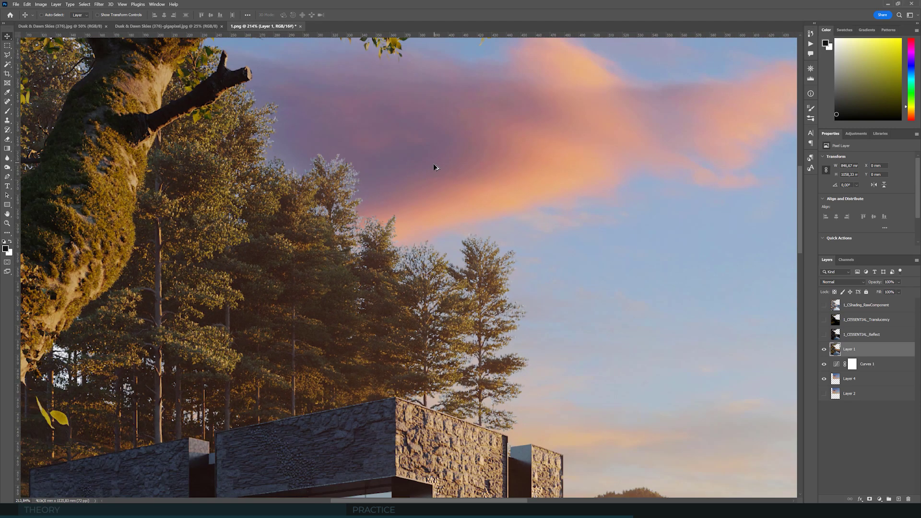
pyautogui.scroll(1, 417, 172)
pyautogui.scroll(-4, 405, 173)
pyautogui.scroll(4, 312, 182)
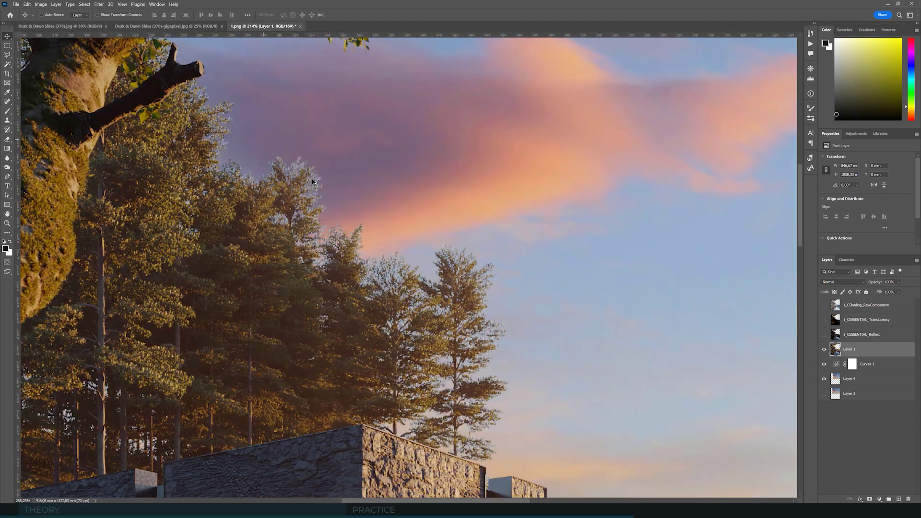
pyautogui.scroll(-6, 307, 172)
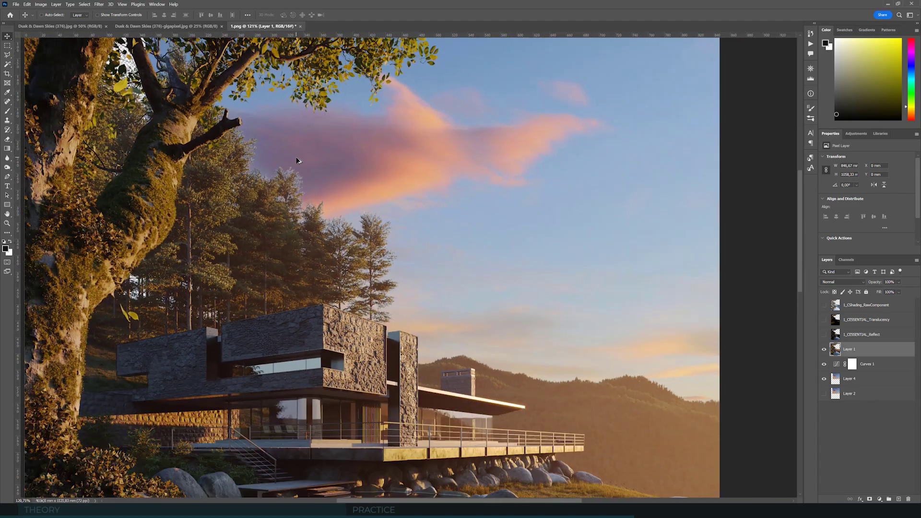
pyautogui.scroll(10, 307, 150)
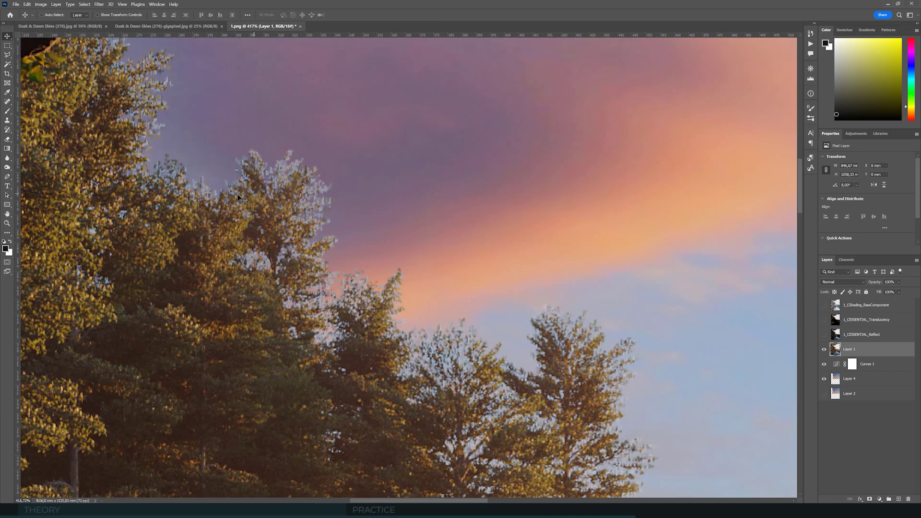
# Pick the Clone Stamp and duplicate Layer 1 into Layer 1 copy.
pyautogui.click(7, 120)
pyautogui.hotkey('ctrl', 'alt', 'j')
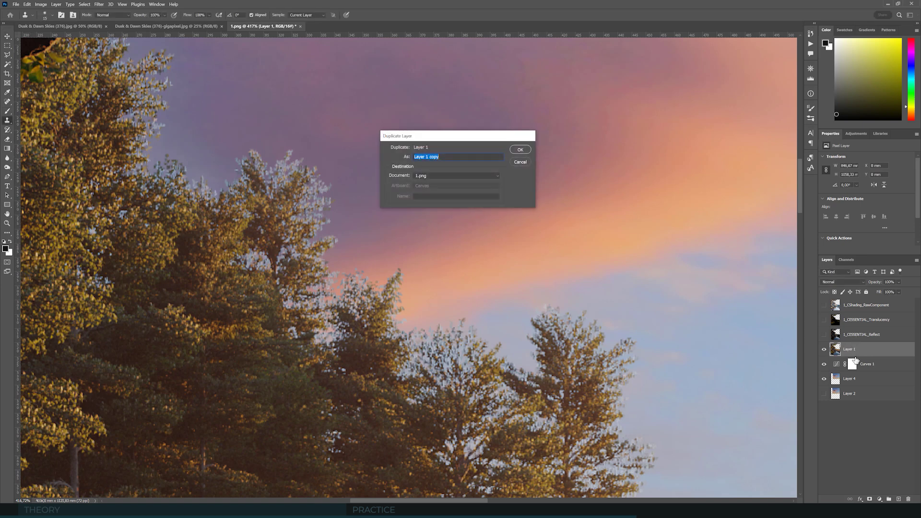
pyautogui.press('Return')
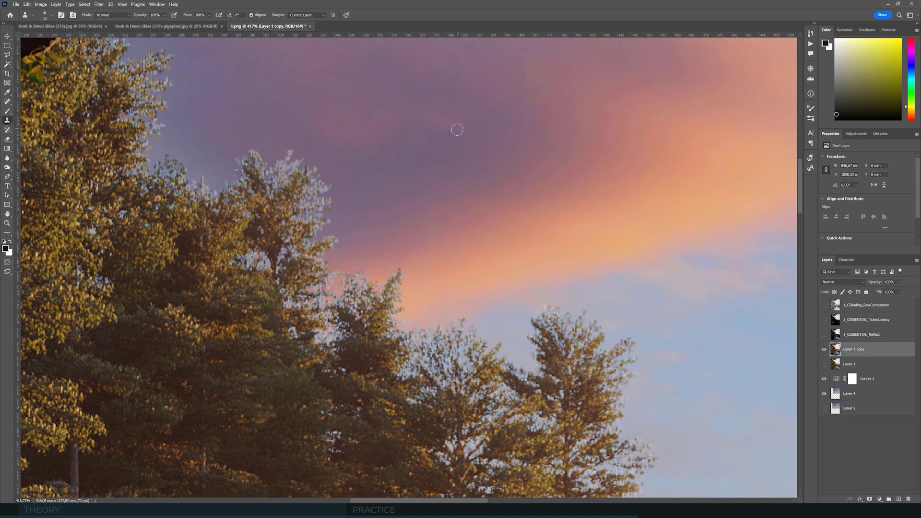
# Set the Clone Stamp to sample All Layers in Darken mode at 62% opacity.
pyautogui.click(307, 15)
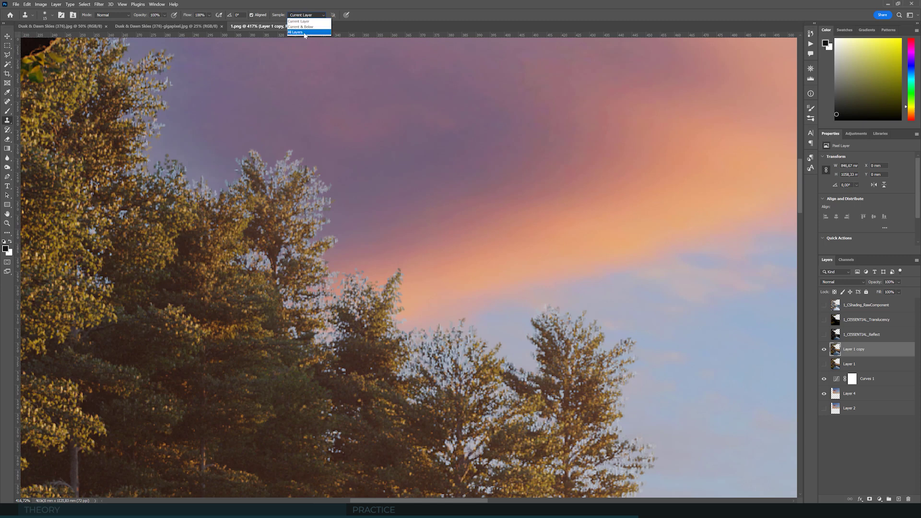
pyautogui.click(296, 32)
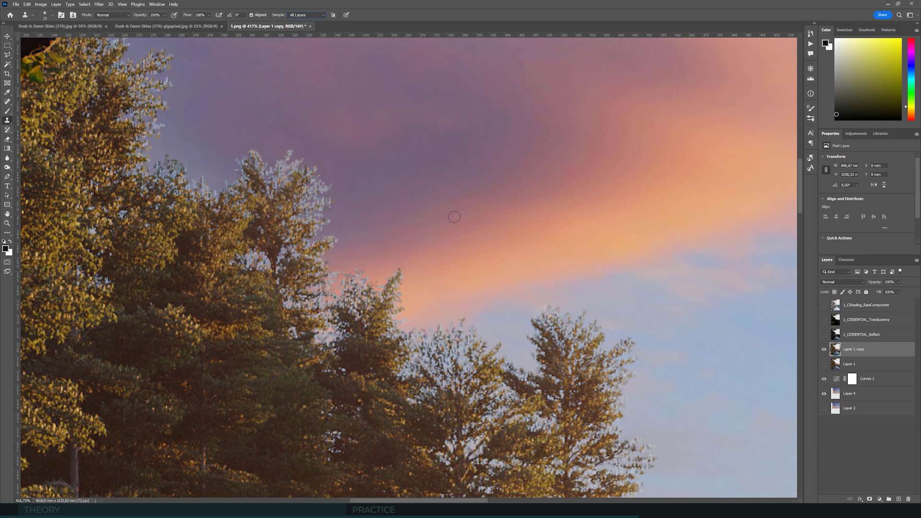
pyautogui.click(111, 15)
pyautogui.click(106, 46)
pyautogui.click(166, 15)
pyautogui.moveTo(324, 188)
pyautogui.mouseDown()
pyautogui.moveTo(315, 160)
pyautogui.moveTo(307, 166)
pyautogui.moveTo(290, 149)
pyautogui.moveTo(287, 165)
pyautogui.moveTo(279, 148)
pyautogui.moveTo(266, 152)
pyautogui.moveTo(249, 158)
pyautogui.moveTo(242, 186)
pyautogui.moveTo(225, 181)
pyautogui.moveTo(245, 161)
pyautogui.moveTo(278, 166)
pyautogui.mouseUp()
# Switch cloning to Darker Color and clone sky sampled above the treetops over the pale fringe.
pyautogui.click(112, 16)
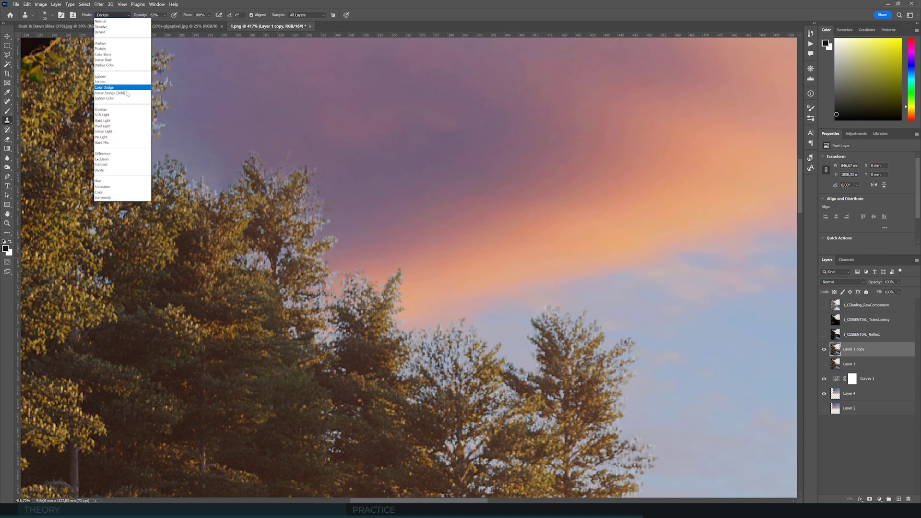
pyautogui.click(122, 61)
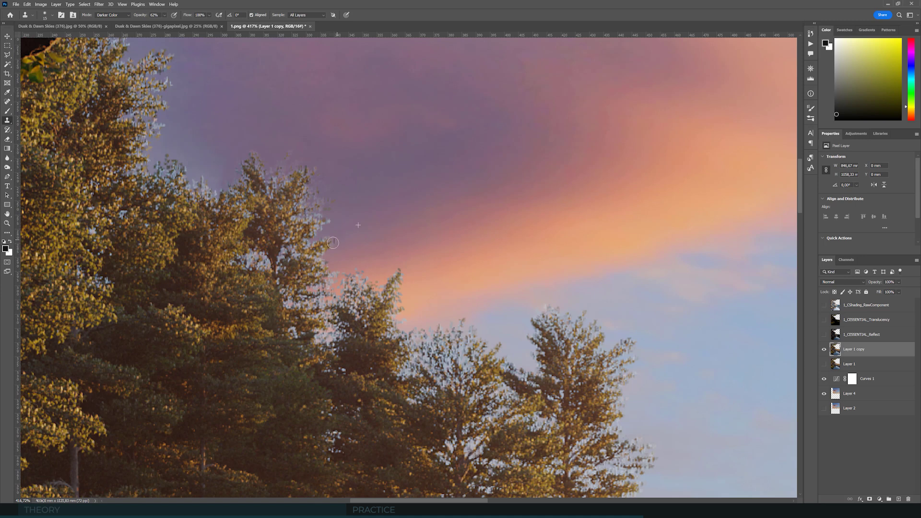
pyautogui.moveTo(330, 244)
pyautogui.mouseDown()
pyautogui.moveTo(328, 215)
pyautogui.moveTo(315, 217)
pyautogui.moveTo(324, 206)
pyautogui.moveTo(309, 218)
pyautogui.moveTo(324, 178)
pyautogui.moveTo(296, 167)
pyautogui.mouseUp()
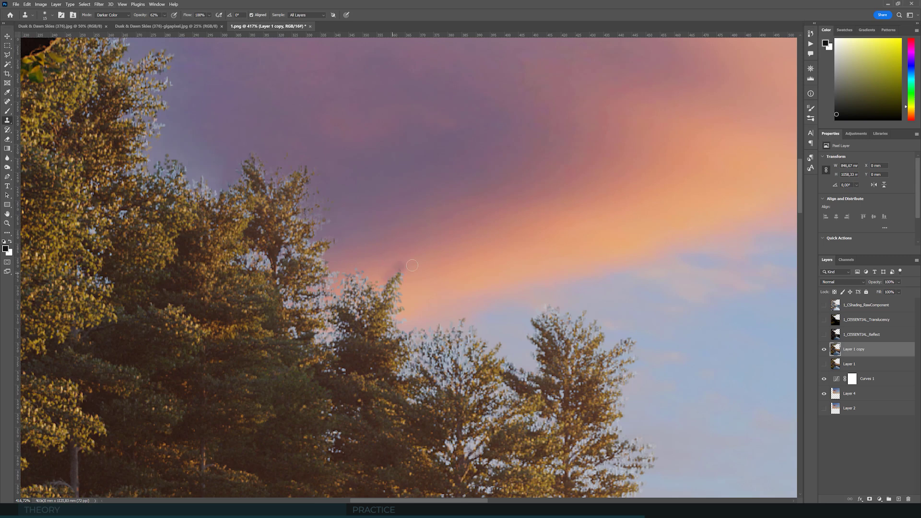
pyautogui.keyDown('alt'); pyautogui.click(416, 281); pyautogui.keyUp('alt')
pyautogui.click(400, 275)
pyautogui.keyDown('alt'); pyautogui.click(408, 261); pyautogui.keyUp('alt')
pyautogui.click(390, 266)
pyautogui.click(366, 265)
pyautogui.keyDown('alt'); pyautogui.click(368, 239); pyautogui.keyUp('alt')
pyautogui.moveTo(297, 248); pyautogui.dragTo(308, 246)
# Enlarge the clone brush to 35 and stamp pink sky over the edge near the branch tip.
pyautogui.scroll(2, 314, 166)
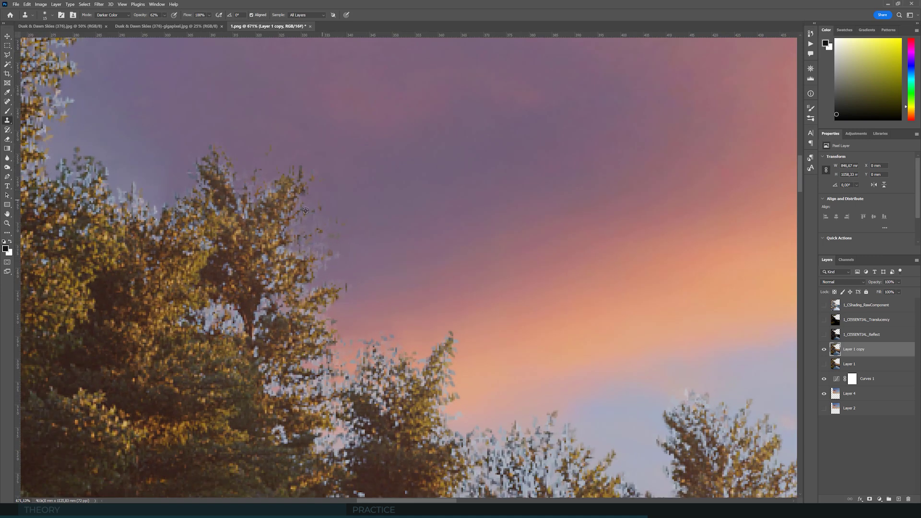
pyautogui.keyDown('alt'); pyautogui.click(362, 174); pyautogui.keyUp('alt')
pyautogui.scroll(-2, 242, 190)
pyautogui.scroll(2, 241, 187)
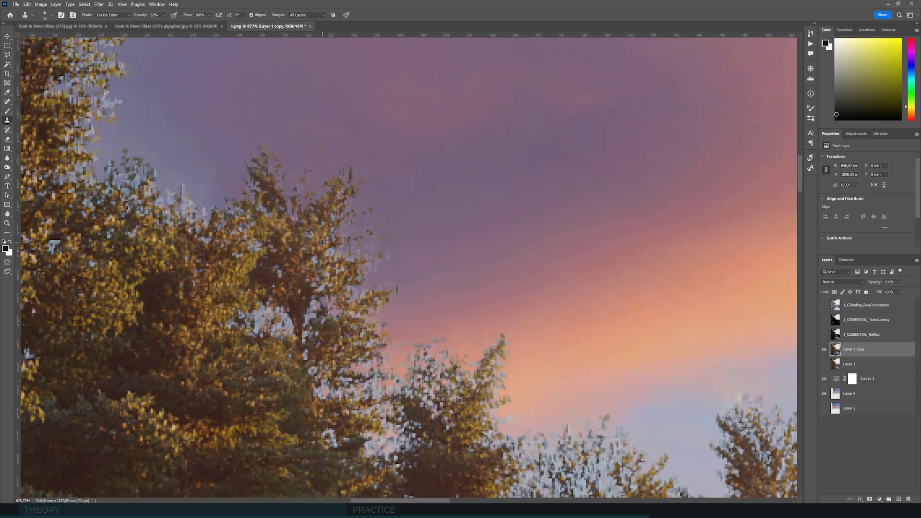
pyautogui.scroll(-5, 322, 243)
pyautogui.scroll(2, 391, 226)
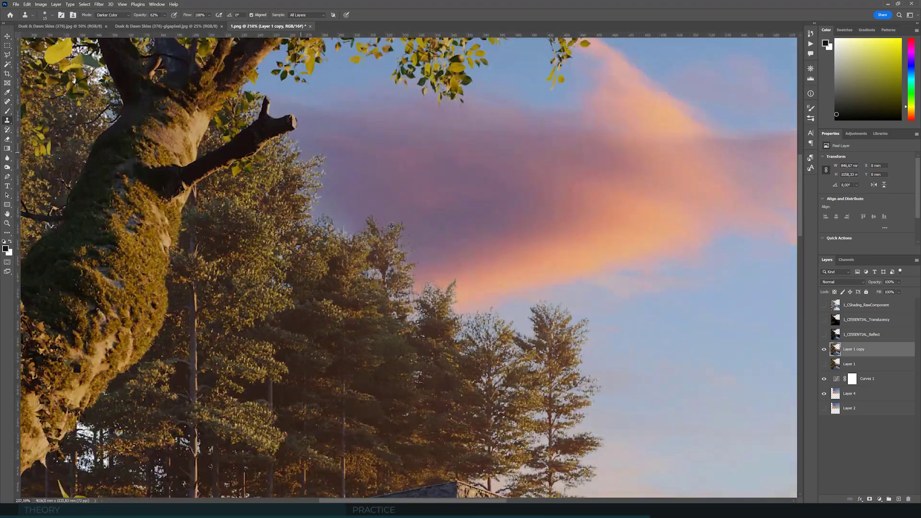
pyautogui.scroll(2, 391, 226)
pyautogui.scroll(-2, 377, 204)
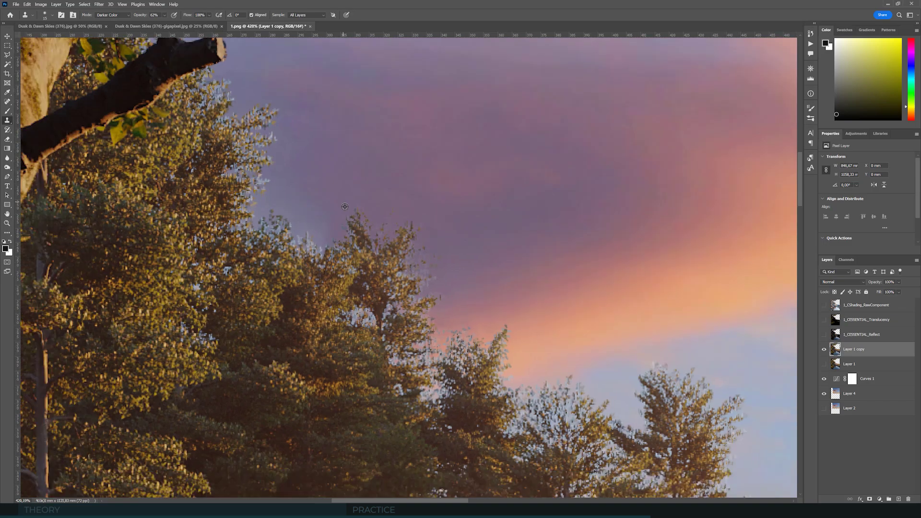
pyautogui.scroll(-2, 392, 249)
pyautogui.scroll(3, 384, 235)
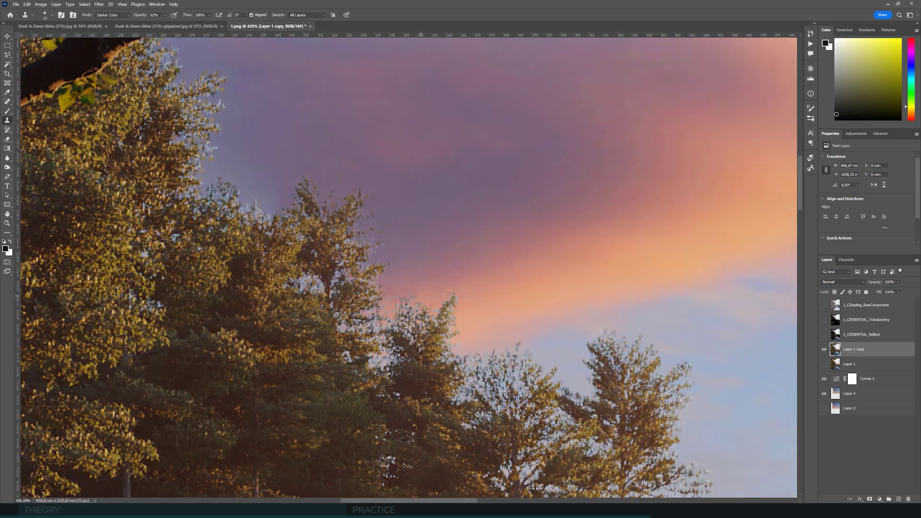
pyautogui.hotkey('ctrl', '0')
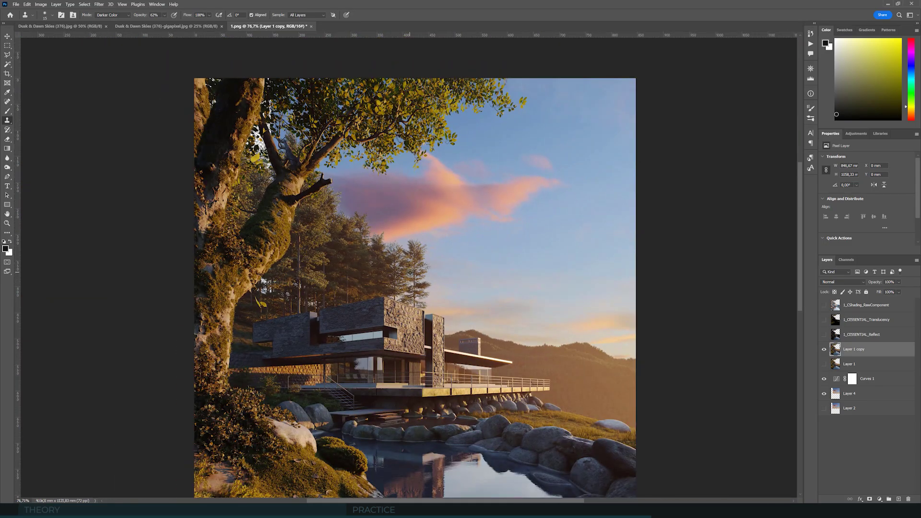
pyautogui.scroll(-2, 410, 272)
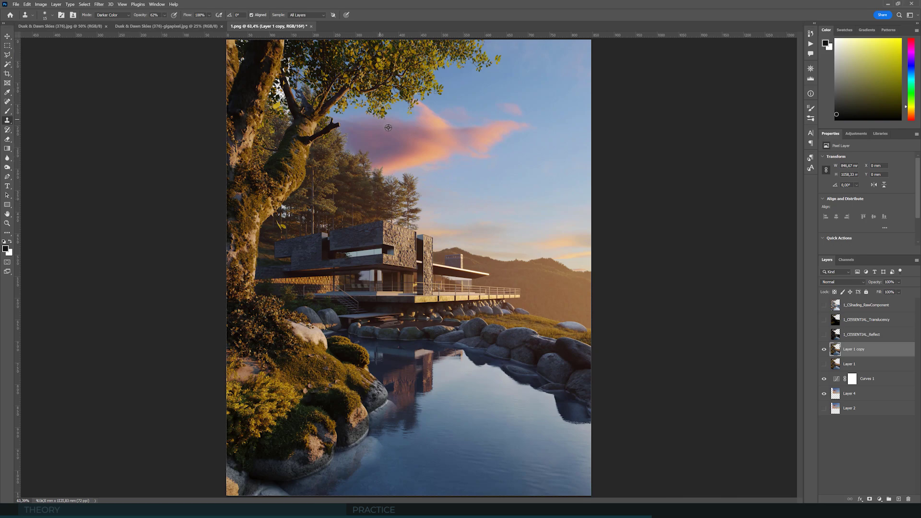
pyautogui.scroll(3, 358, 130)
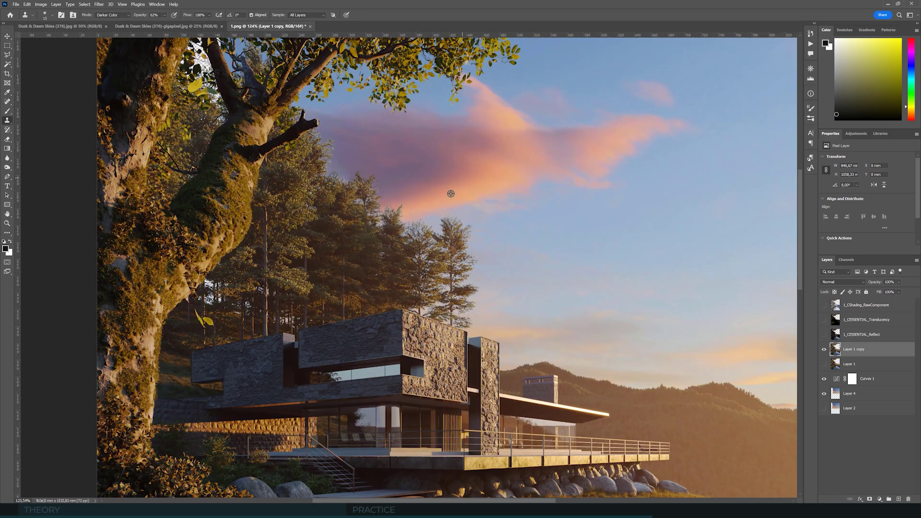
pyautogui.scroll(-3, 408, 206)
pyautogui.scroll(5, 384, 192)
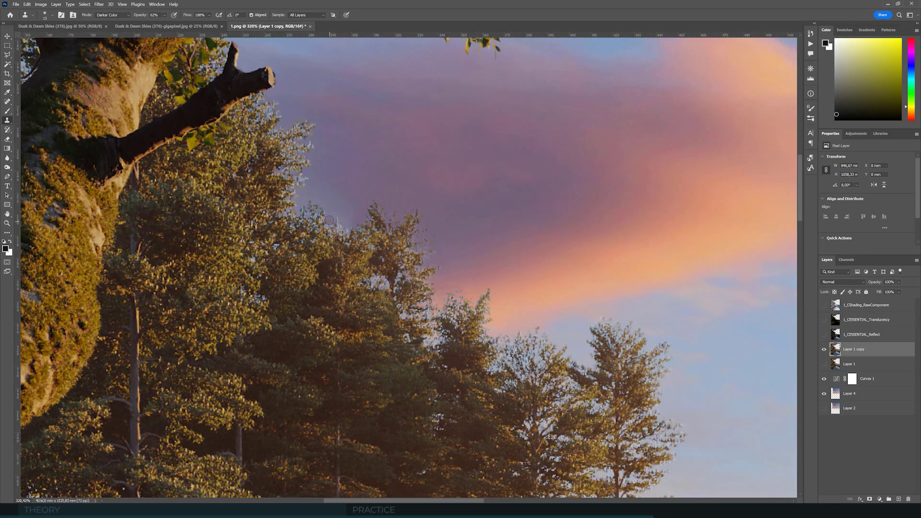
pyautogui.press(']')
pyautogui.press(']')
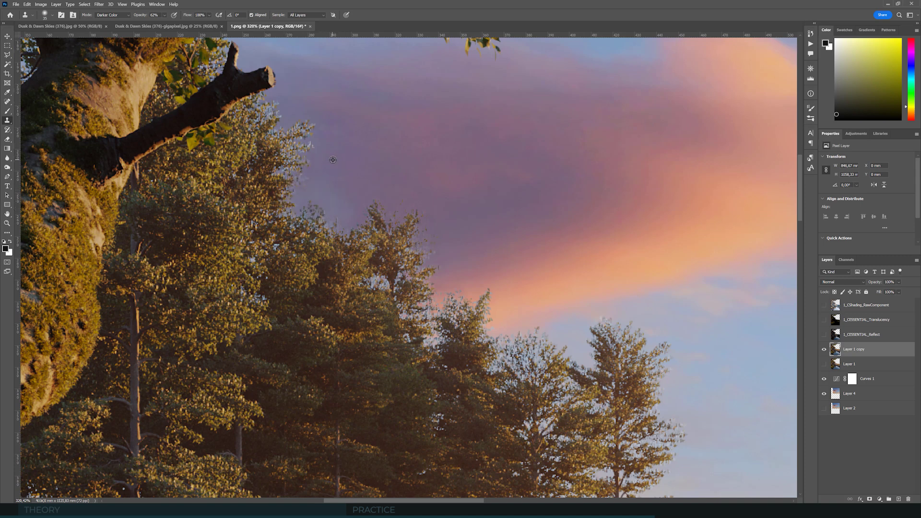
pyautogui.moveTo(314, 156)
pyautogui.mouseDown()
pyautogui.moveTo(307, 121)
pyautogui.moveTo(294, 128)
pyautogui.moveTo(289, 99)
pyautogui.moveTo(259, 95)
pyautogui.mouseUp()
pyautogui.scroll(3, 493, 279)
pyautogui.keyDown('alt'); pyautogui.click(492, 279); pyautogui.keyUp('alt')
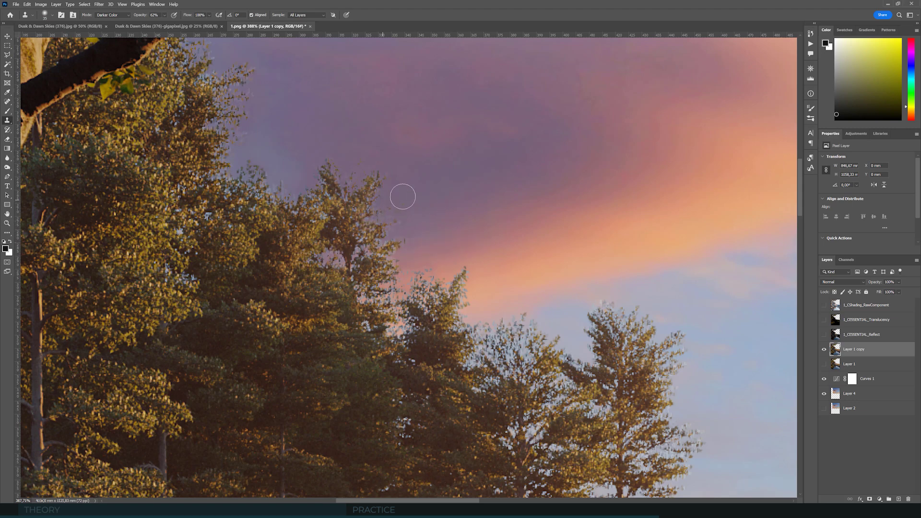
# Review the retouched treetops, then switch to the Move tool and zoom out.
pyautogui.scroll(-2, 365, 176)
pyautogui.scroll(-1, 364, 176)
pyautogui.scroll(-2, 350, 177)
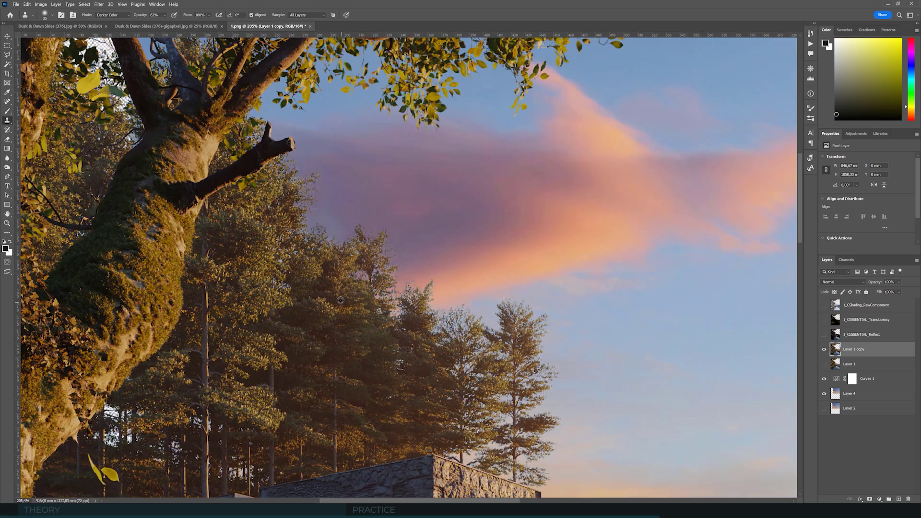
pyautogui.scroll(-2, 286, 188)
pyautogui.scroll(4, 294, 203)
pyautogui.scroll(-2, 295, 203)
pyautogui.scroll(4, 415, 263)
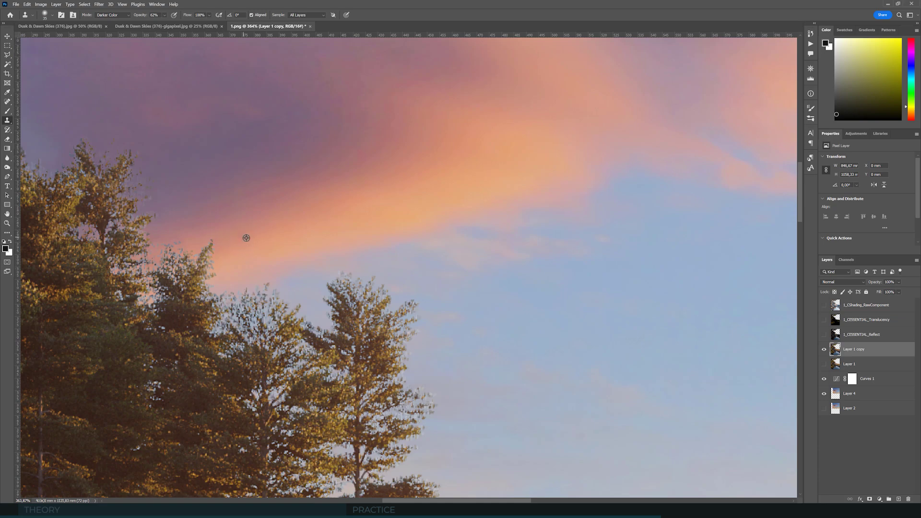
pyautogui.scroll(-5, 318, 263)
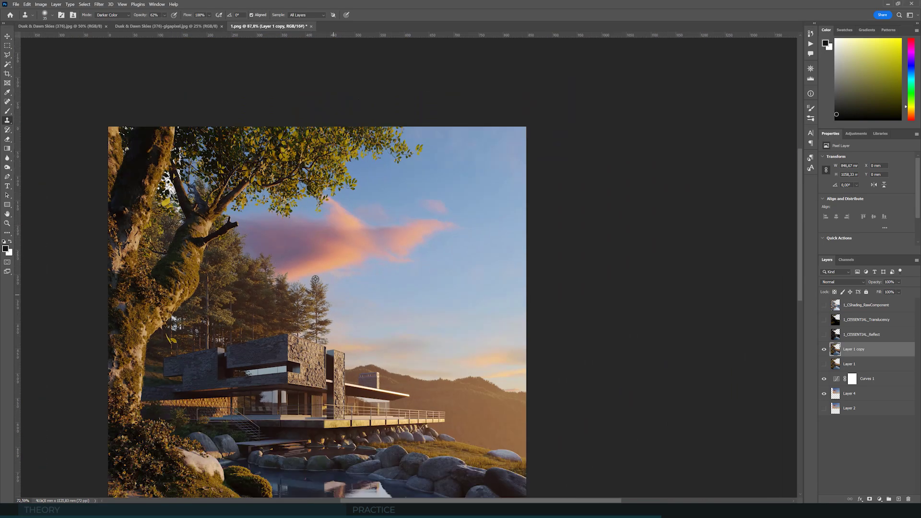
pyautogui.scroll(1, 405, 150)
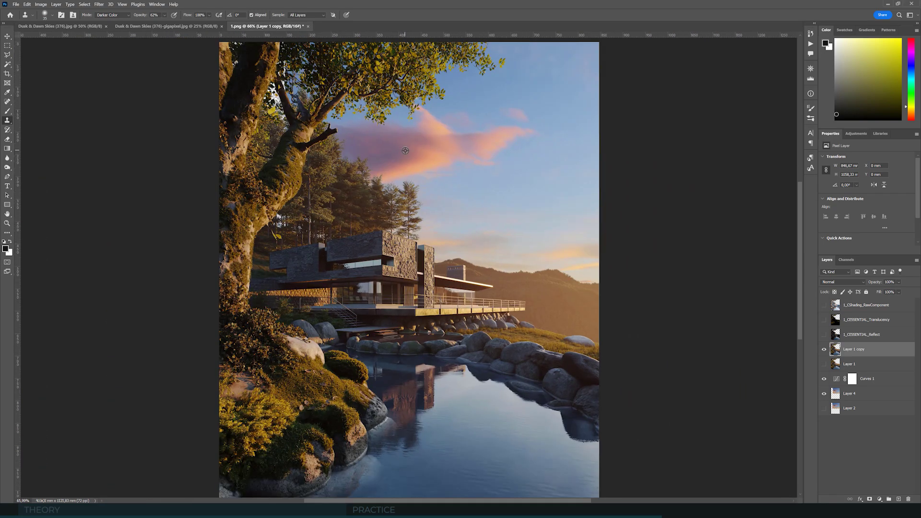
pyautogui.scroll(-1, 405, 151)
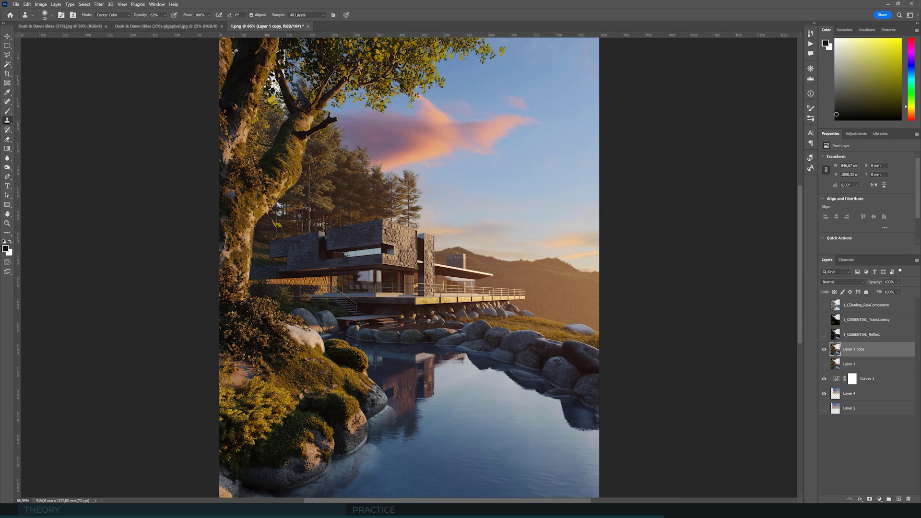
pyautogui.scroll(-2, 394, 260)
pyautogui.scroll(2, 393, 259)
pyautogui.click(7, 37)
pyautogui.hotkey('ctrl', '-')
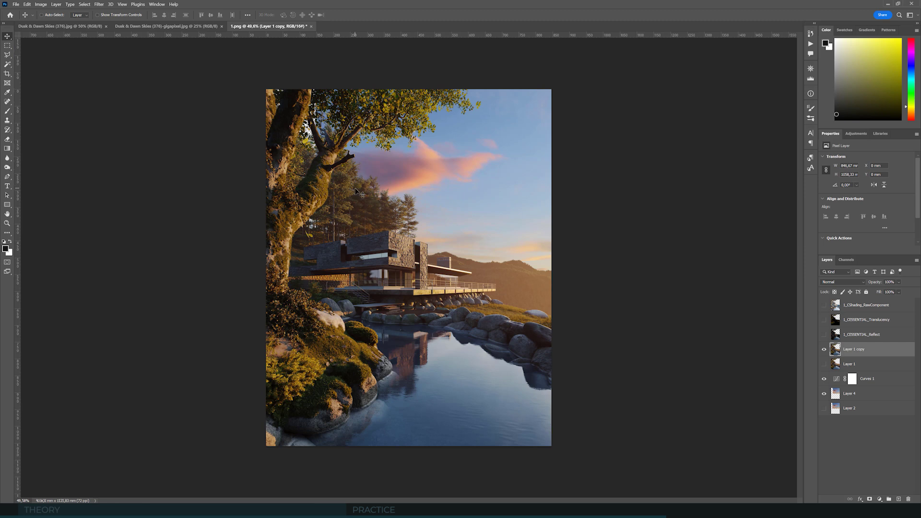
# Hide Layer 1 copy and Layer 1 to reveal the sky, and select Layer 4.
pyautogui.click(824, 349)
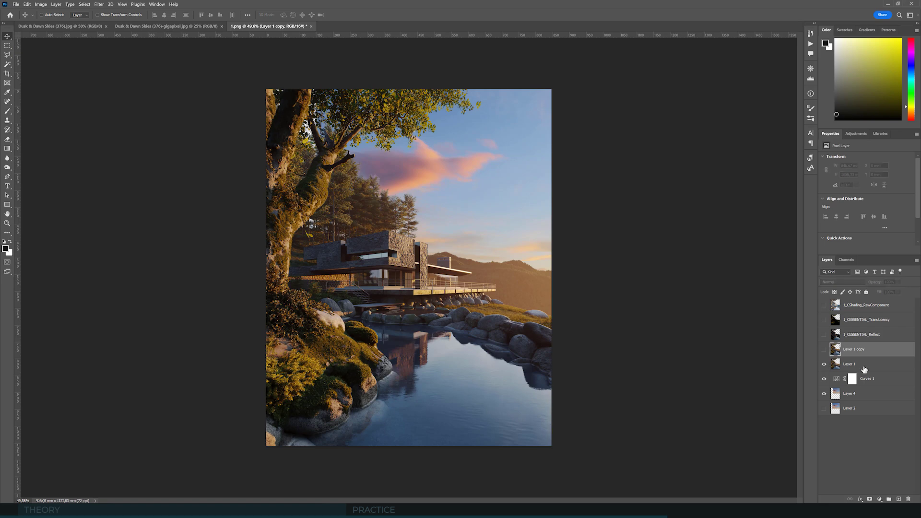
pyautogui.click(839, 364)
pyautogui.click(824, 364)
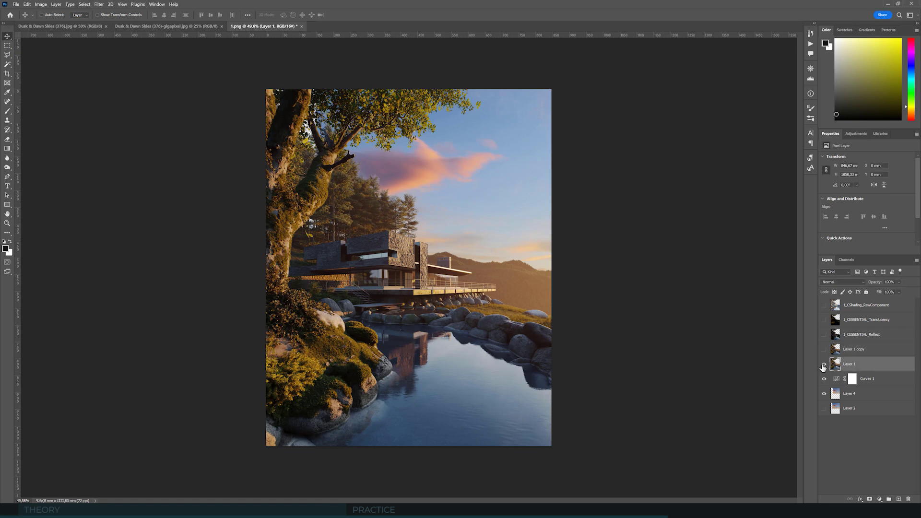
pyautogui.click(823, 365)
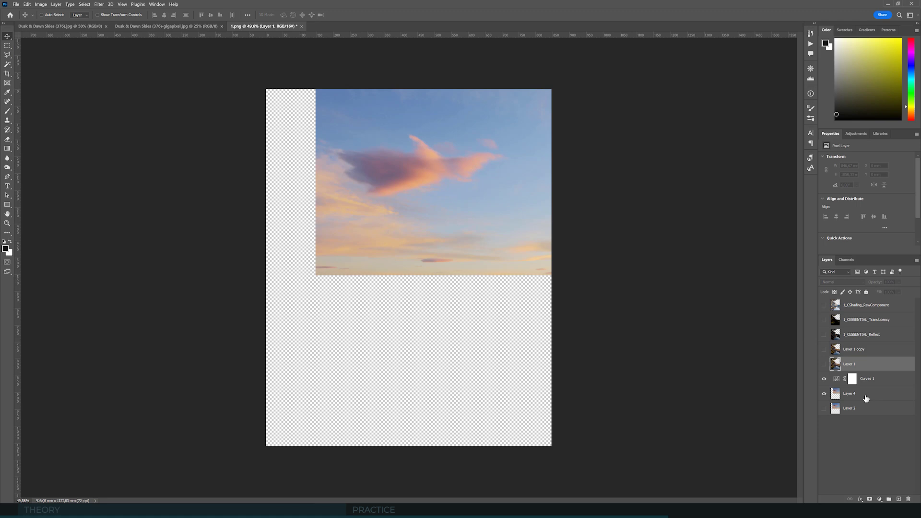
pyautogui.click(863, 395)
# Duplicate the Layer 4 sky, flip it horizontally, align the seam and merge it into Layer 4.
pyautogui.moveTo(440, 257); pyautogui.dragTo(426, 256)
pyautogui.click(27, 4)
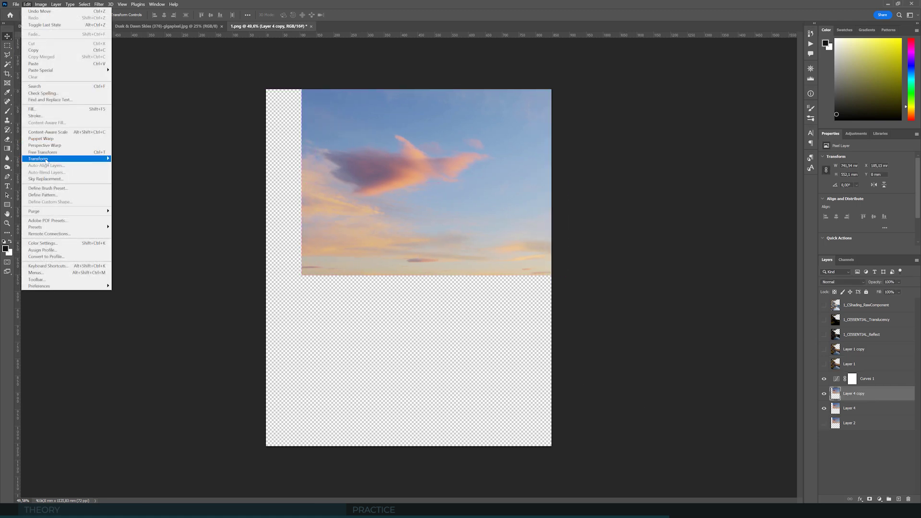
pyautogui.moveTo(48, 158)
pyautogui.click(139, 281)
pyautogui.moveTo(481, 200); pyautogui.dragTo(256, 192)
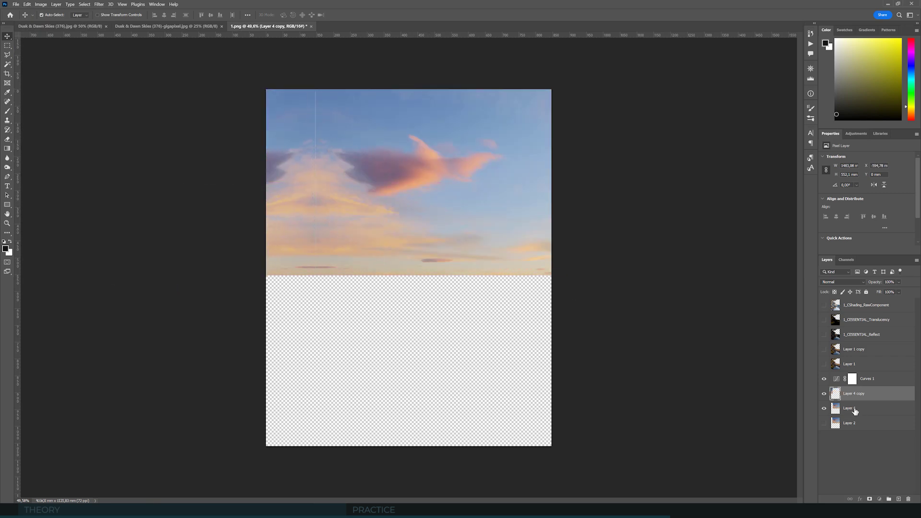
pyautogui.keyDown('shift'); pyautogui.click(856, 408); pyautogui.keyUp('shift')
pyautogui.hotkey('ctrl', 'e')
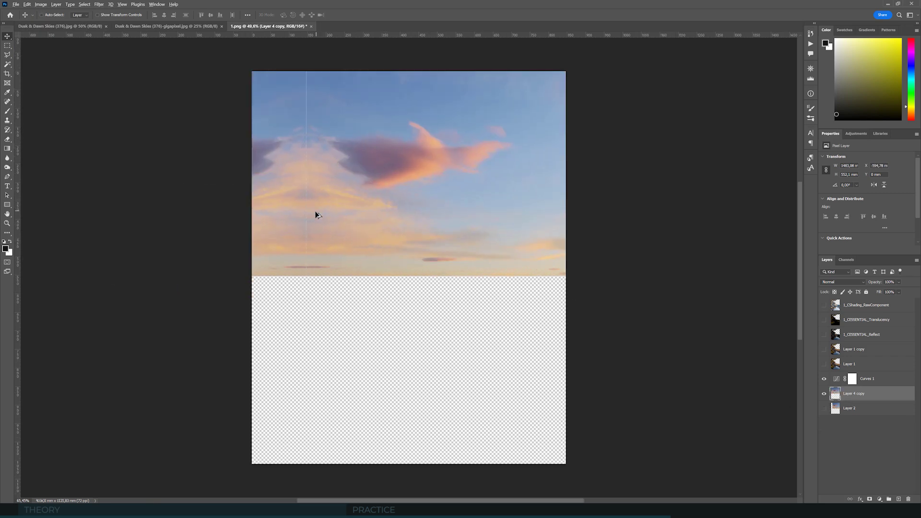
pyautogui.scroll(10, 283, 292)
pyautogui.hotkey('ctrl', 'z')
pyautogui.scroll(1, 303, 325)
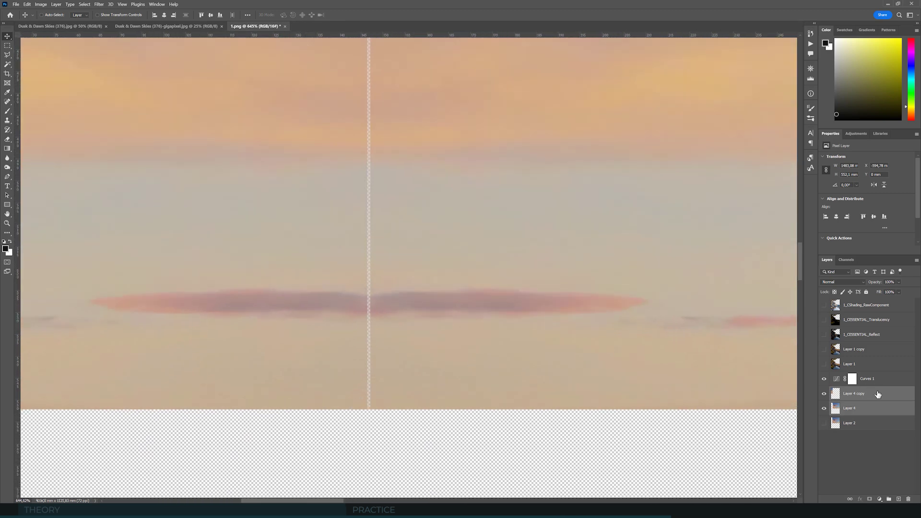
pyautogui.moveTo(357, 354); pyautogui.dragTo(361, 350)
pyautogui.hotkey('ctrl', 'e')
pyautogui.scroll(-12, 386, 337)
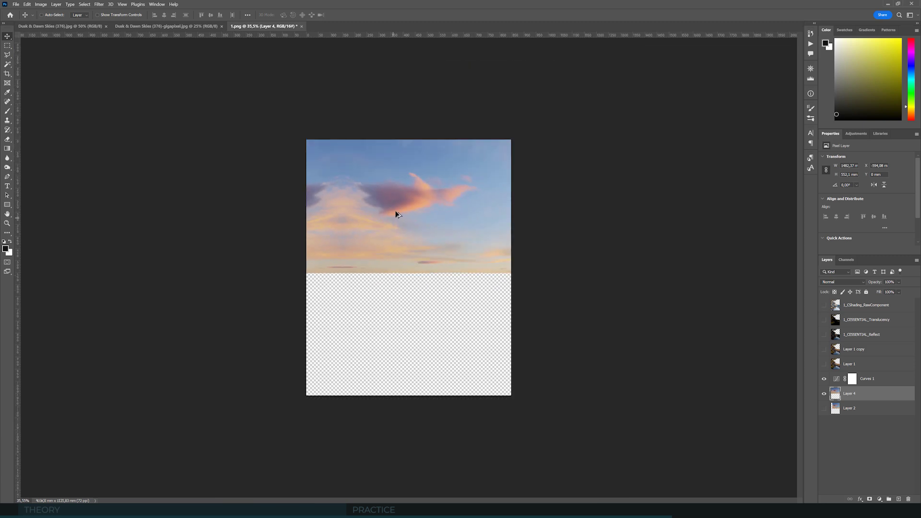
# Duplicate the wide sky, flip it vertically, place it below as a reflection and merge.
pyautogui.moveTo(396, 214); pyautogui.dragTo(396, 240)
pyautogui.click(27, 4)
pyautogui.moveTo(53, 161)
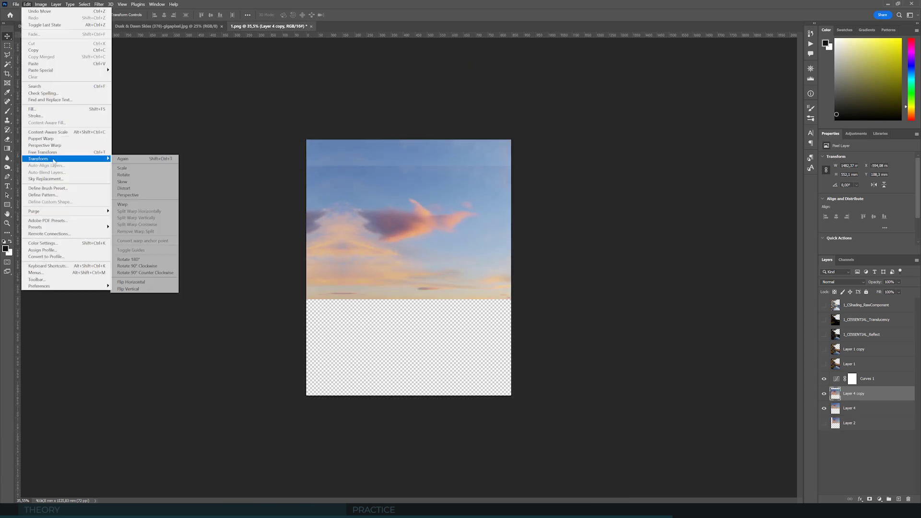
pyautogui.click(144, 288)
pyautogui.moveTo(438, 194); pyautogui.dragTo(440, 293)
pyautogui.scroll(12, 440, 297)
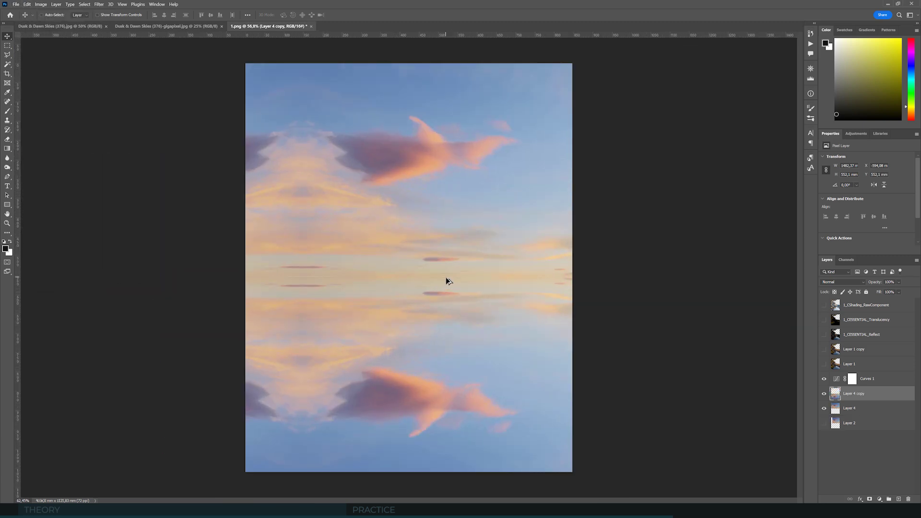
pyautogui.hotkey('ctrl', 'e')
pyautogui.scroll(-10, 444, 283)
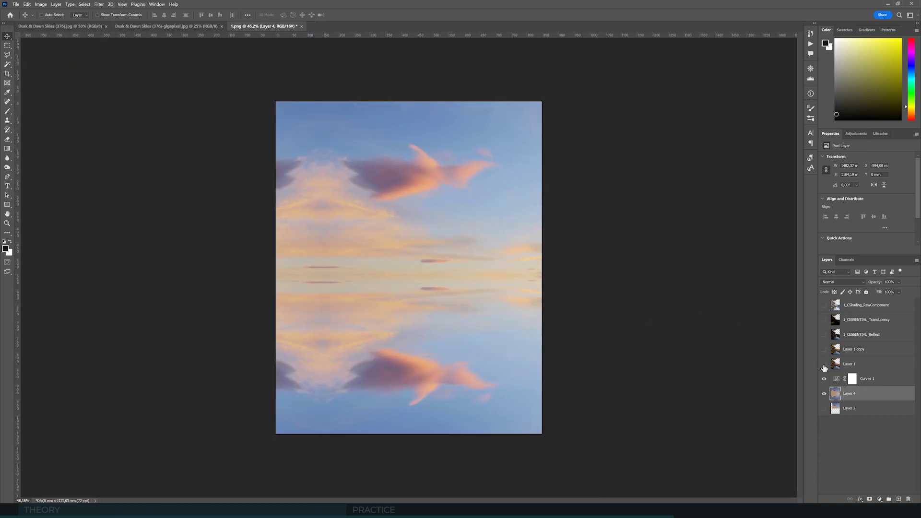
# Show the Layer 1 house render again and zoom out to view the whole composition.
pyautogui.click(824, 365)
pyautogui.scroll(1, 320, 124)
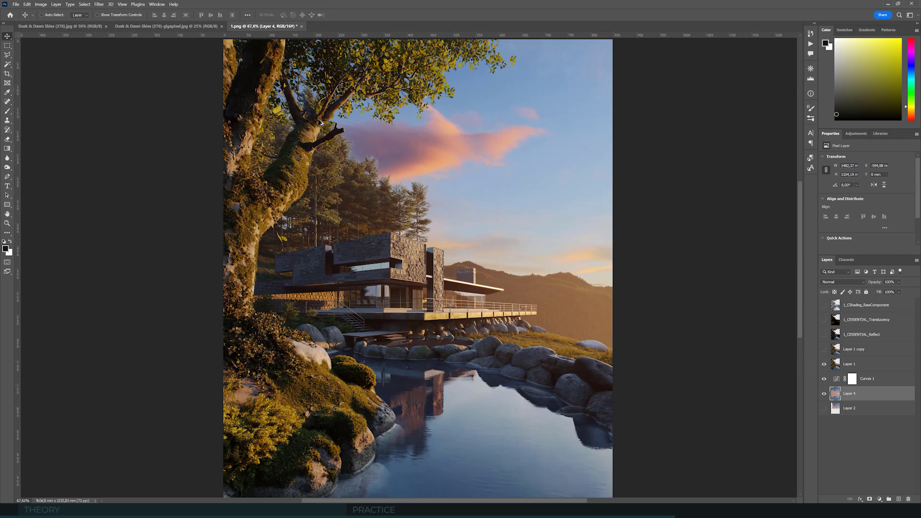
pyautogui.scroll(2, 319, 124)
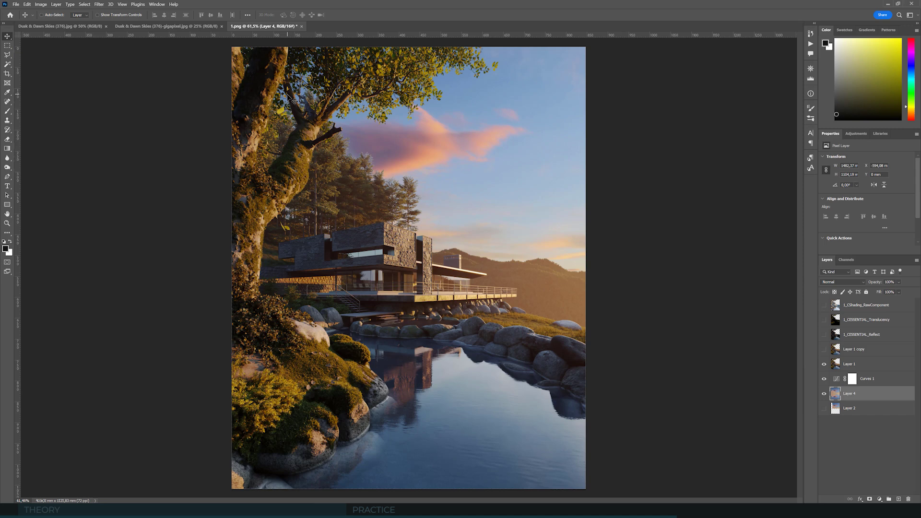
pyautogui.hotkey('ctrl', '-')
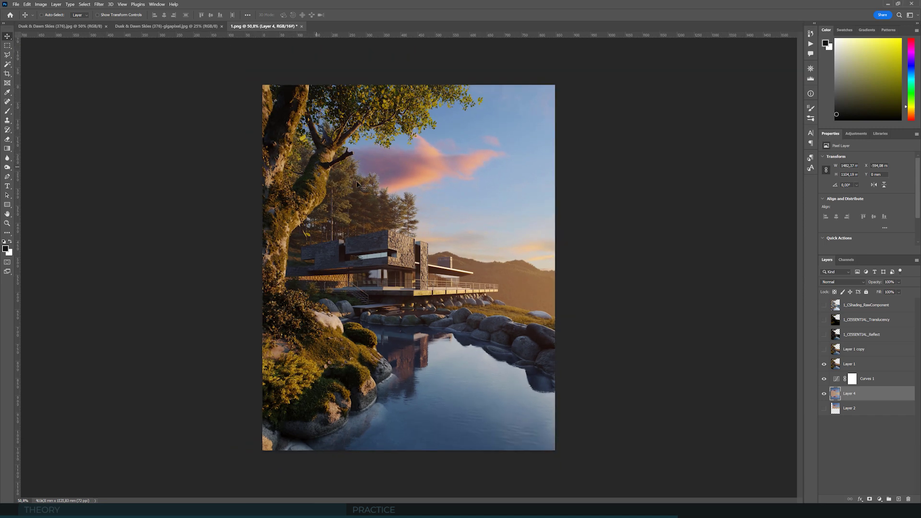
# Hide Layer 1 and save the sky alone as backplate JPEG, accepting the JPEG quality settings.
pyautogui.click(825, 365)
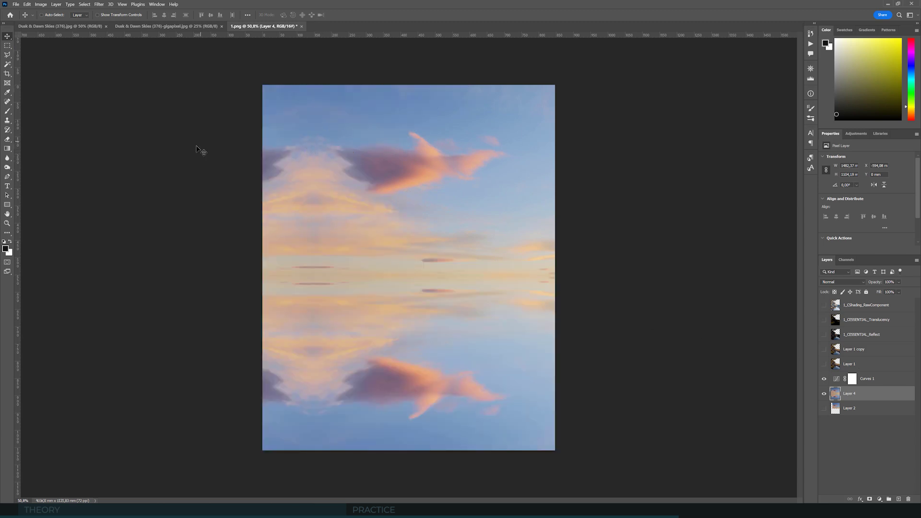
pyautogui.click(16, 5)
pyautogui.click(34, 90)
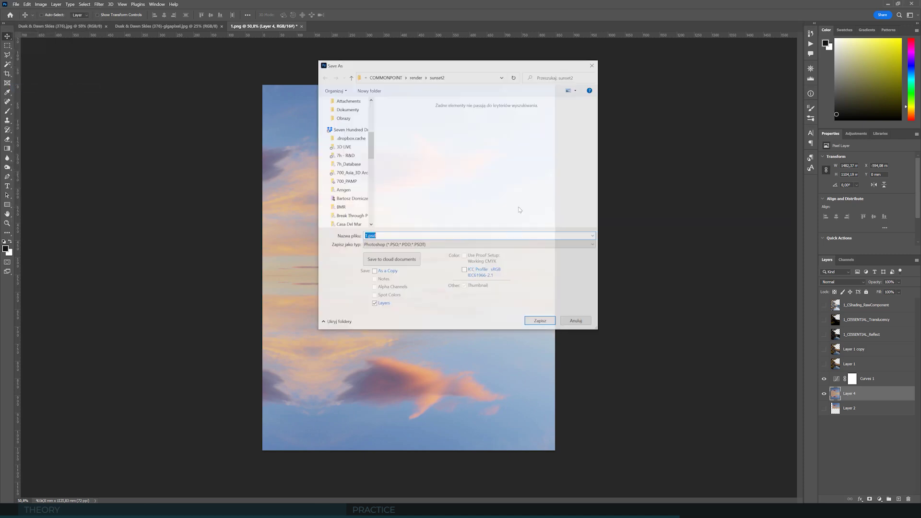
pyautogui.click(433, 244)
pyautogui.click(405, 283)
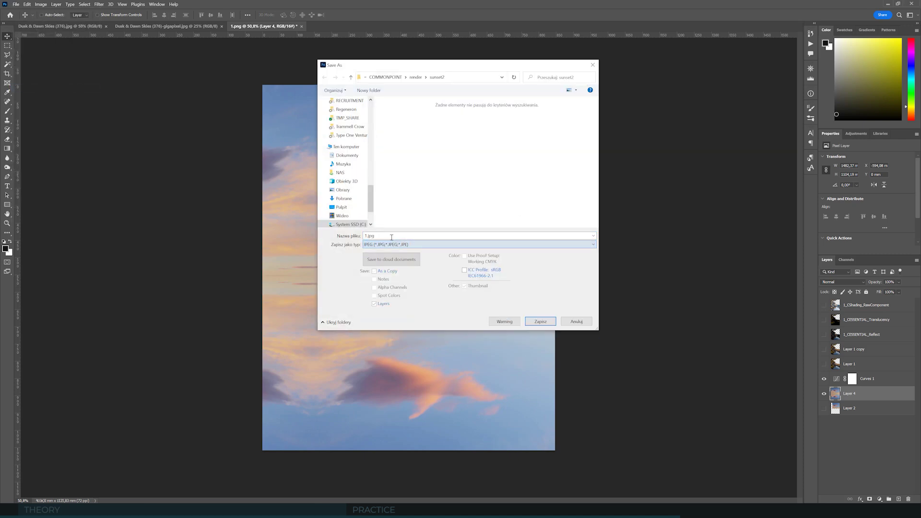
pyautogui.doubleClick(391, 236)
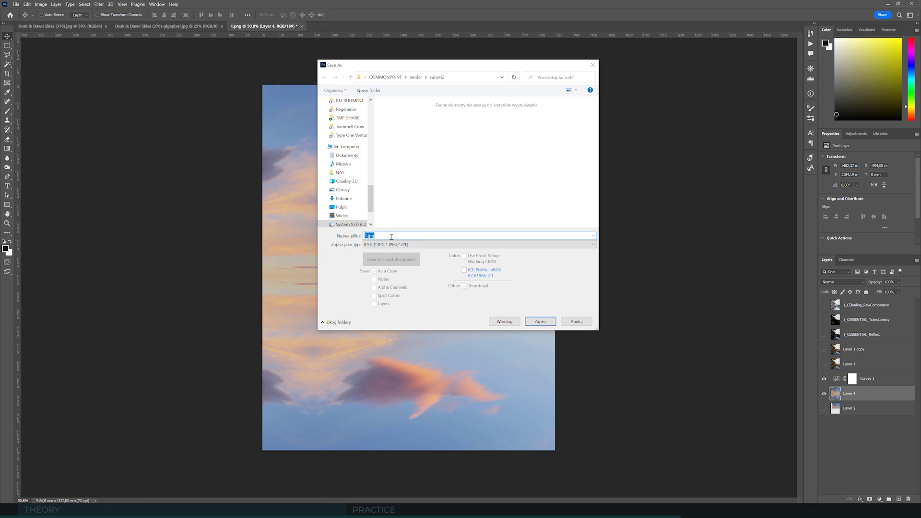
pyautogui.click(382, 245)
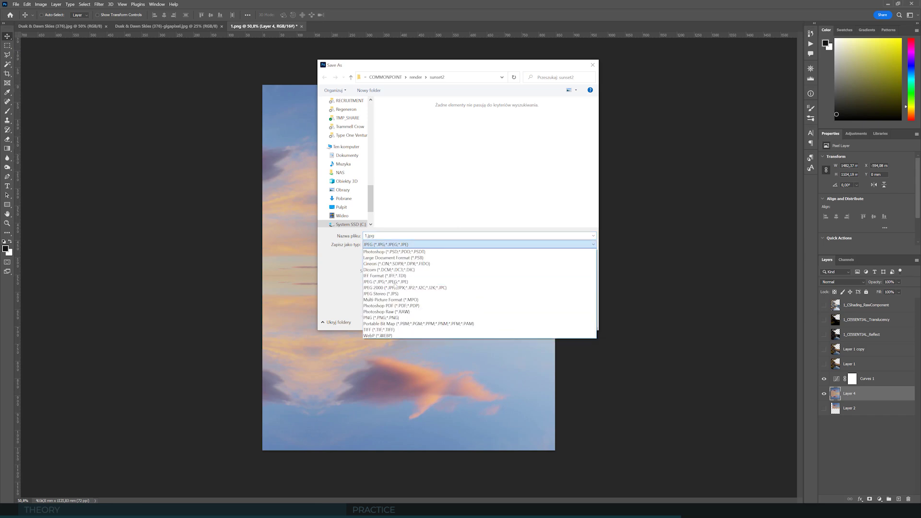
pyautogui.click(386, 236)
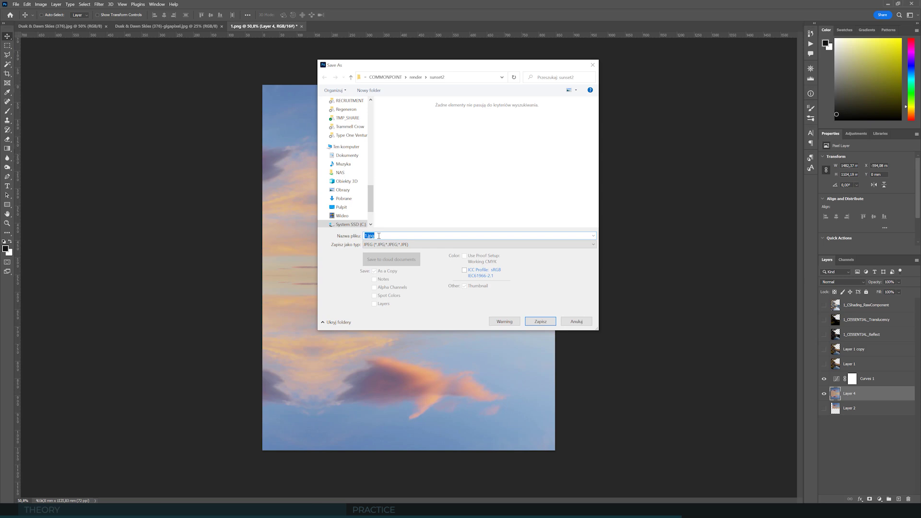
pyautogui.write('backplate')
pyautogui.press('Return')
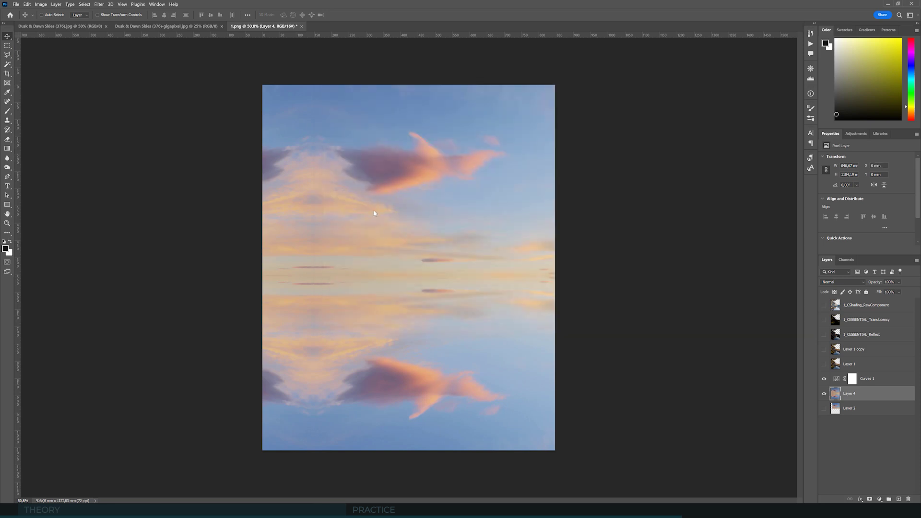
pyautogui.click(500, 134)
# In 3ds Max, load backplate.jpg from the render > sunset2 folder as the Corona Bitmap image.
pyautogui.click(173, 478)
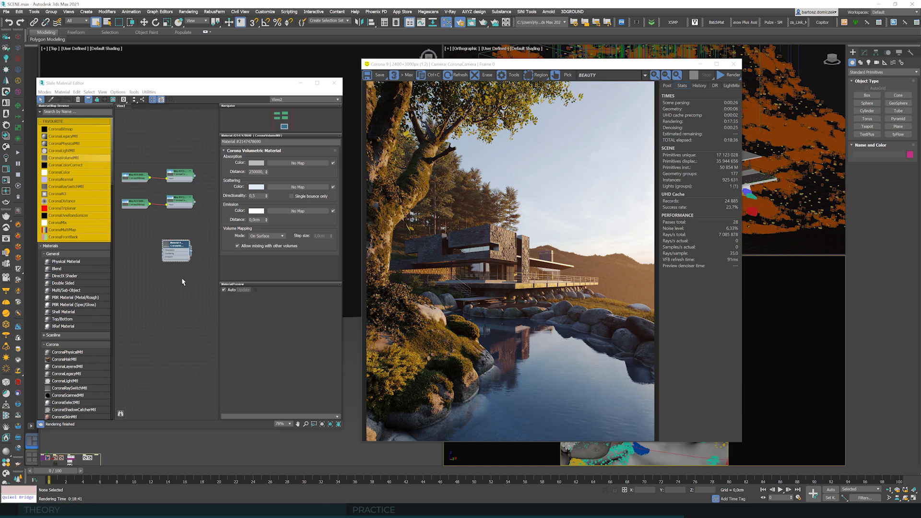
pyautogui.scroll(-5, 182, 282)
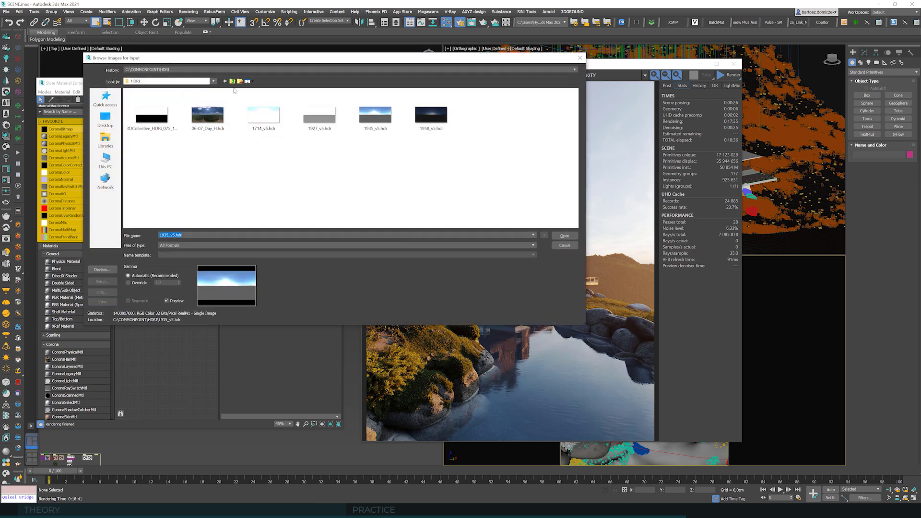
pyautogui.click(231, 83)
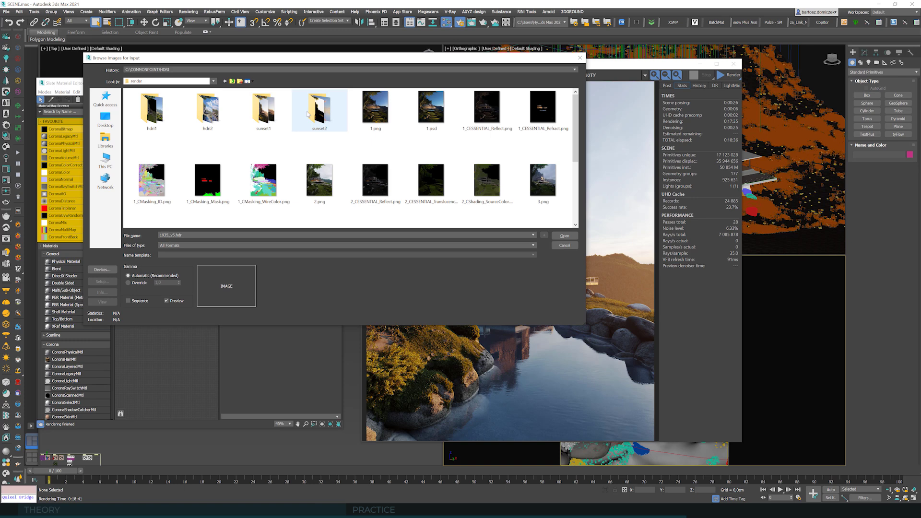
pyautogui.doubleClick(313, 109)
pyautogui.doubleClick(375, 107)
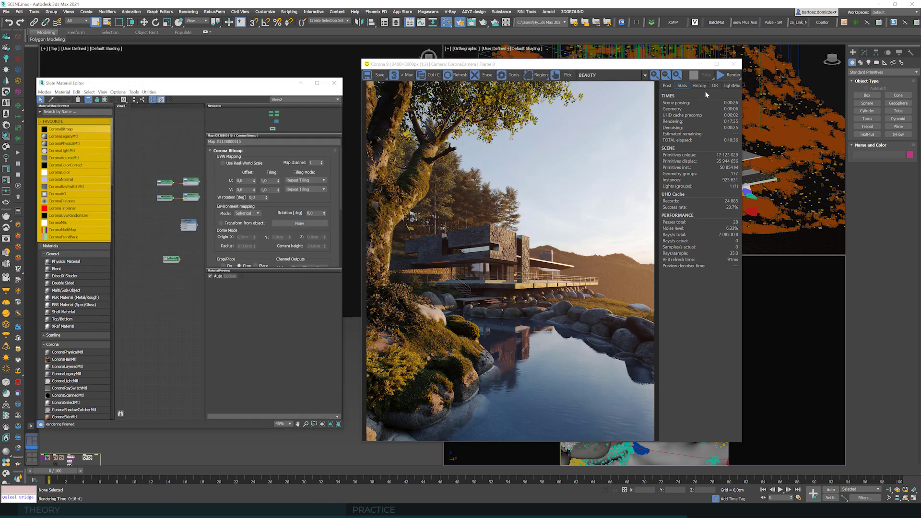
# Hide the !Assets_HighPoly layer and unhide !Assets_LowPoly in the Layer Explorer.
pyautogui.click(396, 23)
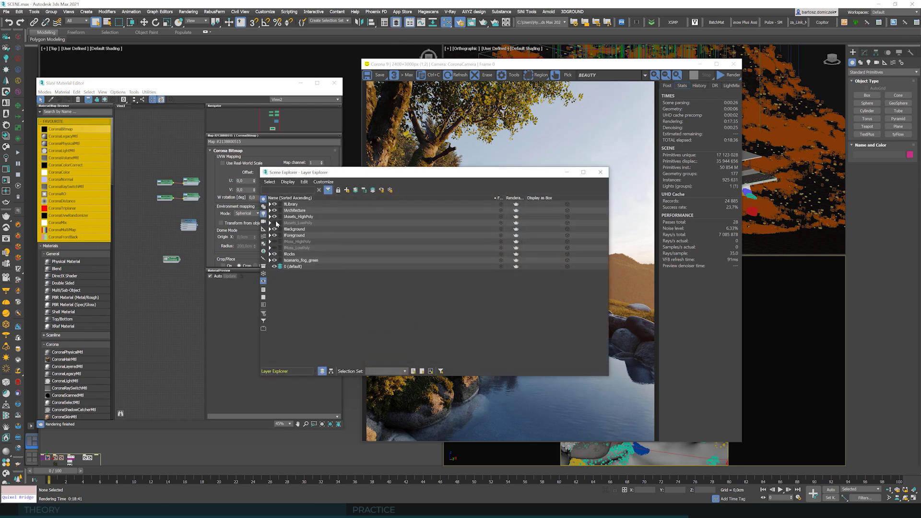
pyautogui.click(274, 217)
pyautogui.click(274, 222)
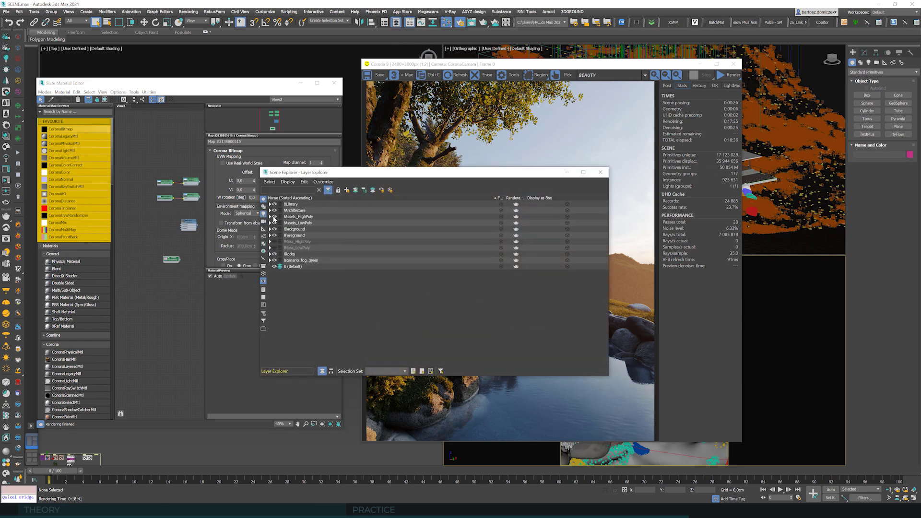
pyautogui.click(606, 173)
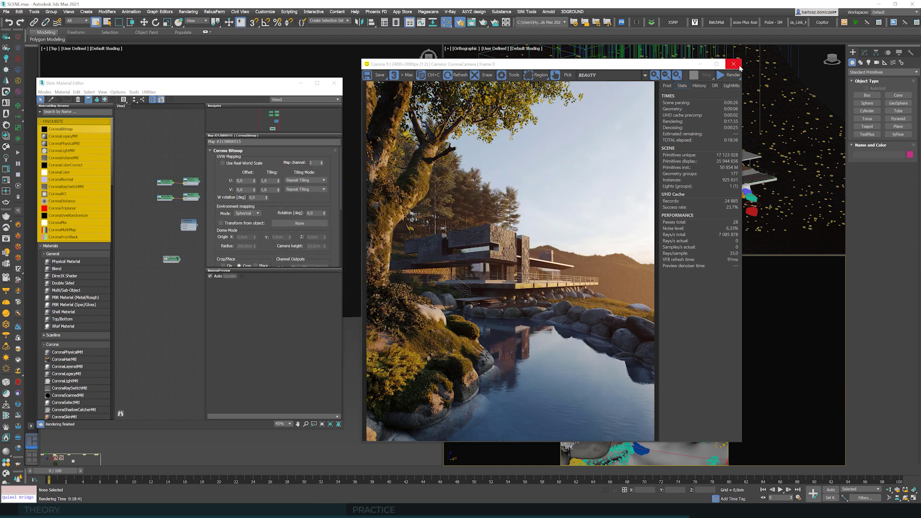
# Close the frame buffer, show Render Setup's Common tab and start a fresh interactive render.
pyautogui.click(734, 64)
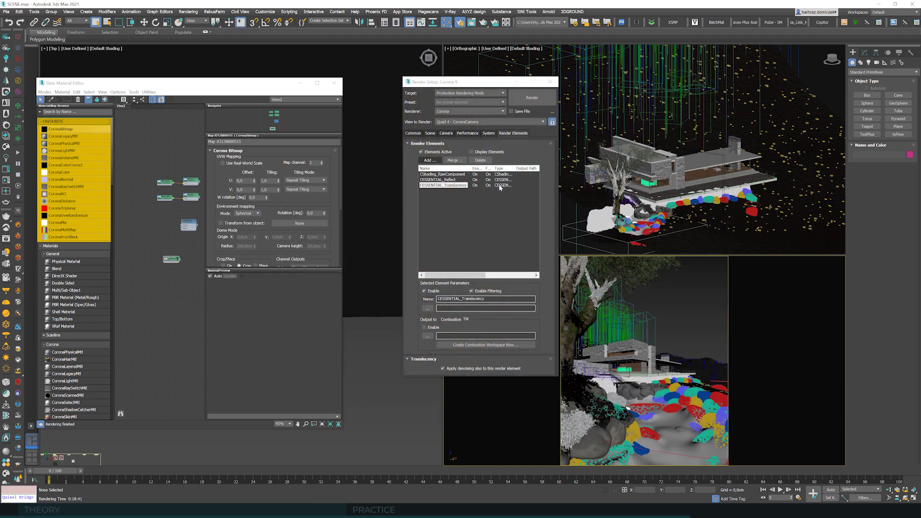
pyautogui.click(415, 134)
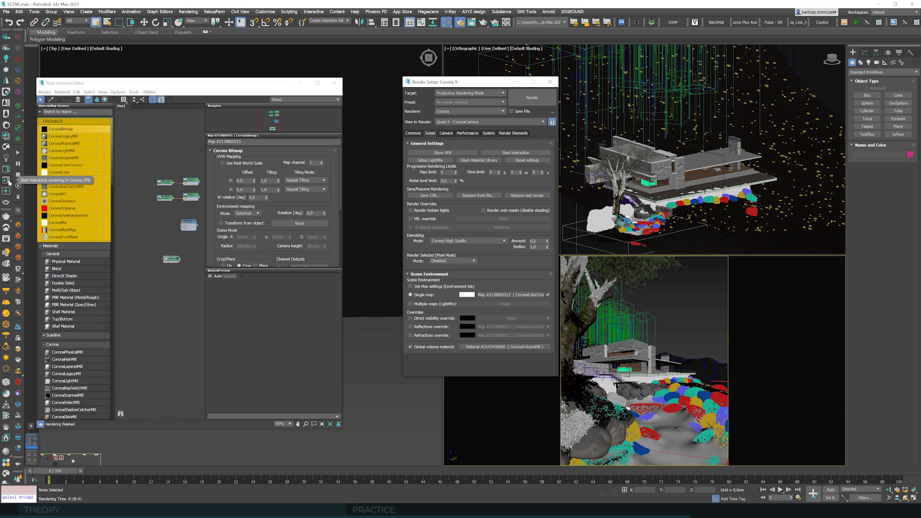
pyautogui.hotkey('shift', 'q')
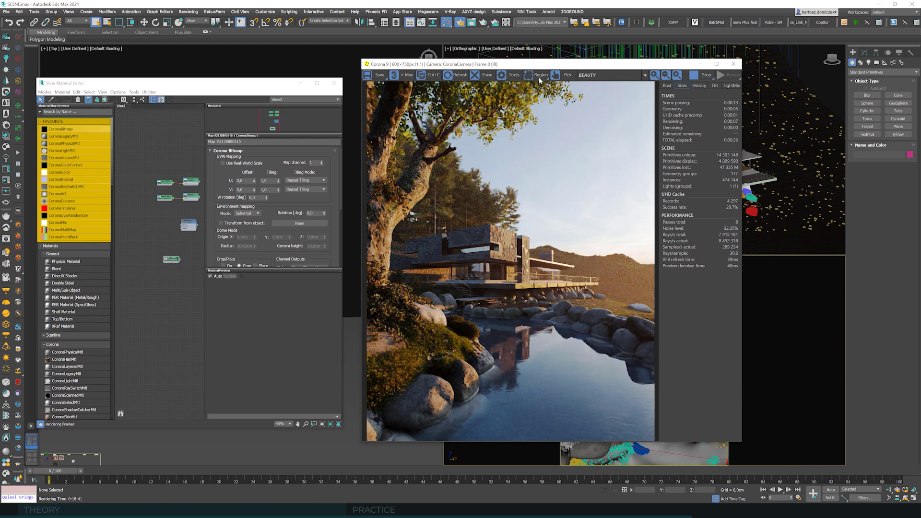
pyautogui.moveTo(539, 64); pyautogui.dragTo(645, 56)
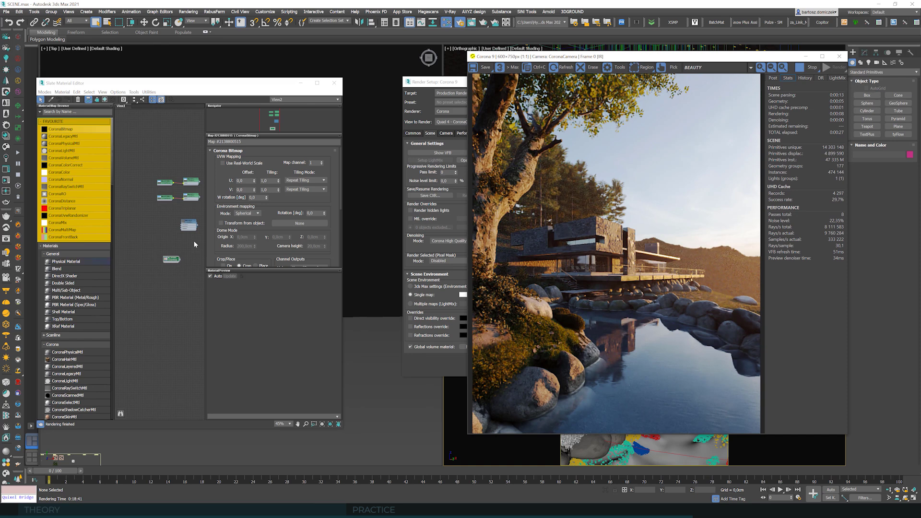
# Add a CoronaColorCorrect node after the backplate CoronaBitmap in the Slate editor.
pyautogui.scroll(6, 192, 247)
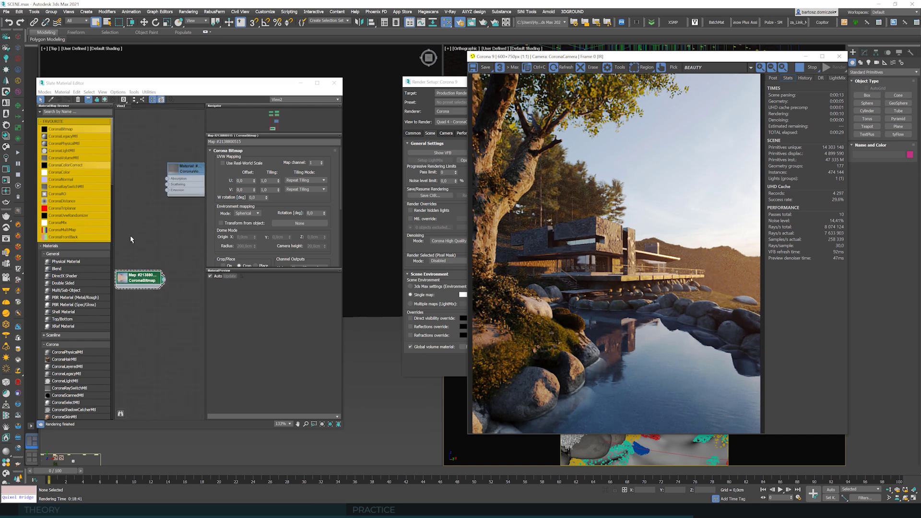
pyautogui.scroll(-2, 132, 240)
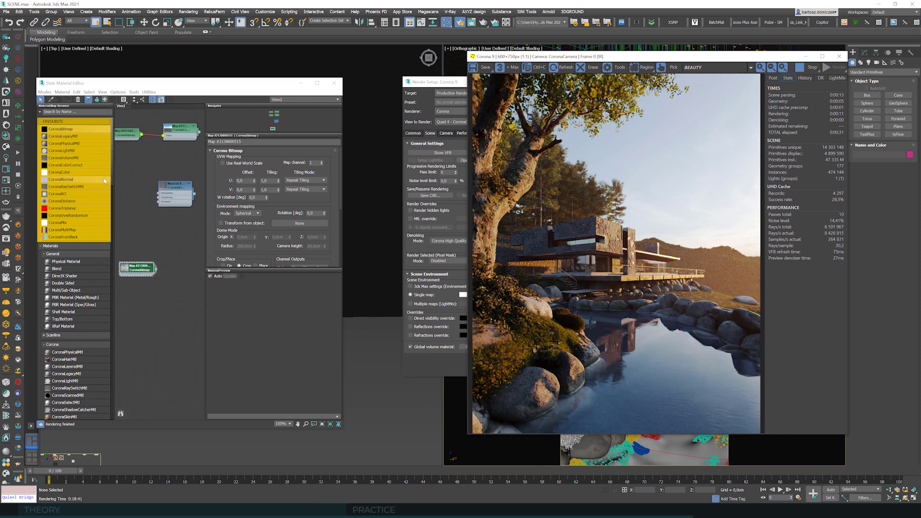
pyautogui.click(180, 269)
pyautogui.moveTo(156, 269); pyautogui.dragTo(163, 276)
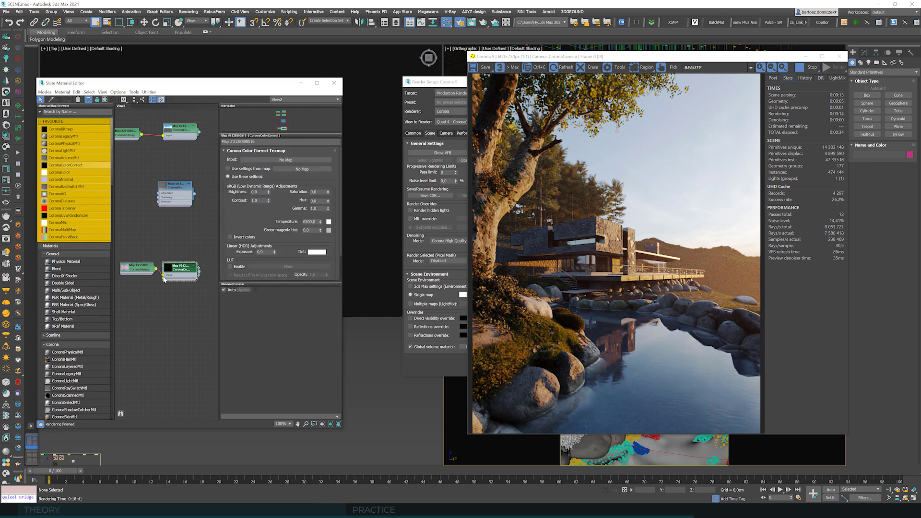
# Enable Direct visibility override and wire the color correct map into its slot as an instance.
pyautogui.moveTo(428, 86); pyautogui.dragTo(354, 89)
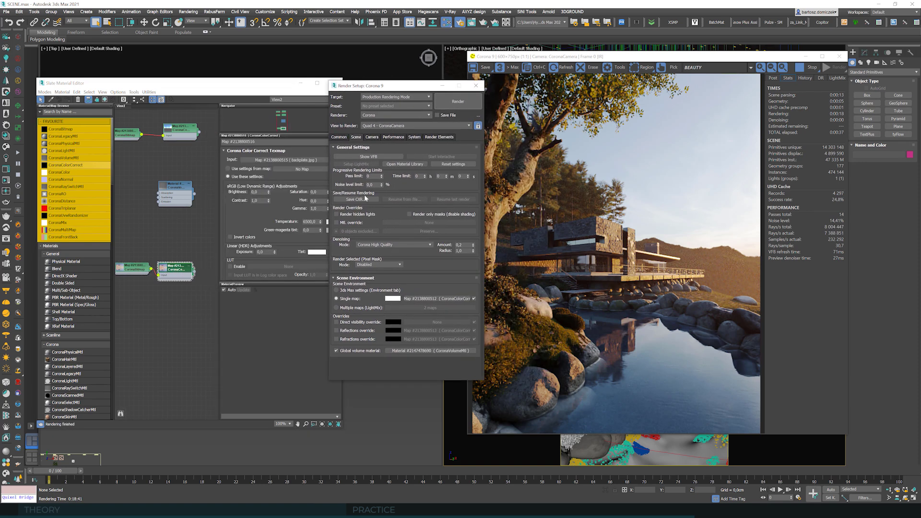
pyautogui.click(348, 323)
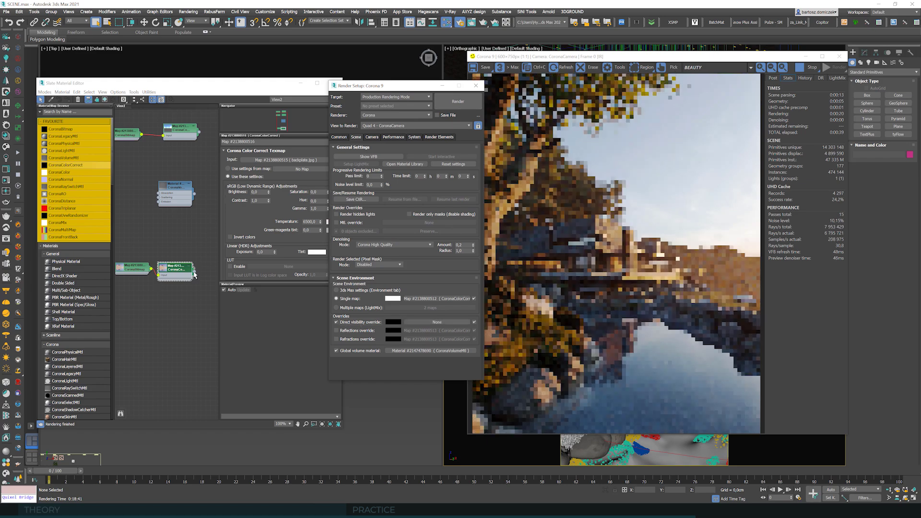
pyautogui.click(194, 274)
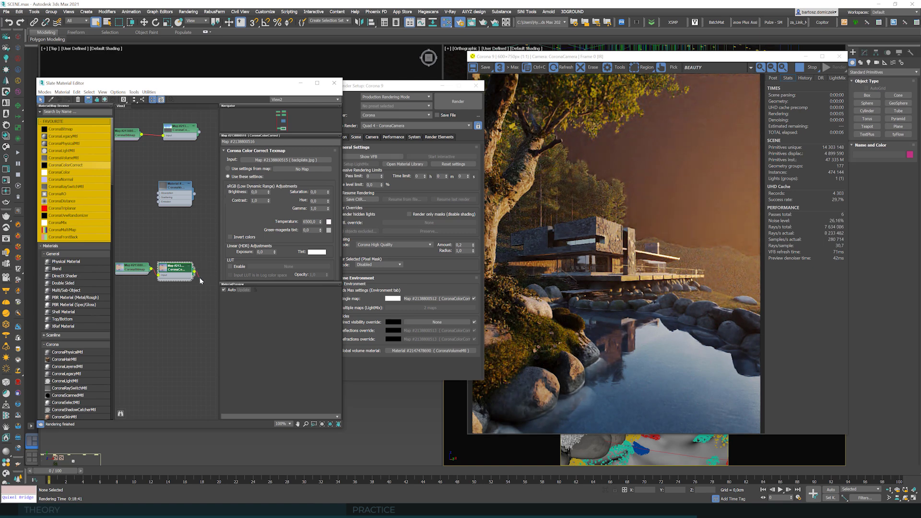
pyautogui.moveTo(200, 281); pyautogui.dragTo(442, 324)
pyautogui.click(391, 258)
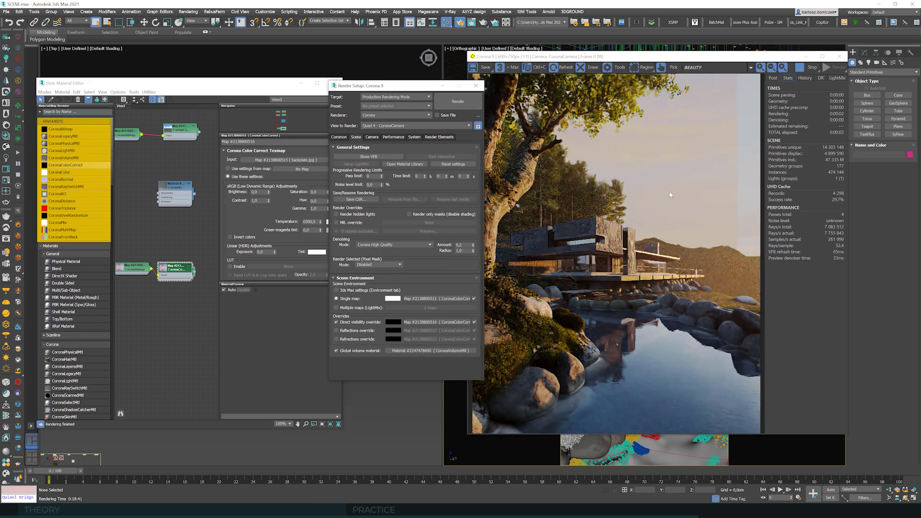
pyautogui.click(133, 269)
pyautogui.doubleClick(132, 269)
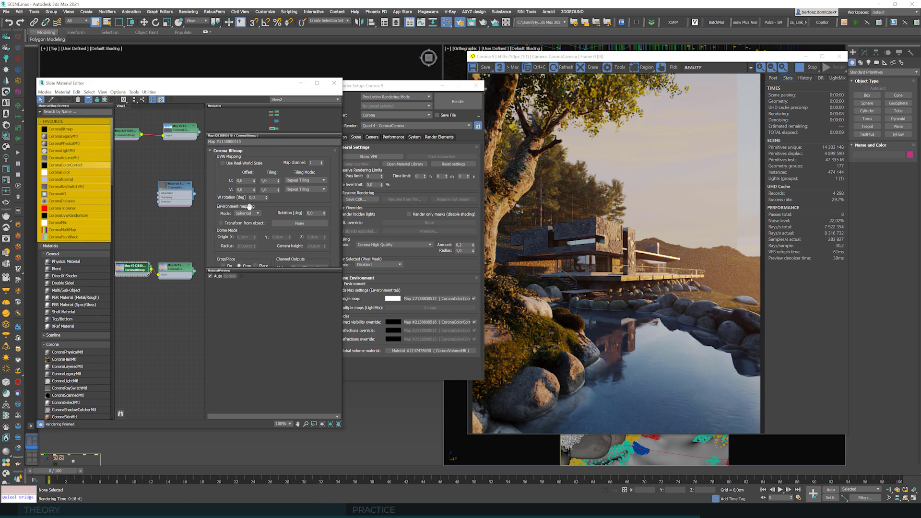
# Change the backplate bitmap's environment mapping mode from Spherical to Screen.
pyautogui.click(245, 213)
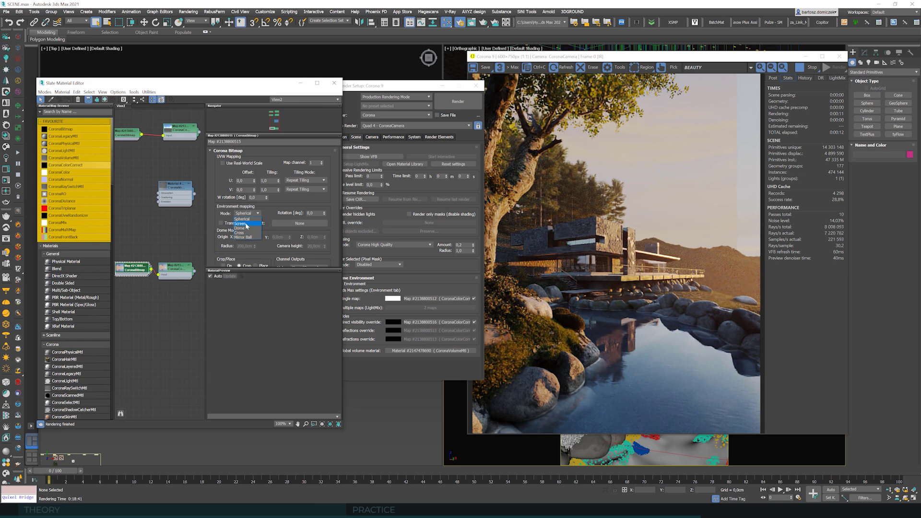
pyautogui.click(246, 224)
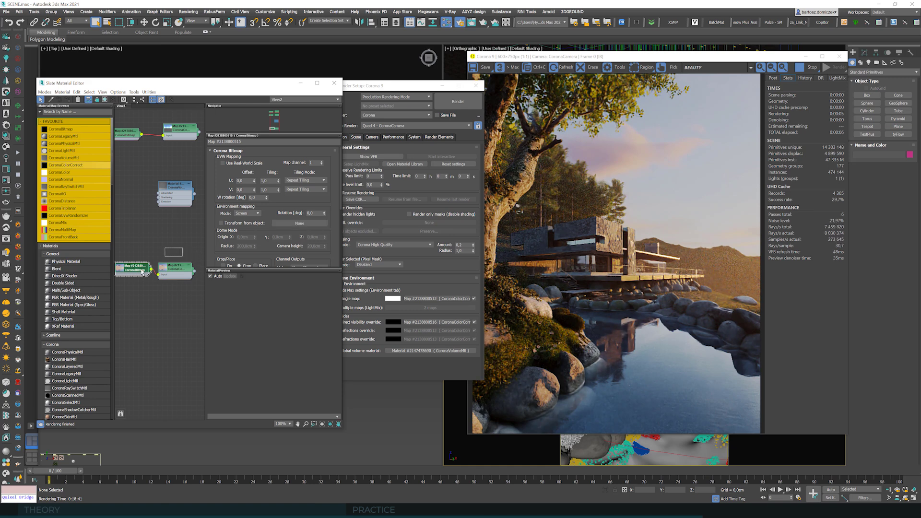
# Enable Reflections and Refractions overrides and wire the backplate's color correct map into the reflection slot.
pyautogui.moveTo(184, 247); pyautogui.dragTo(171, 302)
pyautogui.doubleClick(170, 301)
pyautogui.moveTo(409, 91); pyautogui.dragTo(421, 90)
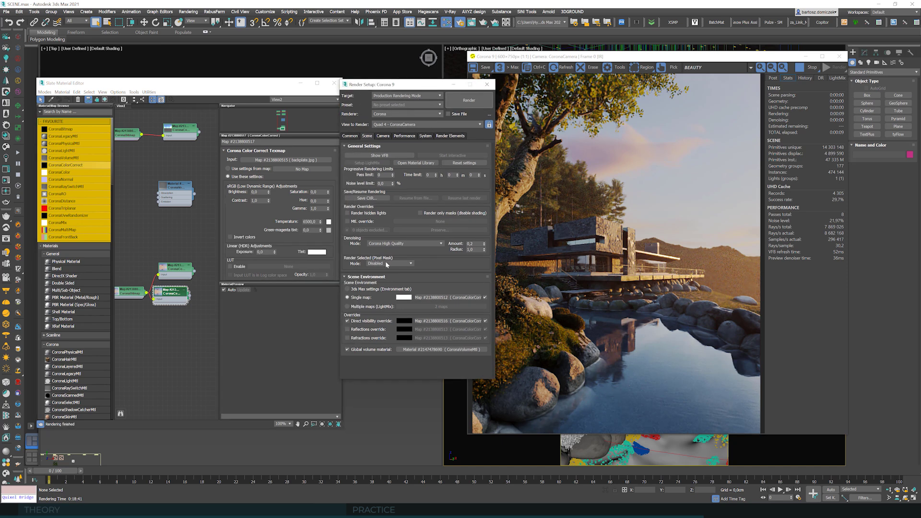
pyautogui.click(352, 336)
pyautogui.click(353, 331)
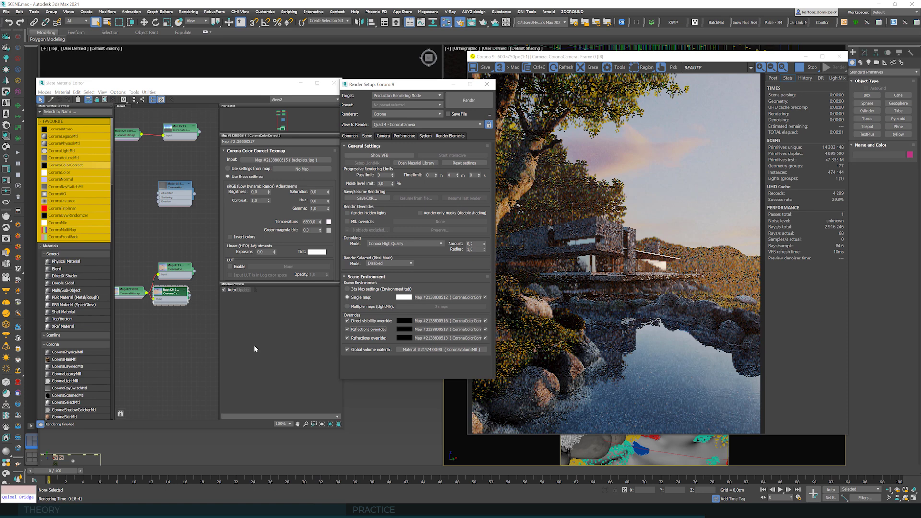
pyautogui.click(191, 299)
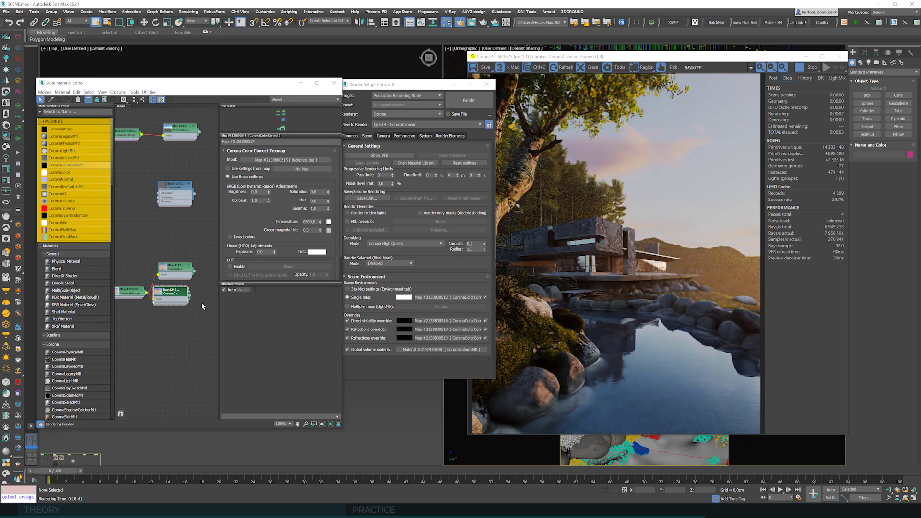
pyautogui.moveTo(189, 296); pyautogui.dragTo(439, 340)
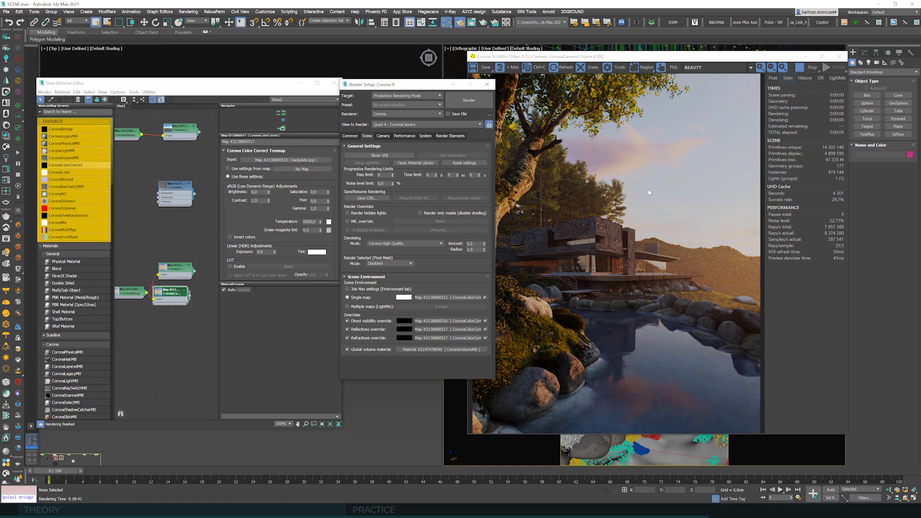
# In the VFB Post settings, turn Tone Curve and ACES OT off to compare, then re-enable both.
pyautogui.click(773, 78)
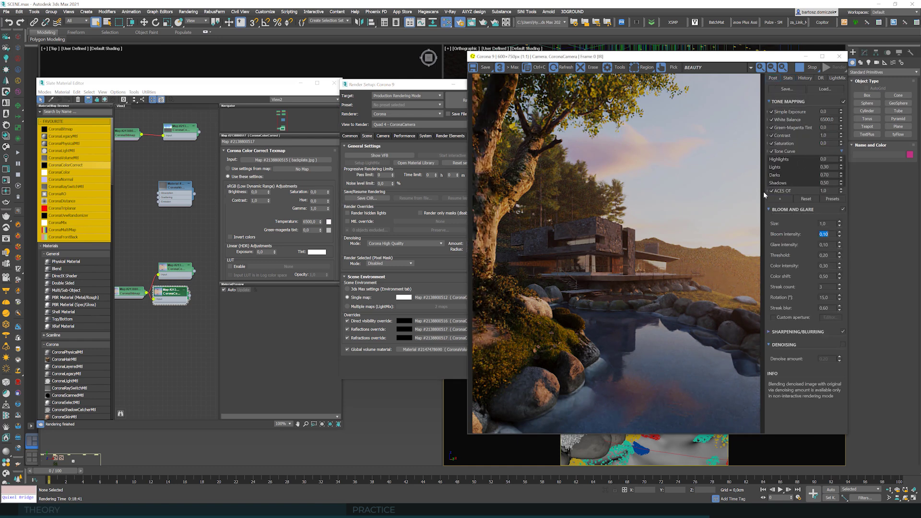
pyautogui.click(771, 152)
pyautogui.click(771, 191)
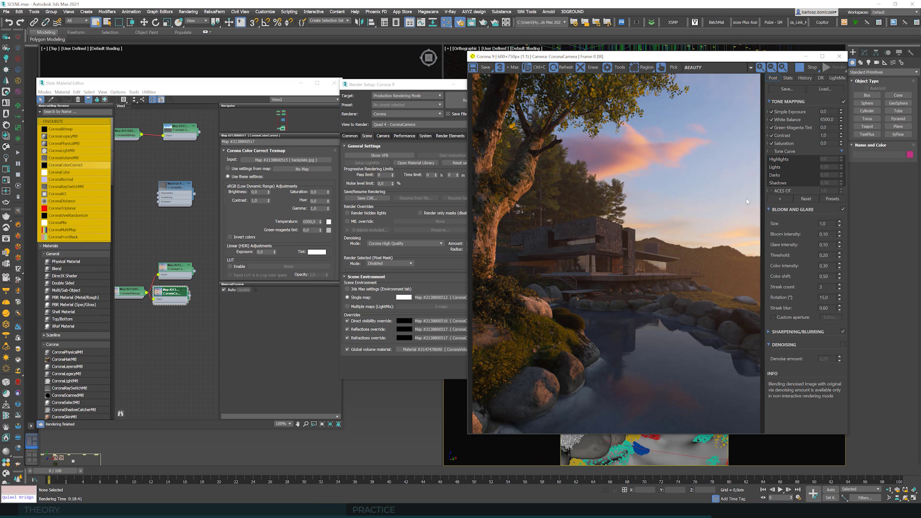
pyautogui.click(771, 190)
pyautogui.click(771, 152)
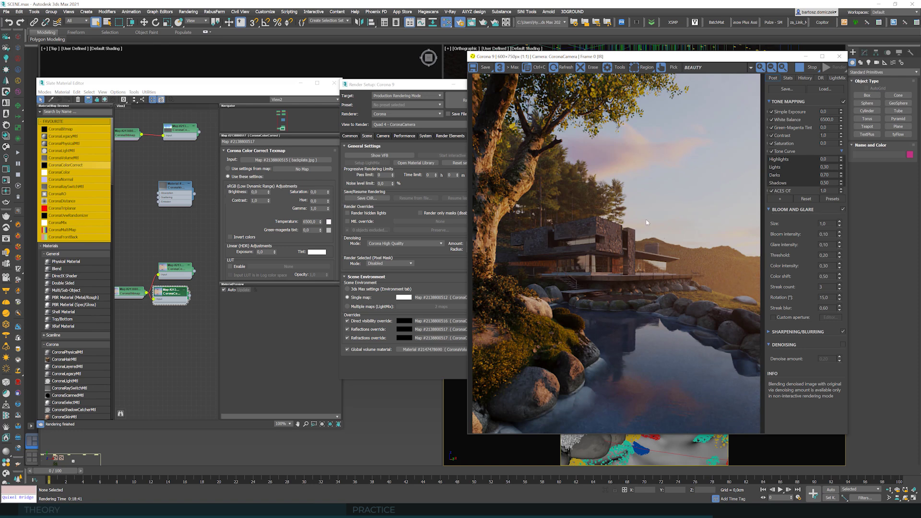
# Tidy the Slate nodes: move the lower nodes down and the backplate bitmap node up.
pyautogui.doubleClick(180, 270)
pyautogui.click(177, 300)
pyautogui.moveTo(177, 299); pyautogui.dragTo(181, 308)
pyautogui.moveTo(133, 283); pyautogui.dragTo(132, 291)
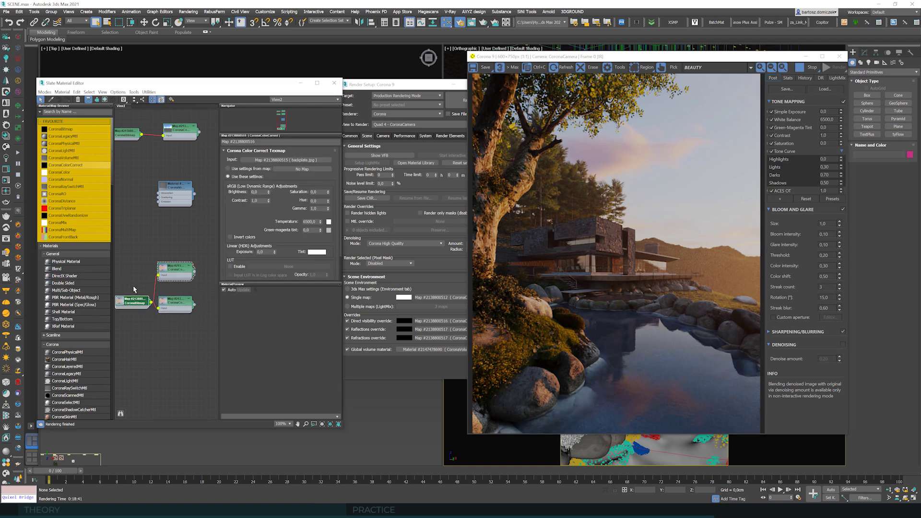
pyautogui.moveTo(129, 298); pyautogui.dragTo(130, 285)
pyautogui.click(180, 268)
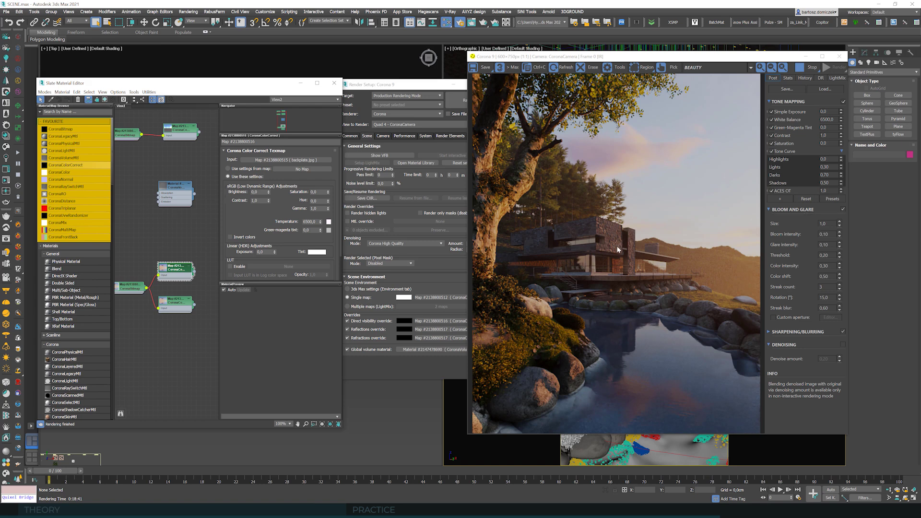
pyautogui.click(348, 329)
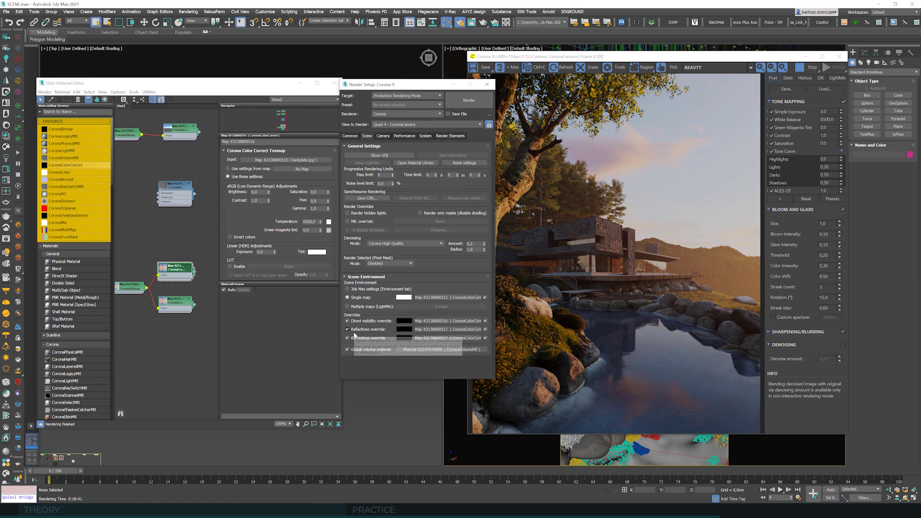
pyautogui.click(350, 338)
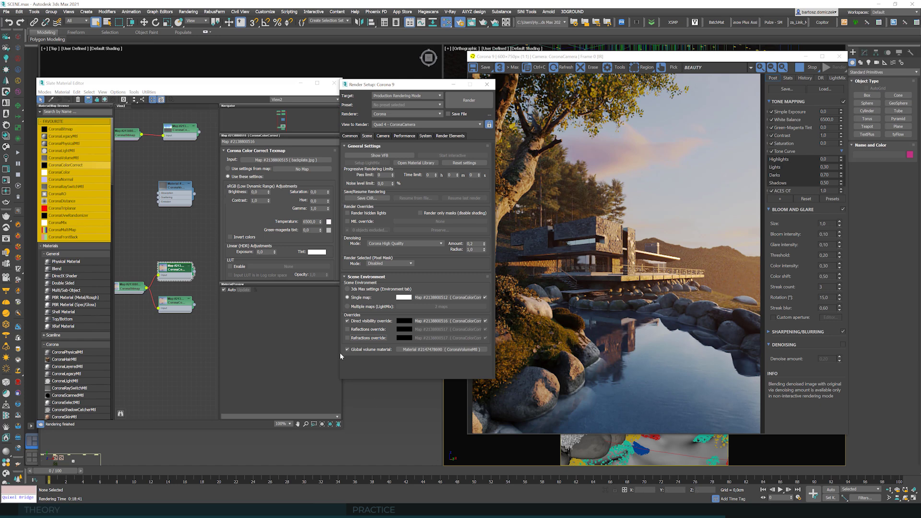
pyautogui.click(356, 330)
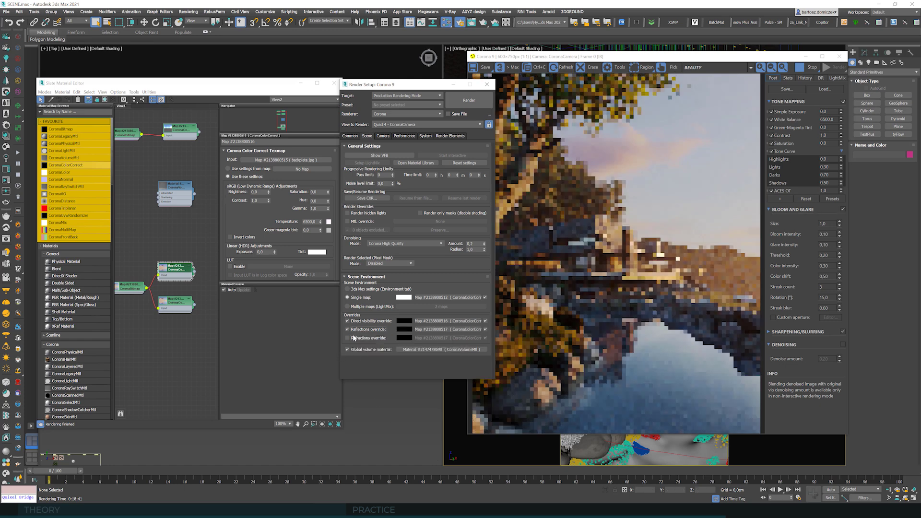
pyautogui.click(349, 338)
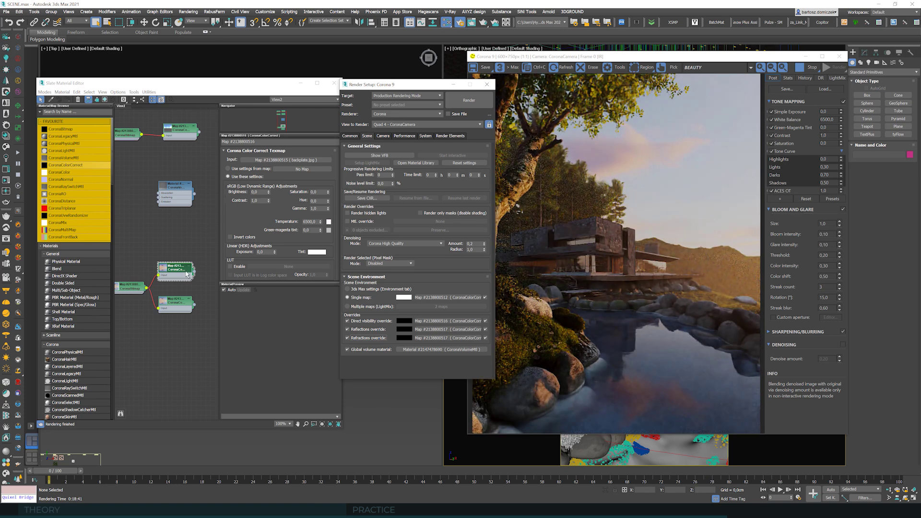
pyautogui.moveTo(142, 284); pyautogui.dragTo(129, 285)
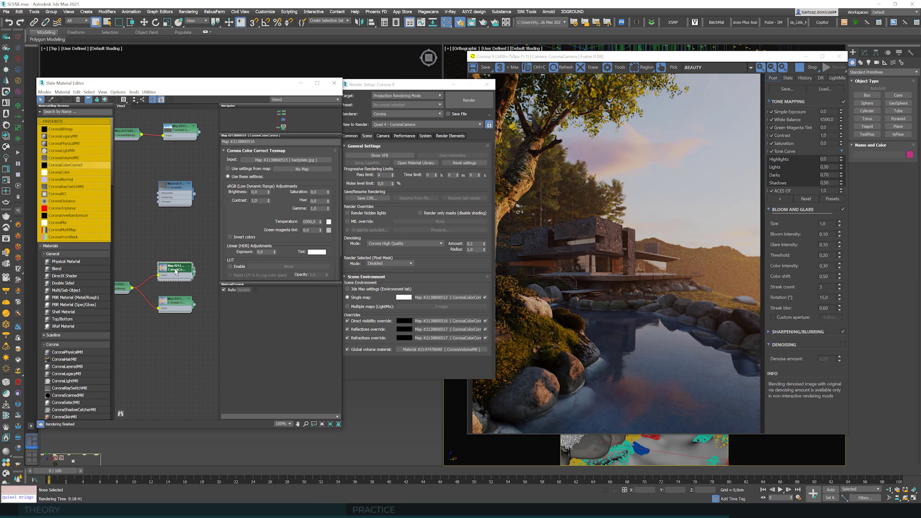
# Set Gamma to 0,8, point reflection/refraction overrides to the first color correct map, then set Gamma to 0,7.
pyautogui.doubleClick(313, 209)
pyautogui.write('0,8')
pyautogui.press('Tab')
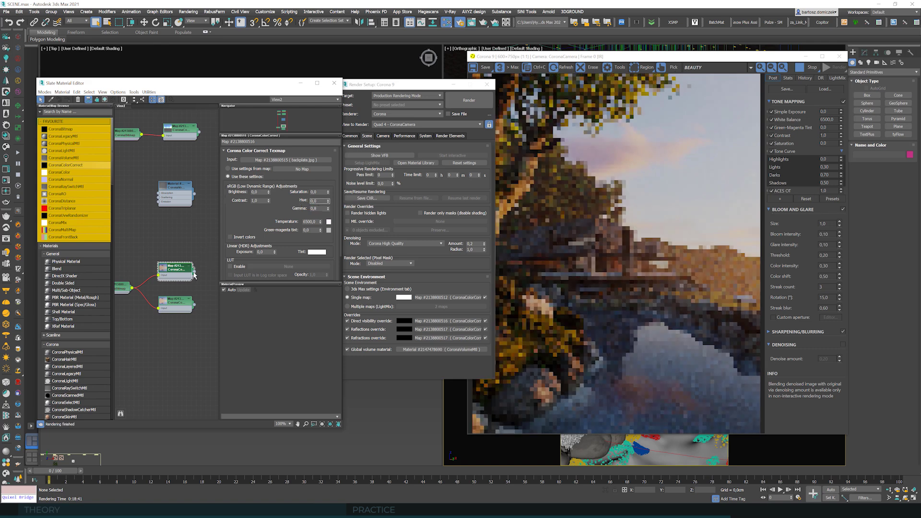
pyautogui.click(435, 331)
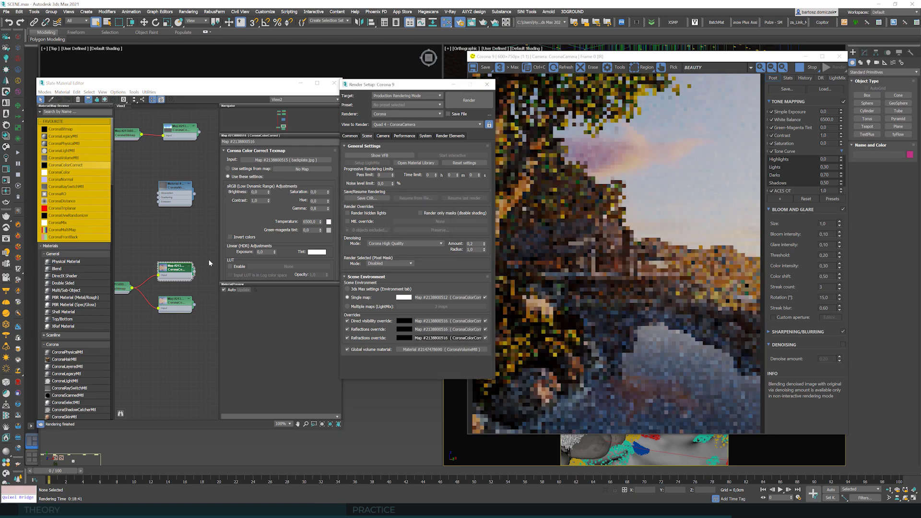
pyautogui.click(181, 270)
pyautogui.click(319, 207)
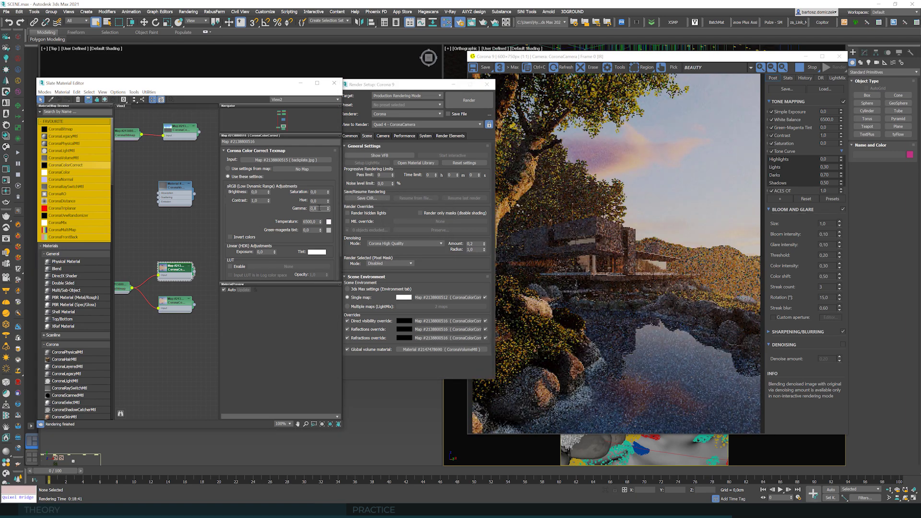
pyautogui.write('0,7')
pyautogui.click(319, 201)
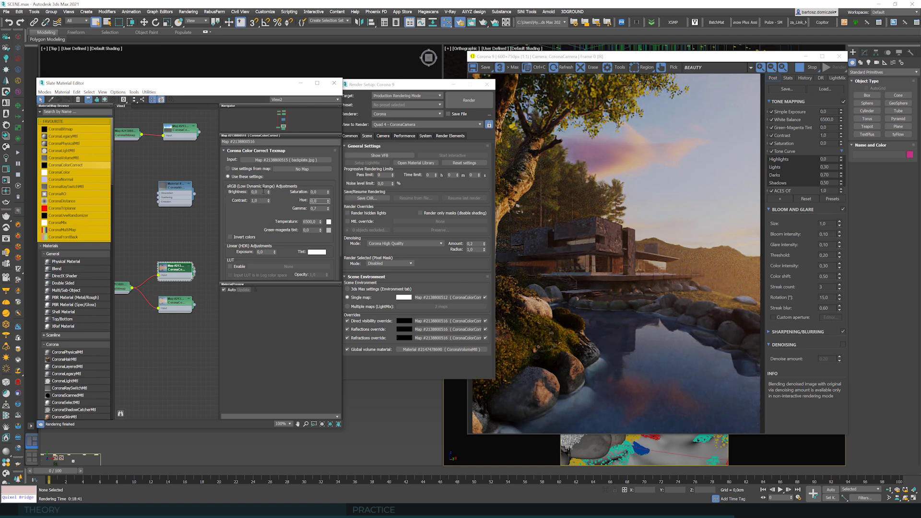
# Try backplate Brightness 0,3, settle on 0,2, check the render, then close the VFB.
pyautogui.click(254, 191)
pyautogui.write('0,3')
pyautogui.press('Tab')
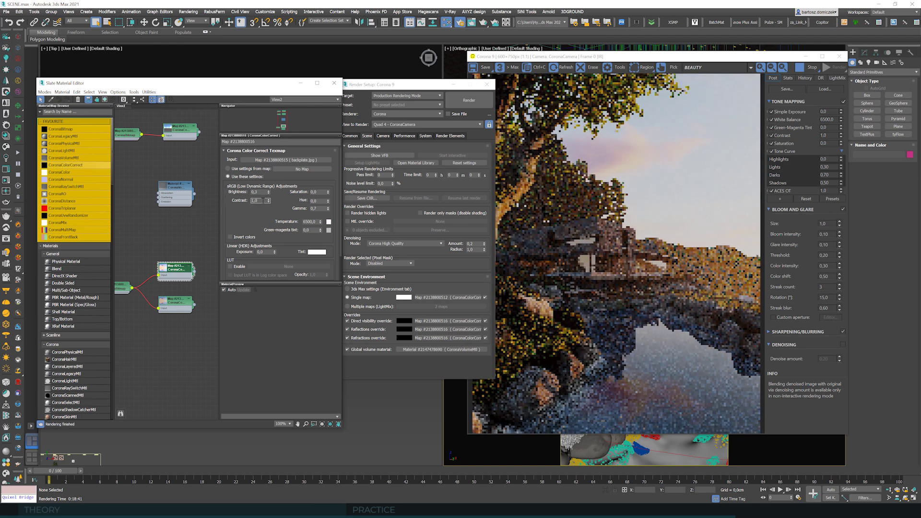
pyautogui.hotkey('shift', 'Tab')
pyautogui.write('0,2')
pyautogui.click(650, 371)
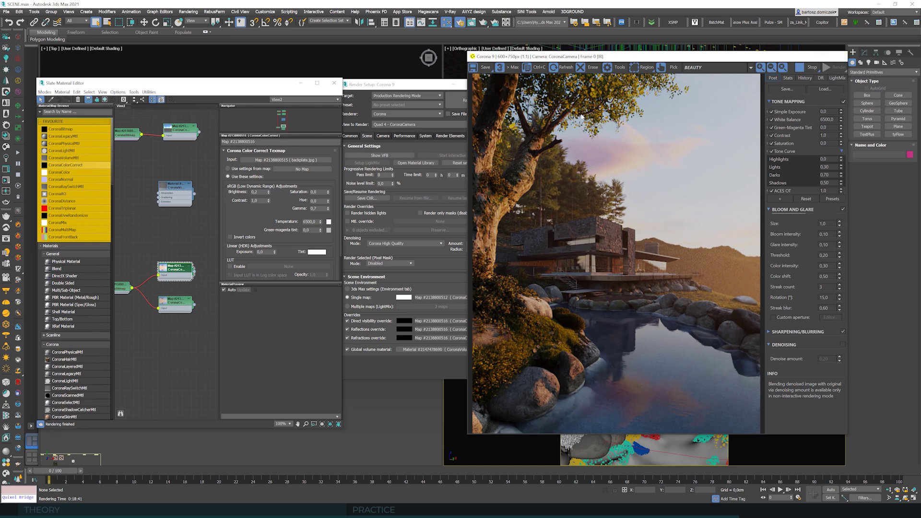
pyautogui.click(839, 56)
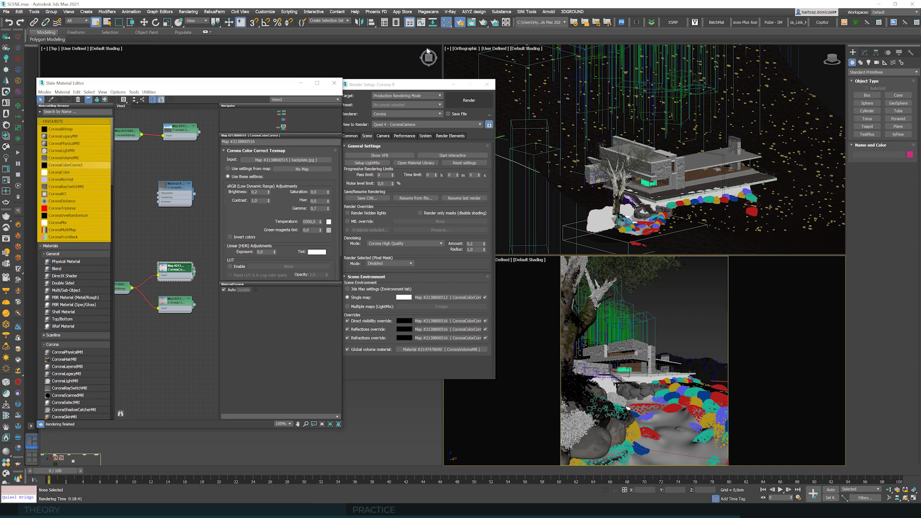
# Run the final render and save it from the VFB as PNG file '2'.
pyautogui.click(469, 101)
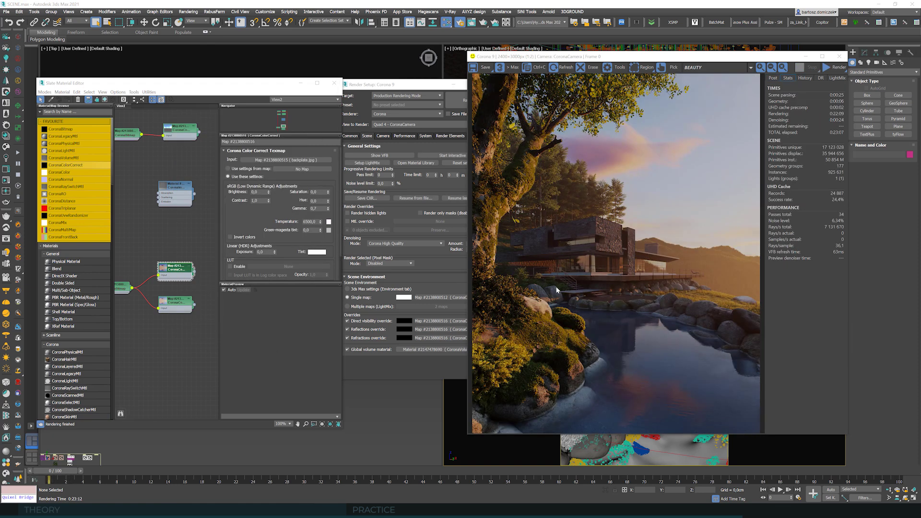
pyautogui.click(483, 68)
pyautogui.click(176, 246)
pyautogui.click(200, 292)
pyautogui.press('Return')
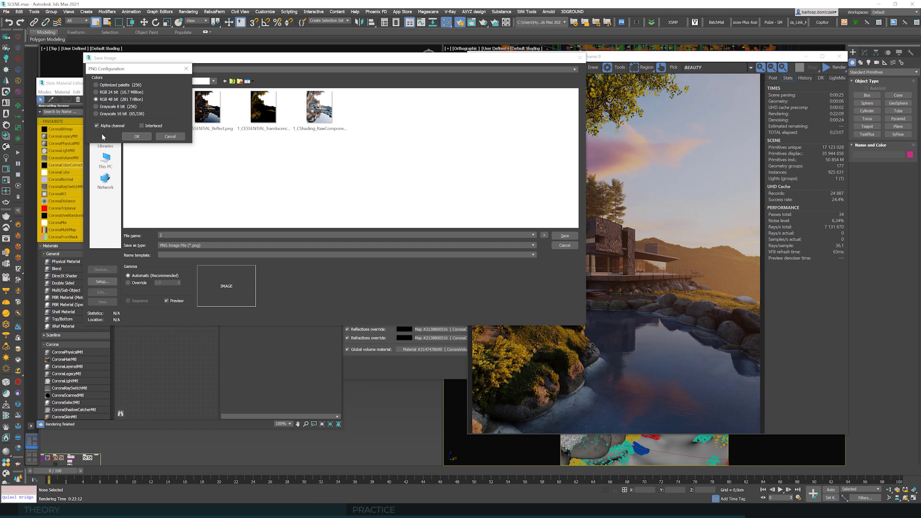
pyautogui.click(136, 137)
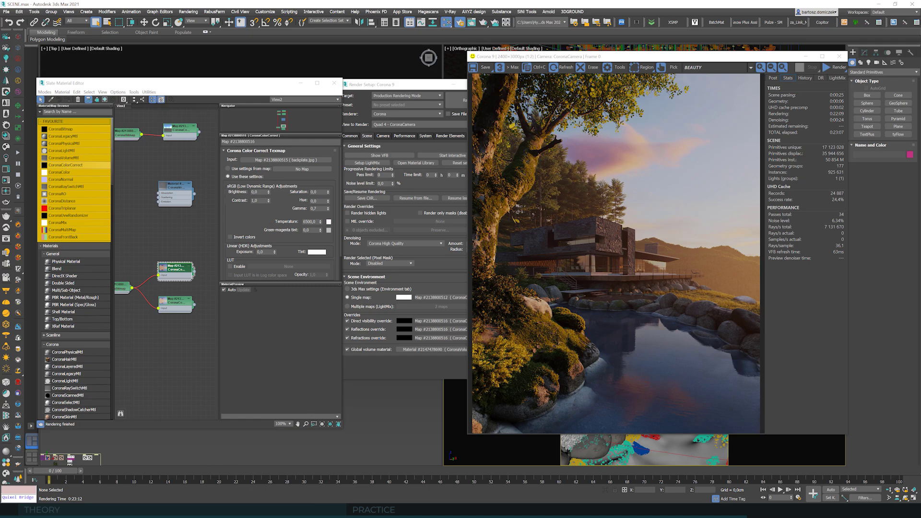
# Place 2.png from sunset2 above Curves 1 in 1.png, convert it to a pixel layer, then hide it.
pyautogui.moveTo(151, 511)
pyautogui.click(147, 480)
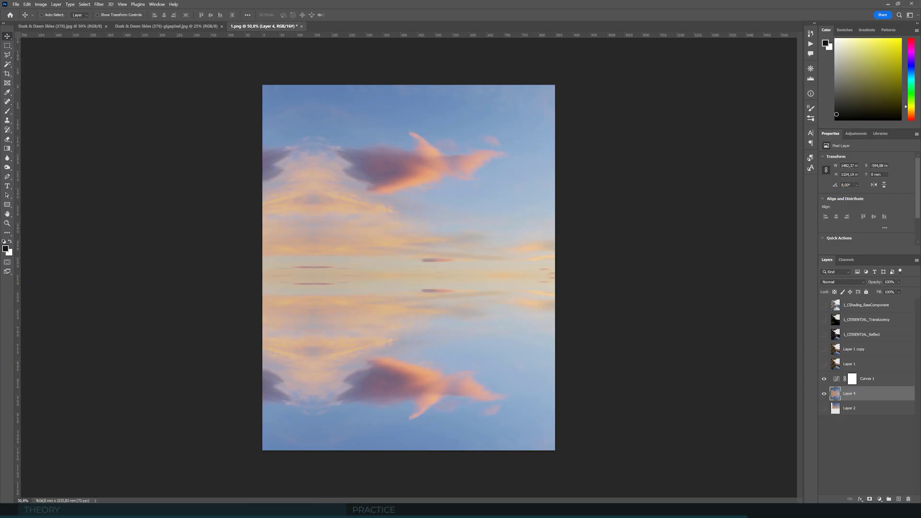
pyautogui.click(897, 381)
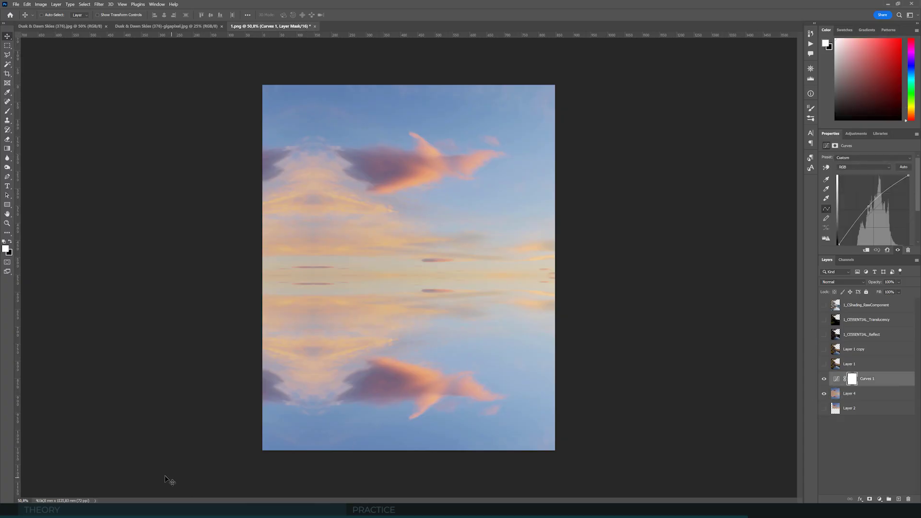
pyautogui.moveTo(95, 511)
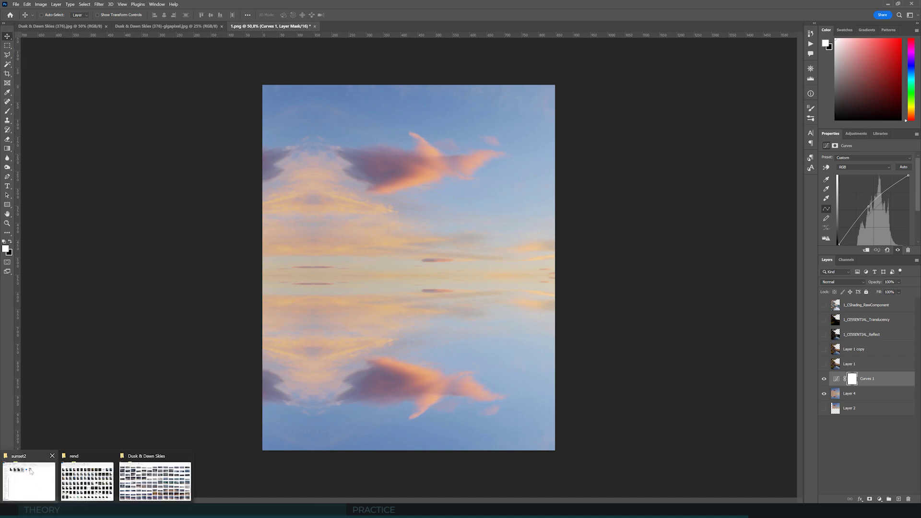
pyautogui.click(153, 482)
pyautogui.moveTo(450, 108); pyautogui.dragTo(147, 244)
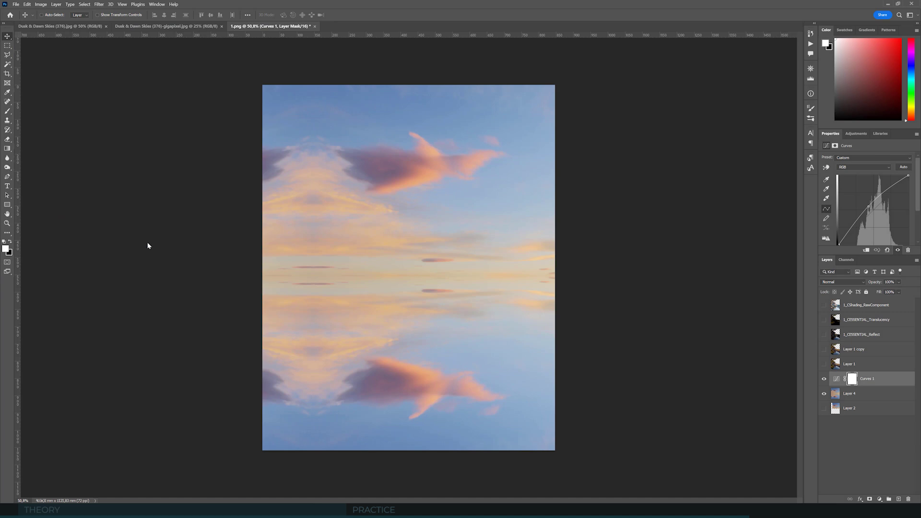
pyautogui.press('Return')
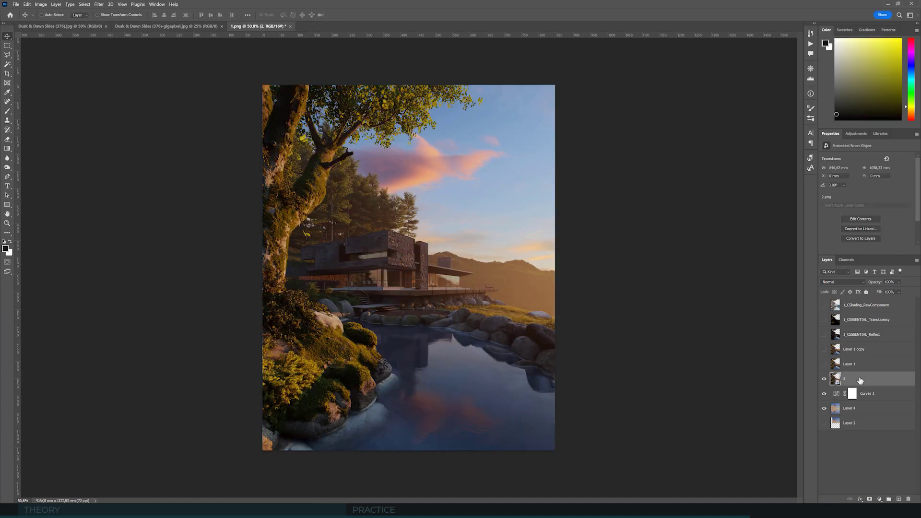
pyautogui.rightClick(854, 379)
pyautogui.click(855, 185)
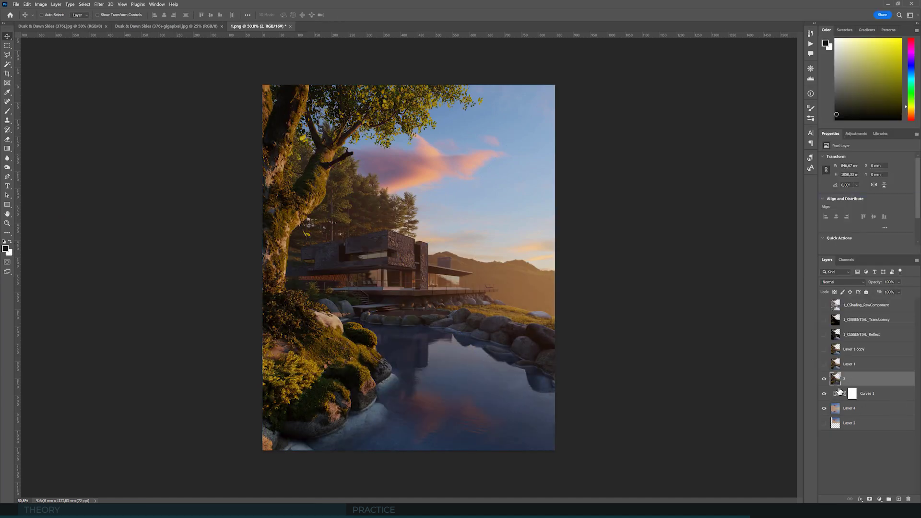
pyautogui.click(824, 380)
pyautogui.click(824, 380)
pyautogui.click(824, 379)
pyautogui.click(824, 380)
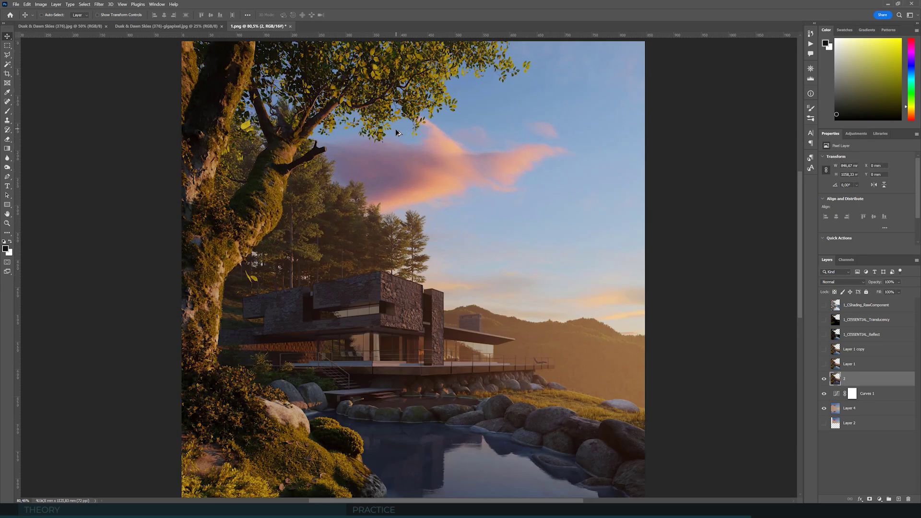
pyautogui.scroll(6, 378, 206)
pyautogui.scroll(2, 372, 242)
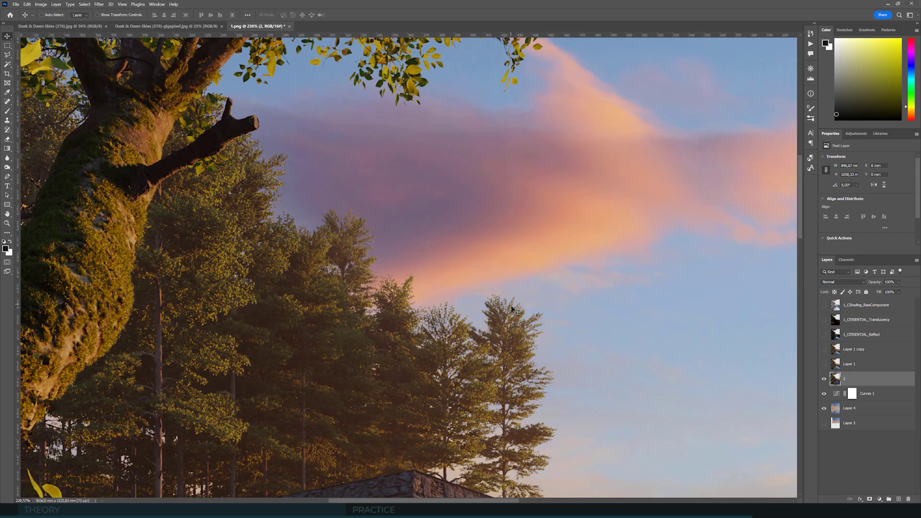
pyautogui.click(823, 378)
pyautogui.click(824, 363)
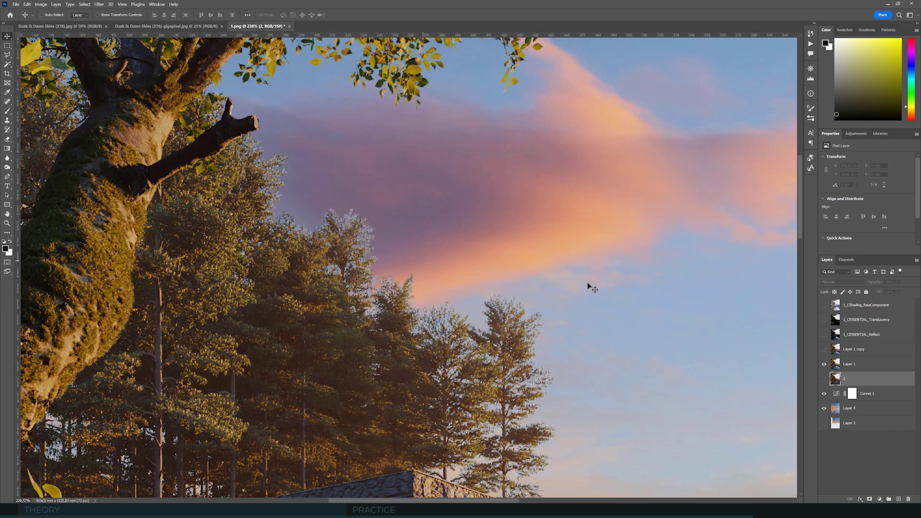
pyautogui.click(823, 363)
pyautogui.click(824, 379)
pyautogui.scroll(-2, 350, 194)
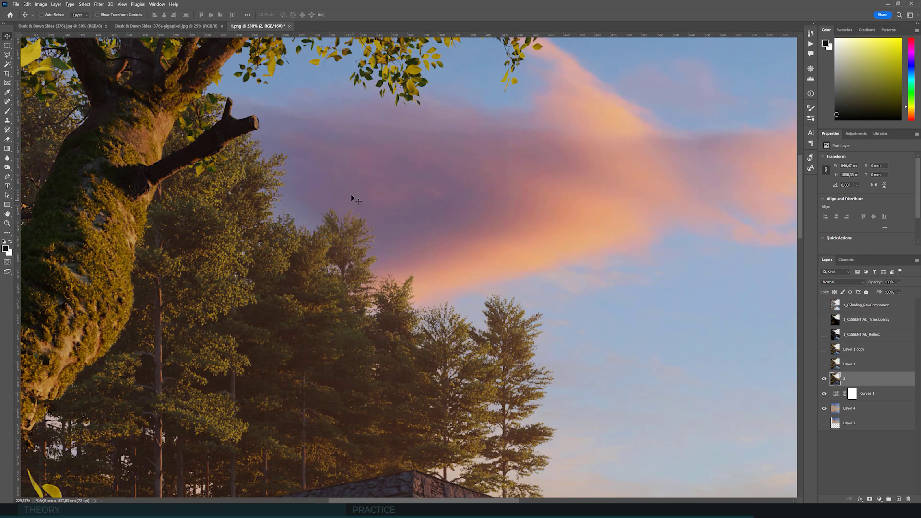
pyautogui.scroll(-1, 383, 242)
pyautogui.scroll(2, 374, 234)
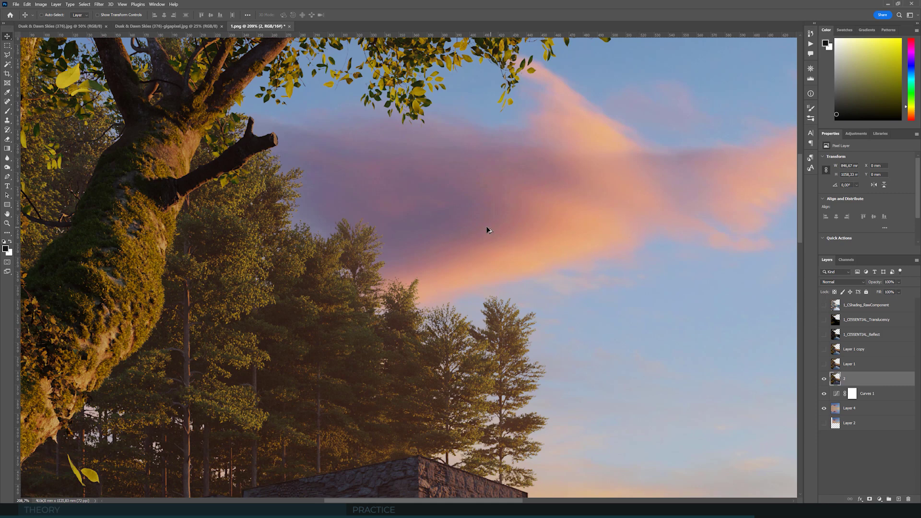
pyautogui.scroll(2, 404, 229)
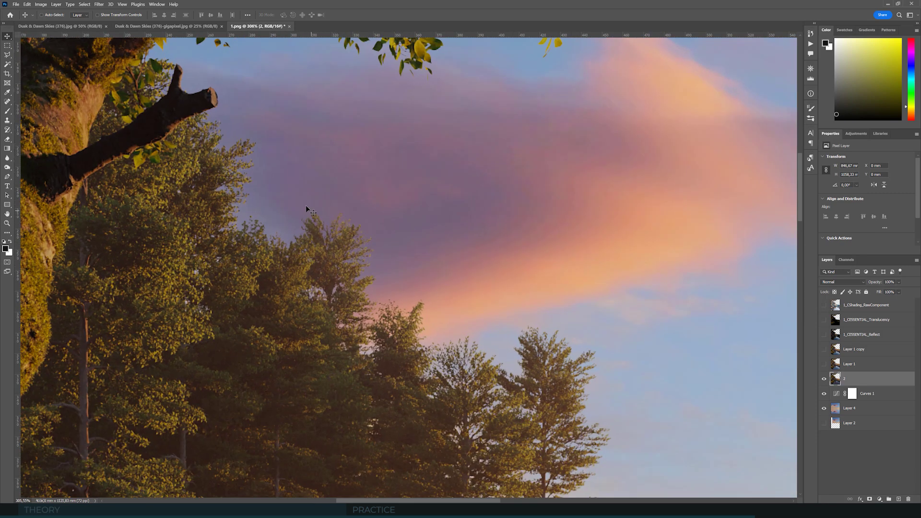
pyautogui.scroll(-3, 490, 231)
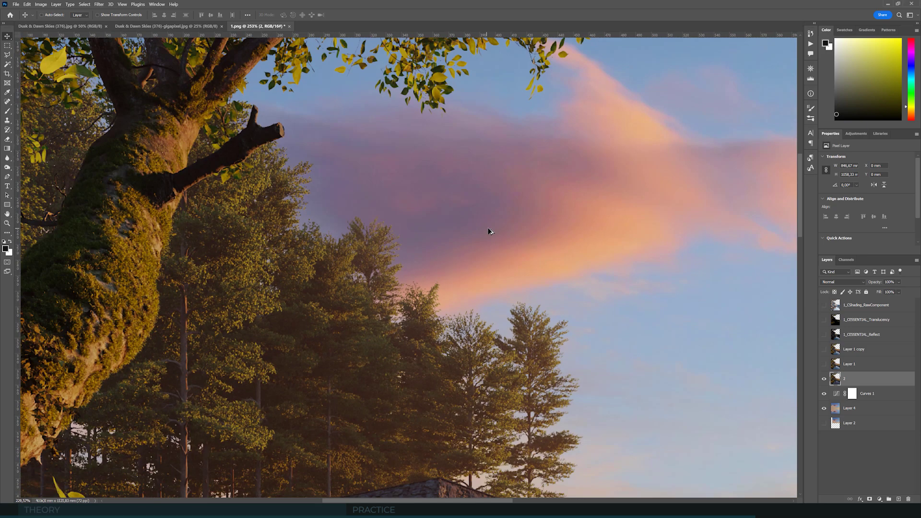
pyautogui.scroll(-4, 491, 231)
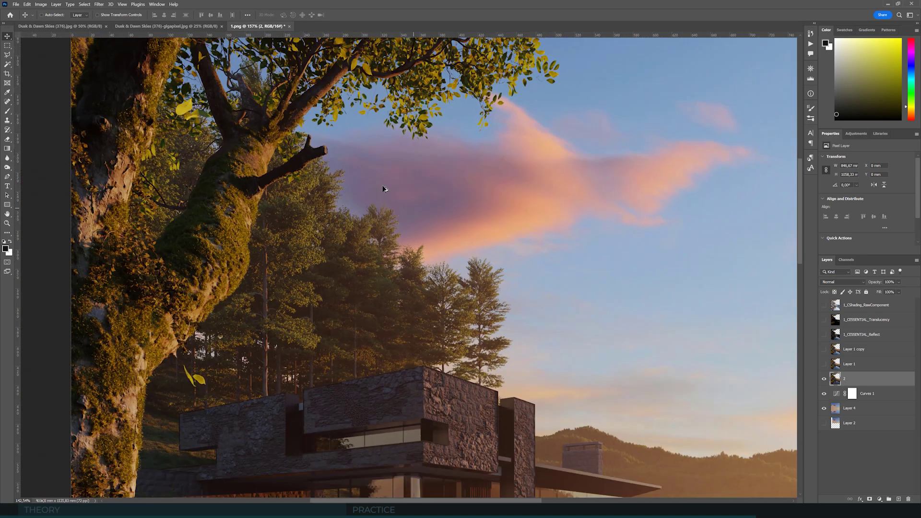
pyautogui.scroll(1, 433, 163)
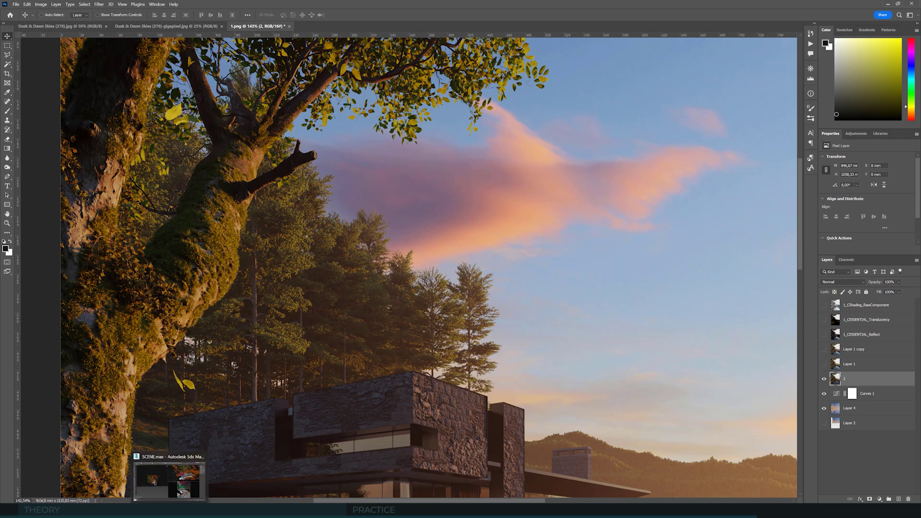
pyautogui.click(170, 496)
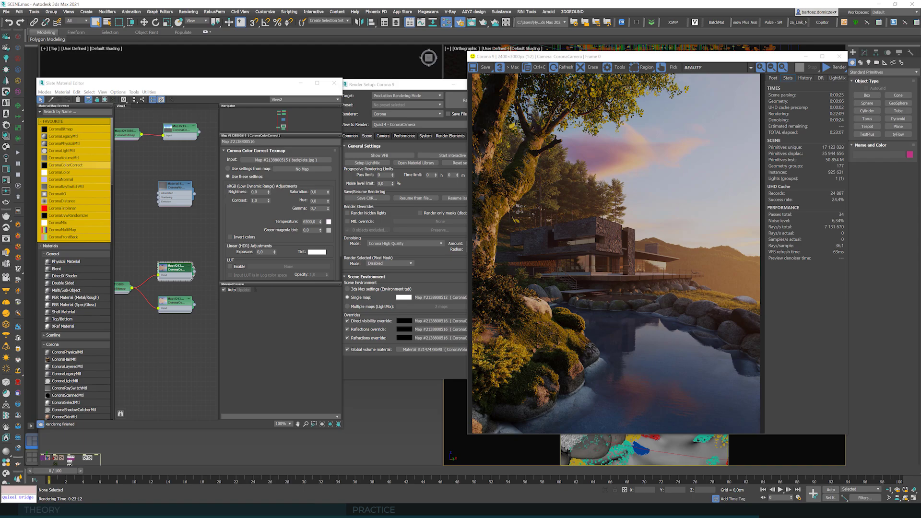
# Back in 1.png, fit the view and undo to restore the house reflection in the water.
pyautogui.click(151, 501)
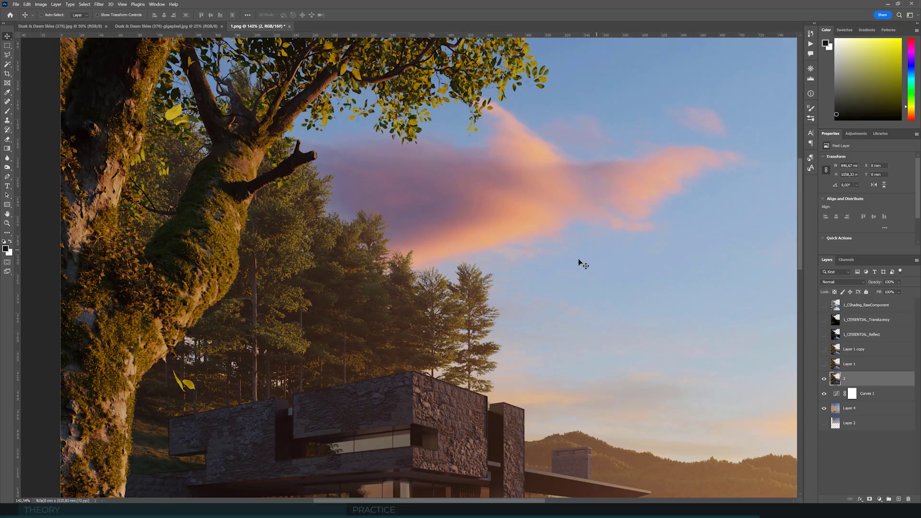
pyautogui.scroll(4, 452, 231)
pyautogui.scroll(1, 388, 227)
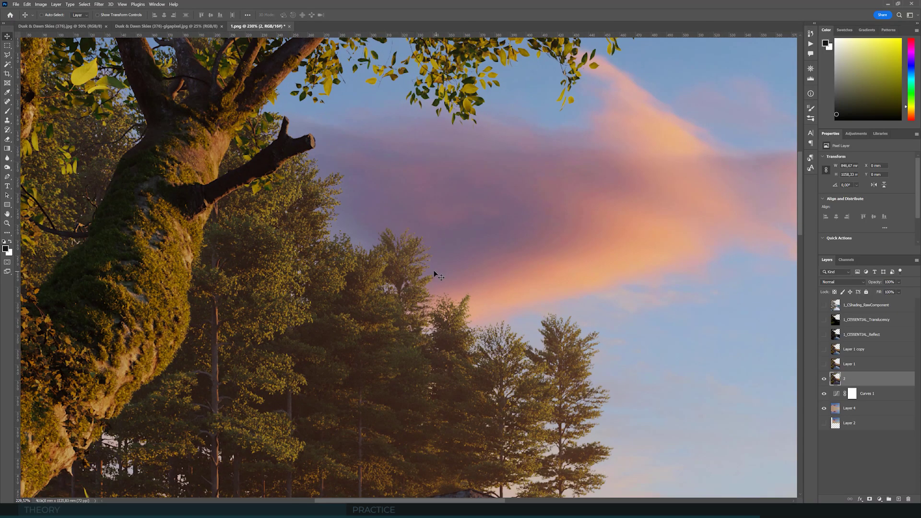
pyautogui.scroll(-8, 392, 225)
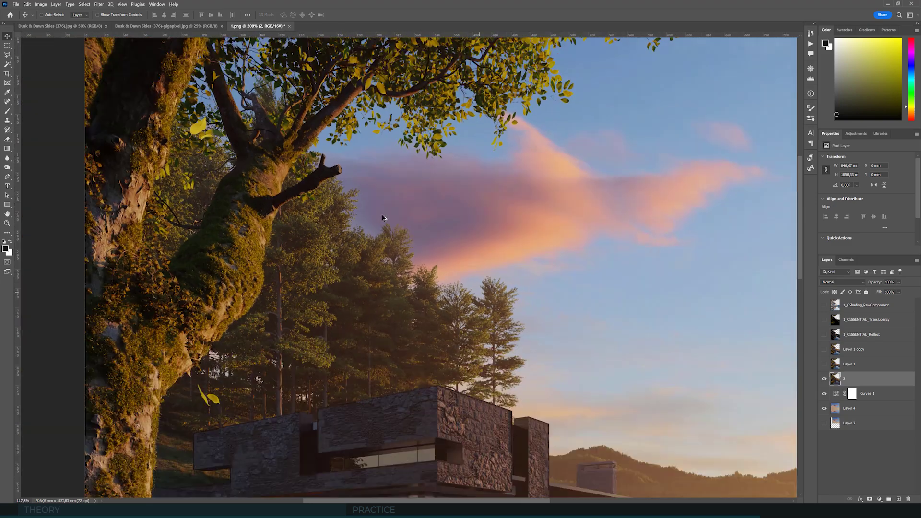
pyautogui.scroll(-1, 411, 170)
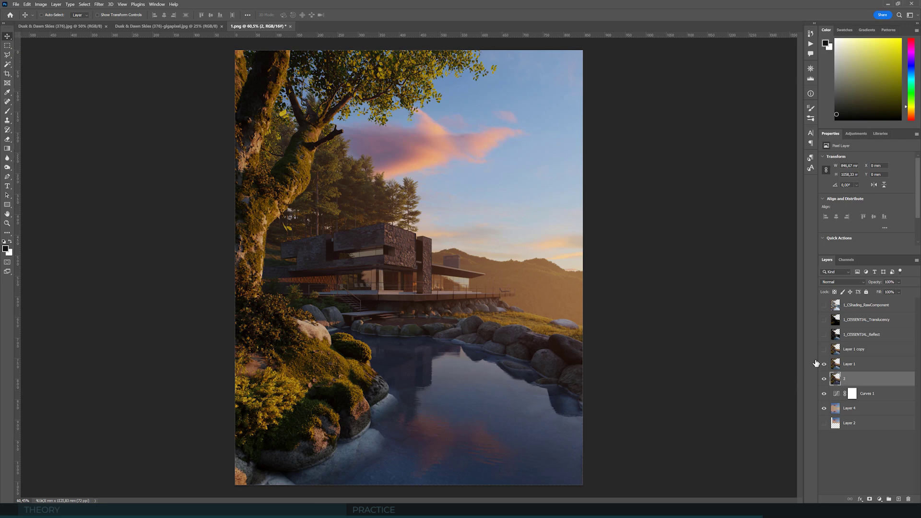
pyautogui.hotkey('ctrl', 'z')
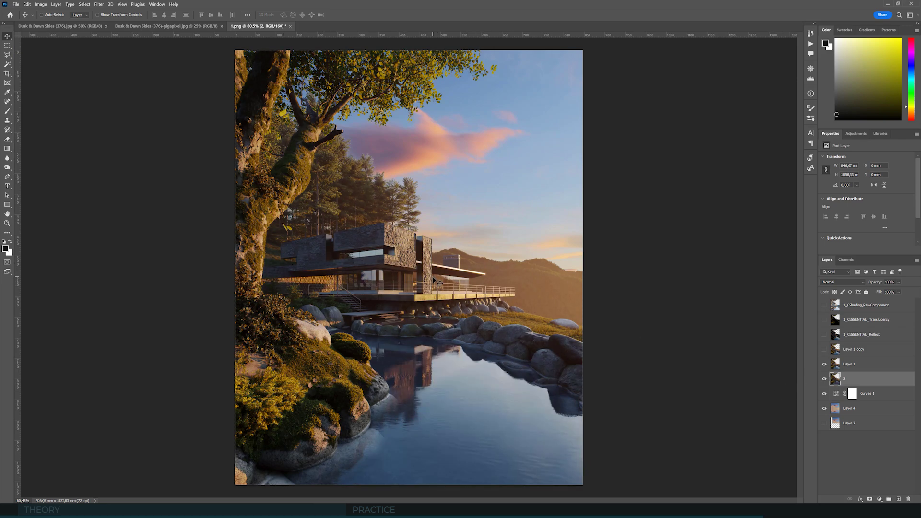
# Delete Layer 1 copy and add a layer mask to Layer 1.
pyautogui.click(854, 365)
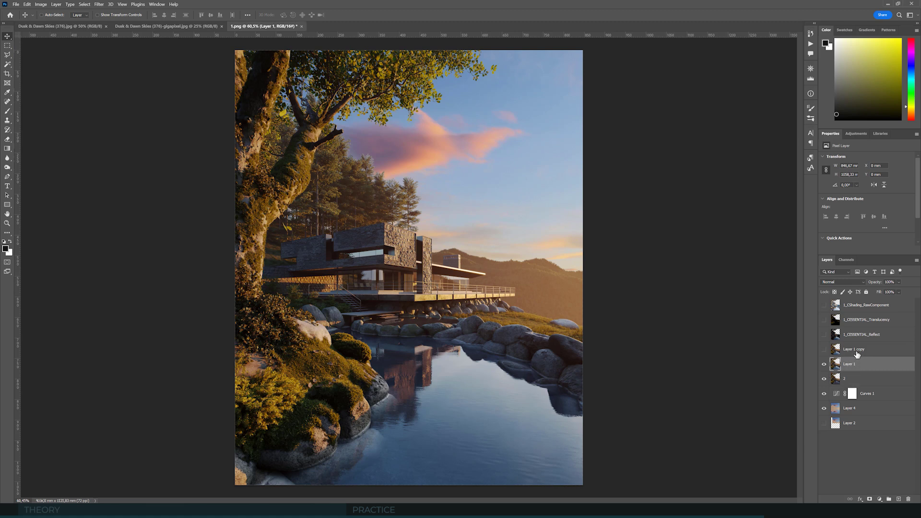
pyautogui.click(858, 351)
pyautogui.click(909, 499)
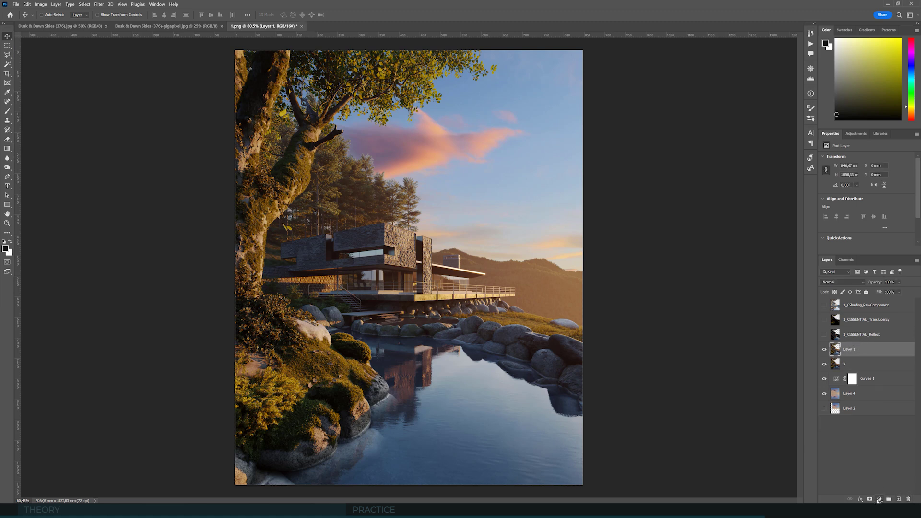
pyautogui.click(869, 499)
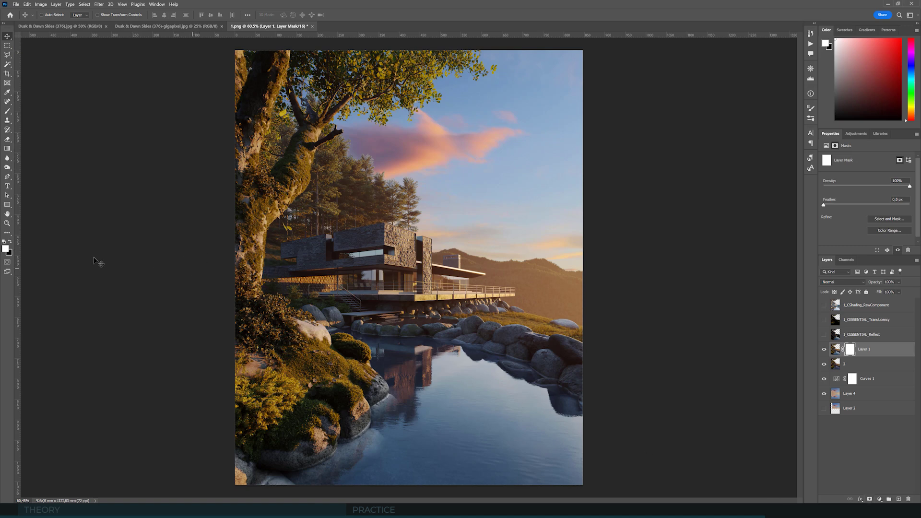
# Set up a small black Brush at 100% opacity for painting the mask.
pyautogui.click(10, 241)
pyautogui.click(7, 111)
pyautogui.scroll(5, 386, 170)
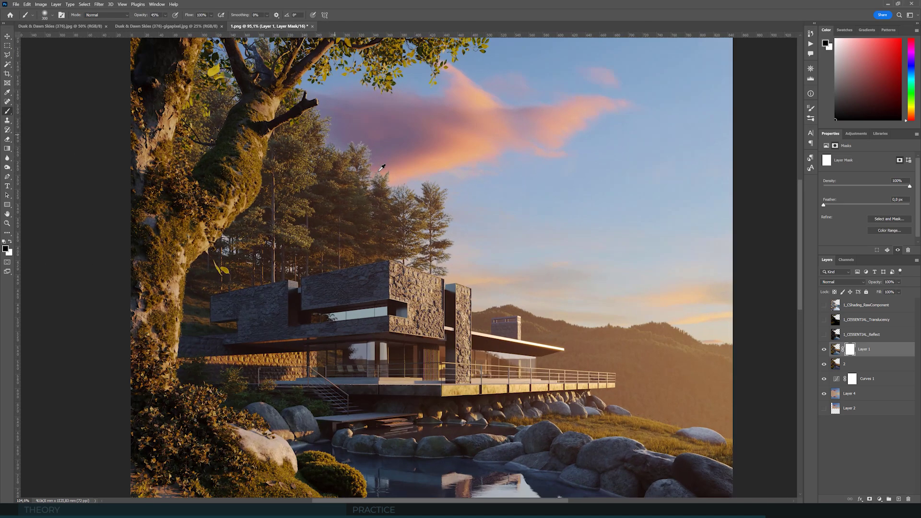
pyautogui.press('[')
pyautogui.press('[')
pyautogui.press('[')
pyautogui.moveTo(165, 14); pyautogui.dragTo(192, 25)
pyautogui.press(']')
pyautogui.press(']')
pyautogui.press(']')
pyautogui.press(']')
pyautogui.press(']')
pyautogui.scroll(3, 331, 96)
pyautogui.press('[')
pyautogui.scroll(-5, 372, 202)
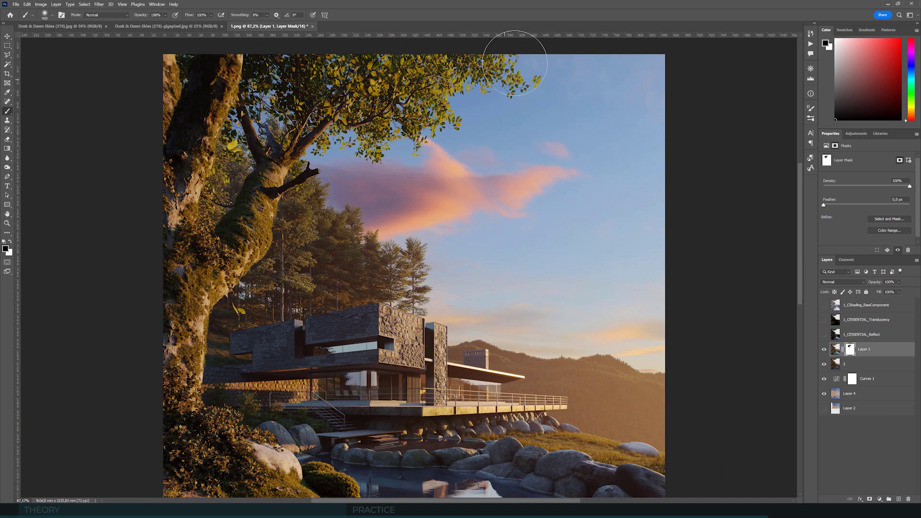
pyautogui.scroll(3, 264, 110)
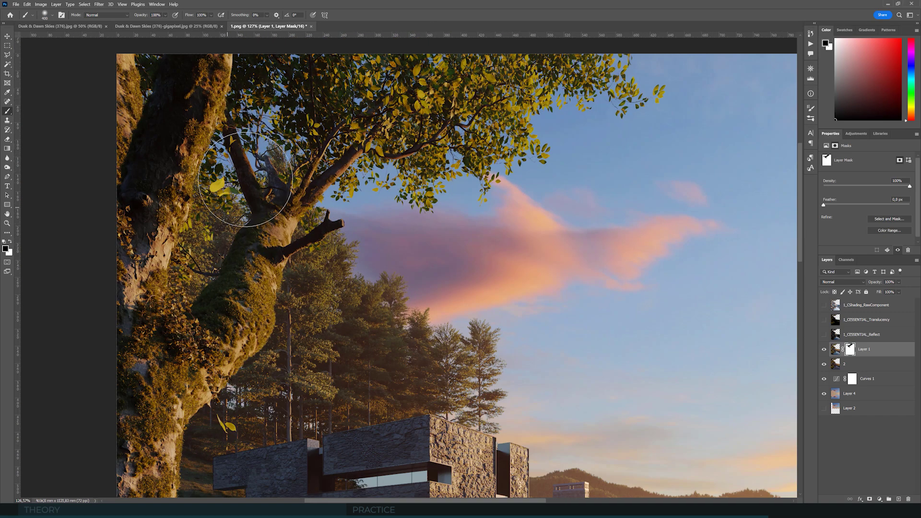
pyautogui.scroll(-2, 287, 63)
pyautogui.moveTo(655, 419); pyautogui.dragTo(499, 319)
pyautogui.scroll(2, 499, 319)
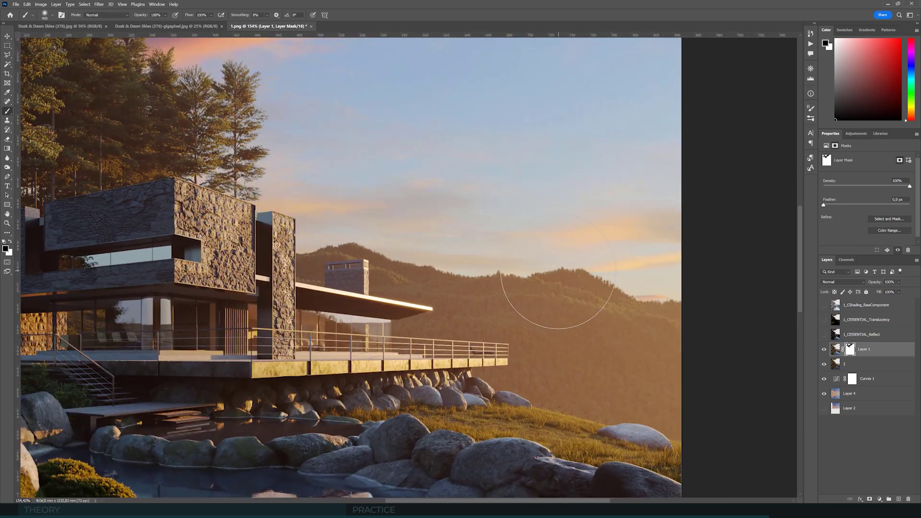
pyautogui.press('[')
pyautogui.press('[')
pyautogui.press('[')
pyautogui.press('[')
pyautogui.press('[')
pyautogui.press('[')
pyautogui.press('[')
pyautogui.press('[')
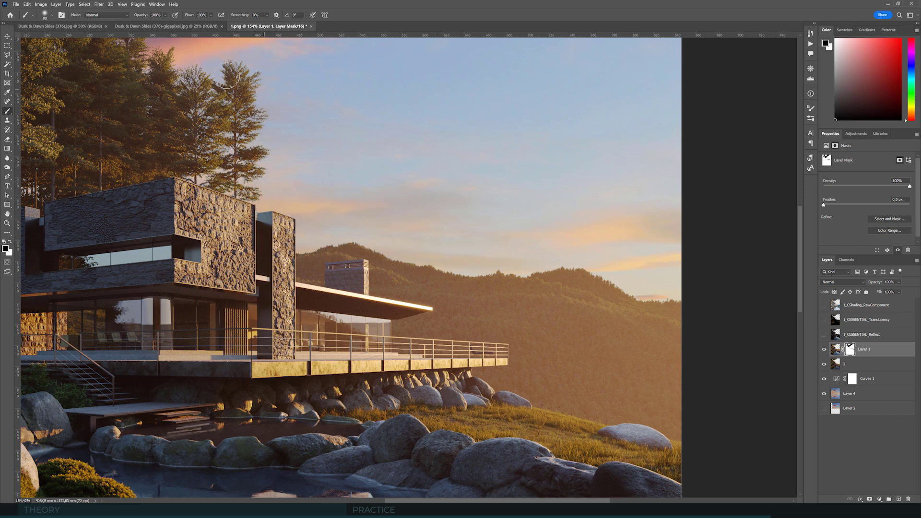
# Paint black on Layer 1's mask over the water and along the rock edges.
pyautogui.scroll(-5, 434, 122)
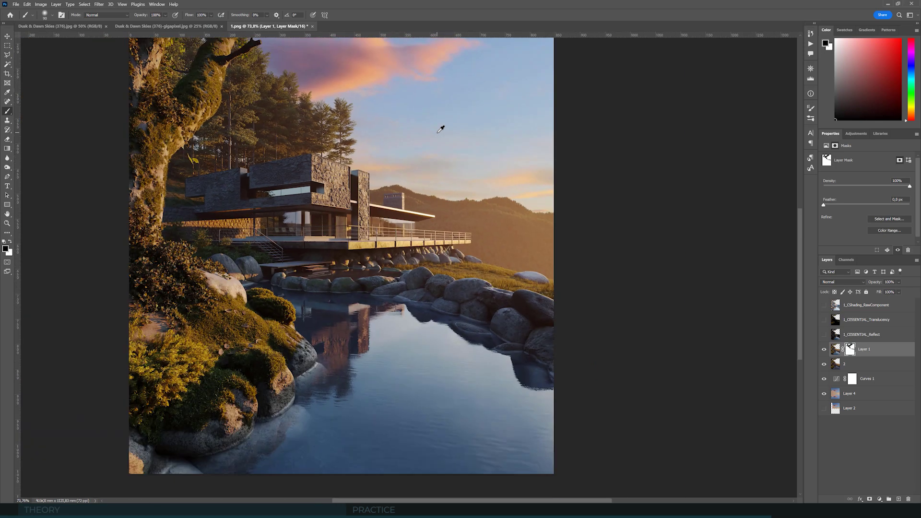
pyautogui.scroll(2, 371, 261)
pyautogui.scroll(-3, 436, 256)
pyautogui.scroll(2, 448, 417)
pyautogui.scroll(-3, 434, 446)
pyautogui.scroll(2, 431, 435)
pyautogui.scroll(-2, 429, 398)
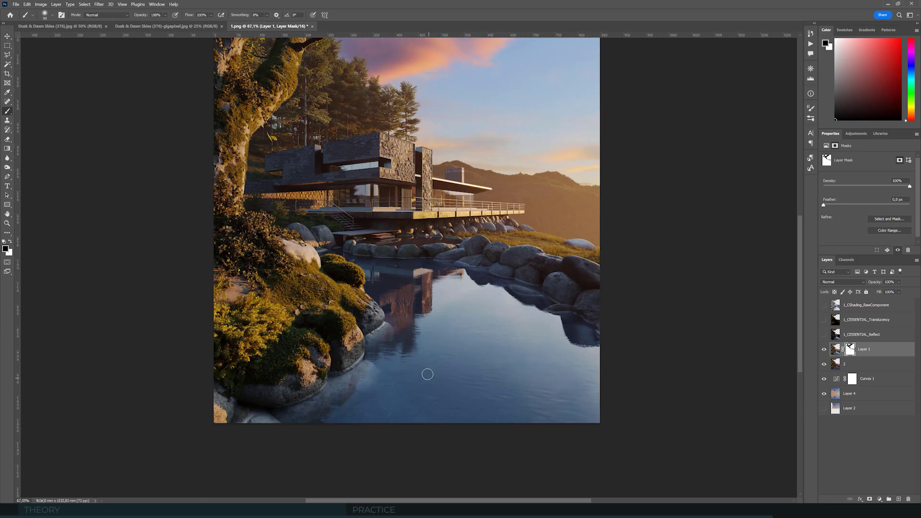
pyautogui.press(']')
pyautogui.press(']')
pyautogui.press(']')
pyautogui.press(']')
pyautogui.moveTo(427, 373)
pyautogui.mouseDown()
pyautogui.moveTo(410, 356)
pyautogui.moveTo(408, 376)
pyautogui.moveTo(472, 387)
pyautogui.moveTo(461, 347)
pyautogui.moveTo(427, 358)
pyautogui.moveTo(441, 330)
pyautogui.mouseUp()
pyautogui.press('[')
pyautogui.press('[')
pyautogui.press('[')
pyautogui.moveTo(366, 374); pyautogui.dragTo(372, 382)
pyautogui.press(']')
pyautogui.press(']')
pyautogui.moveTo(404, 322)
pyautogui.mouseDown()
pyautogui.moveTo(466, 335)
pyautogui.moveTo(508, 377)
pyautogui.moveTo(433, 289)
pyautogui.moveTo(505, 336)
pyautogui.moveTo(540, 393)
pyautogui.moveTo(522, 350)
pyautogui.moveTo(425, 298)
pyautogui.mouseUp()
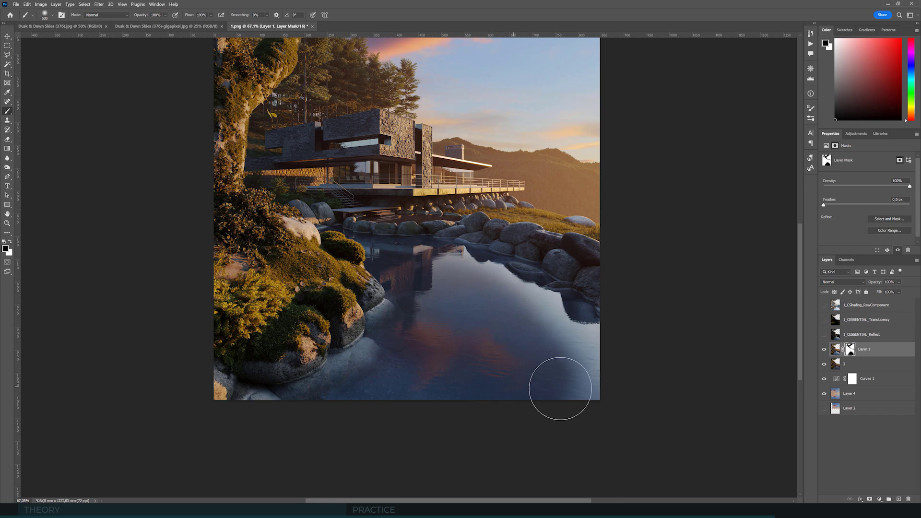
# Add a raised Curves 2 above layer 2 and fade its mask with a gradient toward the sky.
pyautogui.click(851, 365)
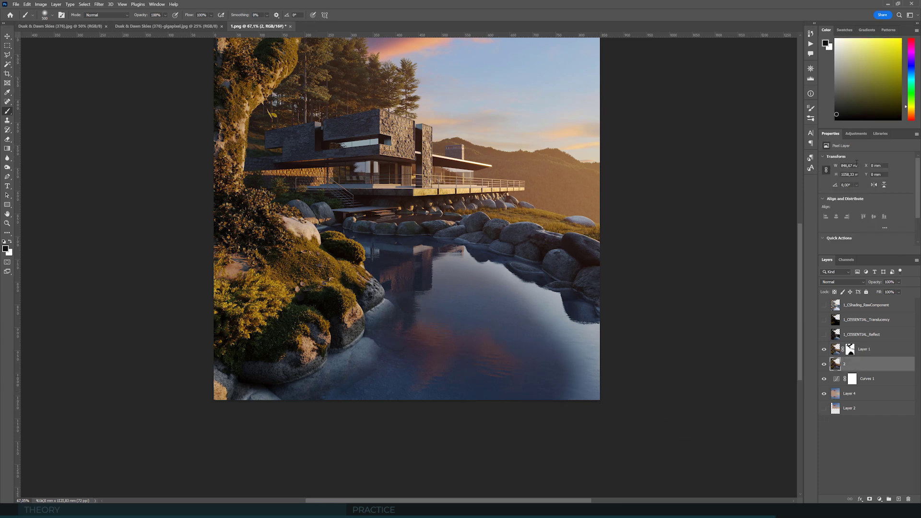
pyautogui.click(855, 136)
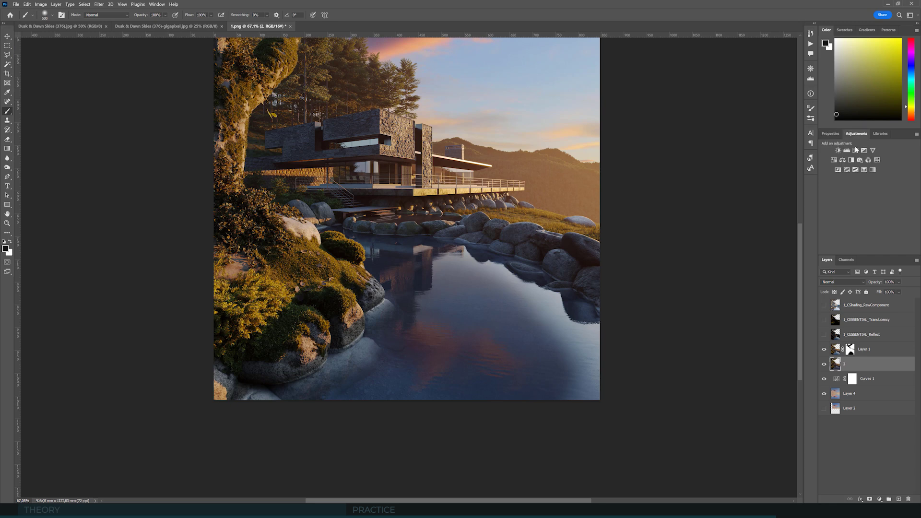
pyautogui.click(856, 150)
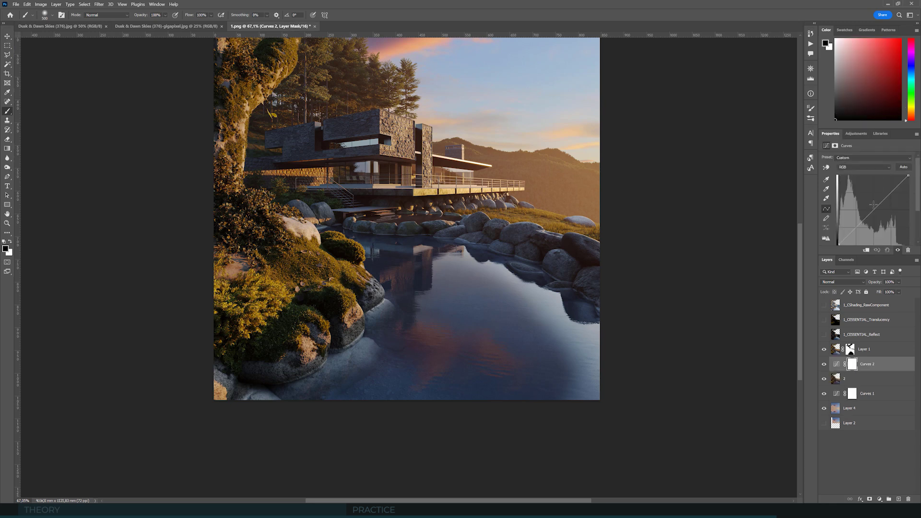
pyautogui.moveTo(867, 214); pyautogui.dragTo(863, 200)
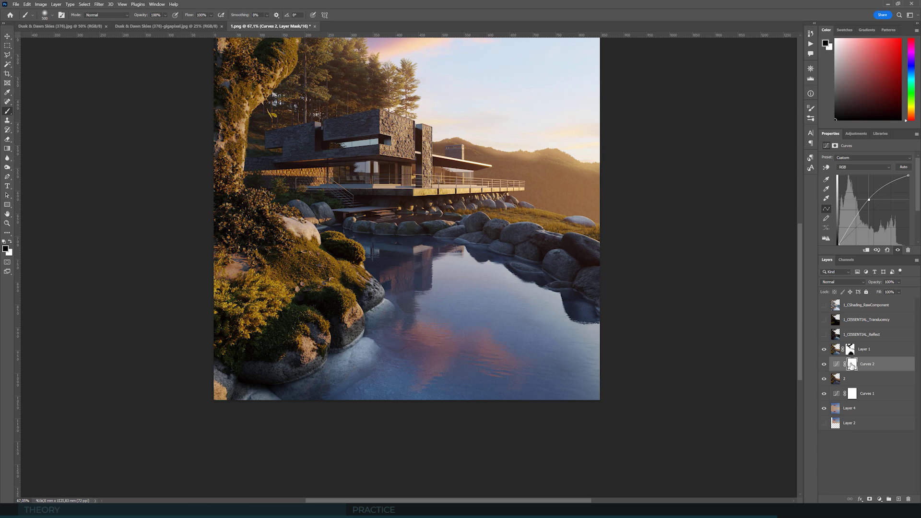
pyautogui.click(851, 364)
pyautogui.click(7, 148)
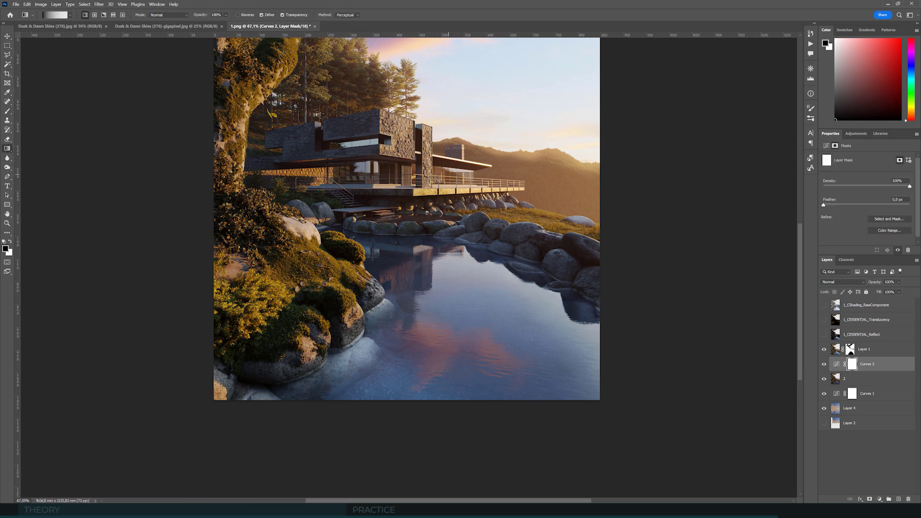
pyautogui.moveTo(426, 230); pyautogui.dragTo(464, 251)
pyautogui.click(824, 364)
pyautogui.click(824, 364)
pyautogui.scroll(3, 440, 422)
pyautogui.scroll(-2, 440, 422)
pyautogui.scroll(-2, 441, 422)
# Paint white on Layer 1's mask at 39% opacity to restore the building's reflection.
pyautogui.click(850, 349)
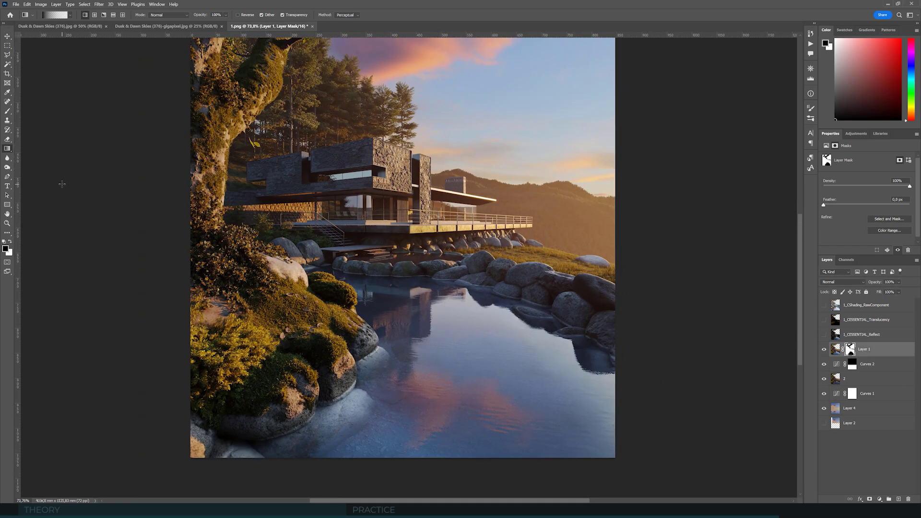
pyautogui.click(10, 241)
pyautogui.click(10, 111)
pyautogui.moveTo(456, 353)
pyautogui.mouseDown()
pyautogui.moveTo(406, 315)
pyautogui.moveTo(429, 316)
pyautogui.moveTo(402, 326)
pyautogui.moveTo(404, 337)
pyautogui.moveTo(404, 324)
pyautogui.moveTo(453, 317)
pyautogui.moveTo(410, 356)
pyautogui.moveTo(433, 325)
pyautogui.moveTo(455, 318)
pyautogui.moveTo(504, 332)
pyautogui.moveTo(434, 325)
pyautogui.moveTo(540, 339)
pyautogui.mouseUp()
pyautogui.press(']')
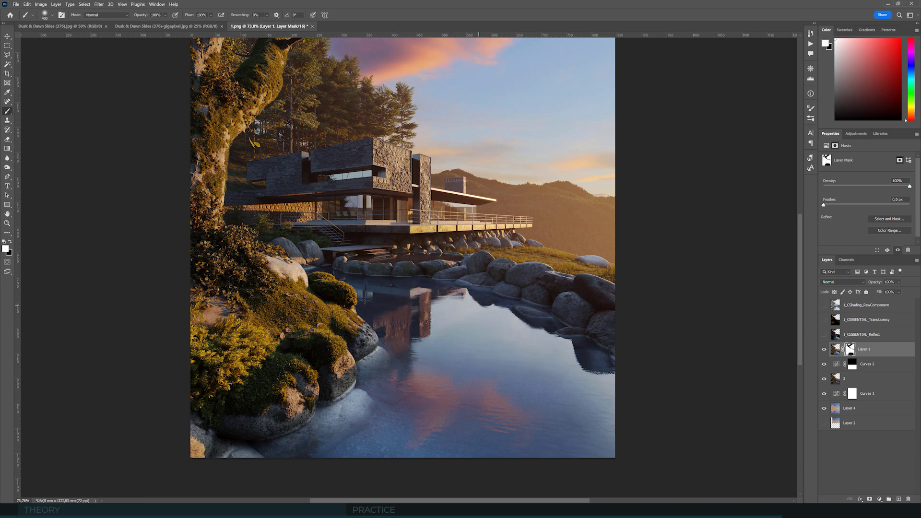
pyautogui.moveTo(165, 14); pyautogui.dragTo(157, 23)
pyautogui.press(']')
pyautogui.press(']')
# Pull the Curves 2 midpoint down slightly.
pyautogui.scroll(-2, 455, 389)
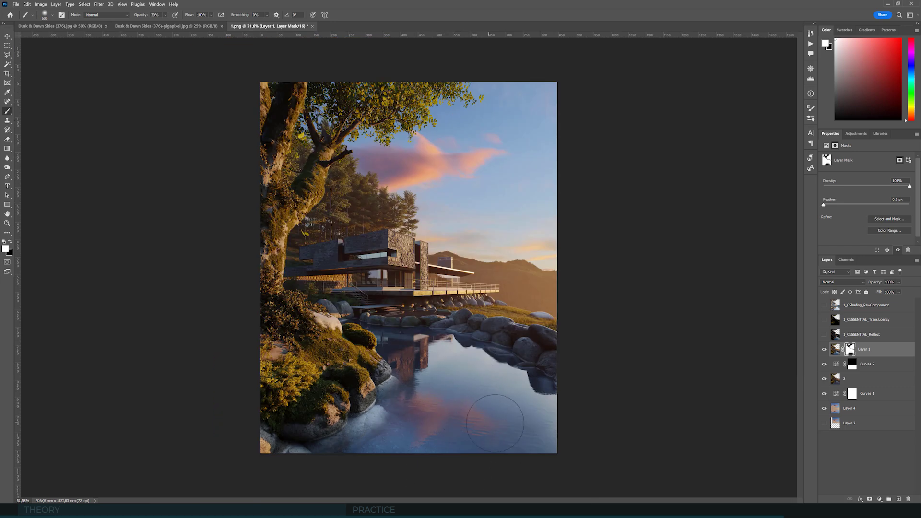
pyautogui.click(837, 366)
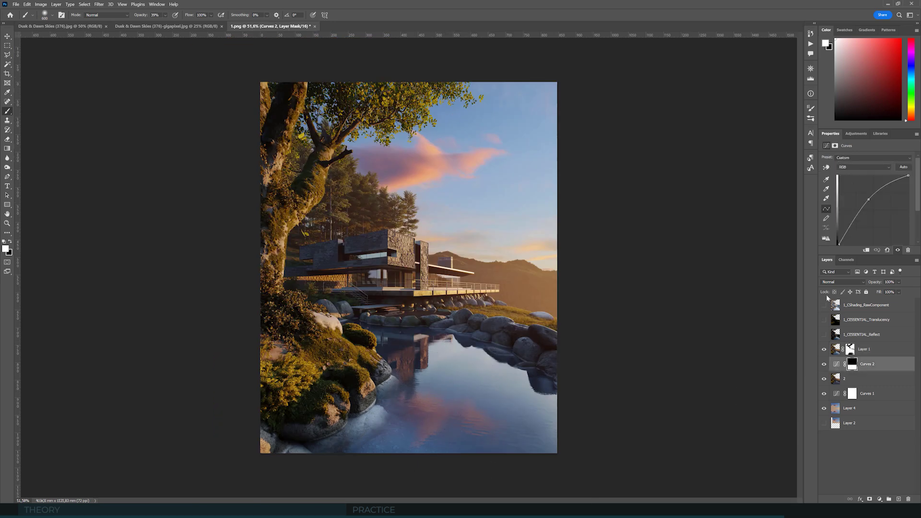
pyautogui.moveTo(866, 199); pyautogui.dragTo(867, 200)
pyautogui.click(851, 365)
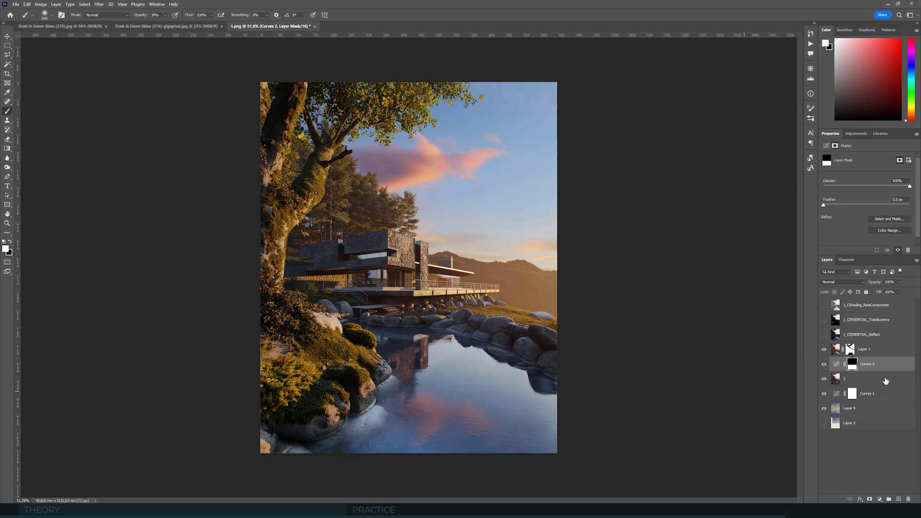
# Raise the Curves 1 RGB point slightly to brighten the midtones.
pyautogui.click(850, 349)
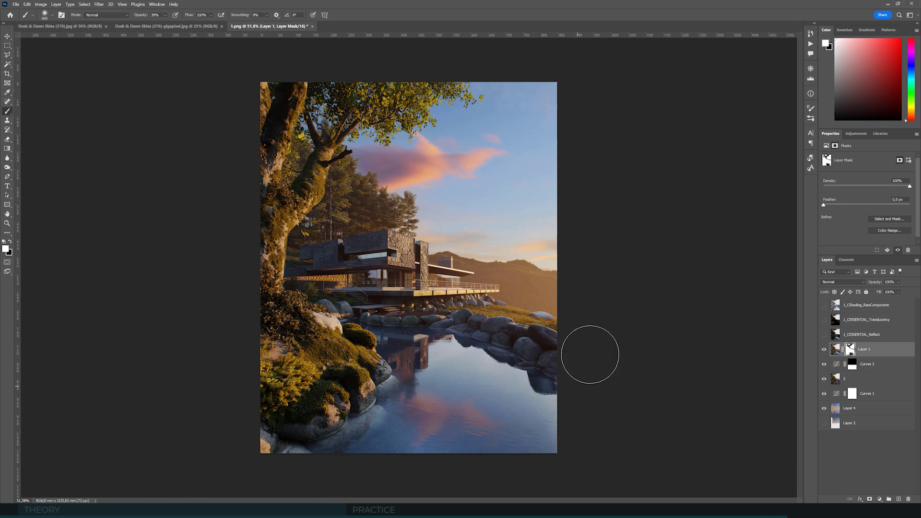
pyautogui.scroll(-2, 556, 330)
pyautogui.scroll(2, 556, 330)
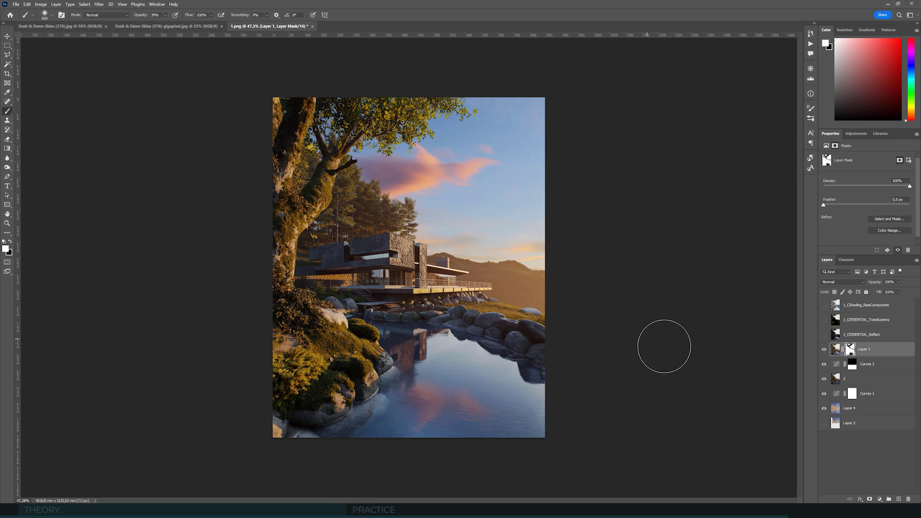
pyautogui.click(839, 396)
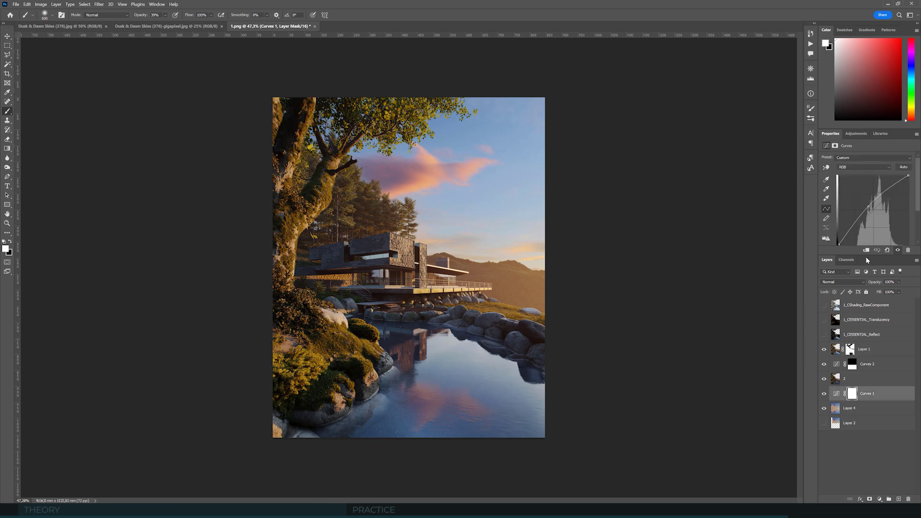
pyautogui.moveTo(868, 205); pyautogui.dragTo(866, 204)
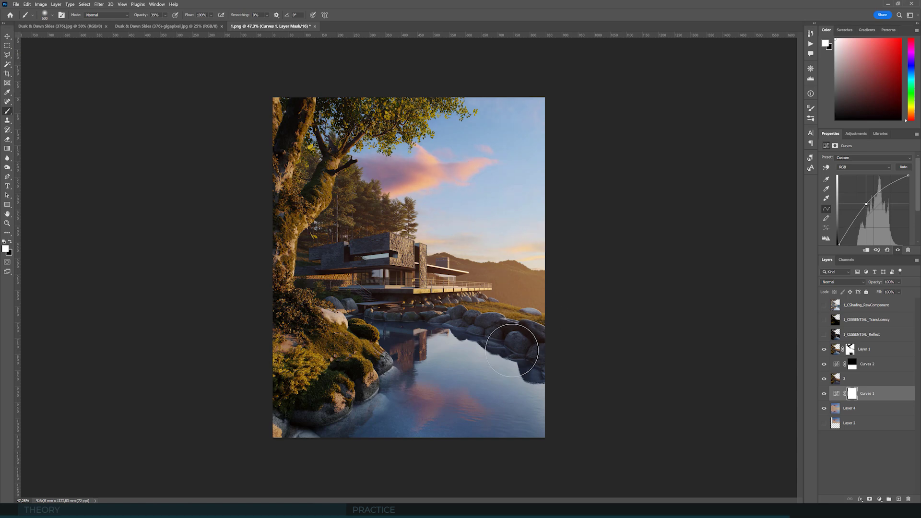
pyautogui.scroll(5, 464, 170)
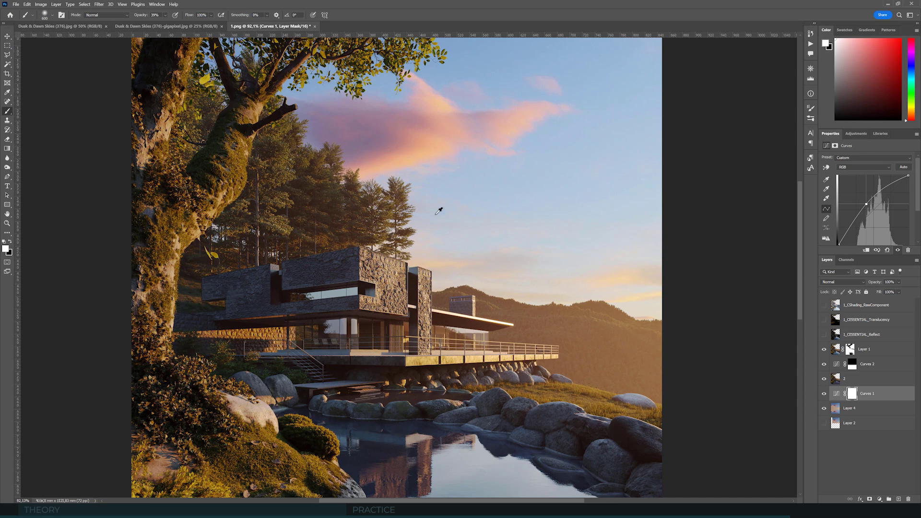
pyautogui.scroll(-3, 491, 274)
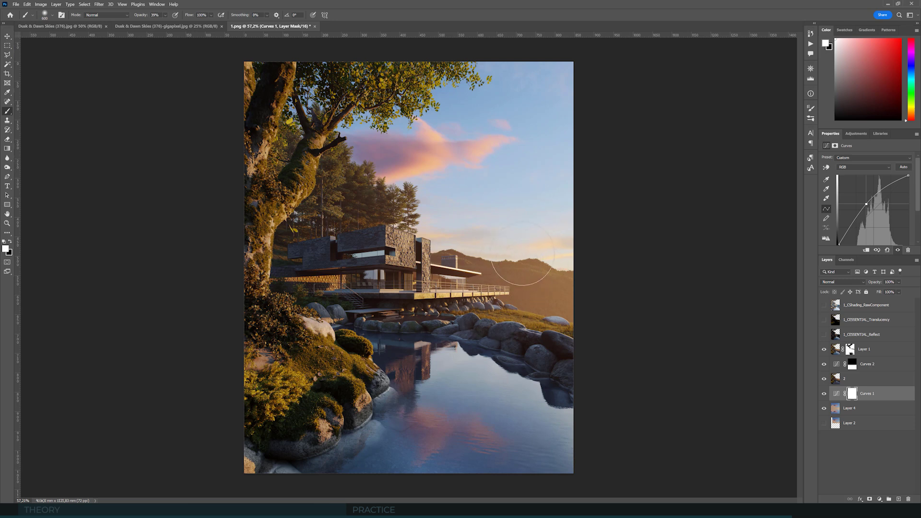
pyautogui.click(8, 36)
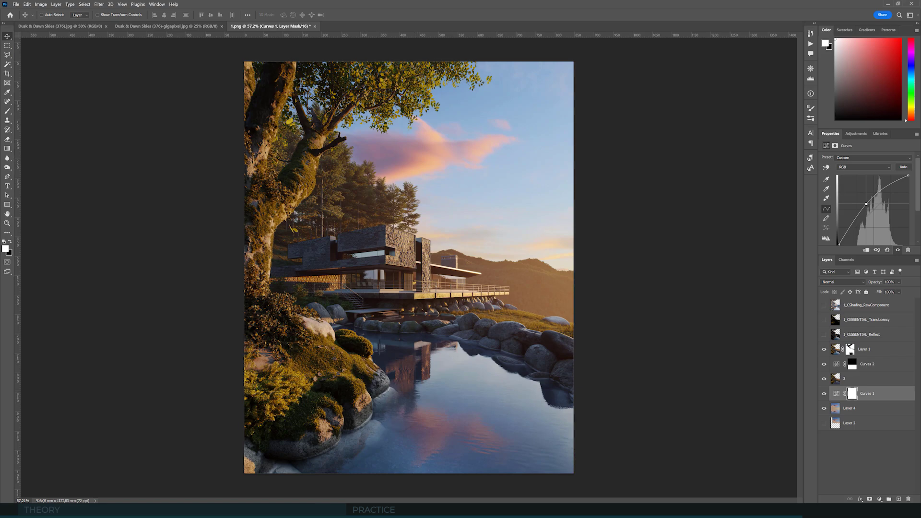
pyautogui.click(173, 494)
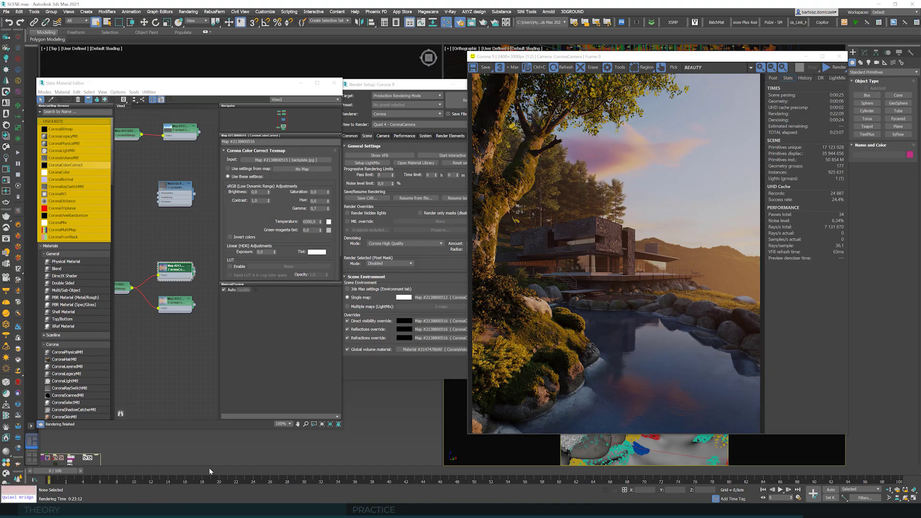
pyautogui.moveTo(720, 59); pyautogui.dragTo(401, 71)
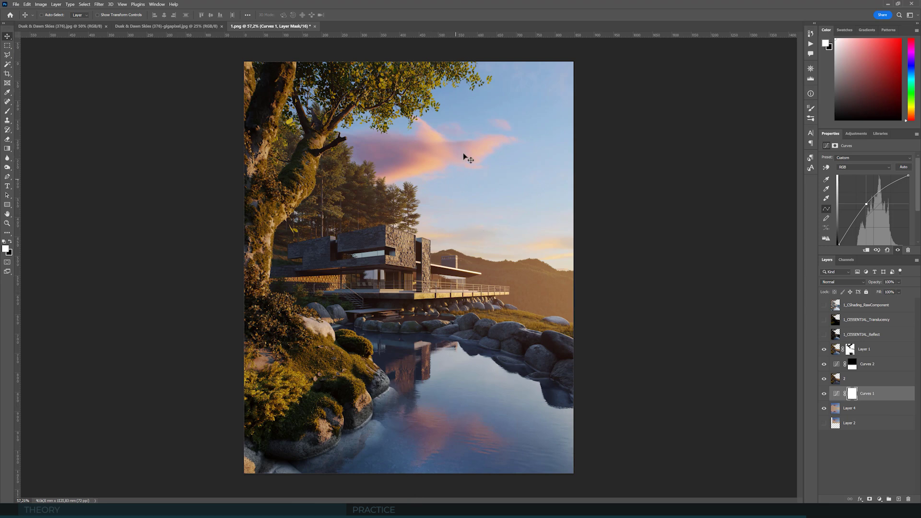
# Zoom into the house, then make the 1_CShading_RawComponent layer visible and active.
pyautogui.scroll(3, 384, 180)
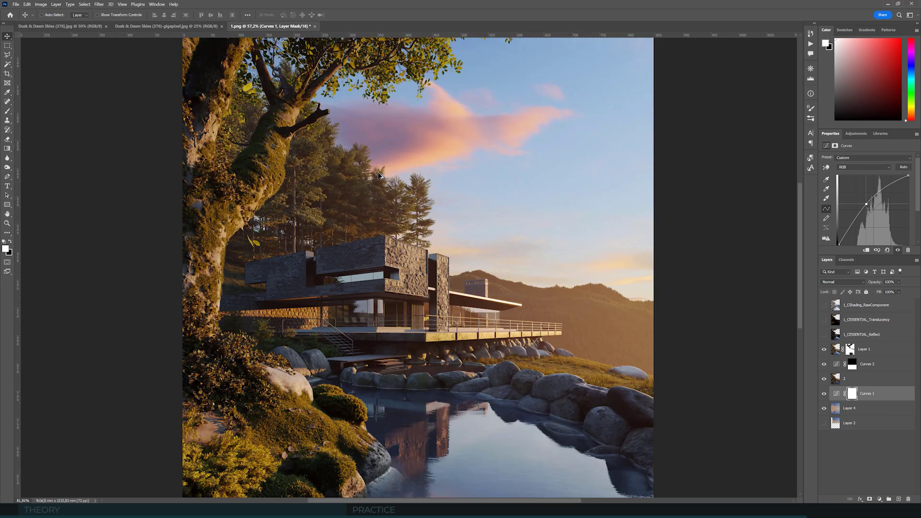
pyautogui.scroll(-3, 428, 199)
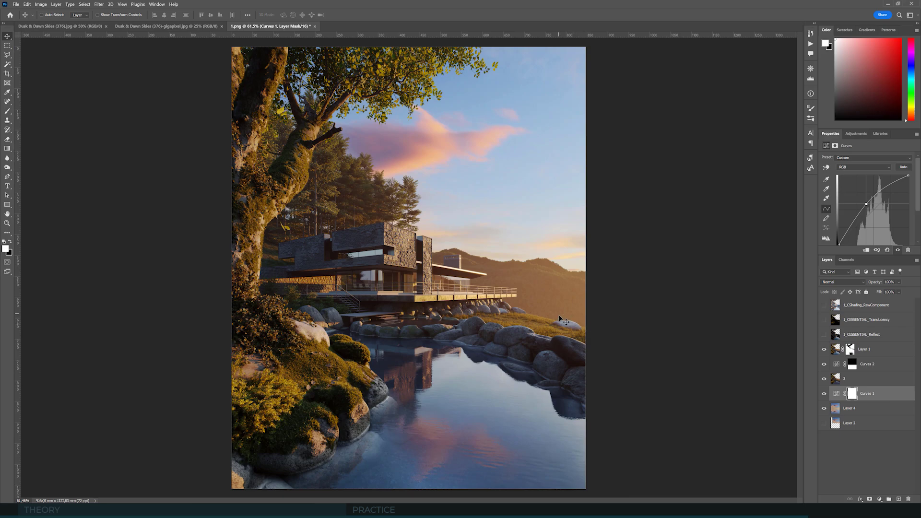
pyautogui.scroll(1, 419, 277)
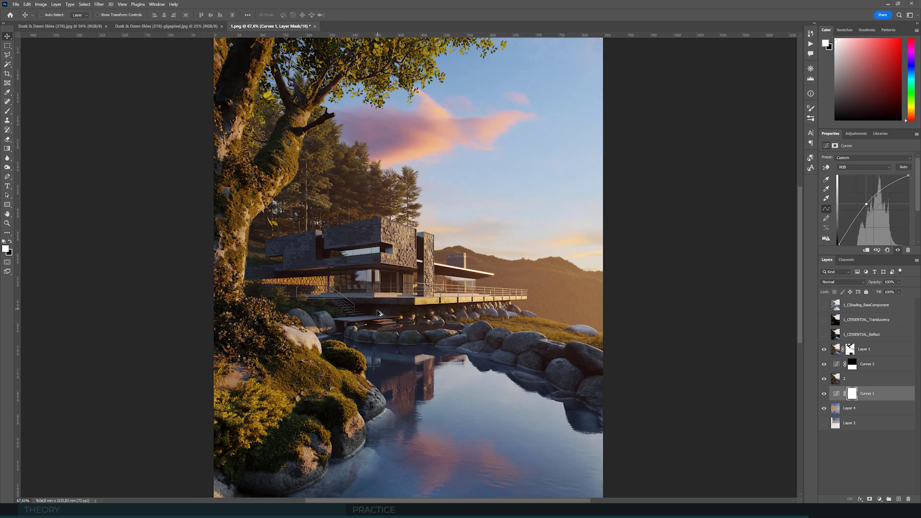
pyautogui.scroll(12, 369, 258)
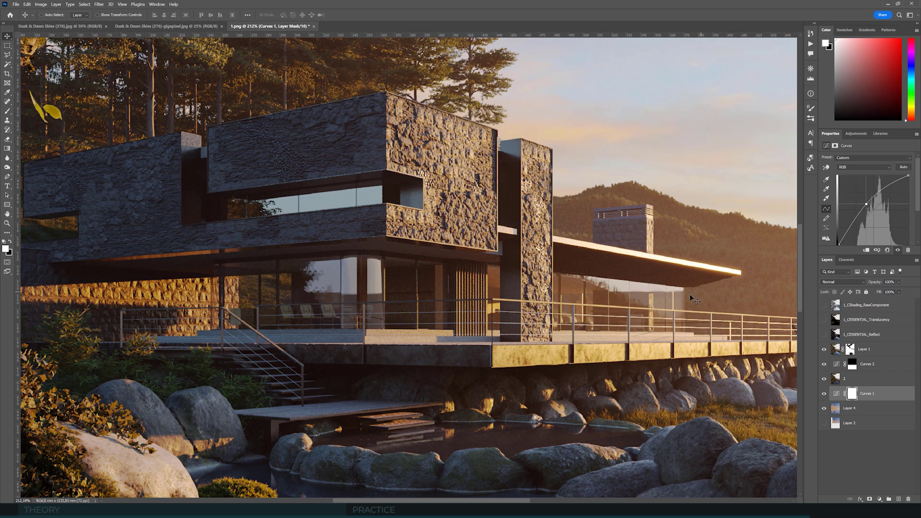
pyautogui.click(824, 305)
pyautogui.click(851, 310)
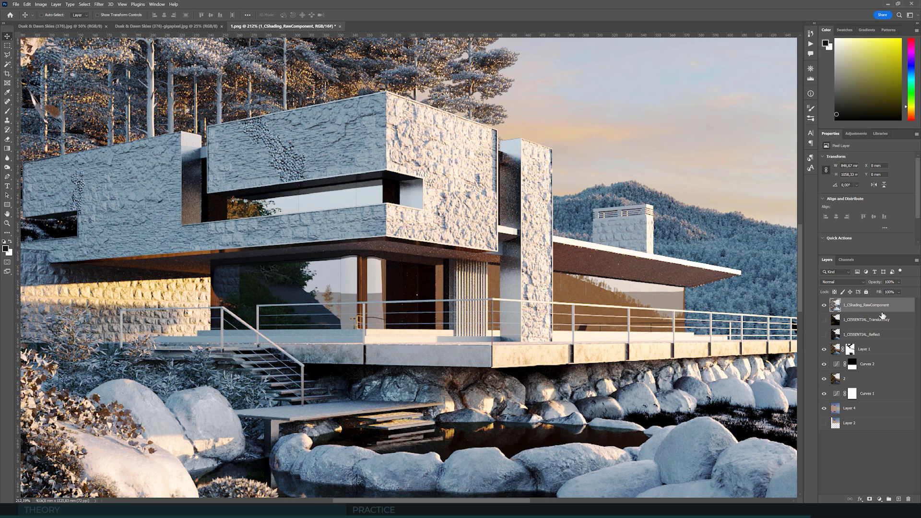
pyautogui.scroll(3, 675, 297)
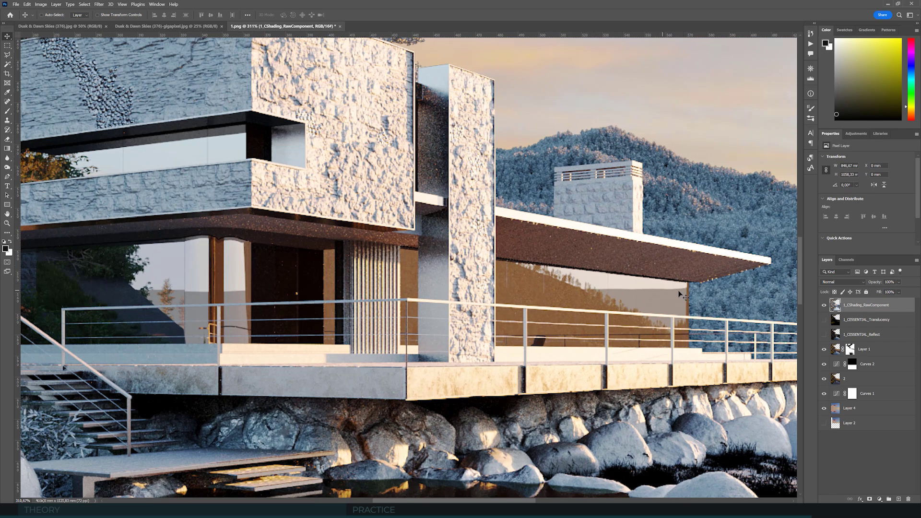
pyautogui.scroll(3, 299, 306)
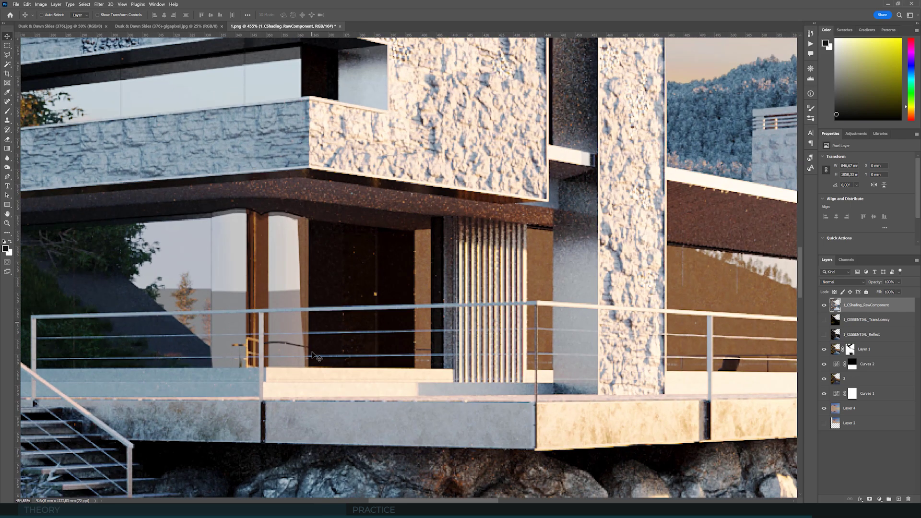
pyautogui.scroll(-3, 163, 297)
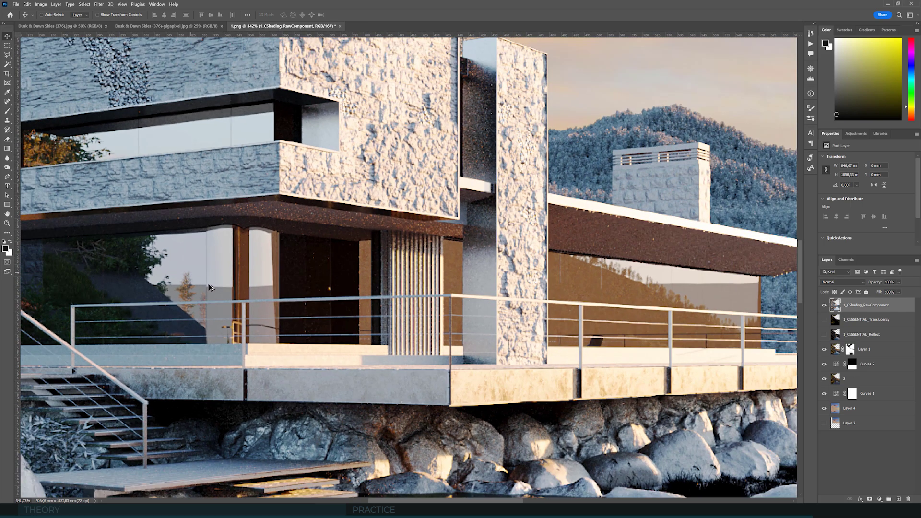
pyautogui.scroll(3, 150, 283)
pyautogui.scroll(-2, 298, 284)
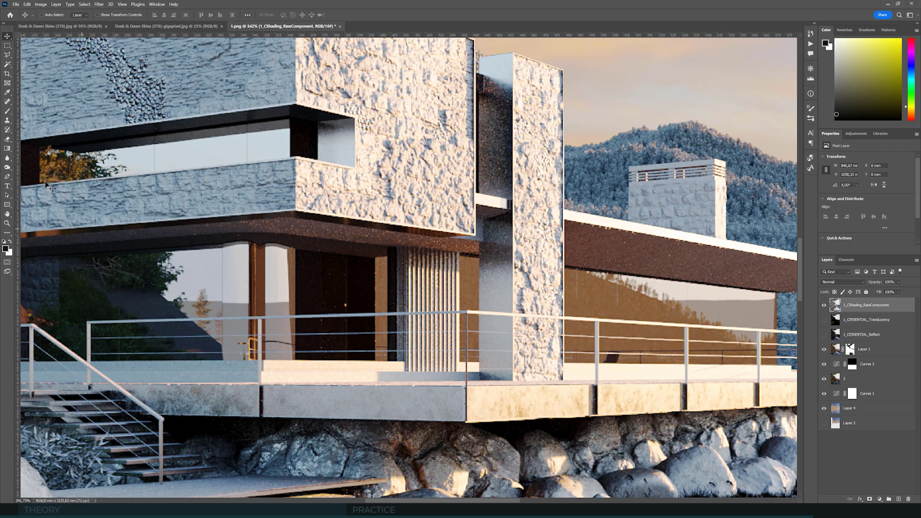
# Box-select the areas around the left and right lower-floor glass panels.
pyautogui.click(7, 45)
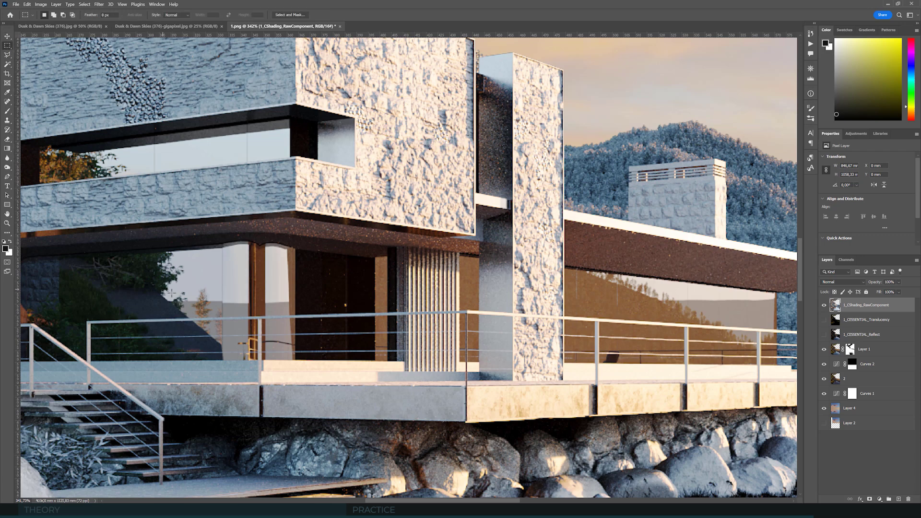
pyautogui.moveTo(164, 289); pyautogui.dragTo(300, 357)
pyautogui.scroll(-2, 336, 326)
pyautogui.scroll(2, 552, 312)
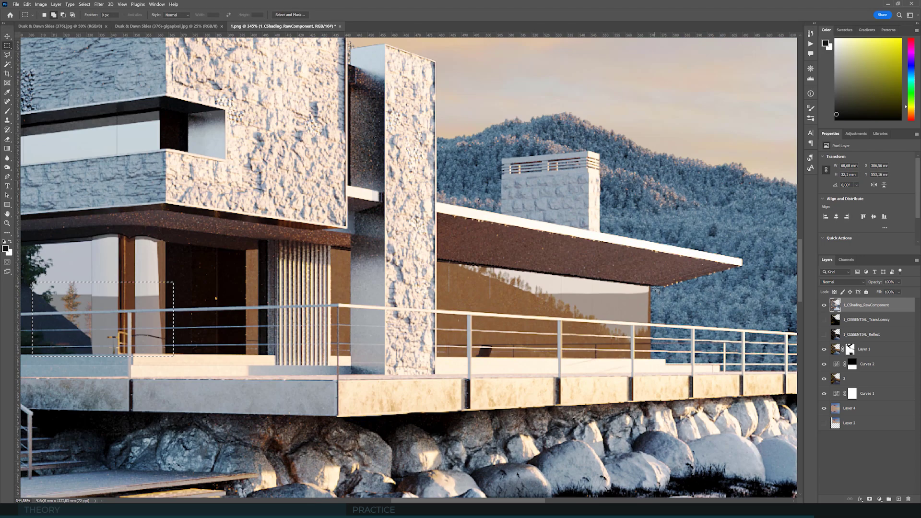
pyautogui.moveTo(654, 288); pyautogui.dragTo(524, 341)
# Refine the glass selection with Color Range at fuzziness 33, then deselect.
pyautogui.click(84, 4)
pyautogui.click(100, 70)
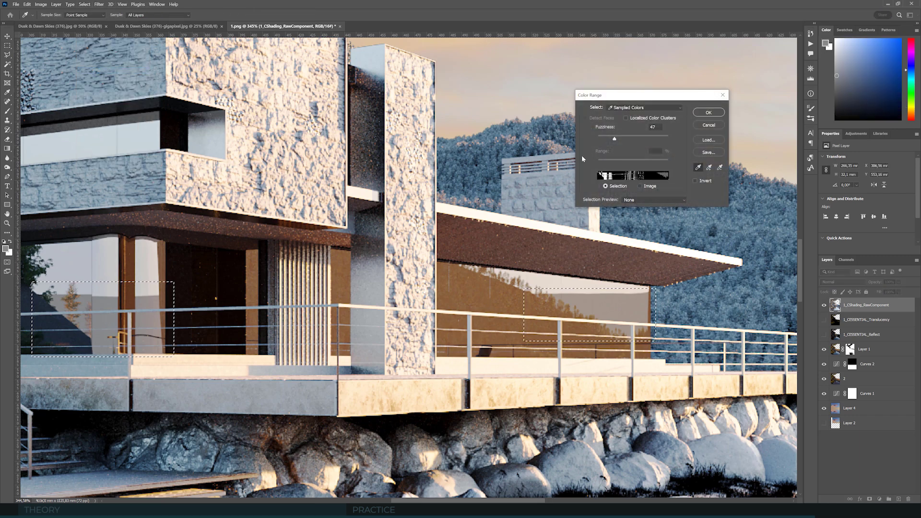
pyautogui.click(708, 124)
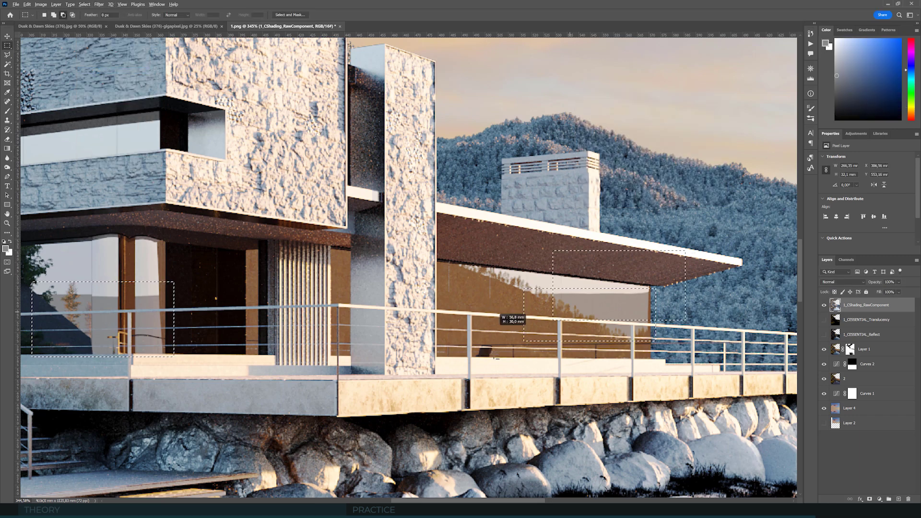
pyautogui.click(85, 5)
pyautogui.click(100, 70)
pyautogui.moveTo(614, 138); pyautogui.dragTo(609, 139)
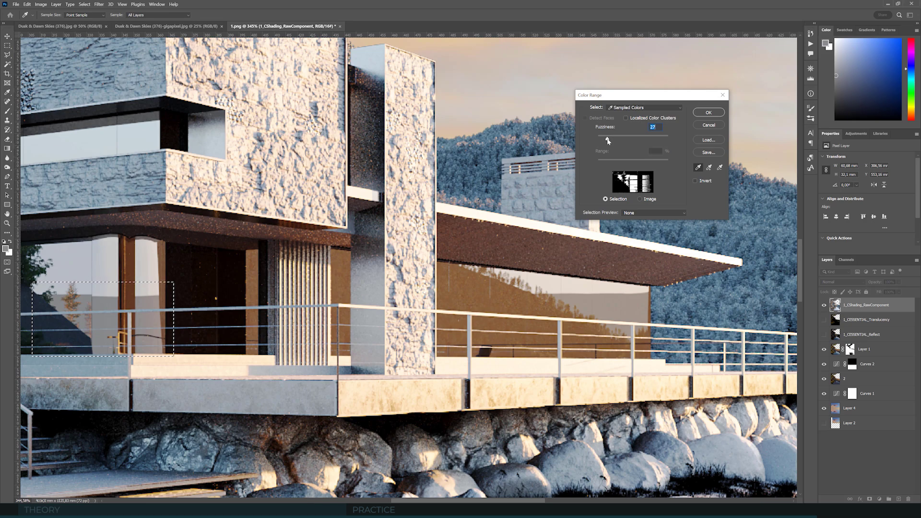
pyautogui.press('Return')
pyautogui.scroll(-3, 501, 252)
pyautogui.scroll(4, 228, 294)
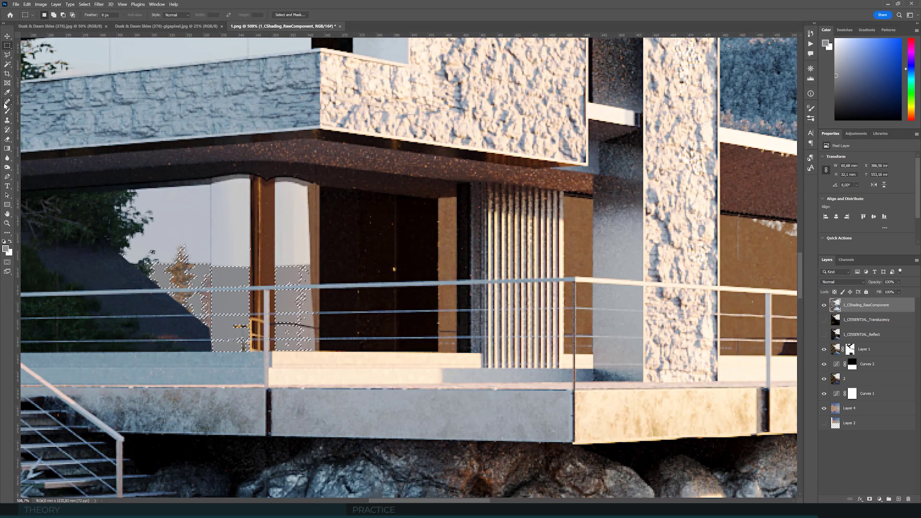
pyautogui.hotkey('ctrl', 'd')
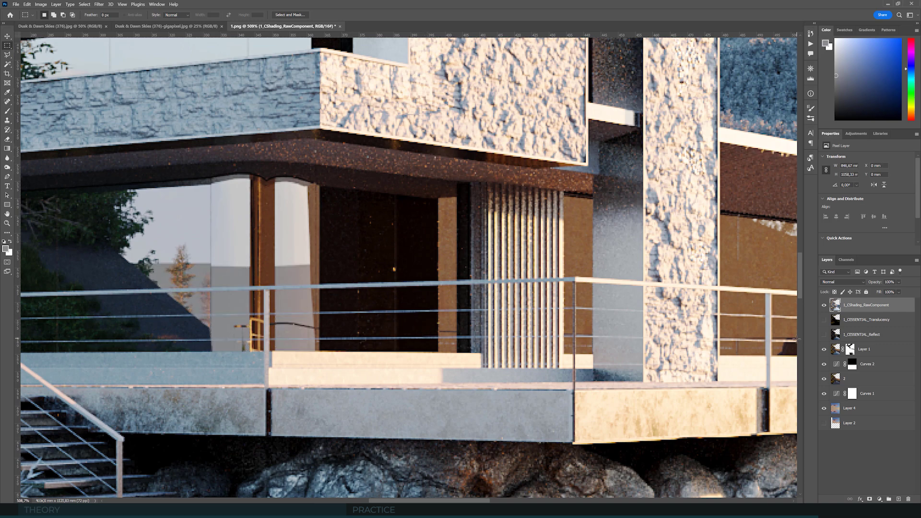
# Hide the raw shading pass and paint Layer 1's mask black over the glass with a size-30 brush.
pyautogui.click(824, 306)
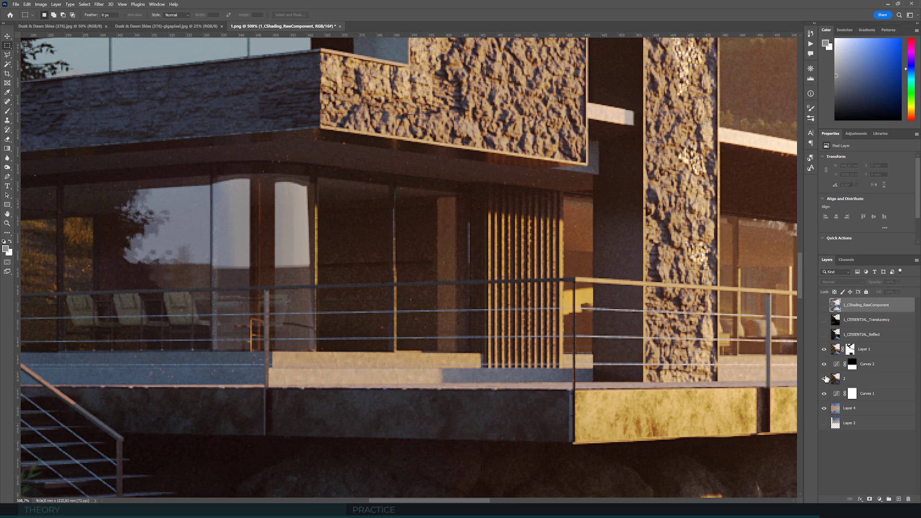
pyautogui.click(850, 353)
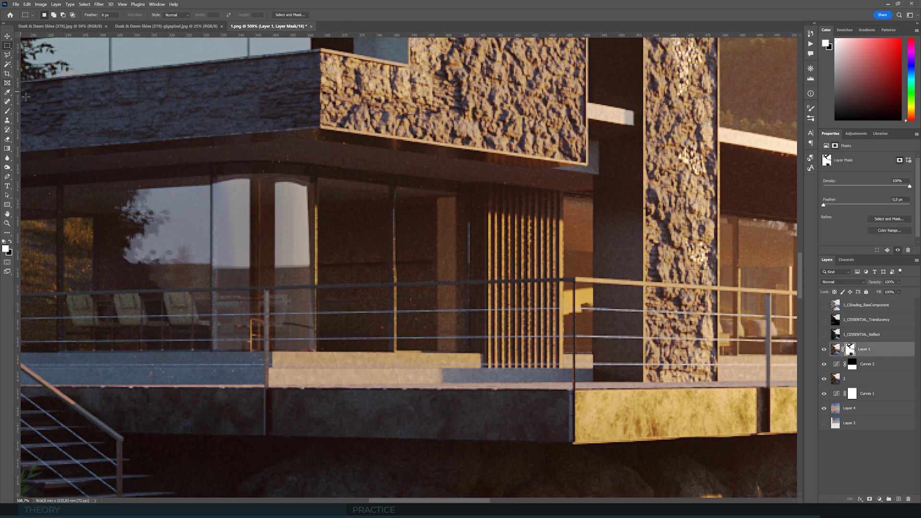
pyautogui.press('b')
pyautogui.press('[')
pyautogui.press('[')
pyautogui.press('[')
pyautogui.press('[')
pyautogui.press('[')
pyautogui.press('[')
pyautogui.press('[')
pyautogui.press('[')
pyautogui.press('[')
pyautogui.press('[')
pyautogui.press('[')
pyautogui.press('[')
pyautogui.press('[')
pyautogui.press('[')
pyautogui.press('[')
pyautogui.press('[')
pyautogui.press('[')
pyautogui.press('[')
pyautogui.press('[')
pyautogui.click(11, 243)
pyautogui.moveTo(234, 259); pyautogui.dragTo(234, 282)
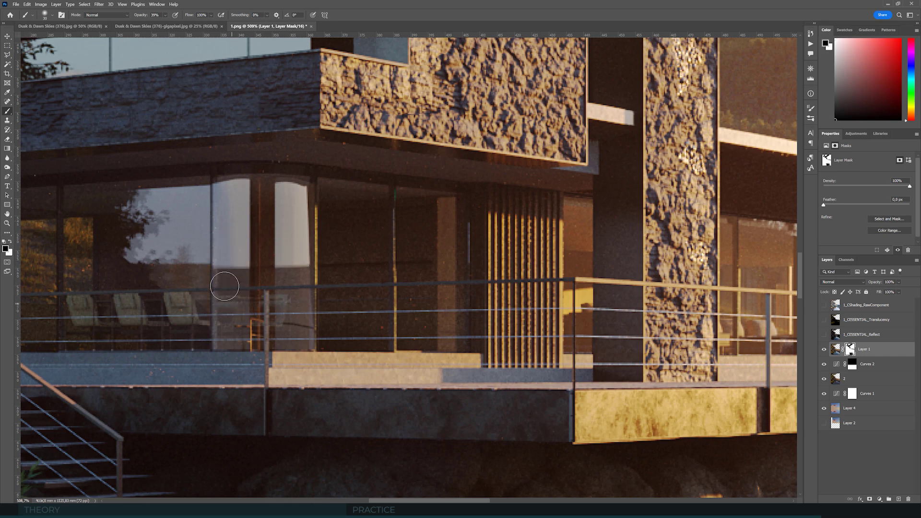
pyautogui.scroll(-2, 234, 281)
# Colour-range select the left glass panels on the shading pass and copy them into Layer 5.
pyautogui.click(824, 306)
pyautogui.click(863, 305)
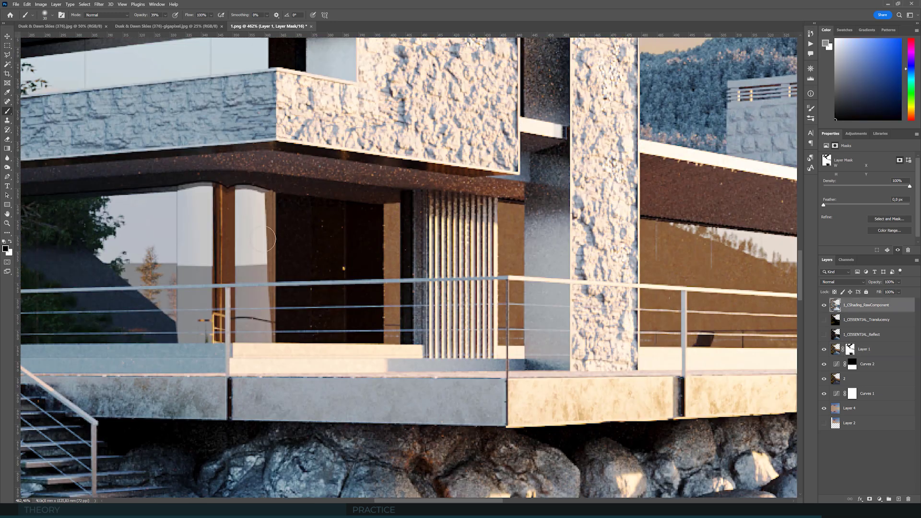
pyautogui.press('m')
pyautogui.moveTo(285, 248); pyautogui.dragTo(102, 350)
pyautogui.click(84, 4)
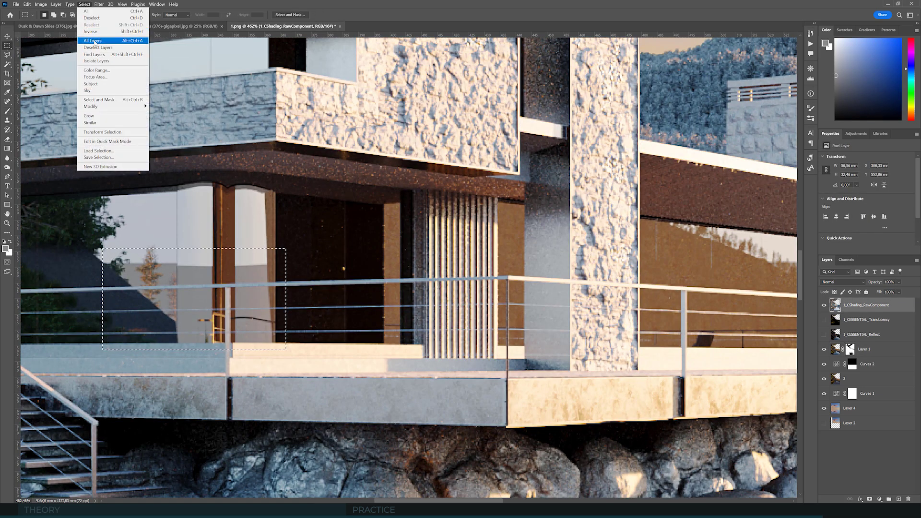
pyautogui.click(96, 70)
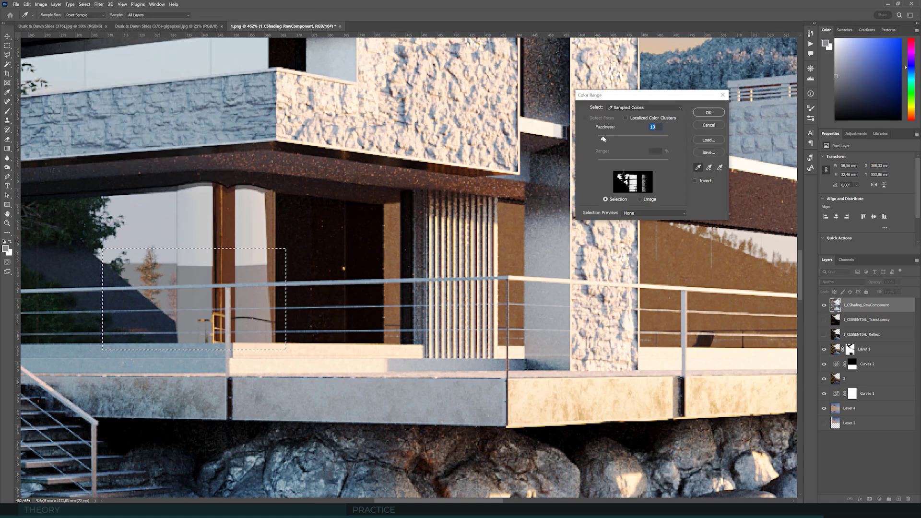
pyautogui.click(709, 113)
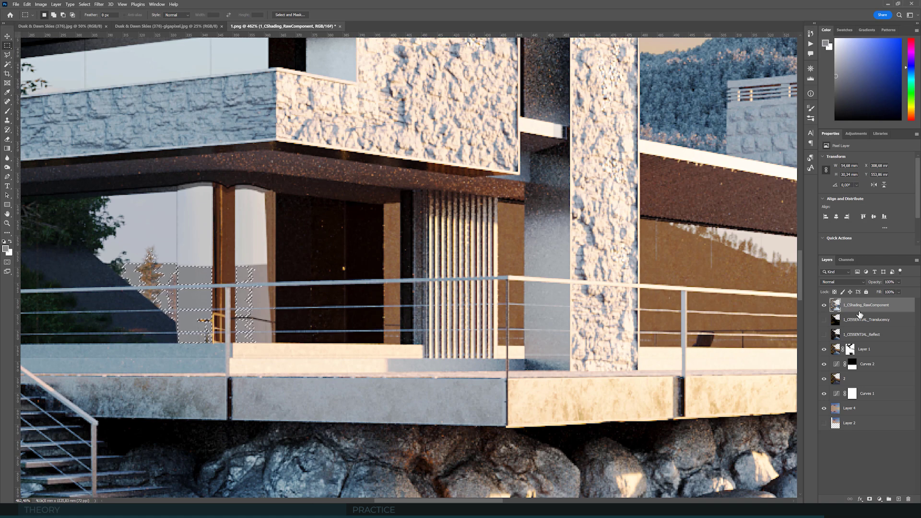
pyautogui.hotkey('ctrl', 'j')
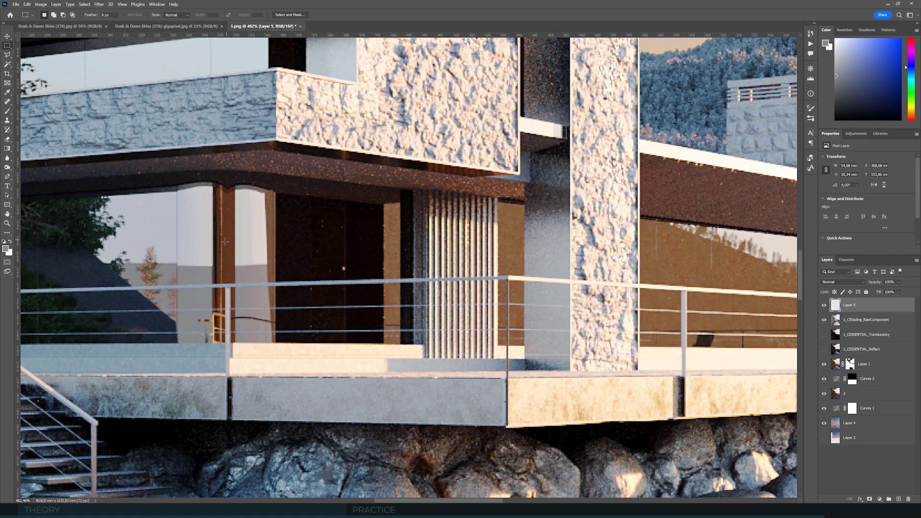
# Colour-range select the left glass panel's tone at fuzziness 42 and copy it into Layer 6.
pyautogui.moveTo(212, 247); pyautogui.dragTo(288, 342)
pyautogui.click(84, 4)
pyautogui.click(96, 70)
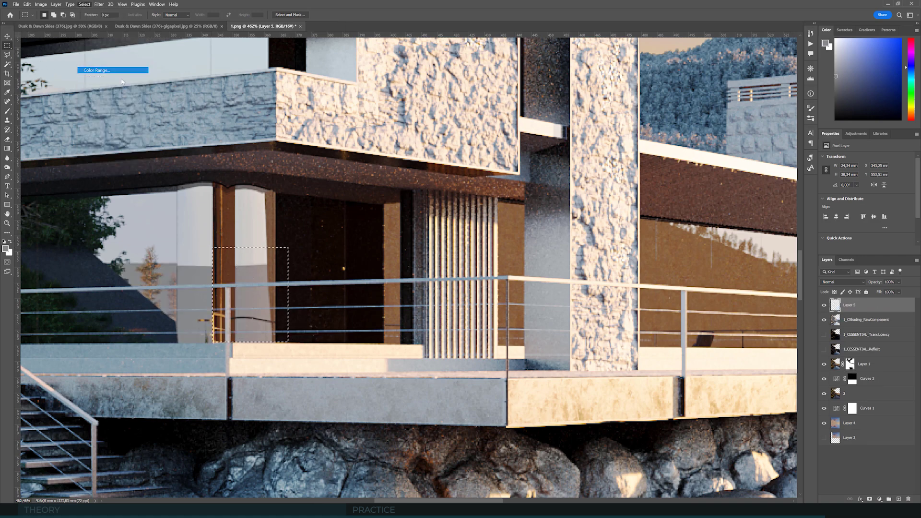
pyautogui.click(265, 279)
pyautogui.moveTo(604, 138); pyautogui.dragTo(613, 138)
pyautogui.click(708, 113)
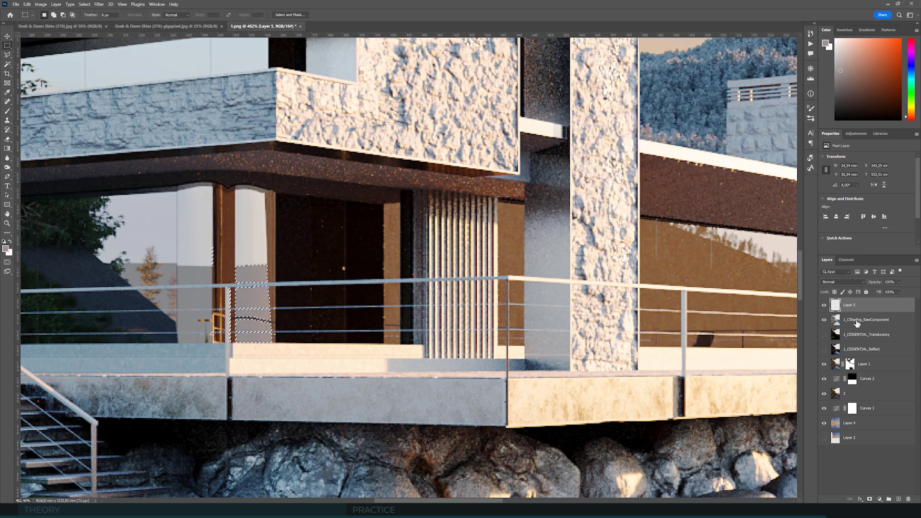
pyautogui.click(857, 323)
pyautogui.hotkey('ctrl', 'j')
pyautogui.press('Delete')
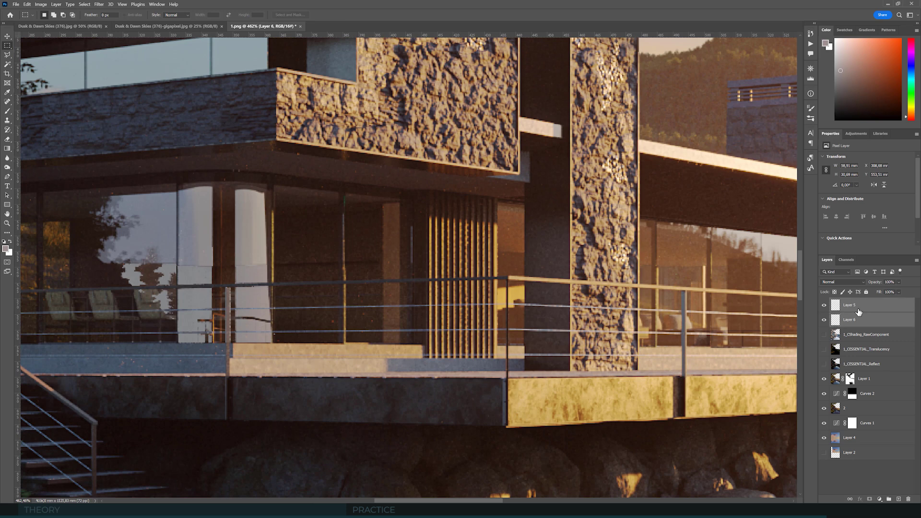
# Reload the saved curtain selection and make Layer 1 the active layer.
pyautogui.click(84, 4)
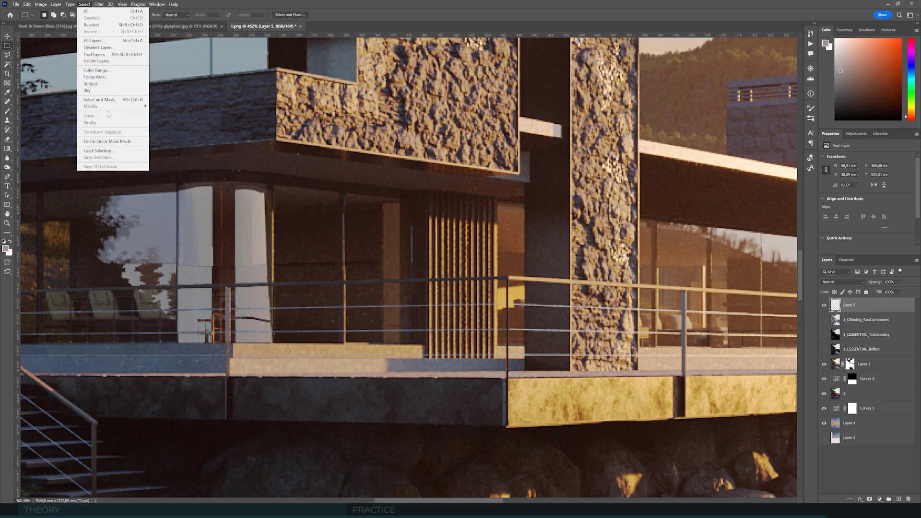
pyautogui.click(99, 150)
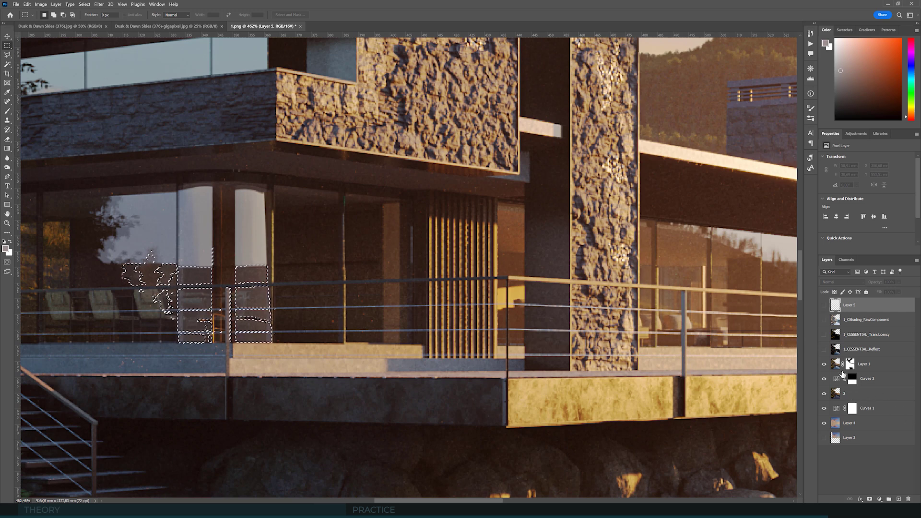
pyautogui.click(863, 364)
# Clone away the dark railing line across the curtains with a Normal-mode Clone Stamp.
pyautogui.press('s')
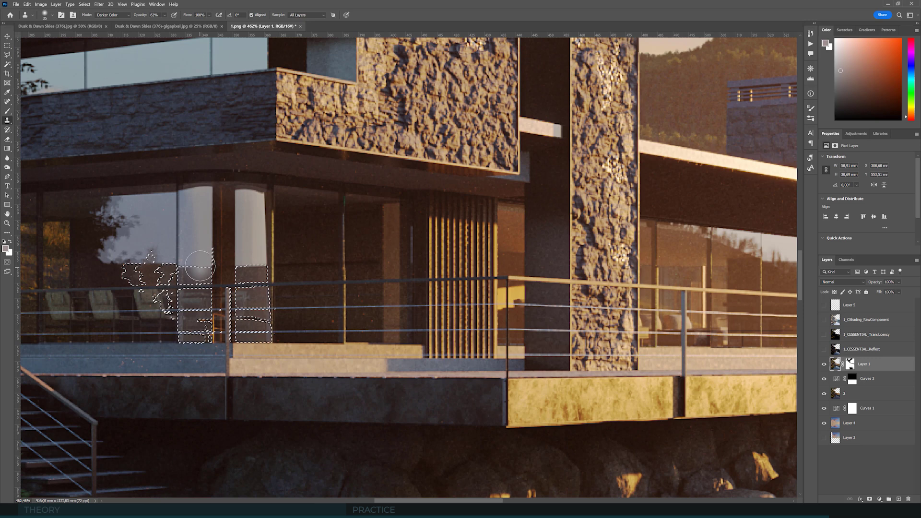
pyautogui.click(112, 14)
pyautogui.click(112, 22)
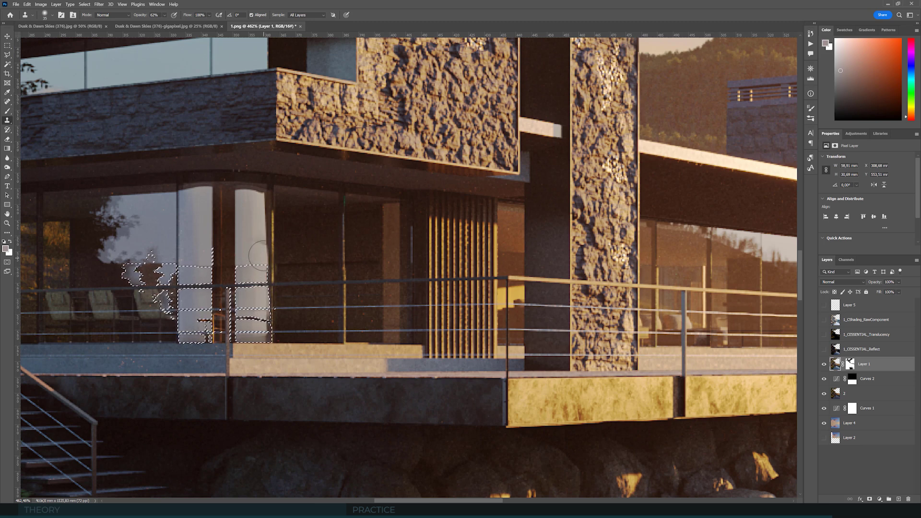
pyautogui.moveTo(254, 316); pyautogui.dragTo(261, 324)
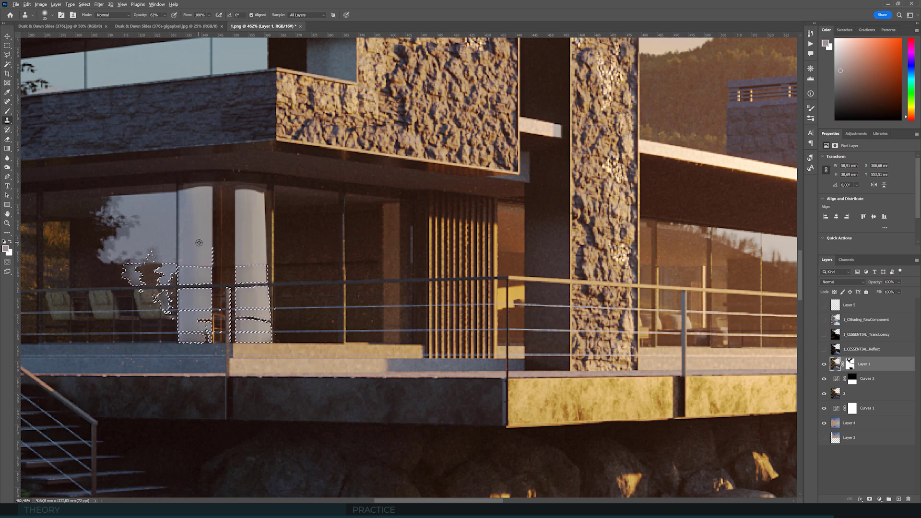
pyautogui.hotkey('ctrl', 'd')
pyautogui.moveTo(239, 283); pyautogui.dragTo(266, 284)
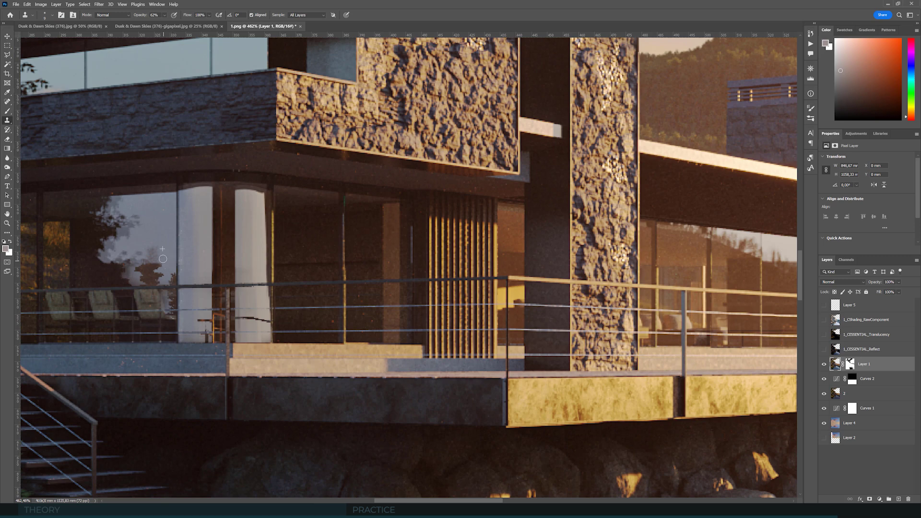
# Lighten the dark tree reflection in the glass by cloning clean glass at 27% opacity.
pyautogui.scroll(-3, 162, 259)
pyautogui.scroll(4, 201, 236)
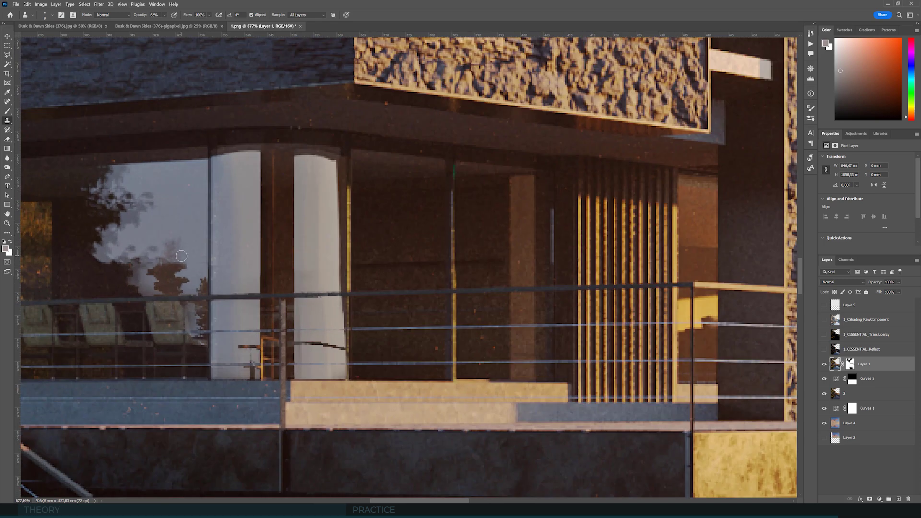
pyautogui.moveTo(165, 15); pyautogui.dragTo(188, 249)
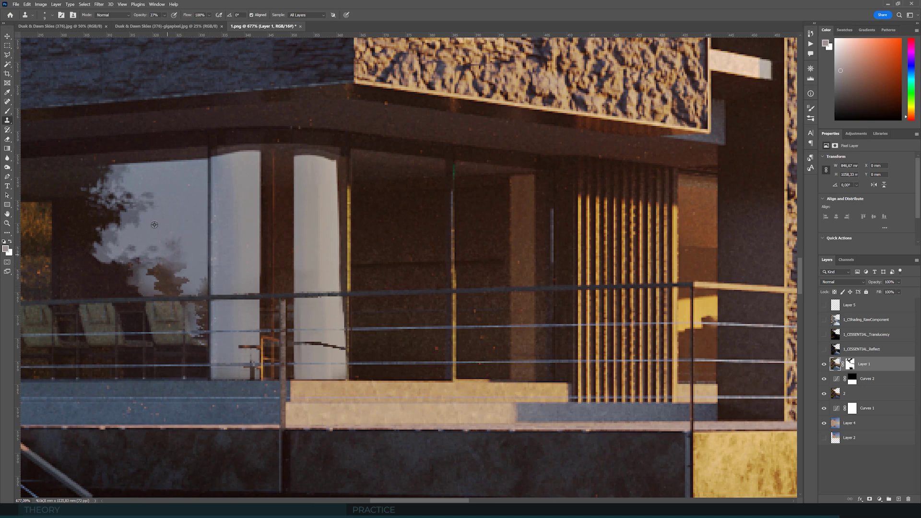
pyautogui.keyDown('alt'); pyautogui.click(141, 209); pyautogui.keyUp('alt')
pyautogui.moveTo(146, 274)
pyautogui.mouseDown()
pyautogui.moveTo(155, 281)
pyautogui.moveTo(185, 265)
pyautogui.mouseUp()
# Soften the pixelated tree reflection with the Blur tool, ending at a 10 px brush.
pyautogui.click(7, 158)
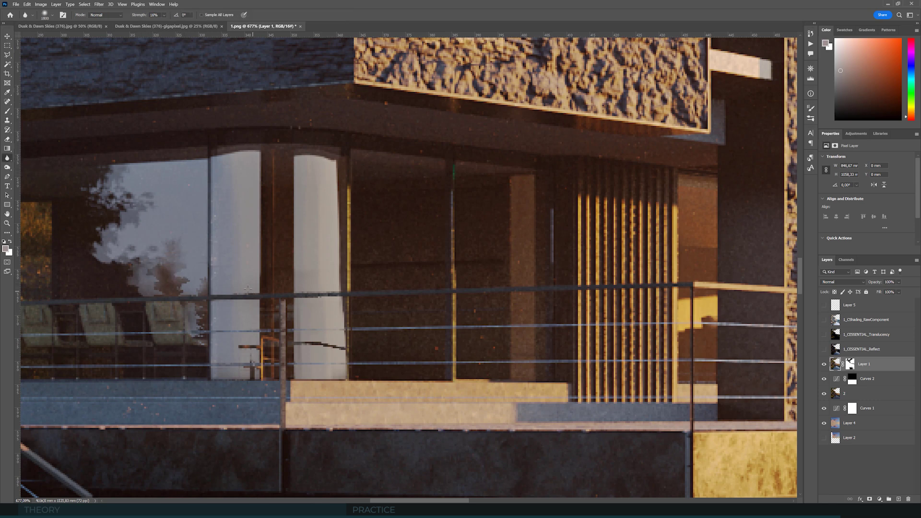
pyautogui.press('[')
pyautogui.press('[')
pyautogui.press('[')
pyautogui.press('[')
pyautogui.press('[')
pyautogui.press('[')
pyautogui.press('[')
pyautogui.press('[')
pyautogui.press('[')
pyautogui.press('[')
pyautogui.press('[')
pyautogui.press('[')
pyautogui.press(']')
pyautogui.press(']')
pyautogui.press(']')
pyautogui.moveTo(187, 275)
pyautogui.mouseDown()
pyautogui.moveTo(150, 290)
pyautogui.moveTo(172, 253)
pyautogui.moveTo(173, 285)
pyautogui.moveTo(196, 275)
pyautogui.mouseUp()
pyautogui.press('[')
pyautogui.scroll(-5, 186, 275)
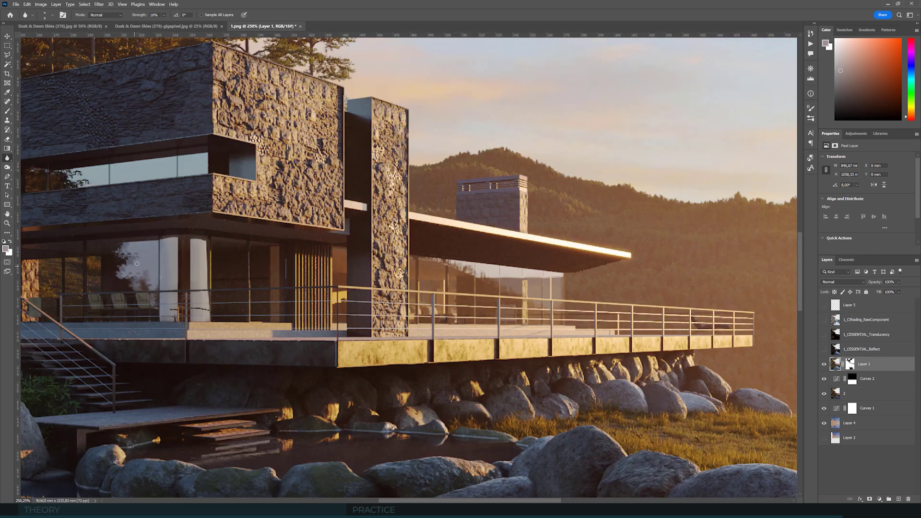
pyautogui.scroll(-2, 138, 250)
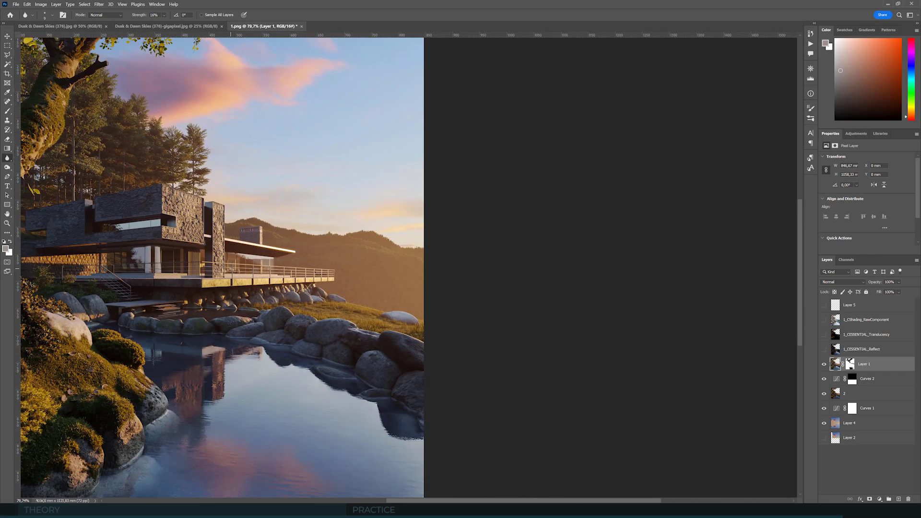
pyautogui.scroll(4, 110, 276)
pyautogui.scroll(-2, 120, 297)
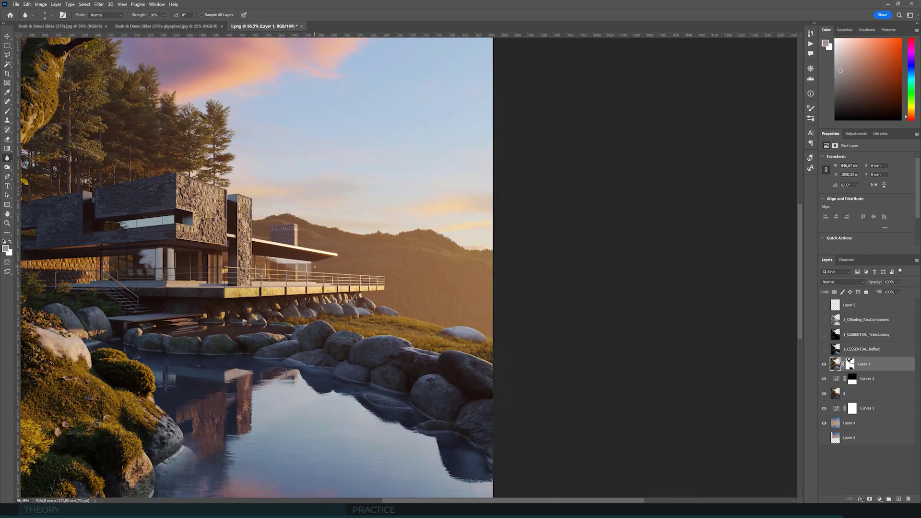
pyautogui.scroll(10, 317, 267)
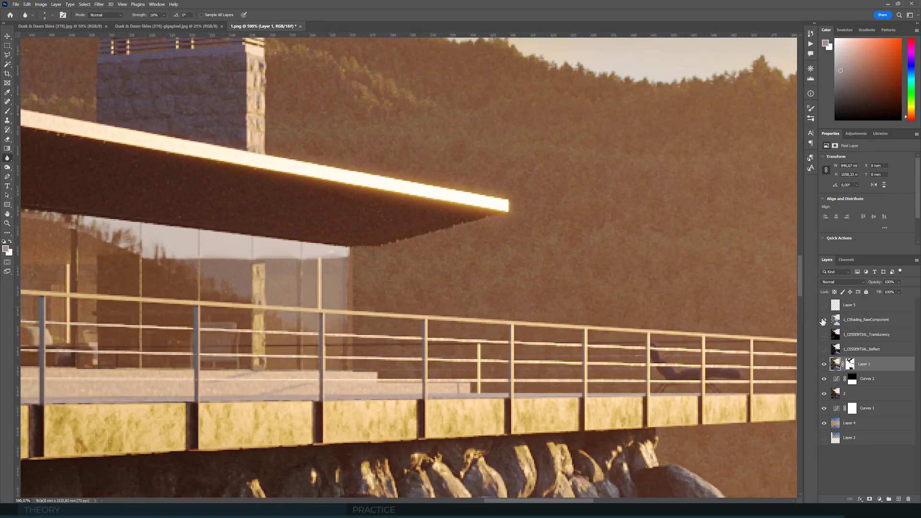
# Colour-range select the glass under the roof overhang on the 1_CShading_RawComponent layer.
pyautogui.click(824, 319)
pyautogui.click(863, 320)
pyautogui.press('l')
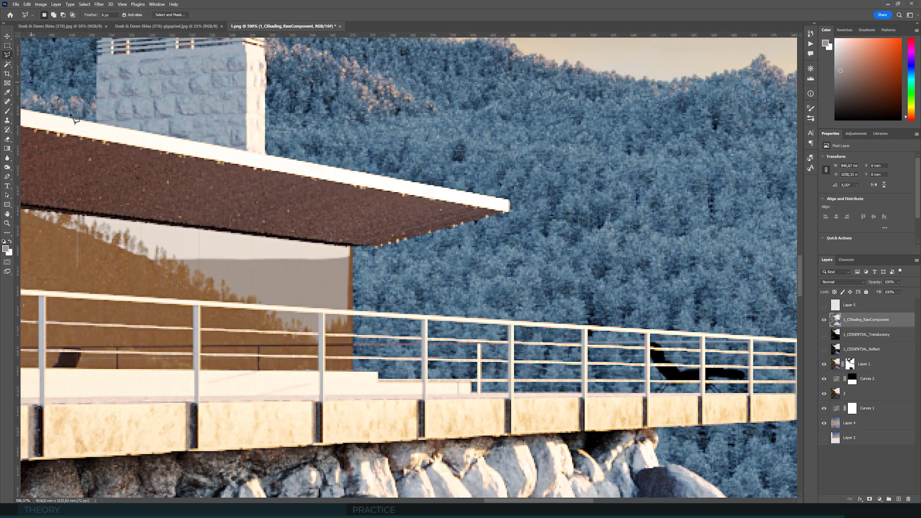
pyautogui.click(7, 45)
pyautogui.moveTo(135, 245); pyautogui.dragTo(368, 346)
pyautogui.click(84, 5)
pyautogui.click(113, 71)
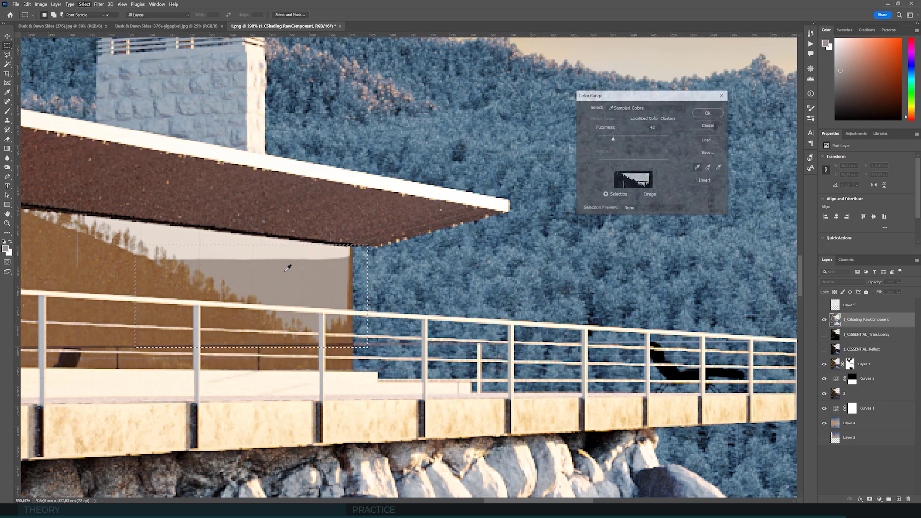
pyautogui.press('Return')
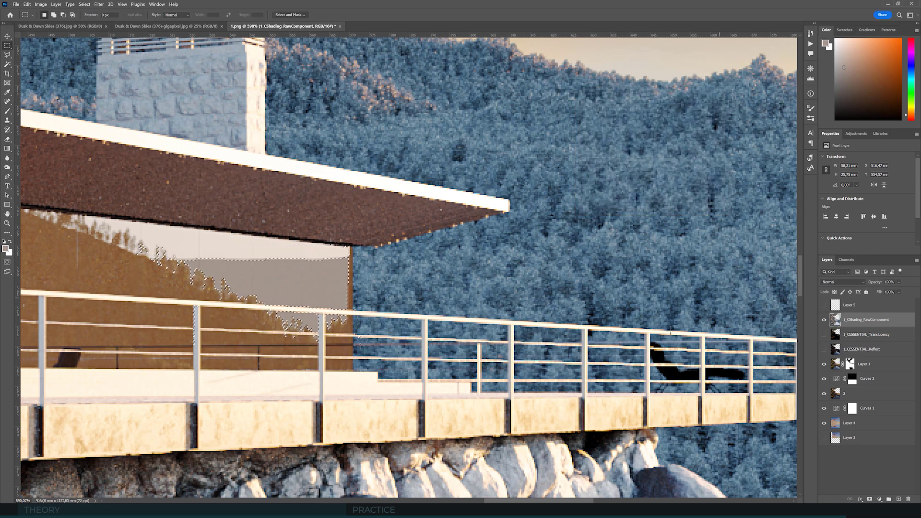
# Fill the glass selection light grey on new Layer 6 and set it to Lighten blending.
pyautogui.press('g')
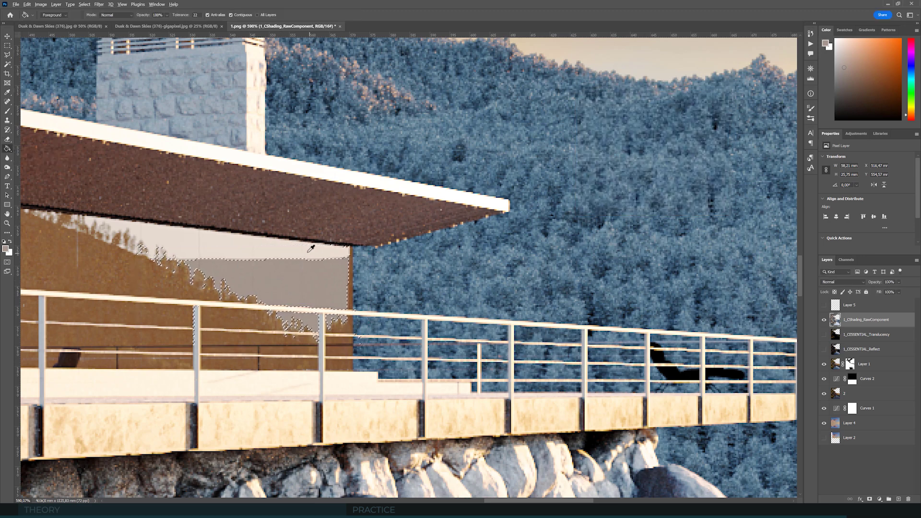
pyautogui.hotkey('ctrl', ',')
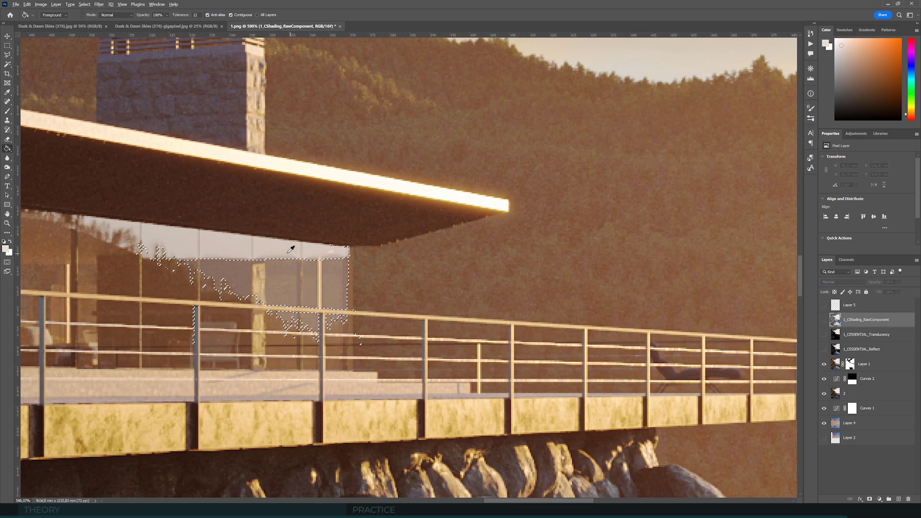
pyautogui.hotkey('ctrl', 'shift', 'alt', 'n')
pyautogui.click(319, 263)
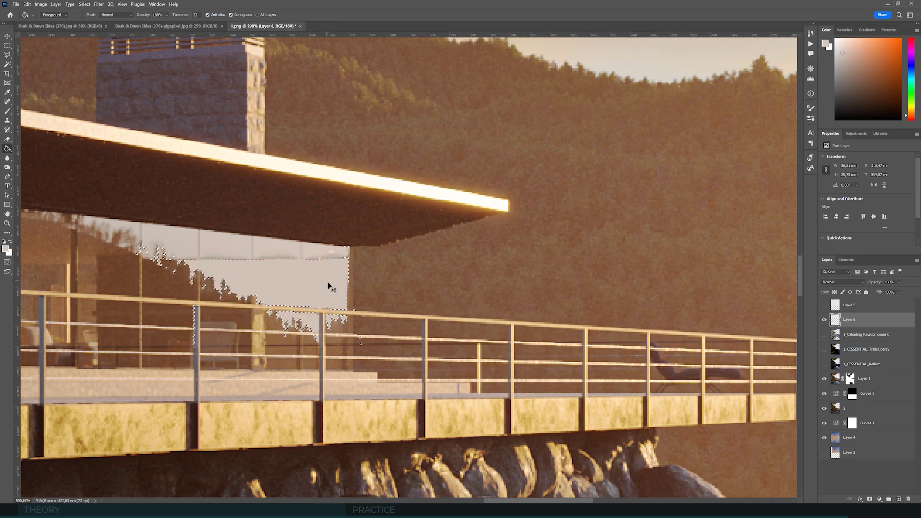
pyautogui.click(843, 282)
pyautogui.click(835, 331)
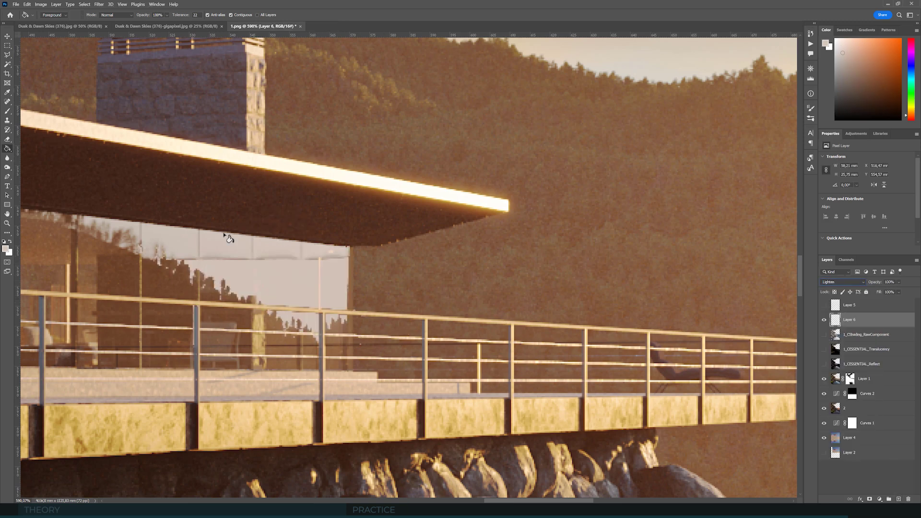
# Move Layer 6 just above Layer 1 at 90% opacity and compare the lightened glass.
pyautogui.click(8, 121)
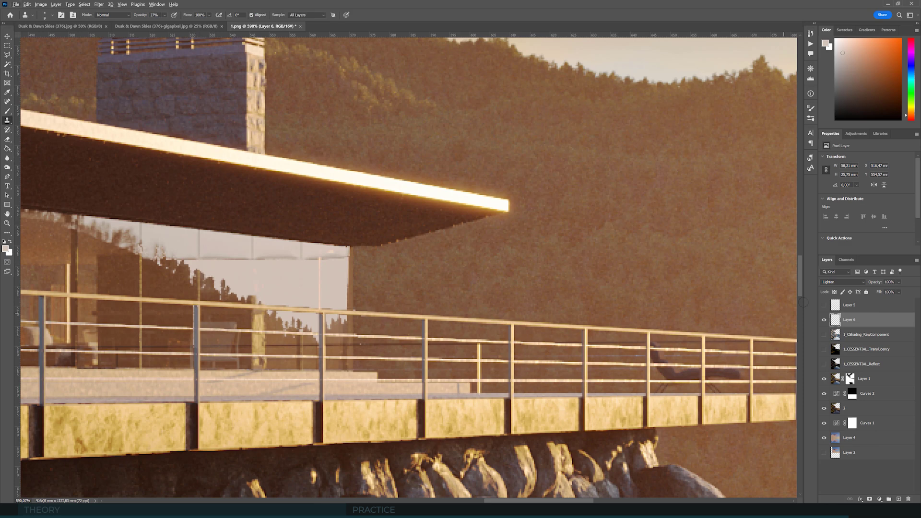
pyautogui.moveTo(865, 324); pyautogui.dragTo(863, 372)
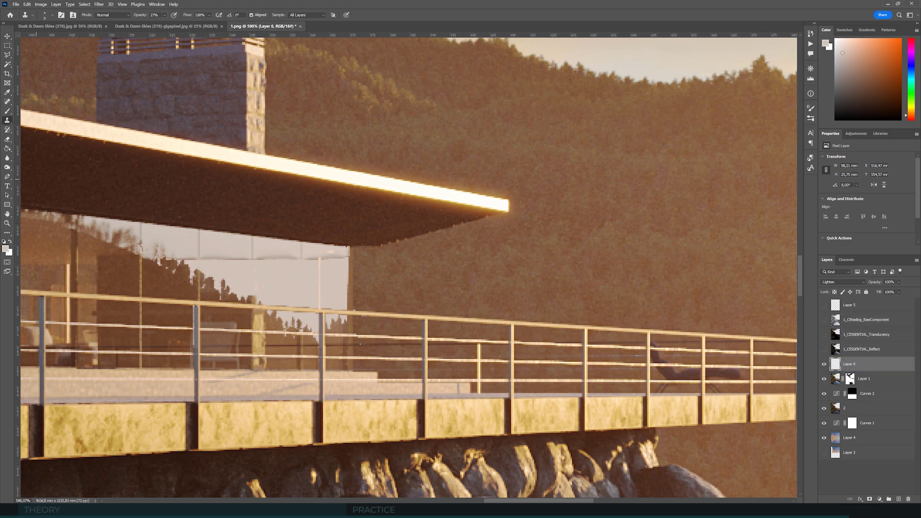
pyautogui.click(7, 158)
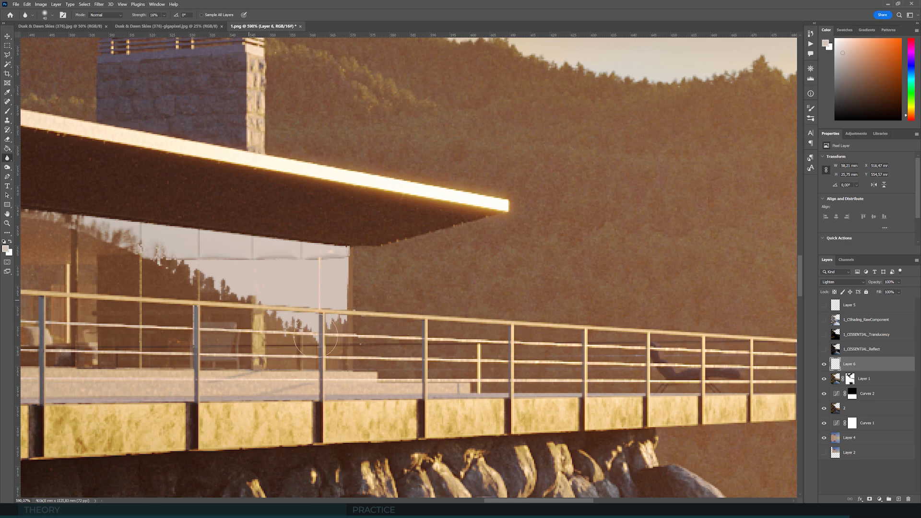
pyautogui.click(8, 36)
pyautogui.press('9')
pyautogui.keyDown('shift'); pyautogui.click(849, 378); pyautogui.keyUp('shift')
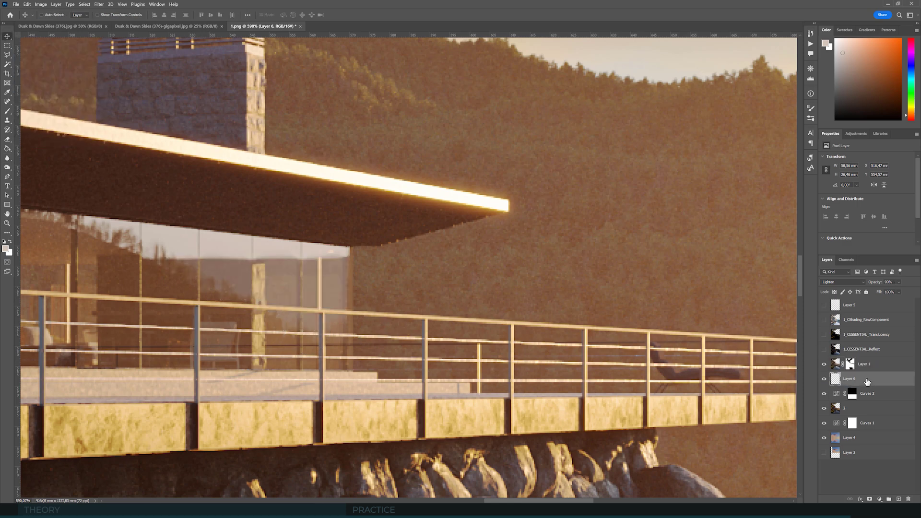
pyautogui.keyDown('shift'); pyautogui.click(849, 380); pyautogui.keyUp('shift')
pyautogui.click(841, 379)
# Clone away the dark line across the glass on Layer 1 at 54% opacity.
pyautogui.press('s')
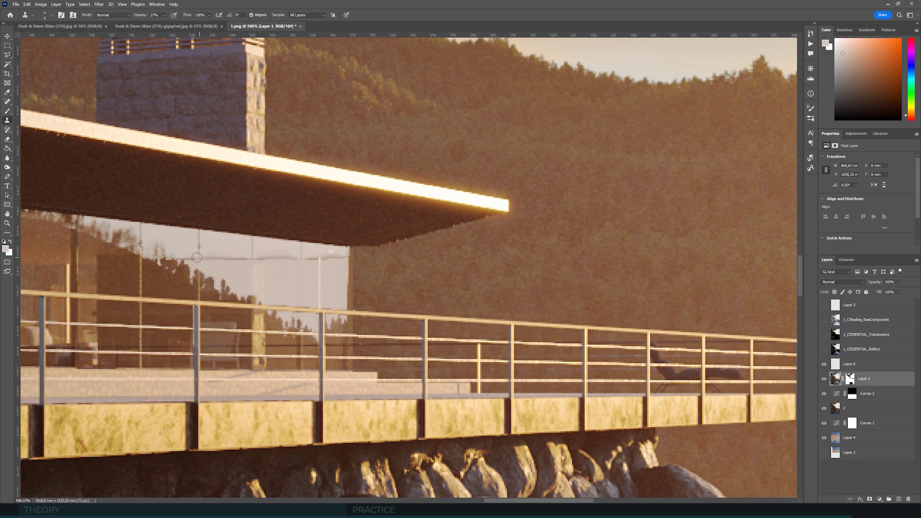
pyautogui.moveTo(185, 257); pyautogui.dragTo(216, 258)
pyautogui.click(165, 14)
pyautogui.click(214, 264)
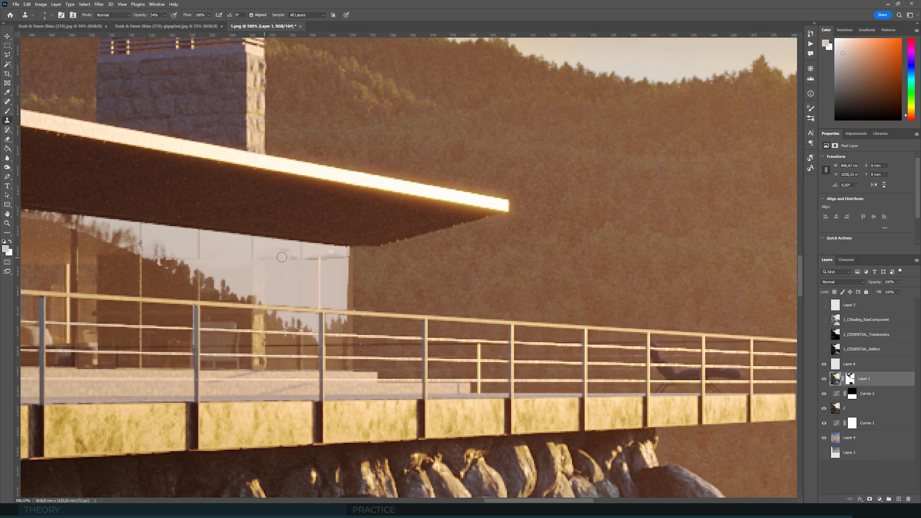
# Paint more light onto the glass edge on Layer 6 and compare with it toggled.
pyautogui.hotkey('alt', ']')
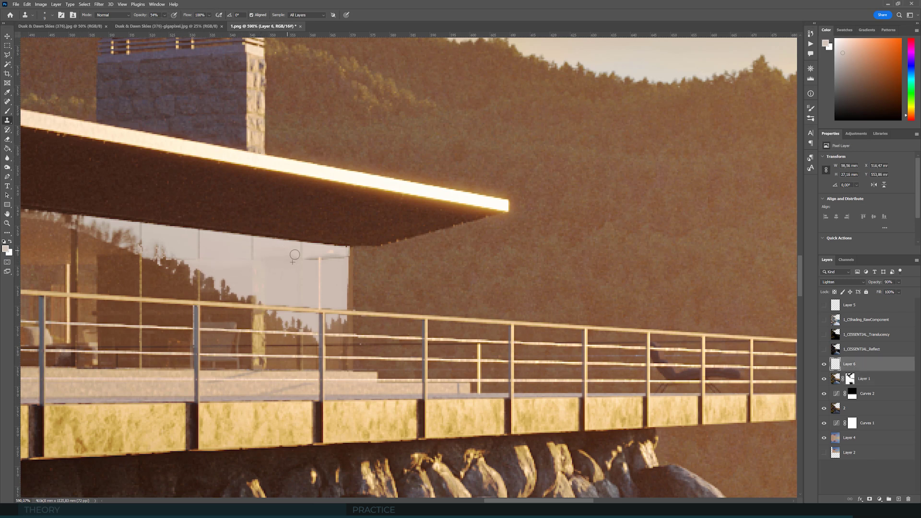
pyautogui.moveTo(299, 260)
pyautogui.mouseDown()
pyautogui.moveTo(342, 259)
pyautogui.moveTo(349, 269)
pyautogui.mouseUp()
pyautogui.click(824, 364)
pyautogui.click(824, 364)
pyautogui.click(824, 364)
pyautogui.click(824, 364)
# Set the Eraser's opacity for touching up the overhang edge on Layer 6.
pyautogui.press('e')
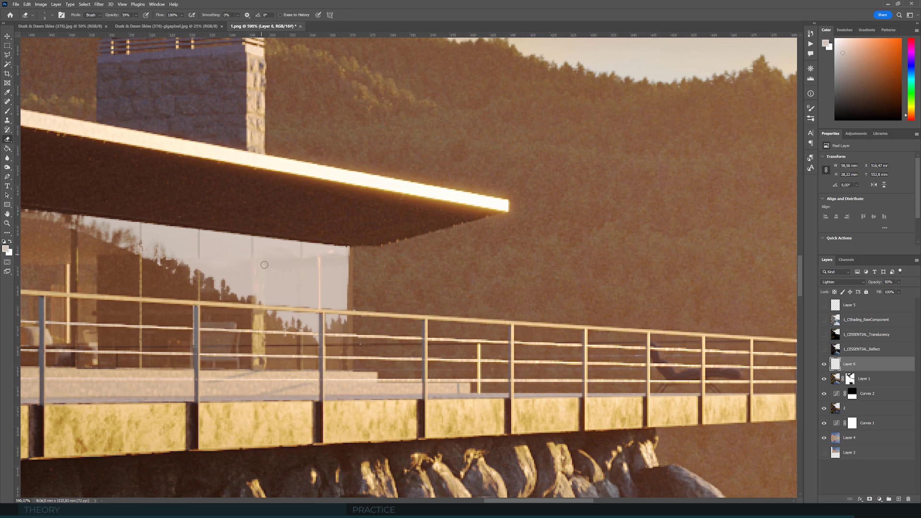
pyautogui.click(136, 15)
pyautogui.press('Return')
pyautogui.press('r')
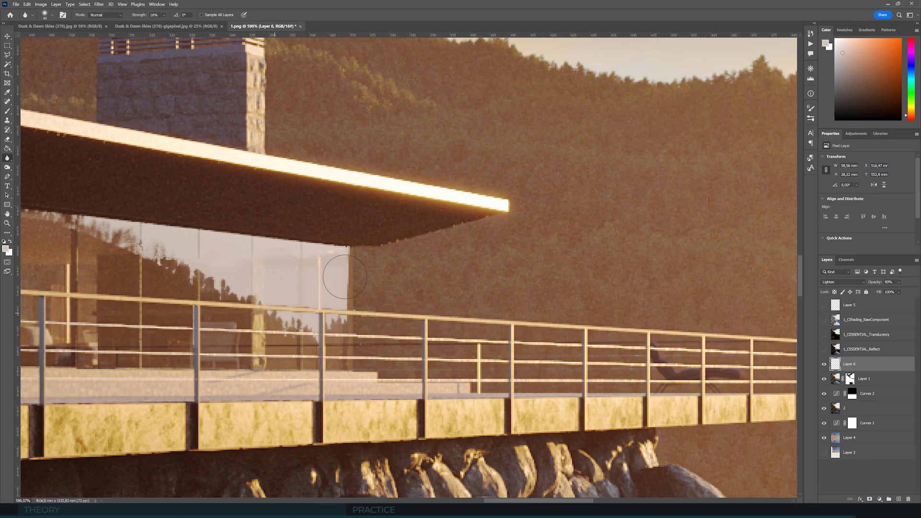
pyautogui.scroll(-3, 397, 235)
pyautogui.scroll(-8, 398, 235)
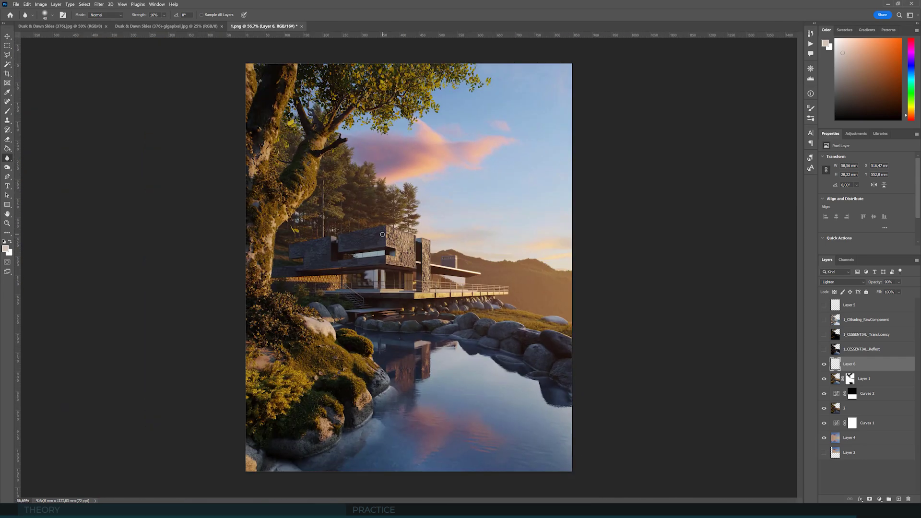
pyautogui.scroll(3, 478, 291)
pyautogui.scroll(-1, 478, 291)
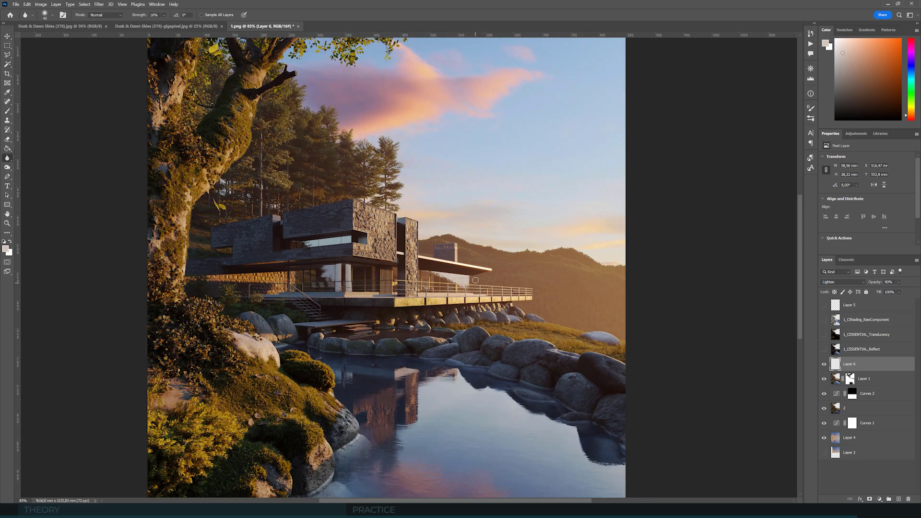
pyautogui.scroll(10, 465, 273)
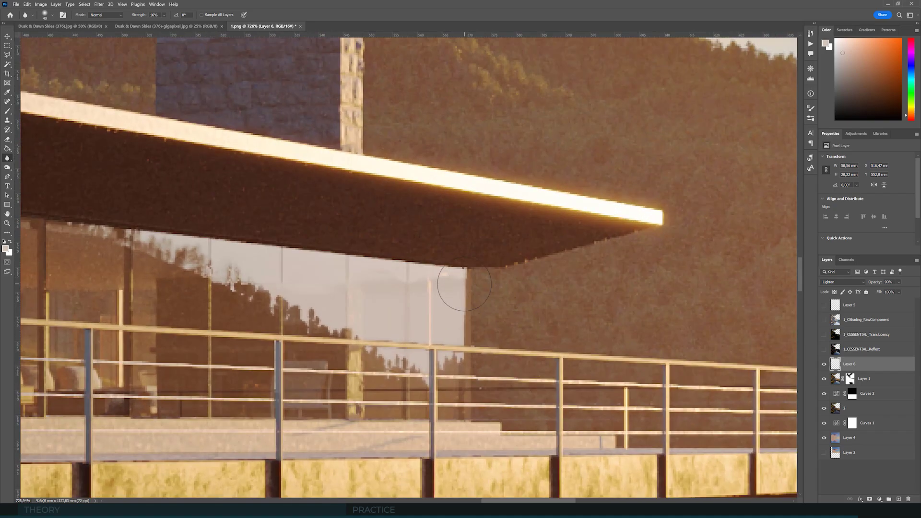
pyautogui.scroll(-8, 521, 270)
pyautogui.scroll(2, 474, 268)
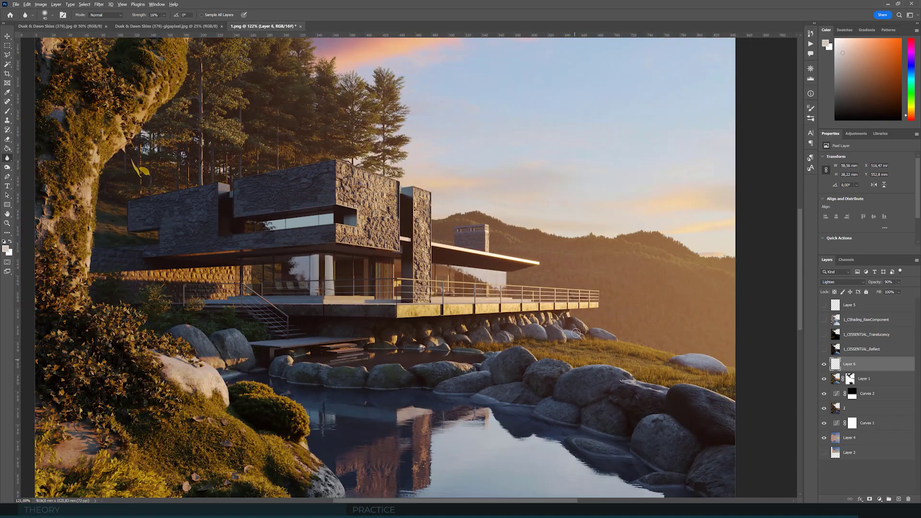
pyautogui.scroll(-2, 494, 232)
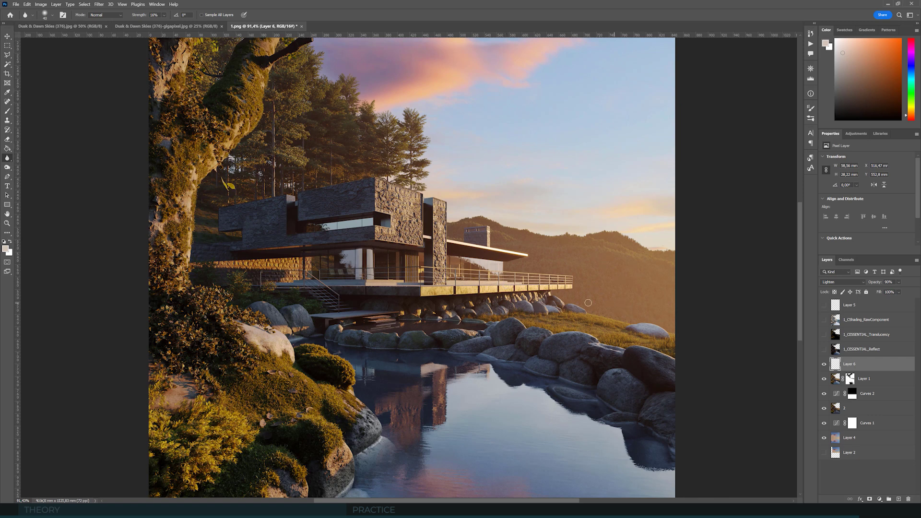
pyautogui.scroll(-2, 407, 248)
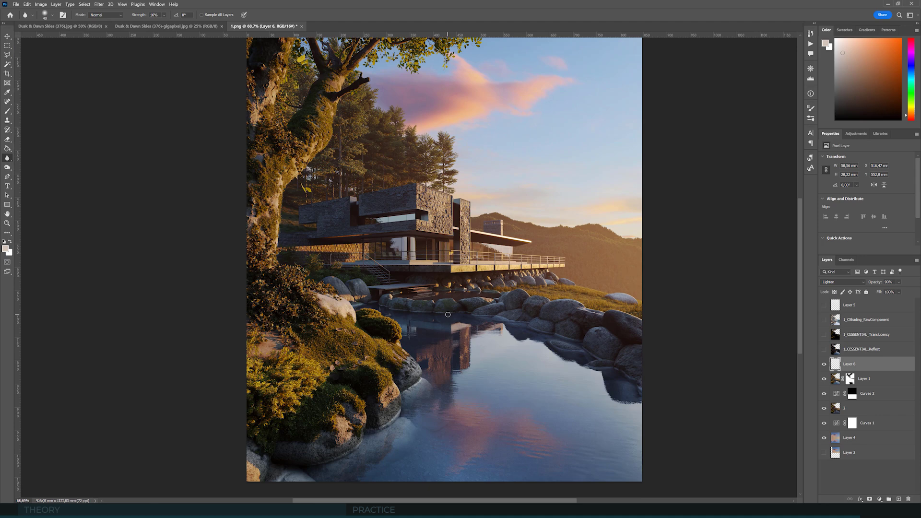
pyautogui.scroll(-1, 471, 247)
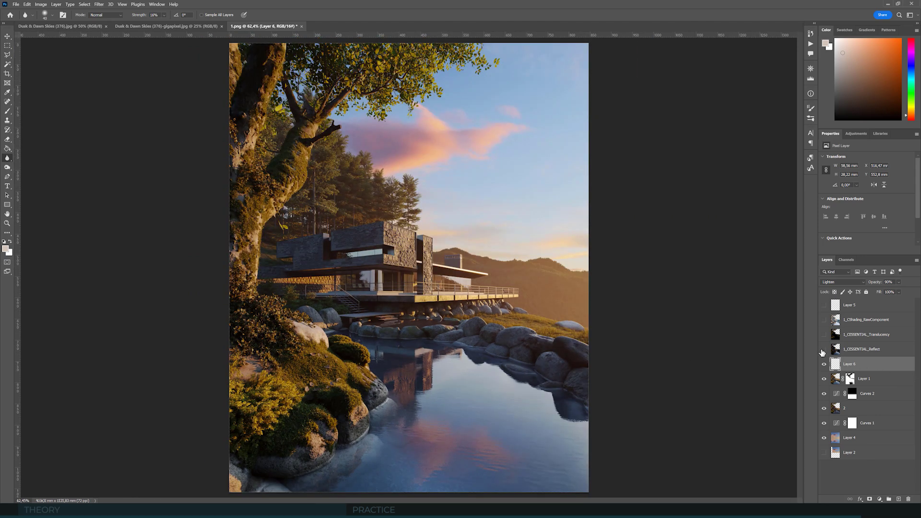
# Compare the 1_CESSENTIAL_Translucency pass on the render and move it below the Reflect layer.
pyautogui.click(823, 334)
pyautogui.click(835, 334)
pyautogui.click(823, 334)
pyautogui.click(822, 334)
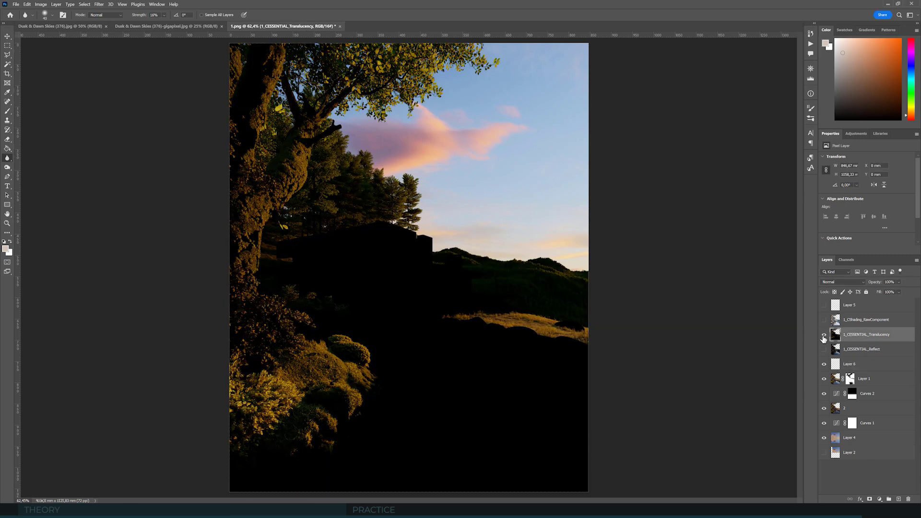
pyautogui.click(823, 334)
pyautogui.click(822, 334)
pyautogui.moveTo(858, 334); pyautogui.dragTo(859, 350)
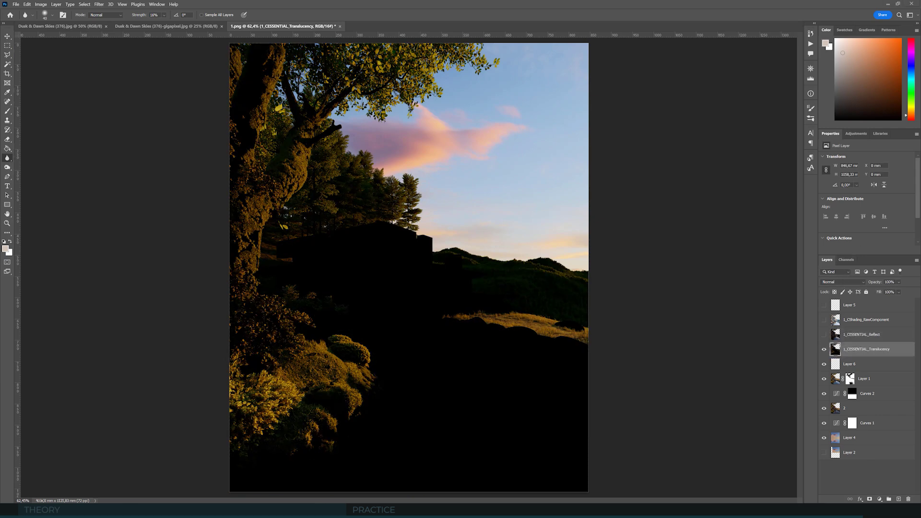
# Set the Translucency layer to Screen and give it a black-filled mask.
pyautogui.click(827, 282)
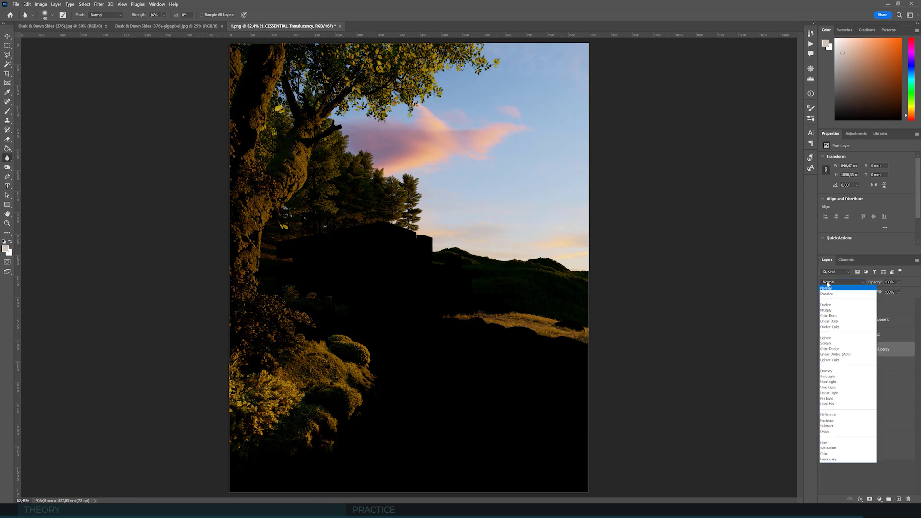
pyautogui.click(835, 344)
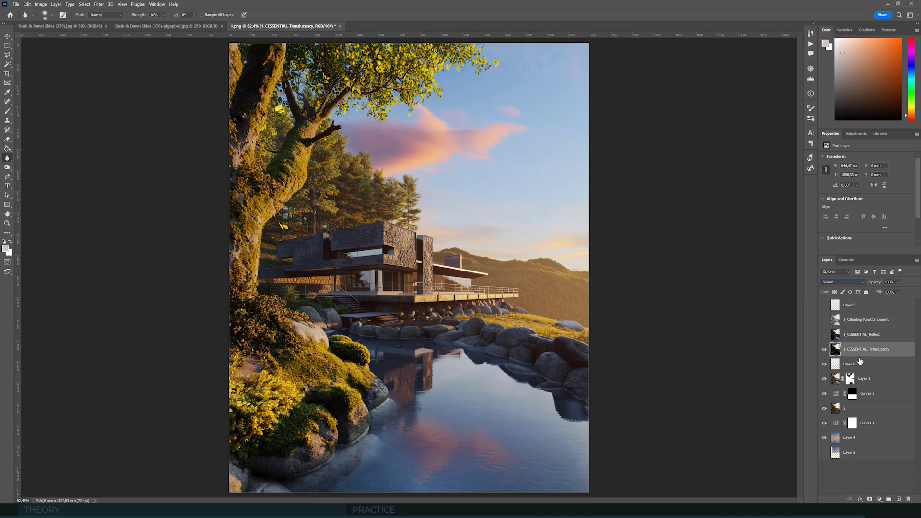
pyautogui.click(870, 499)
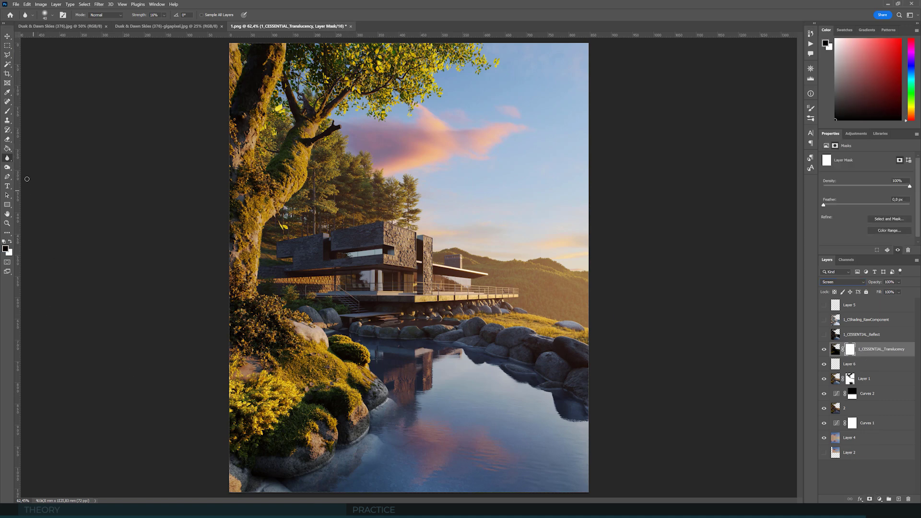
pyautogui.click(7, 148)
pyautogui.click(489, 188)
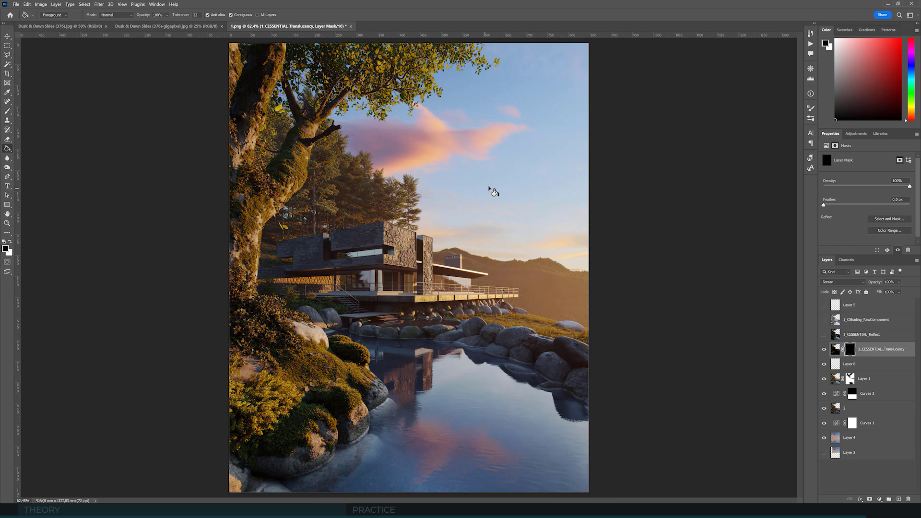
# Paint white at 17% brush opacity into the mask to reveal glow on treetops and rocks.
pyautogui.click(11, 238)
pyautogui.click(7, 113)
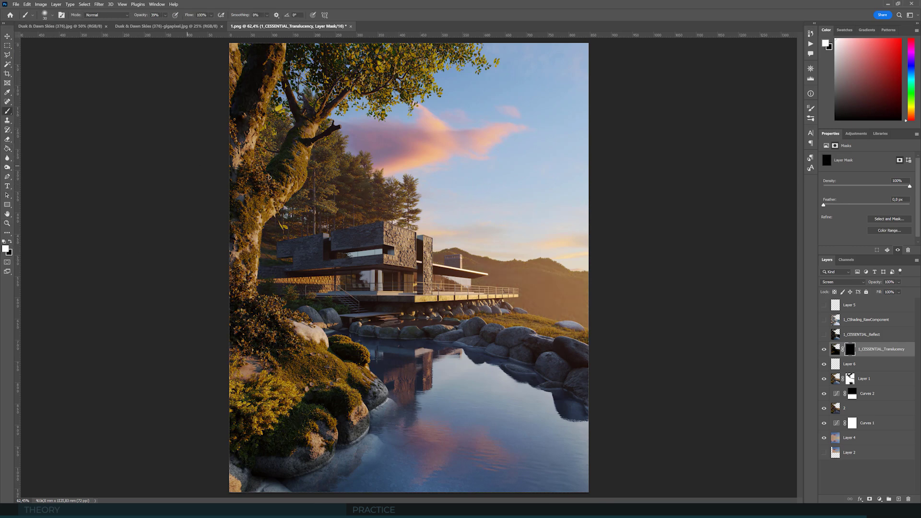
pyautogui.click(165, 15)
pyautogui.click(242, 52)
pyautogui.press('[')
pyautogui.press('[')
pyautogui.press('[')
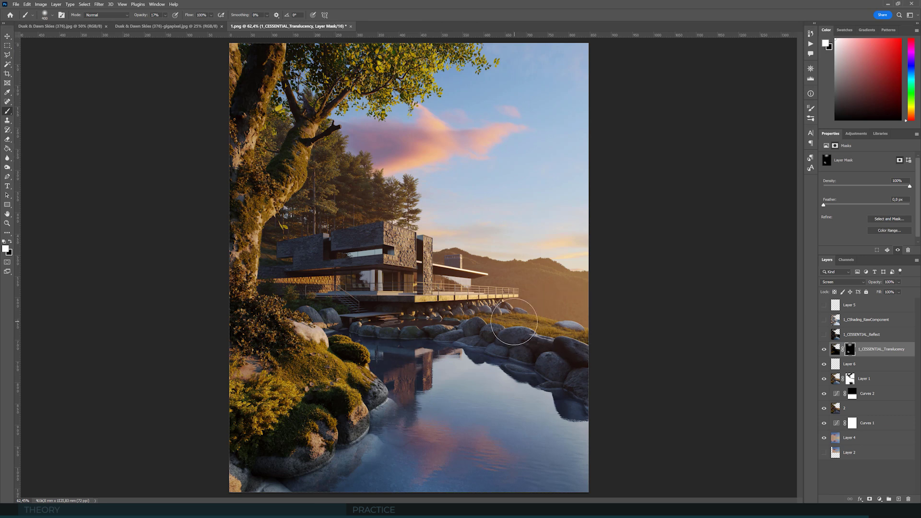
pyautogui.press('[')
pyautogui.press('[')
pyautogui.press(']')
pyautogui.press(']')
pyautogui.press(']')
pyautogui.press('[')
pyautogui.press('[')
pyautogui.press('[')
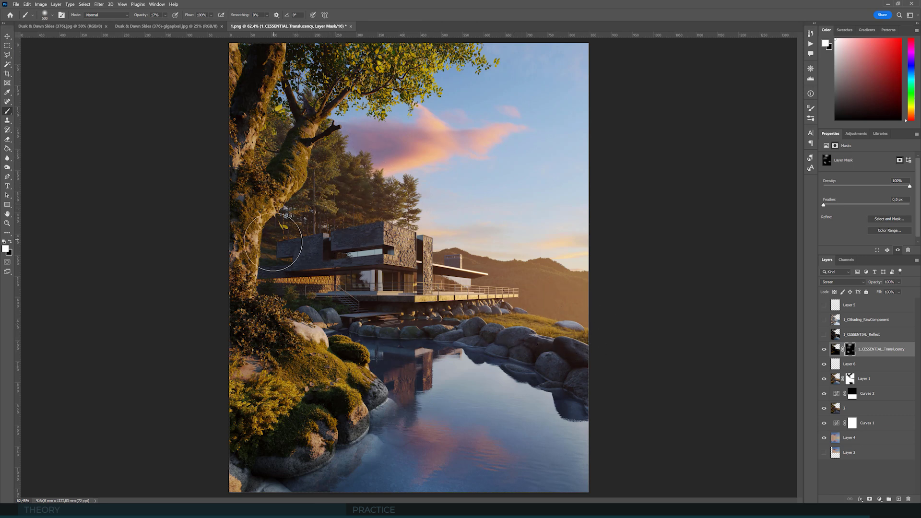
pyautogui.press(']')
pyautogui.press(']')
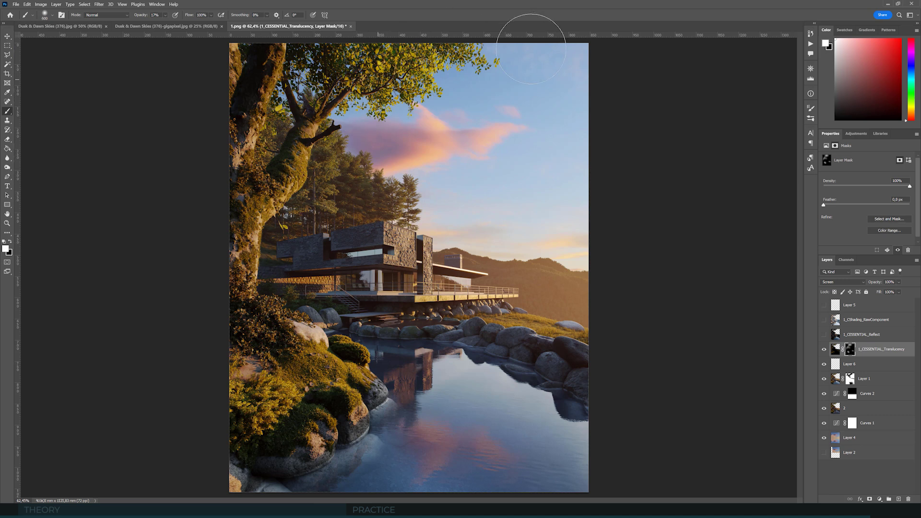
# Toggle the 1_CESSENTIAL_Reflect pass on and off, zoom to check details, and leave it hidden.
pyautogui.click(824, 336)
pyautogui.click(849, 335)
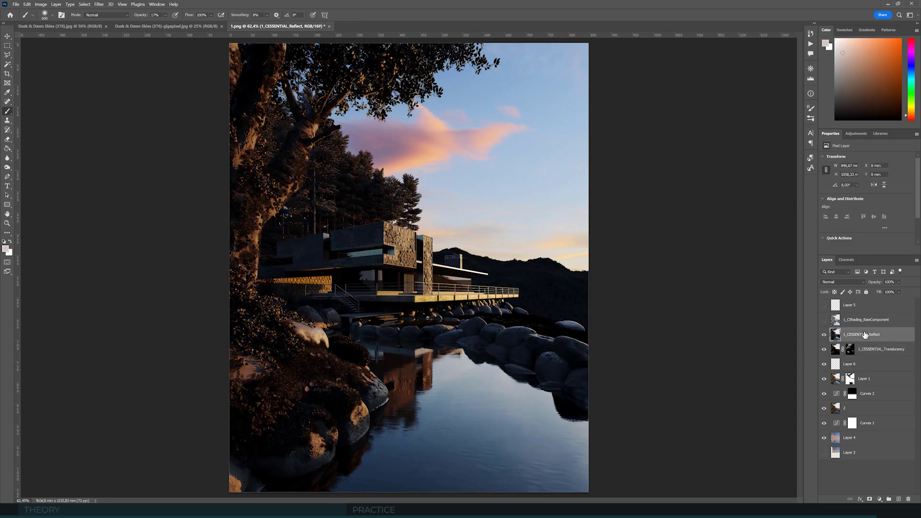
pyautogui.click(823, 335)
pyautogui.click(823, 334)
pyautogui.click(823, 335)
pyautogui.click(823, 334)
pyautogui.scroll(3, 336, 199)
pyautogui.scroll(2, 269, 158)
pyautogui.scroll(-4, 698, 270)
pyautogui.click(824, 335)
pyautogui.scroll(4, 266, 175)
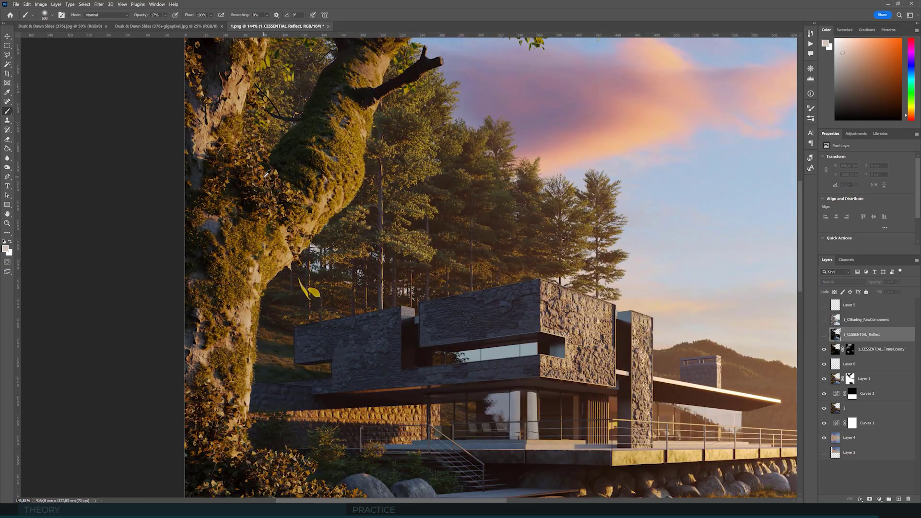
pyautogui.scroll(-4, 267, 177)
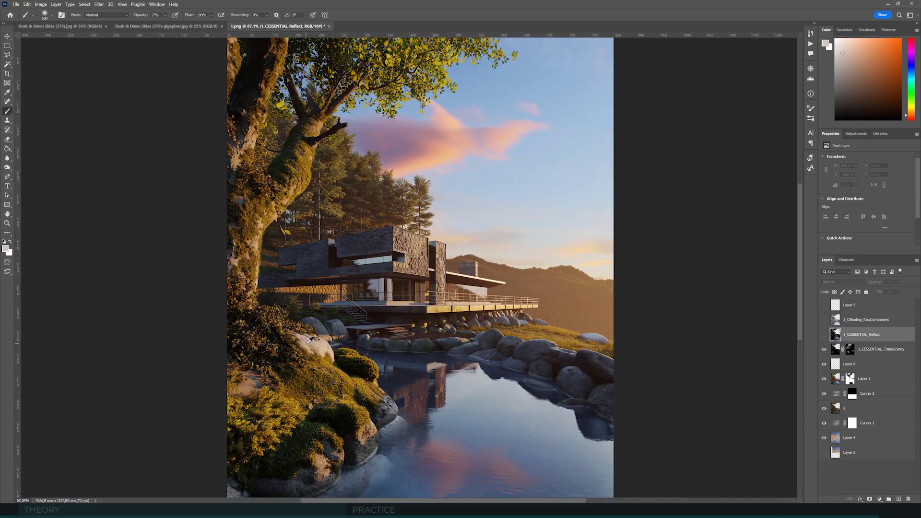
pyautogui.scroll(3, 316, 388)
pyautogui.scroll(-4, 305, 359)
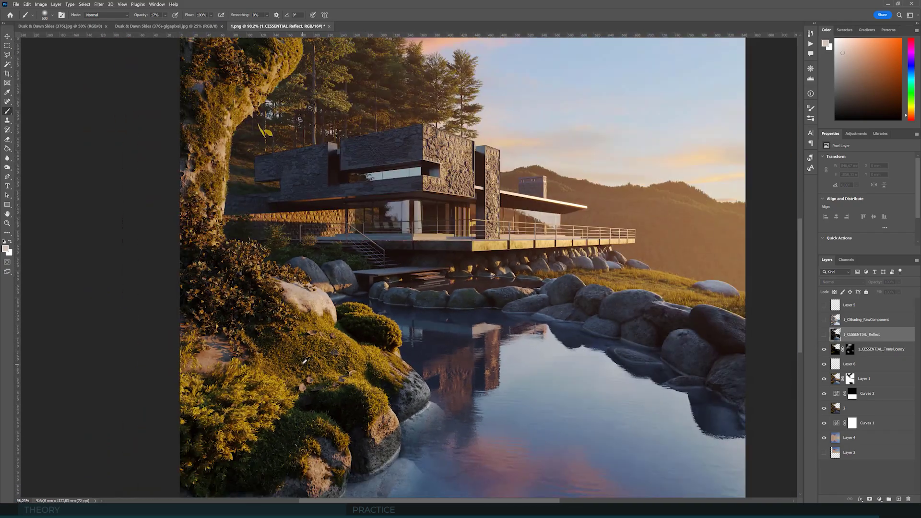
pyautogui.scroll(-2, 305, 360)
pyautogui.scroll(1, 334, 356)
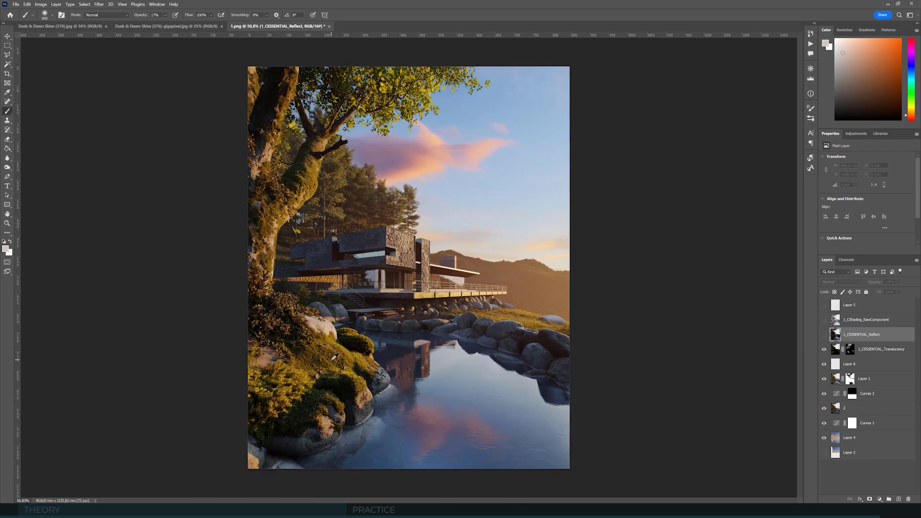
# Add a Curves 3 adjustment and drag on the image to darken the tones, sky and lower-left rocks.
pyautogui.click(855, 134)
pyautogui.click(855, 153)
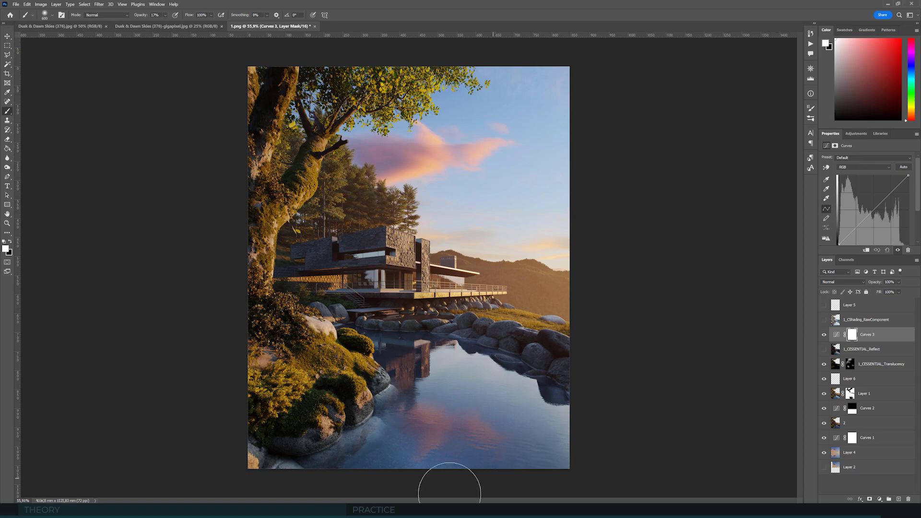
pyautogui.click(826, 168)
pyautogui.moveTo(257, 460); pyautogui.dragTo(238, 474)
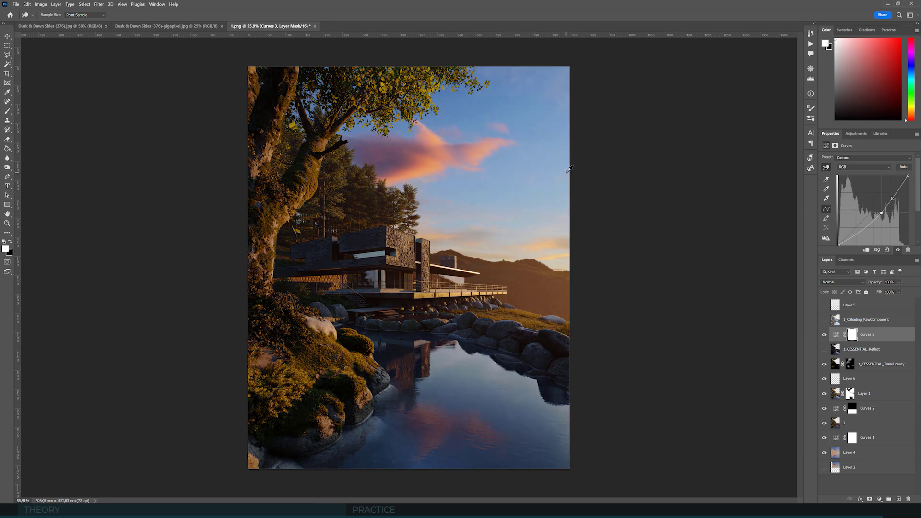
pyautogui.moveTo(567, 172); pyautogui.dragTo(564, 174)
pyautogui.moveTo(259, 454); pyautogui.dragTo(254, 463)
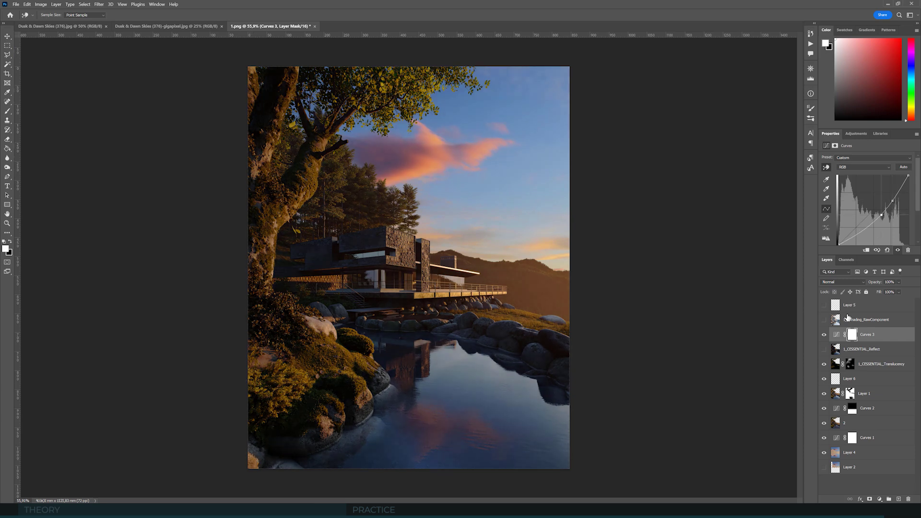
# Fill the Curves 3 mask with black to hide the darkening.
pyautogui.click(852, 334)
pyautogui.press('g')
pyautogui.click(11, 242)
pyautogui.click(349, 266)
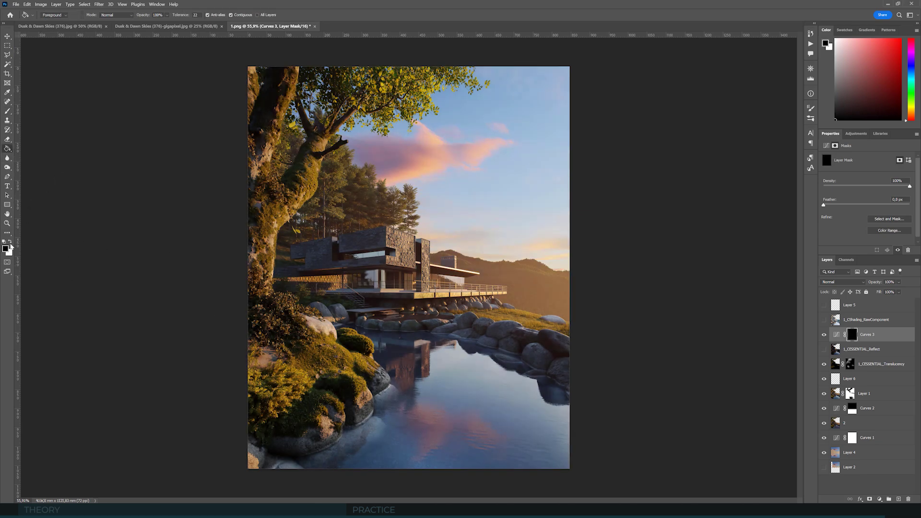
# Draw white gradients on the mask to bring the darkening back at the bottom and upper-right sky, then compare before and after.
pyautogui.rightClick(8, 151)
pyautogui.click(38, 148)
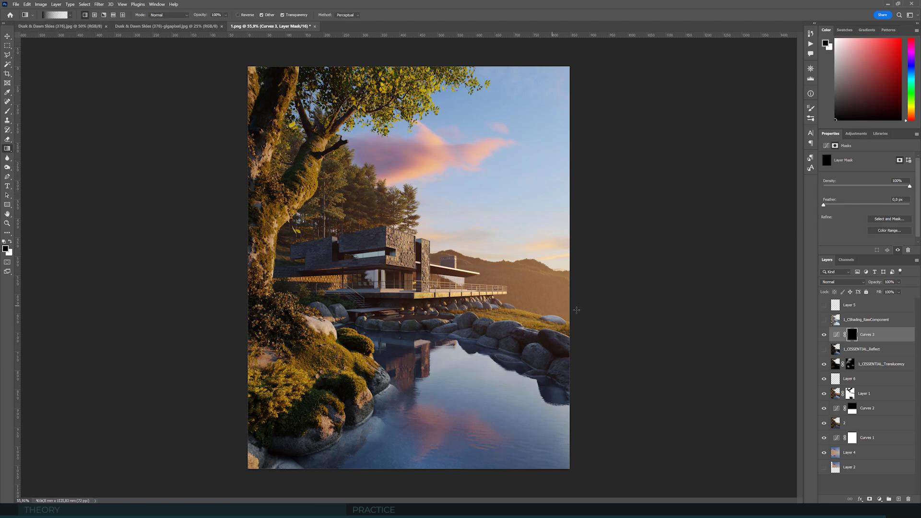
pyautogui.click(10, 242)
pyautogui.moveTo(388, 467); pyautogui.dragTo(232, 448)
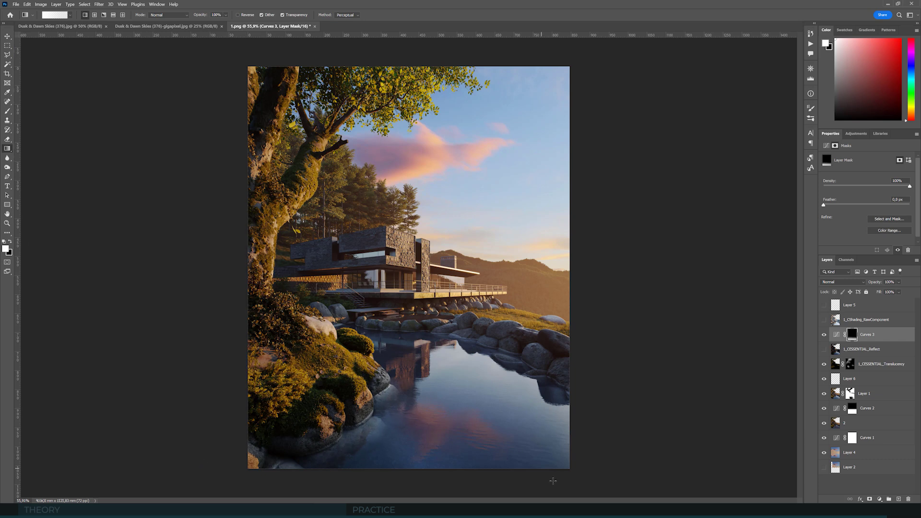
pyautogui.moveTo(643, 271); pyautogui.dragTo(561, 274)
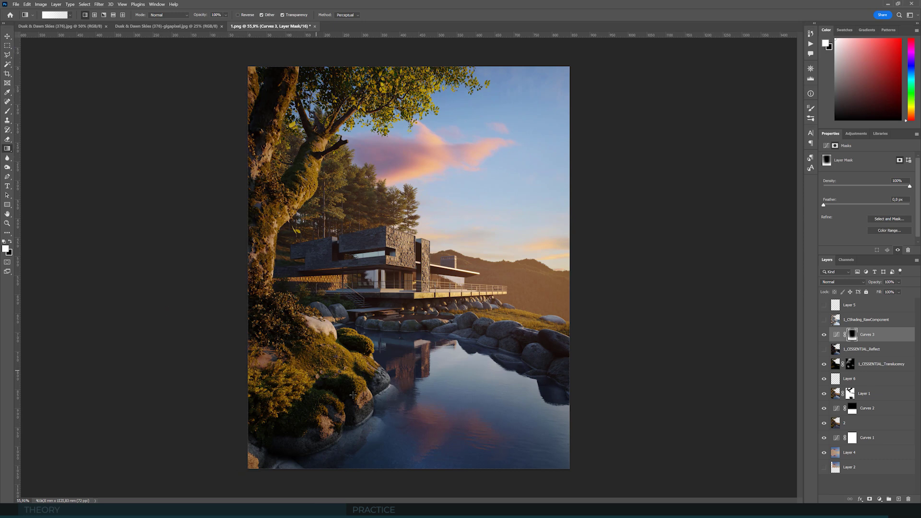
pyautogui.moveTo(474, 173); pyautogui.dragTo(660, 169)
pyautogui.click(824, 335)
pyautogui.click(823, 334)
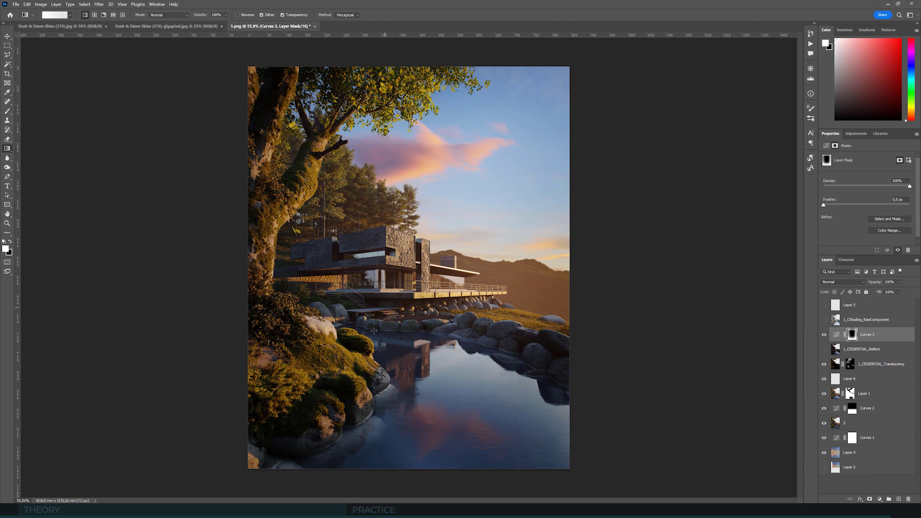
# Zoom into the lower-left rocks, add a new Layer 7, and sample the rock's blue-grey colour.
pyautogui.click(7, 37)
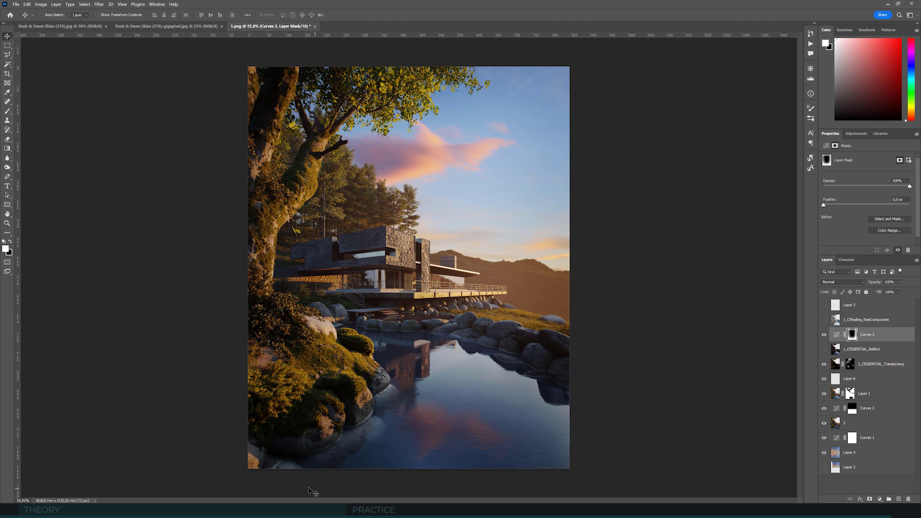
pyautogui.scroll(8, 255, 470)
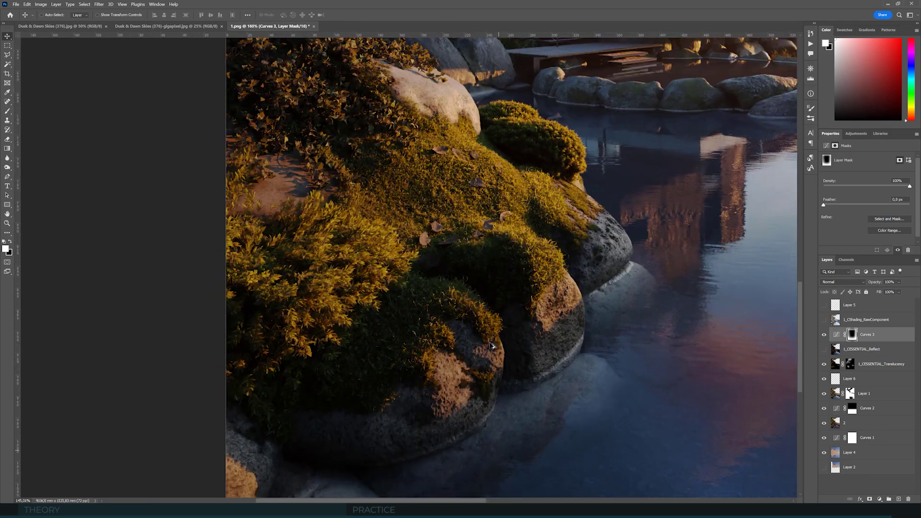
pyautogui.scroll(2, 326, 410)
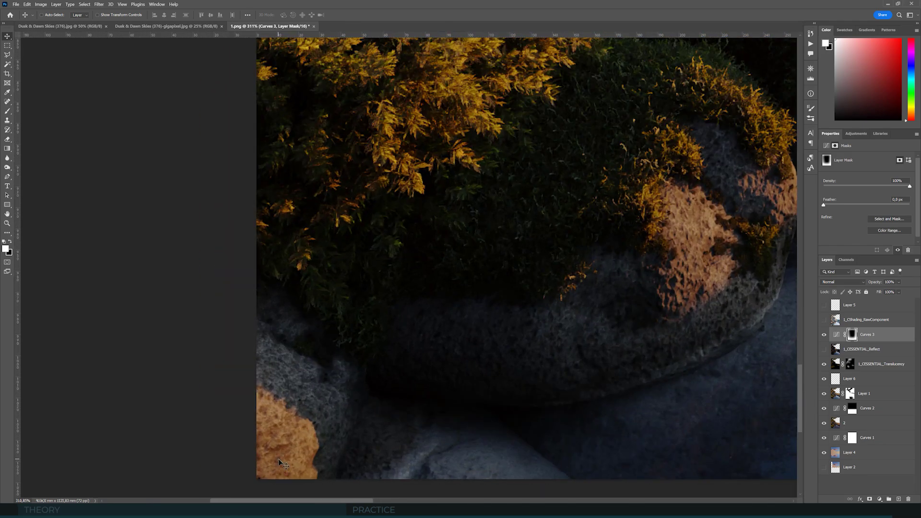
pyautogui.click(900, 499)
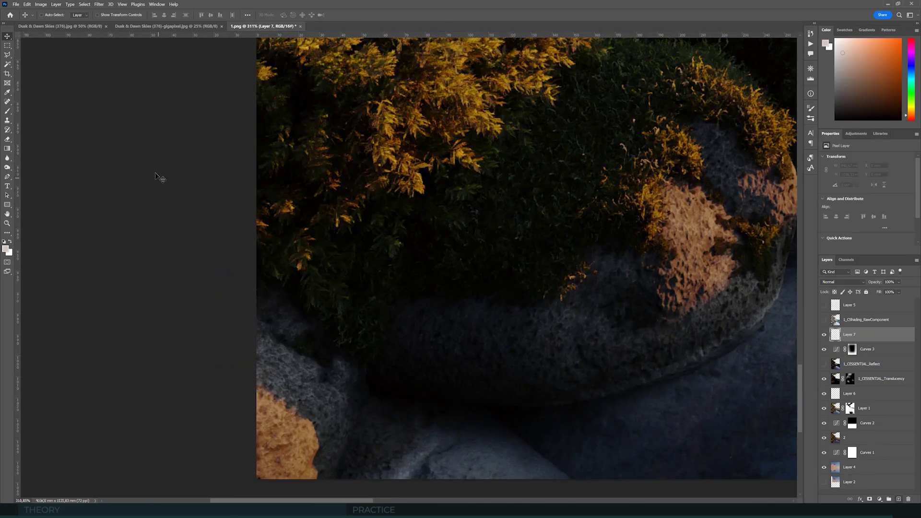
pyautogui.press('b')
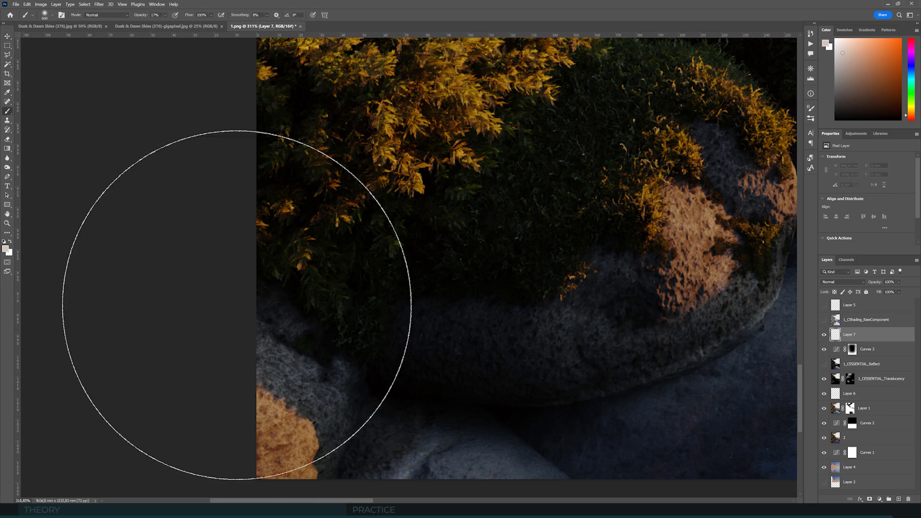
pyautogui.keyDown('alt'); pyautogui.click(320, 400); pyautogui.keyUp('alt')
# Paint blue-grey at 91% opacity over the orange lit rock and set Layer 7 to Color blending.
pyautogui.press('[')
pyautogui.press('[')
pyautogui.press('[')
pyautogui.press('[')
pyautogui.press('[')
pyautogui.press('[')
pyautogui.press('[')
pyautogui.press('[')
pyautogui.press('[')
pyautogui.press('[')
pyautogui.press('[')
pyautogui.scroll(-1, 310, 420)
pyautogui.scroll(-1, 310, 420)
pyautogui.moveTo(309, 421)
pyautogui.mouseDown()
pyautogui.moveTo(293, 405)
pyautogui.moveTo(273, 398)
pyautogui.moveTo(282, 431)
pyautogui.mouseUp()
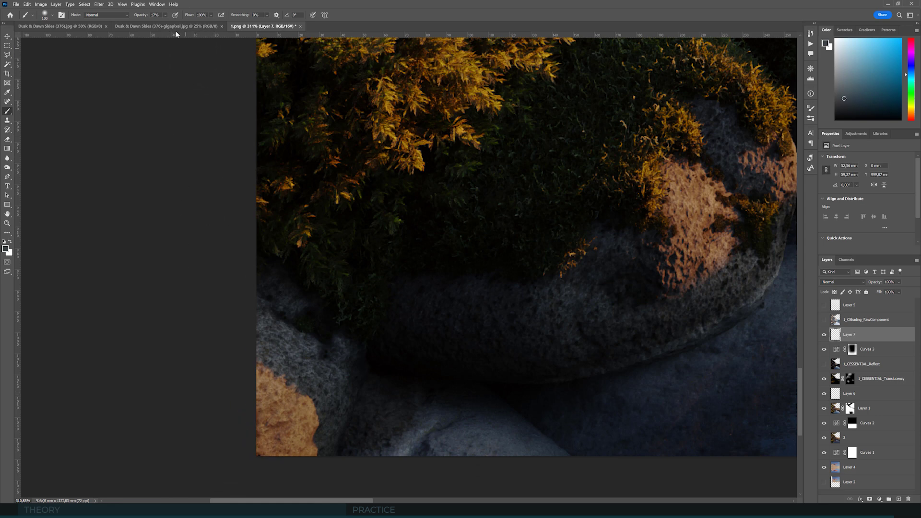
pyautogui.moveTo(192, 23); pyautogui.dragTo(195, 23)
pyautogui.moveTo(288, 393)
pyautogui.mouseDown()
pyautogui.moveTo(267, 410)
pyautogui.moveTo(309, 431)
pyautogui.moveTo(266, 416)
pyautogui.moveTo(282, 436)
pyautogui.moveTo(257, 374)
pyautogui.moveTo(260, 438)
pyautogui.moveTo(306, 439)
pyautogui.moveTo(268, 384)
pyautogui.moveTo(293, 433)
pyautogui.moveTo(254, 393)
pyautogui.mouseUp()
pyautogui.click(843, 283)
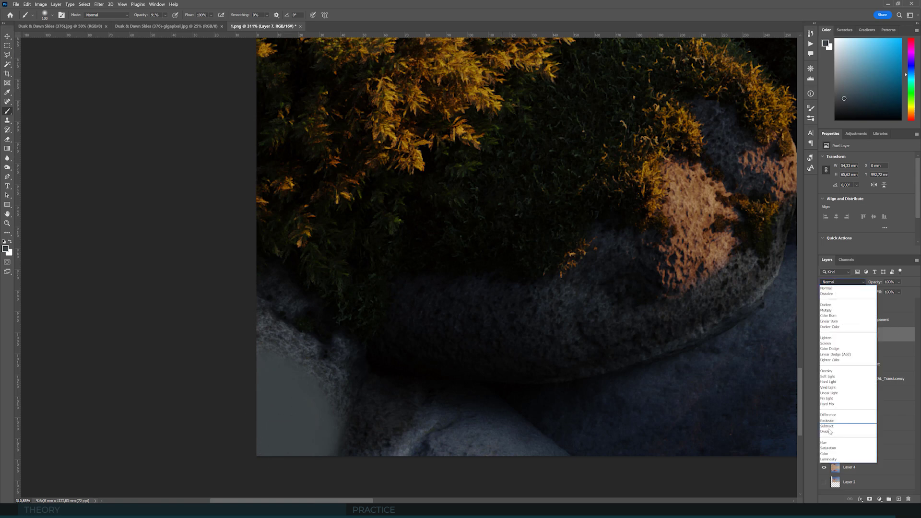
pyautogui.click(825, 454)
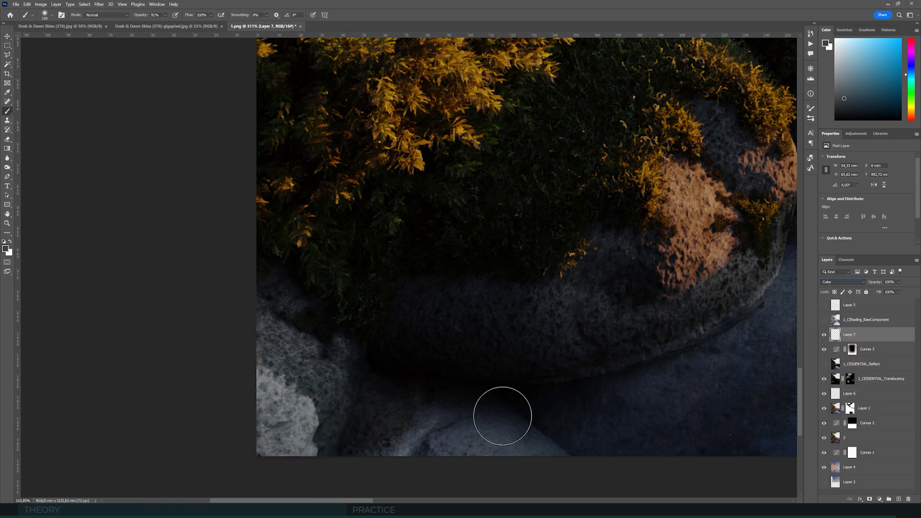
# Add a Curves 4 adjustment above Layer 7 and pull the curve down to darken.
pyautogui.press('v')
pyautogui.click(853, 136)
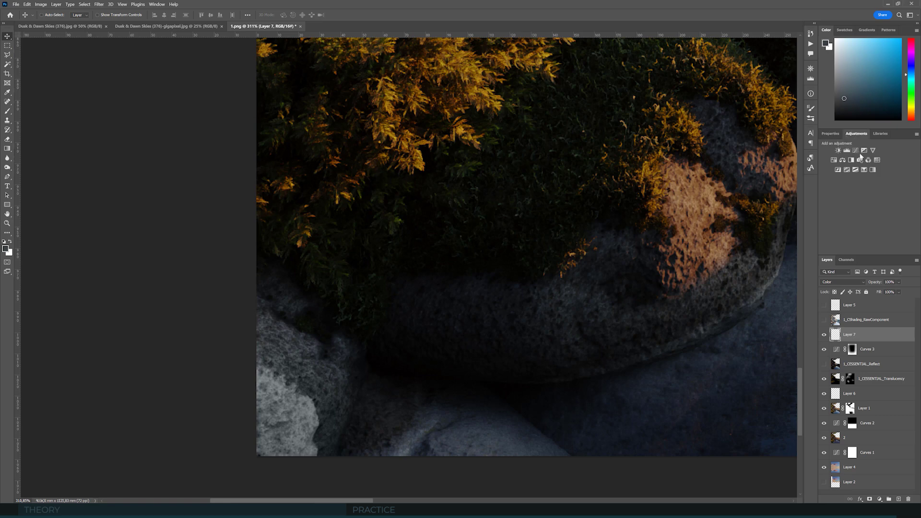
pyautogui.click(857, 155)
pyautogui.moveTo(883, 204)
pyautogui.mouseDown()
pyautogui.moveTo(878, 221)
pyautogui.moveTo(896, 200)
pyautogui.mouseUp()
# Set Curves 4's Blend If Underlying Layer to 72/95 and lower the curve's highlight end.
pyautogui.click(862, 500)
pyautogui.click(873, 427)
pyautogui.moveTo(579, 205); pyautogui.dragTo(619, 205)
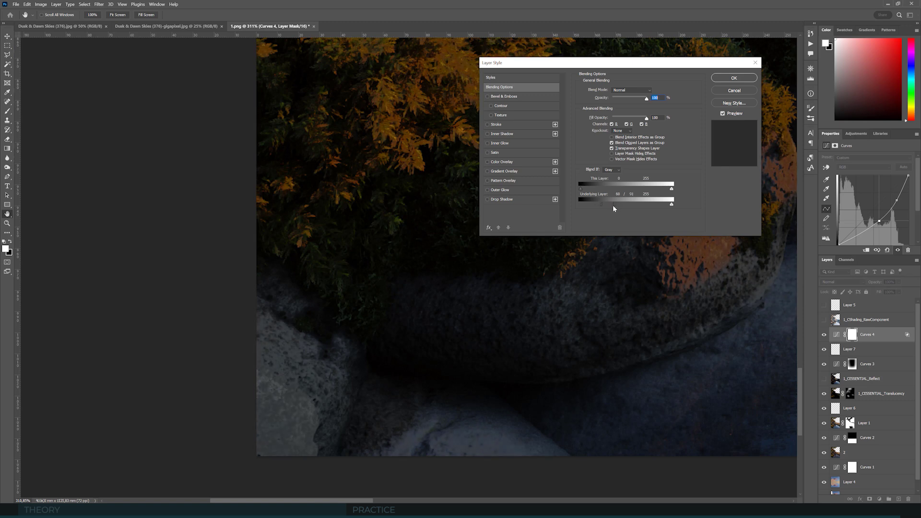
pyautogui.press('Return')
pyautogui.moveTo(908, 176); pyautogui.dragTo(895, 212)
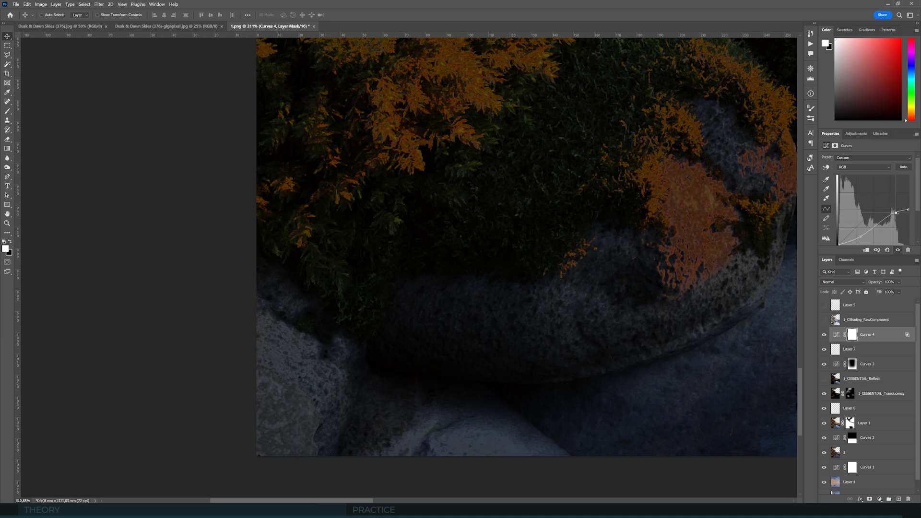
# Fill the Curves 4 mask with black using the Paint Bucket.
pyautogui.click(852, 335)
pyautogui.rightClick(8, 149)
pyautogui.click(38, 156)
pyautogui.press('x')
pyautogui.click(315, 238)
# Add a new Layer 8 above Curves 4 and sample dark blue-grey from the water.
pyautogui.press('x')
pyautogui.press('b')
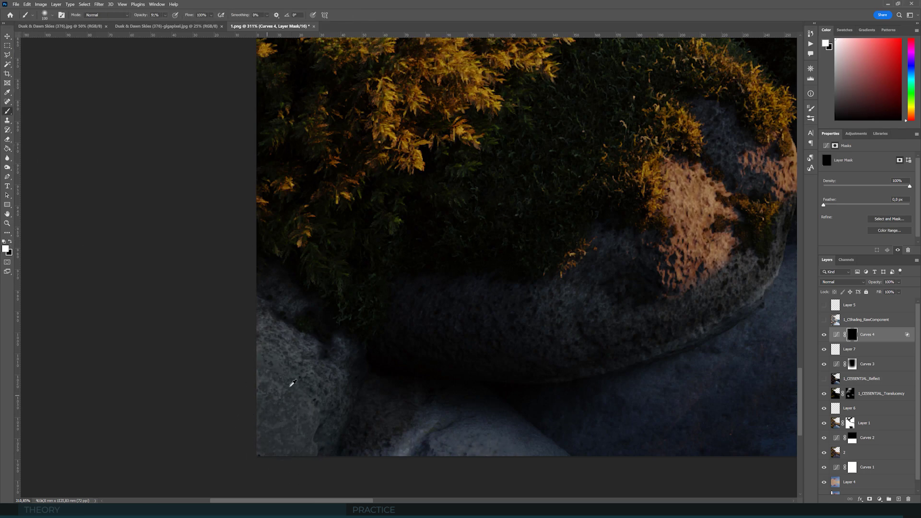
pyautogui.scroll(-10, 324, 375)
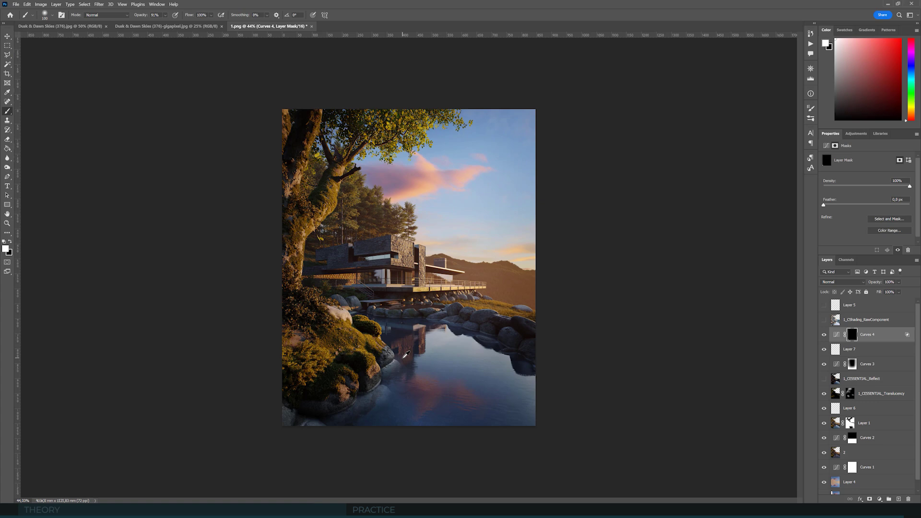
pyautogui.scroll(5, 401, 367)
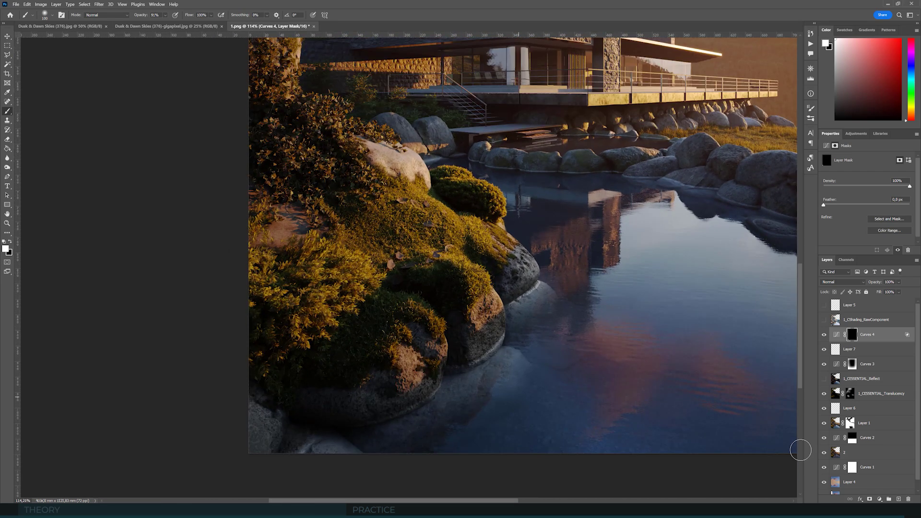
pyautogui.click(898, 498)
pyautogui.keyDown('alt'); pyautogui.click(592, 420); pyautogui.keyUp('alt')
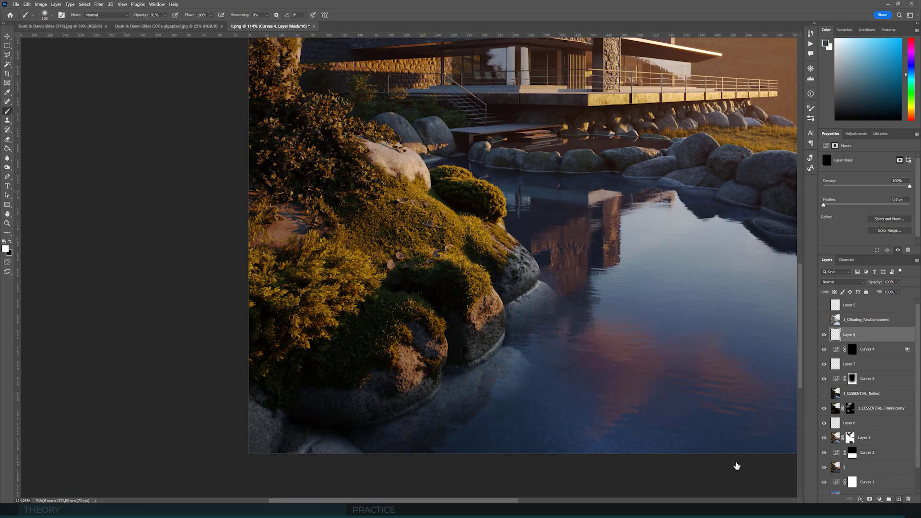
# Drag dark gradients in from the bottom-left and bottom-right corners with default colours.
pyautogui.hotkey('shift', 'g')
pyautogui.press('d')
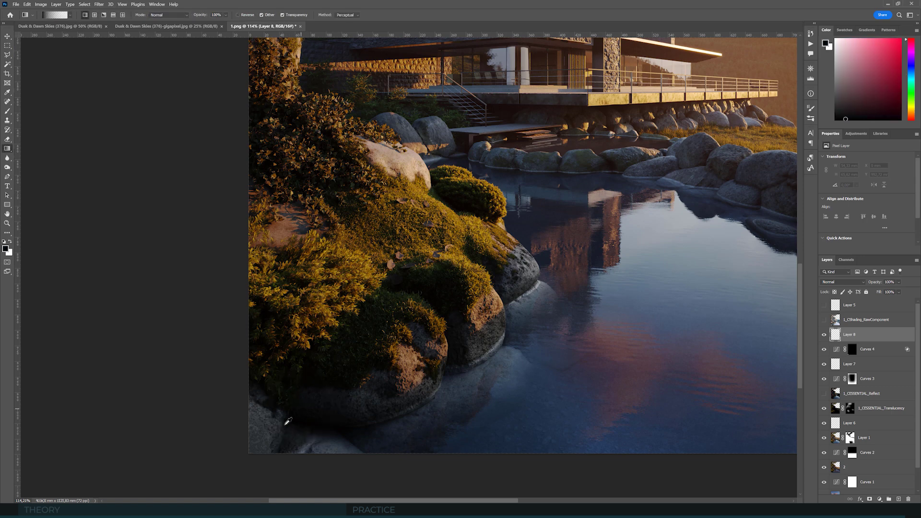
pyautogui.moveTo(267, 439); pyautogui.dragTo(310, 457)
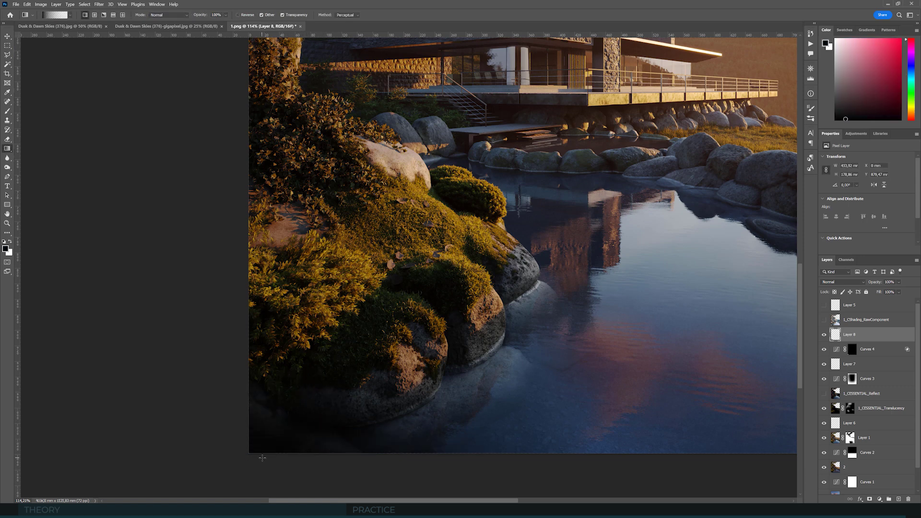
pyautogui.scroll(-6, 345, 436)
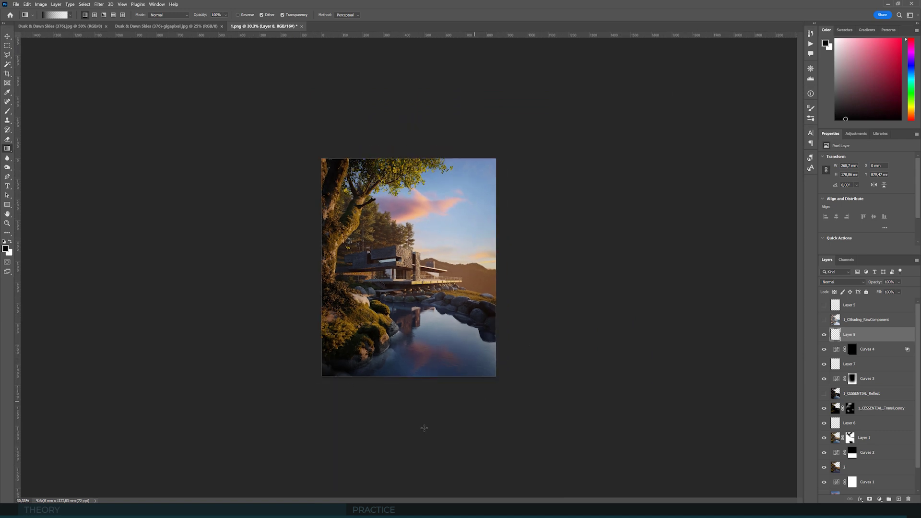
pyautogui.scroll(2, 434, 415)
pyautogui.moveTo(553, 464); pyautogui.dragTo(541, 432)
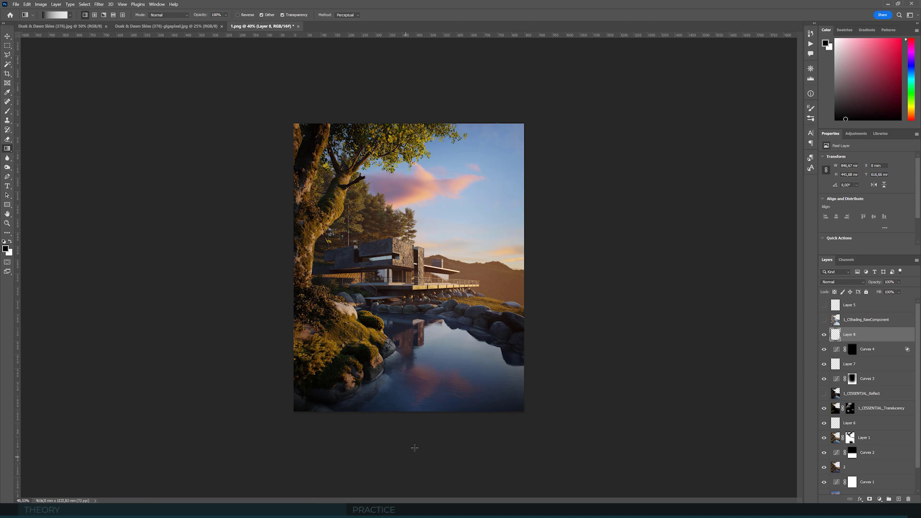
pyautogui.moveTo(419, 444); pyautogui.dragTo(427, 465)
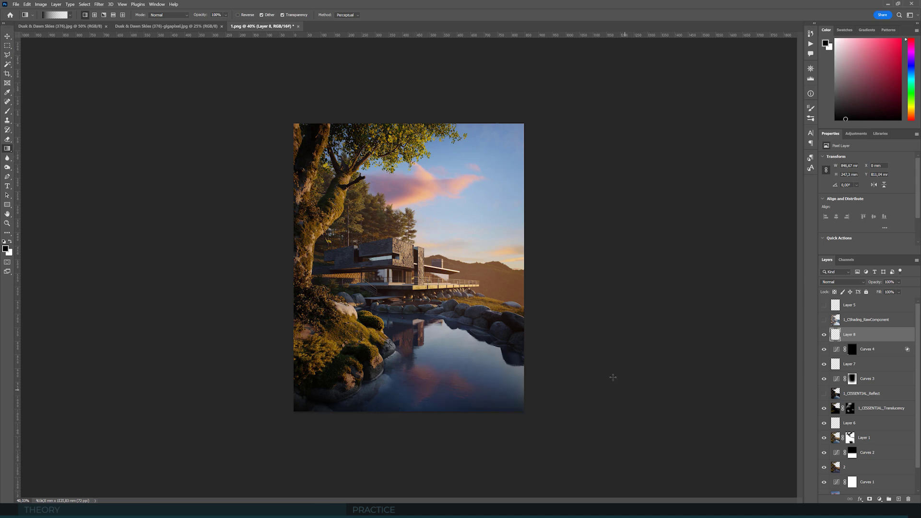
pyautogui.scroll(-1, 553, 307)
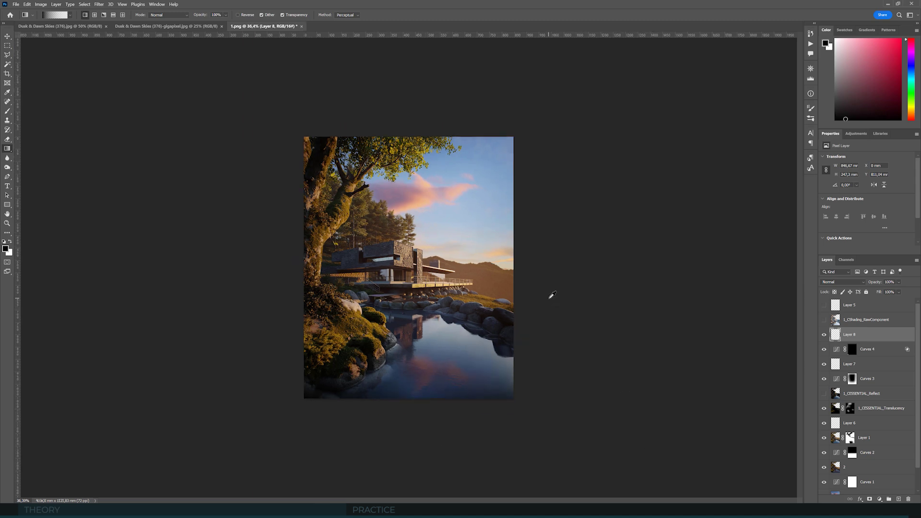
pyautogui.scroll(2, 551, 300)
pyautogui.scroll(1, 572, 333)
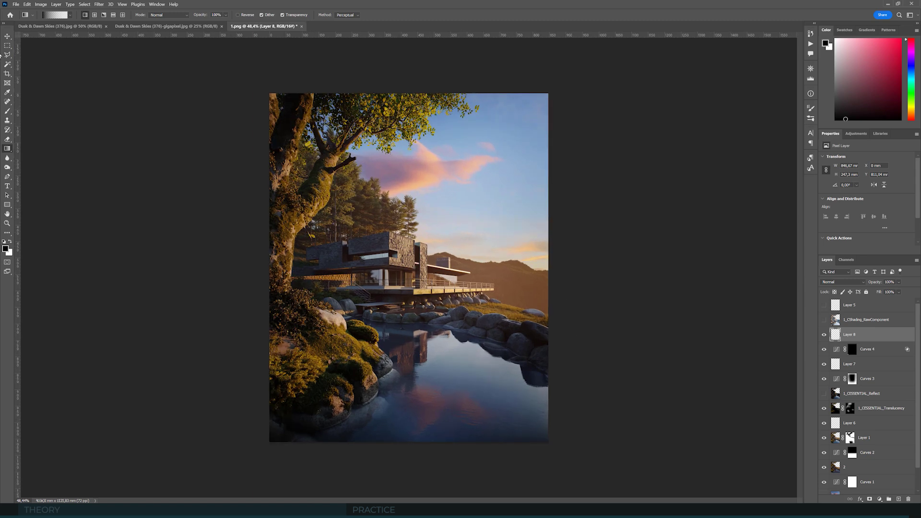
pyautogui.click(7, 36)
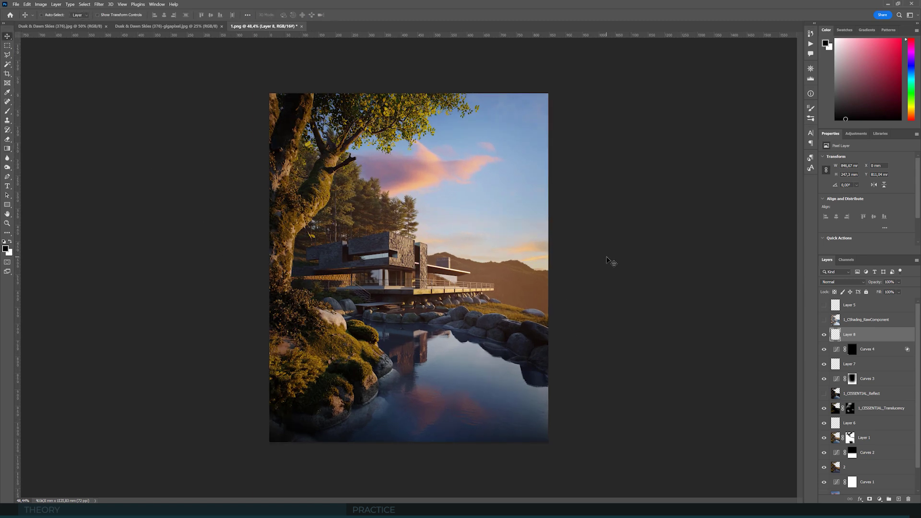